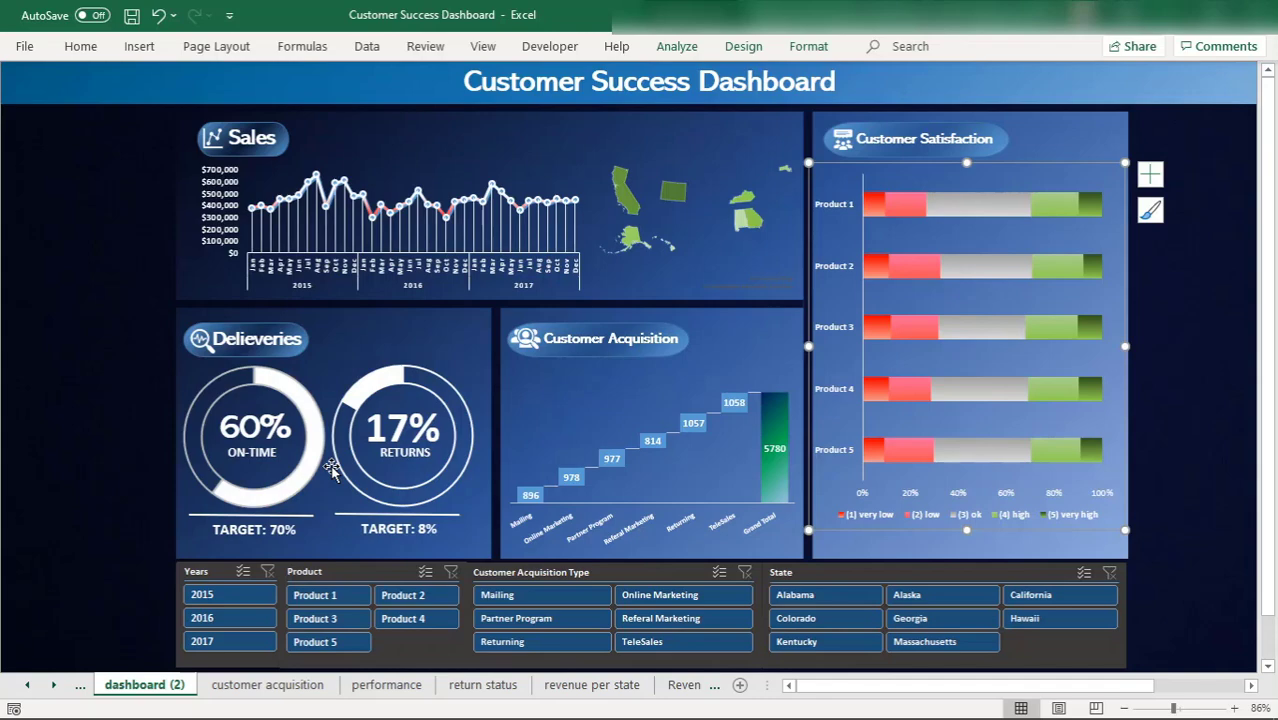
Step: Compare the reference dashboard's slicers with the other open workbook and return to Customer Success Dashboard - English Version
mouse_move(740, 716)
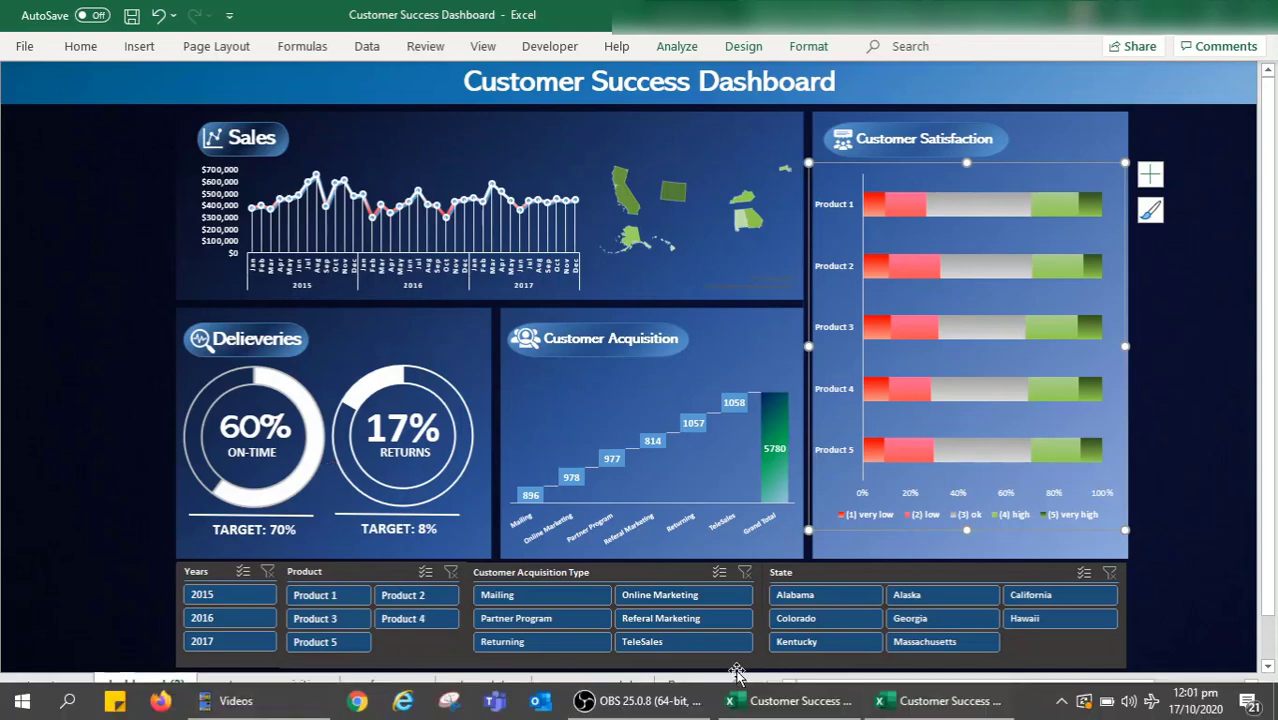
click(922, 706)
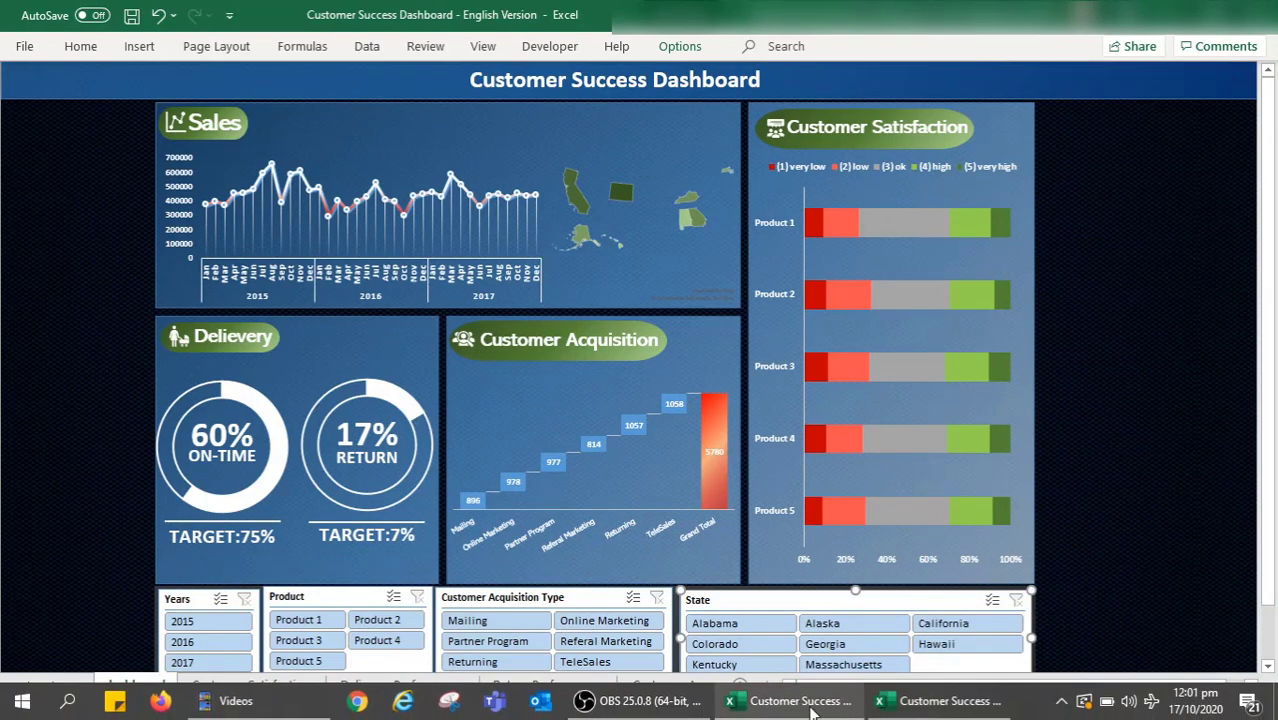
click(813, 706)
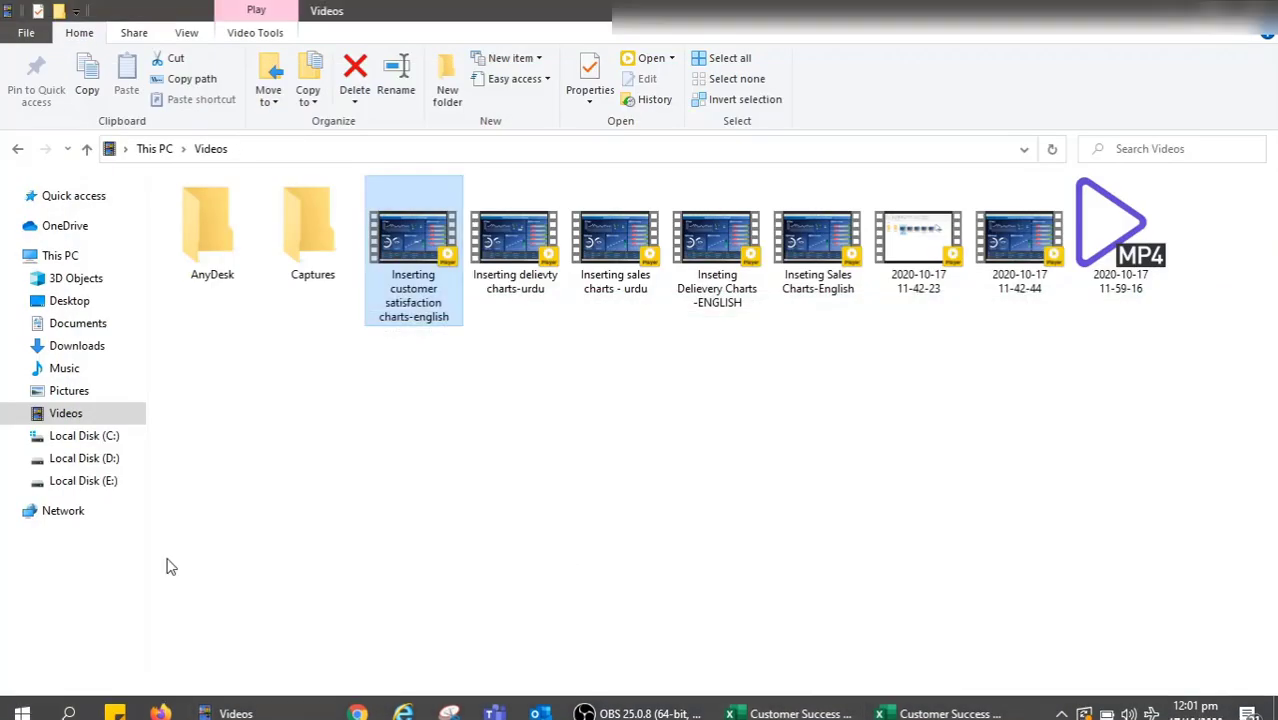
click(815, 706)
click(928, 706)
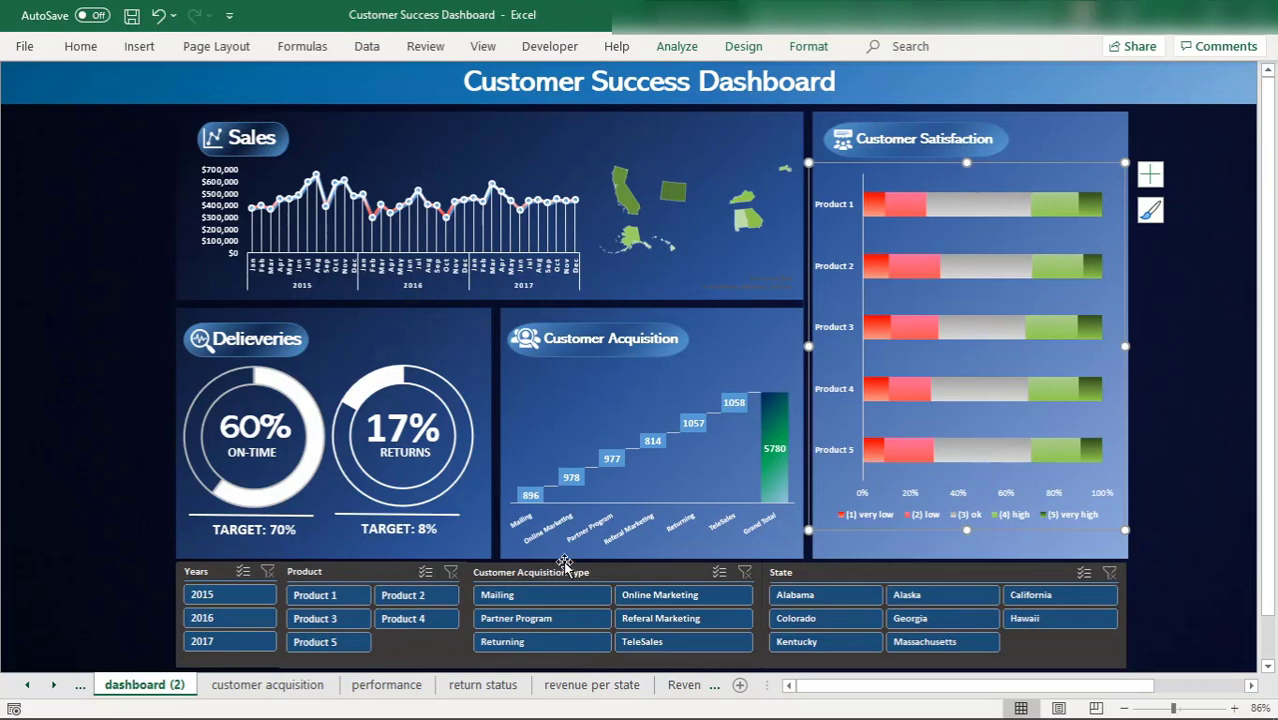
click(765, 704)
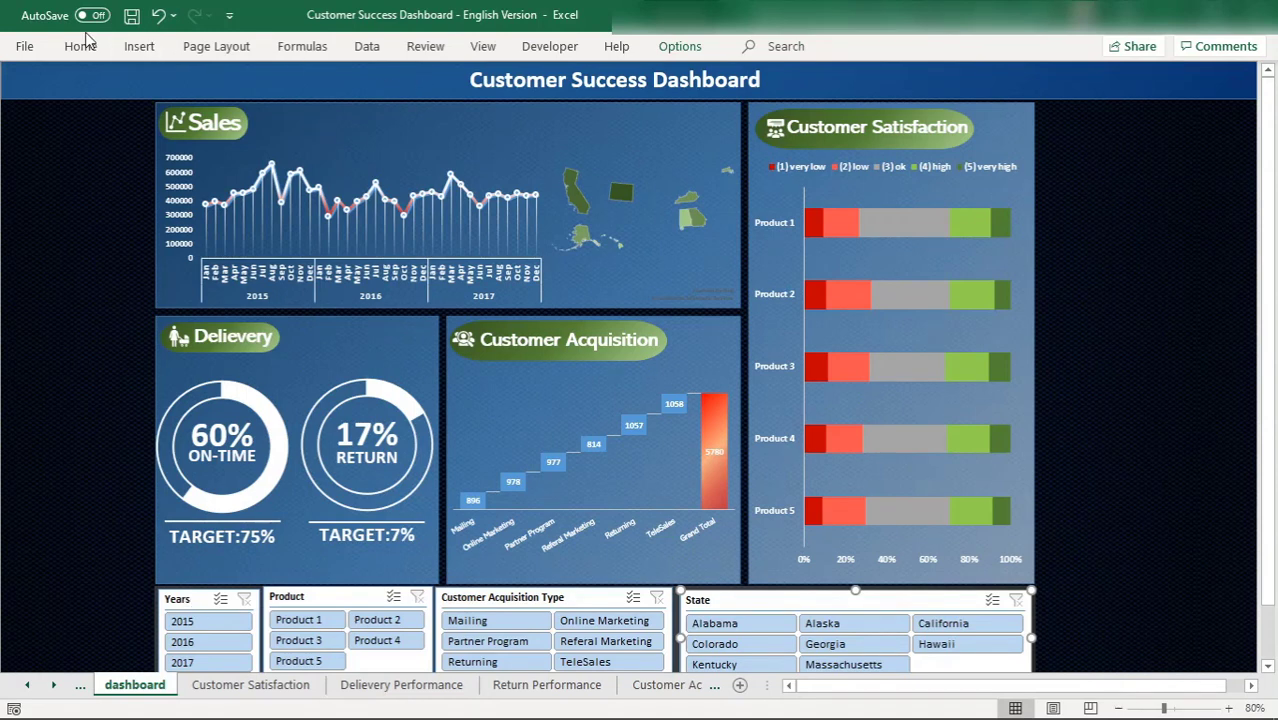
Step: Try several dark slicer styles on the Years slicer and apply the green one
click(196, 599)
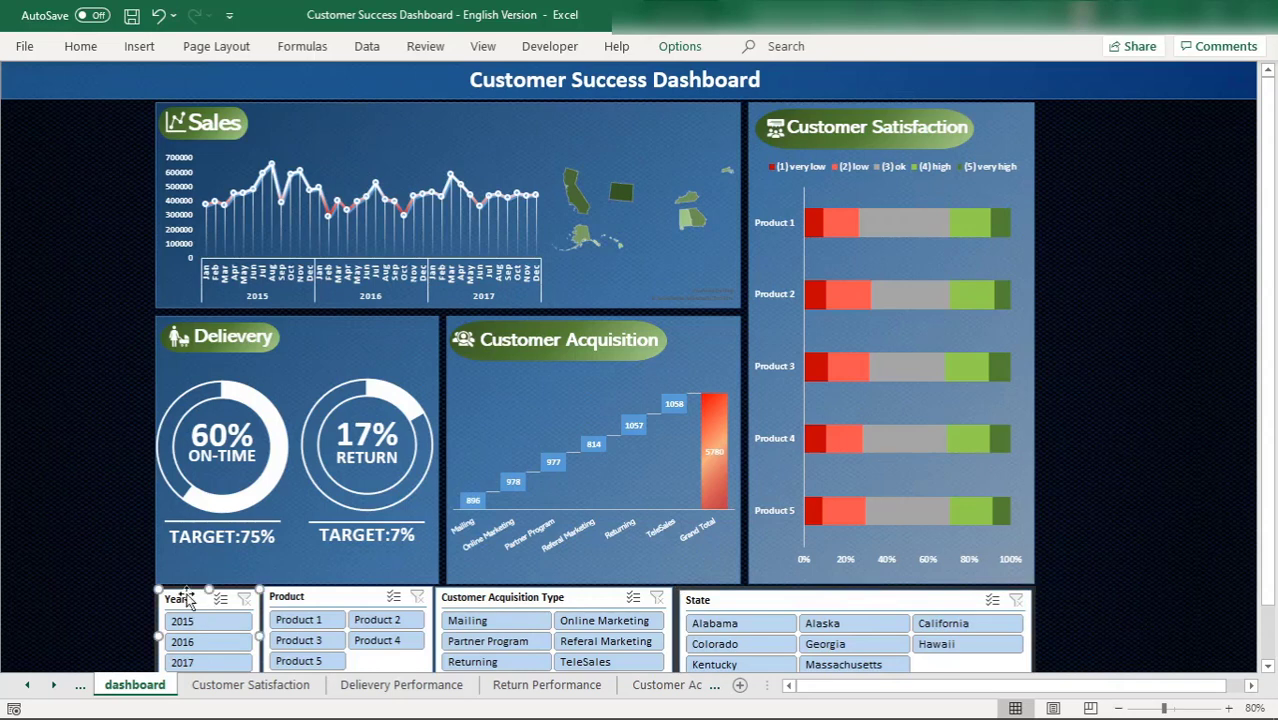
click(668, 46)
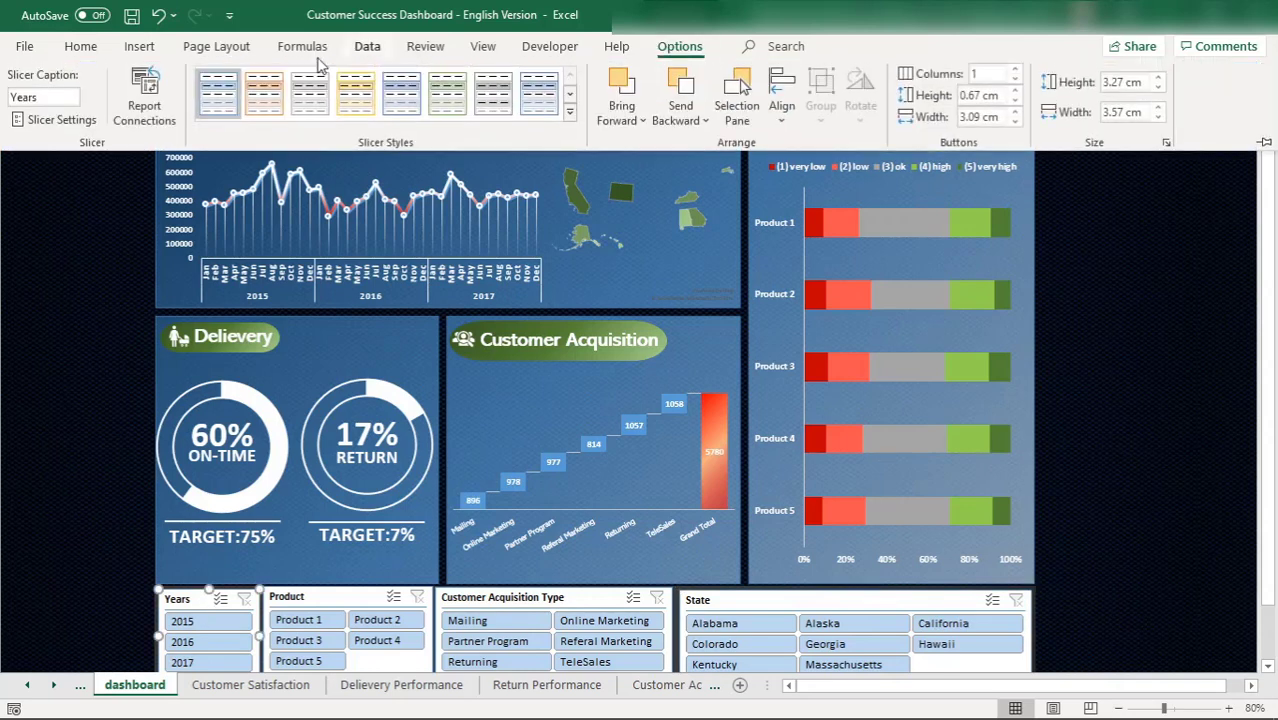
click(571, 116)
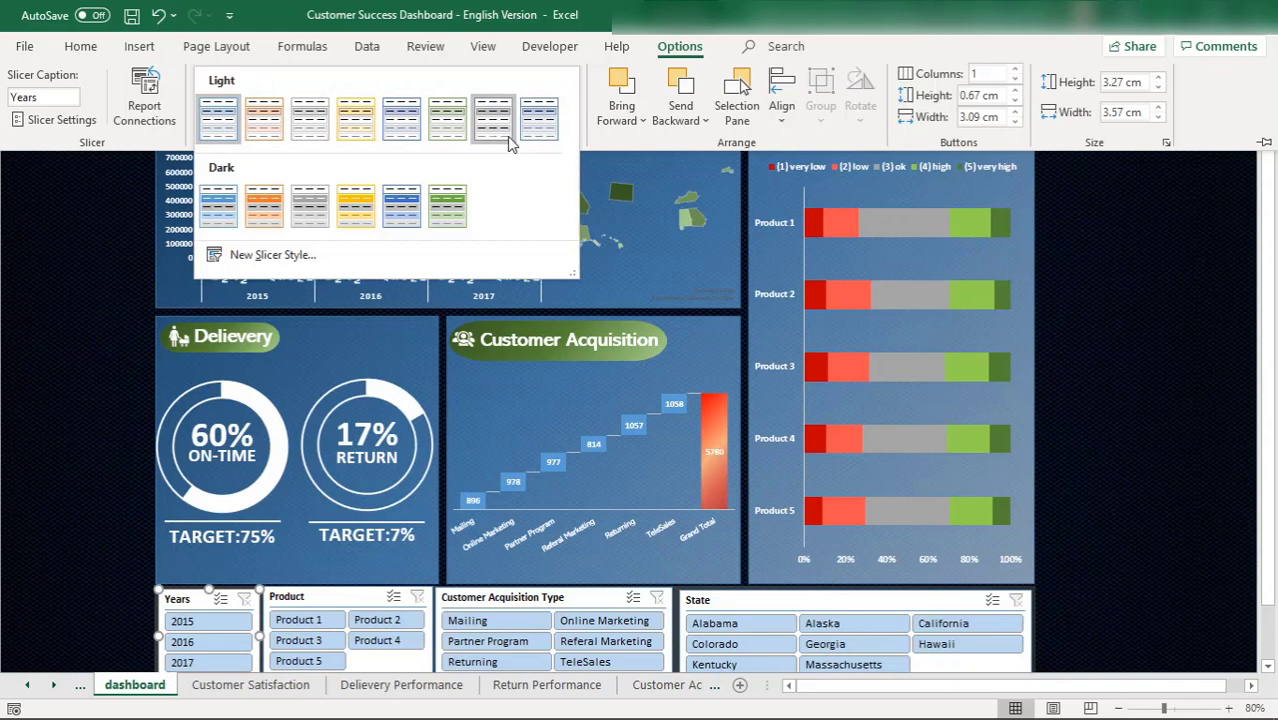
click(441, 205)
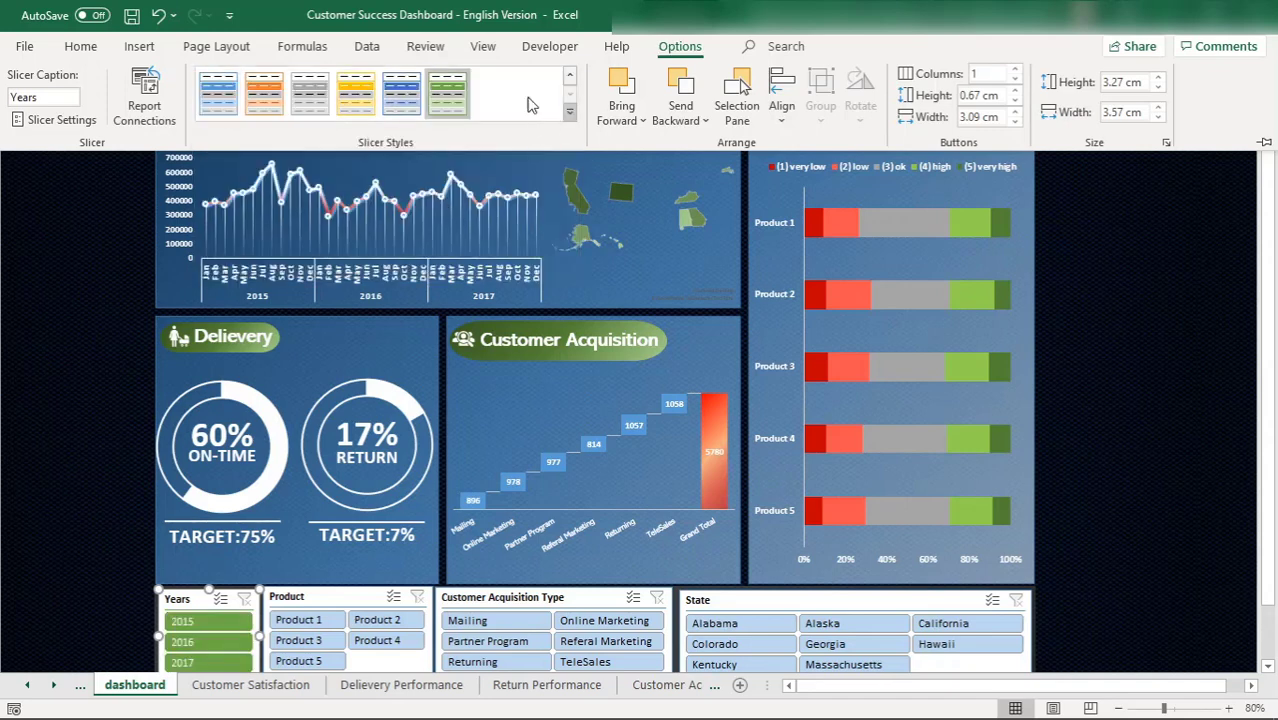
click(401, 92)
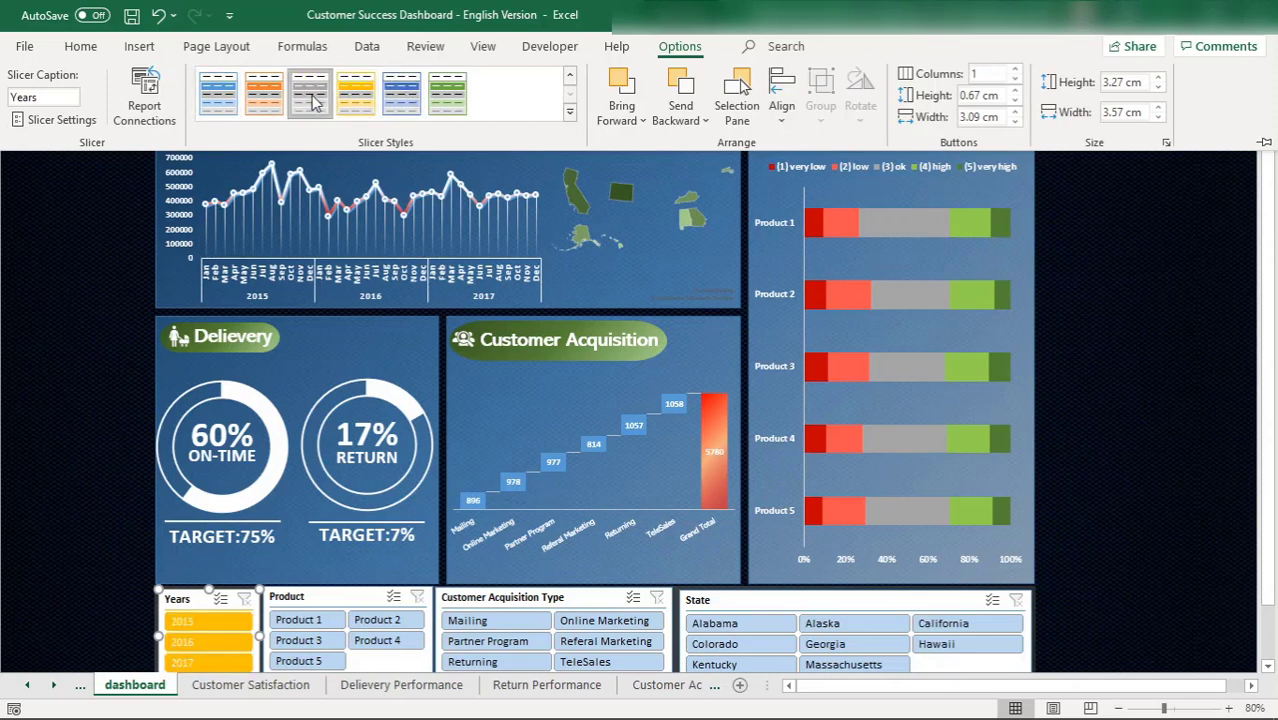
click(453, 95)
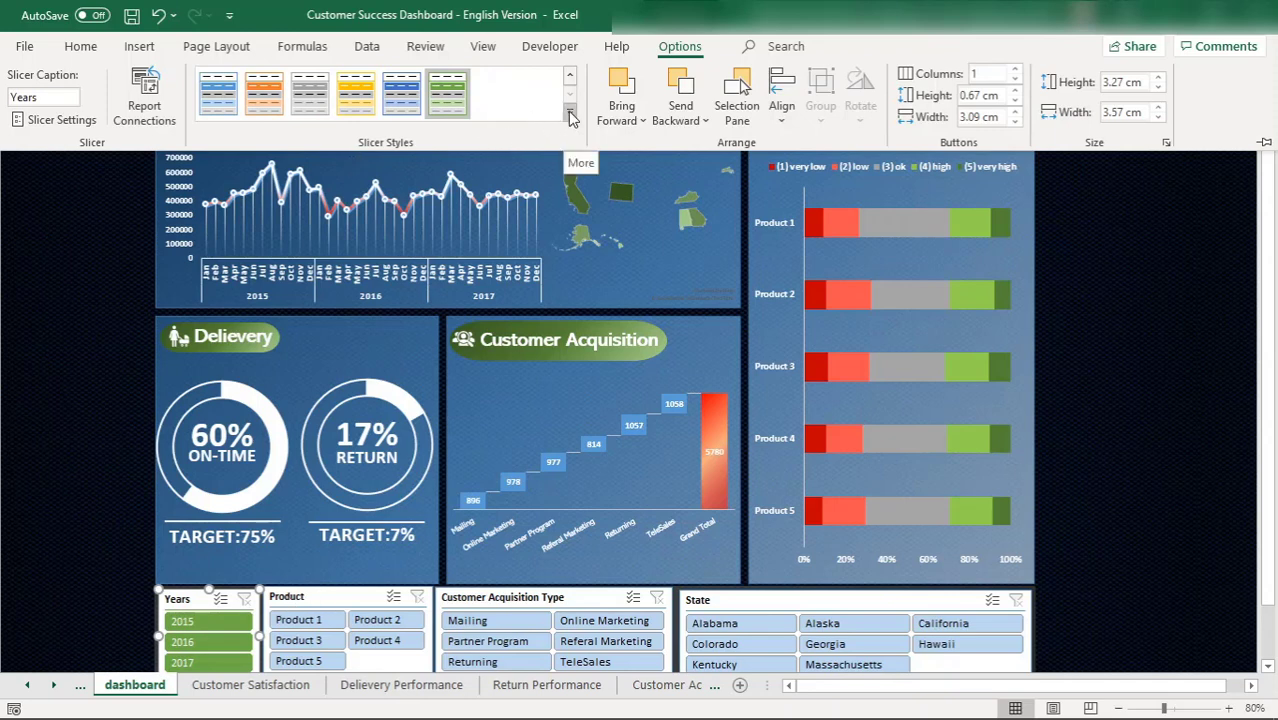
Step: Duplicate the green dark slicer style and name the copy CustomSlicerEnglish
right_click(456, 88)
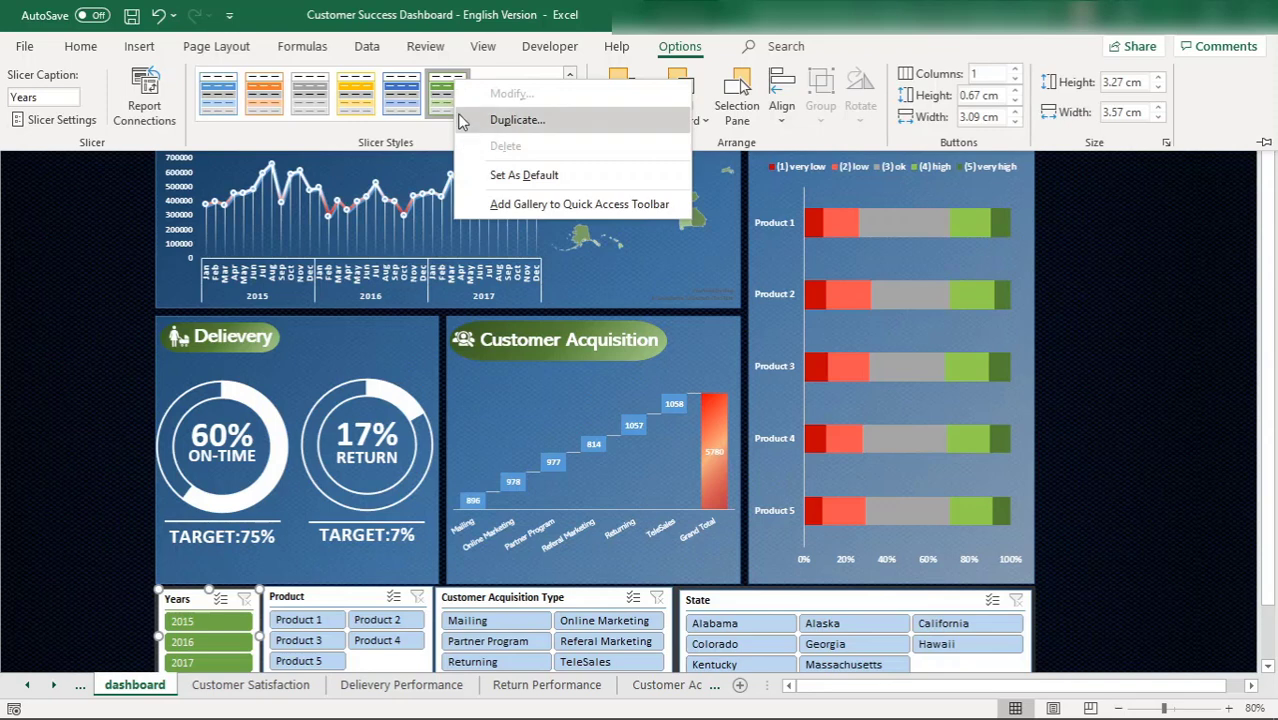
click(449, 97)
right_click(448, 92)
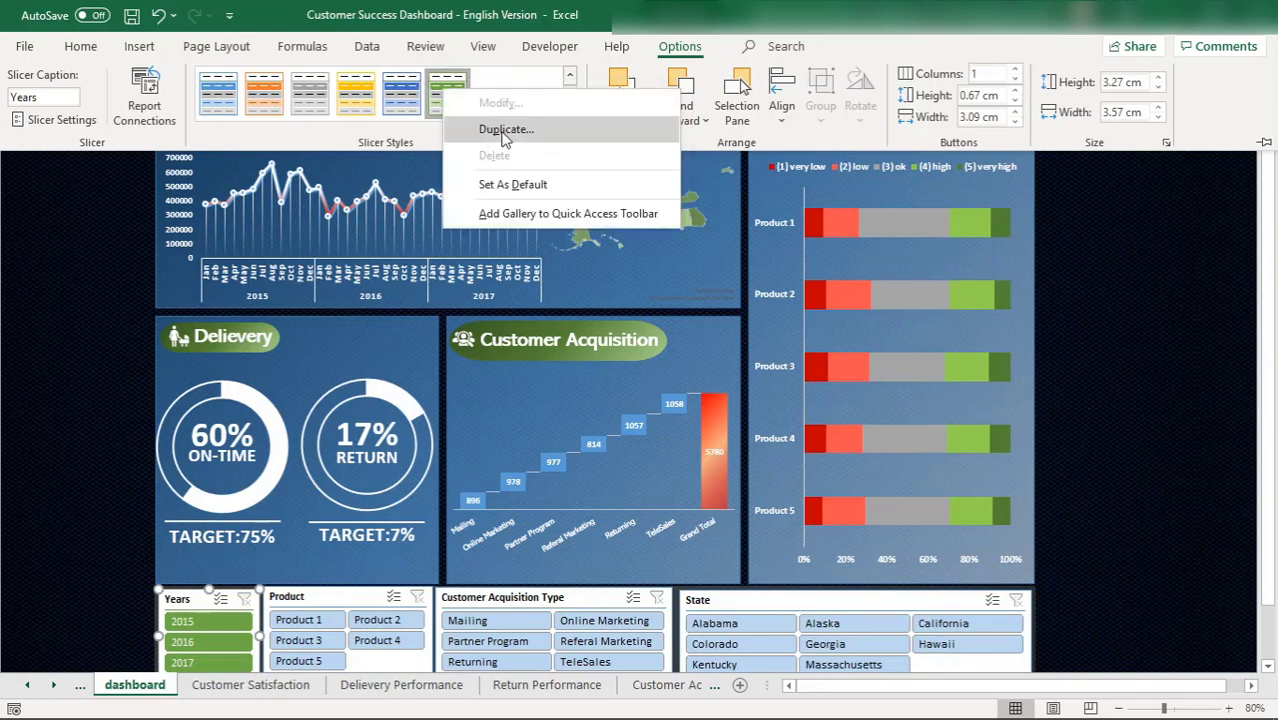
click(504, 131)
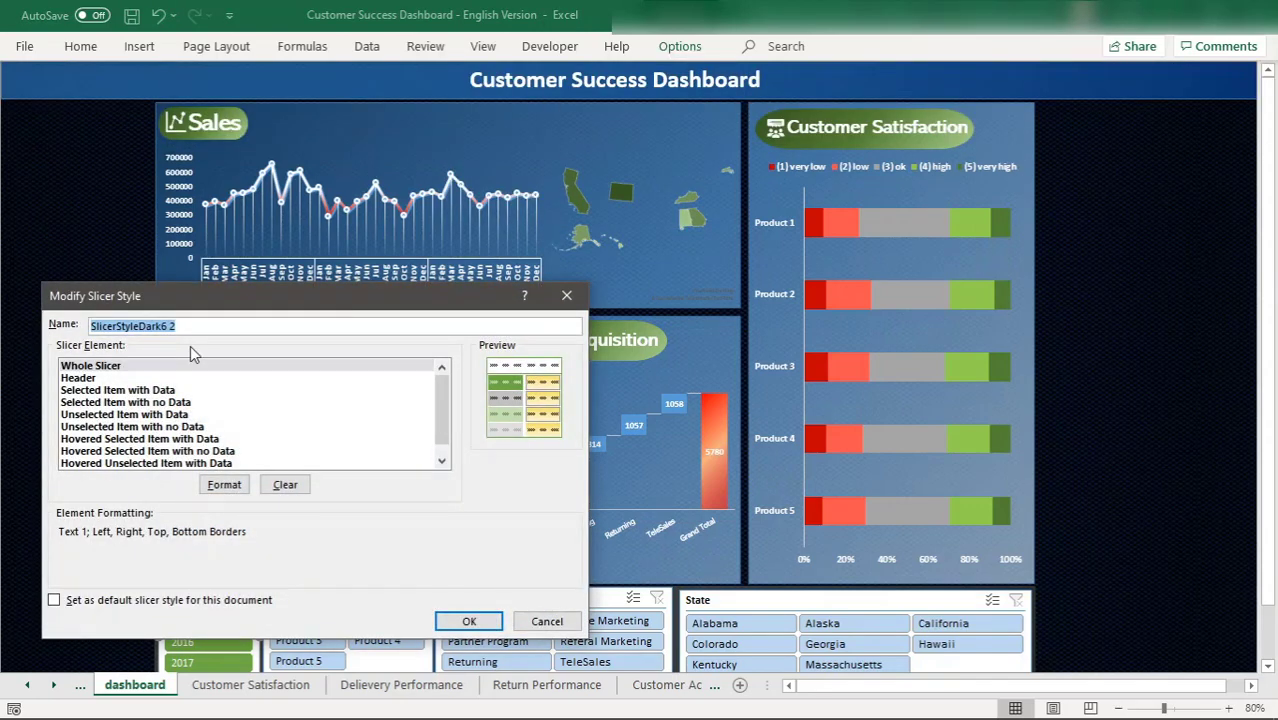
text(Custo me)
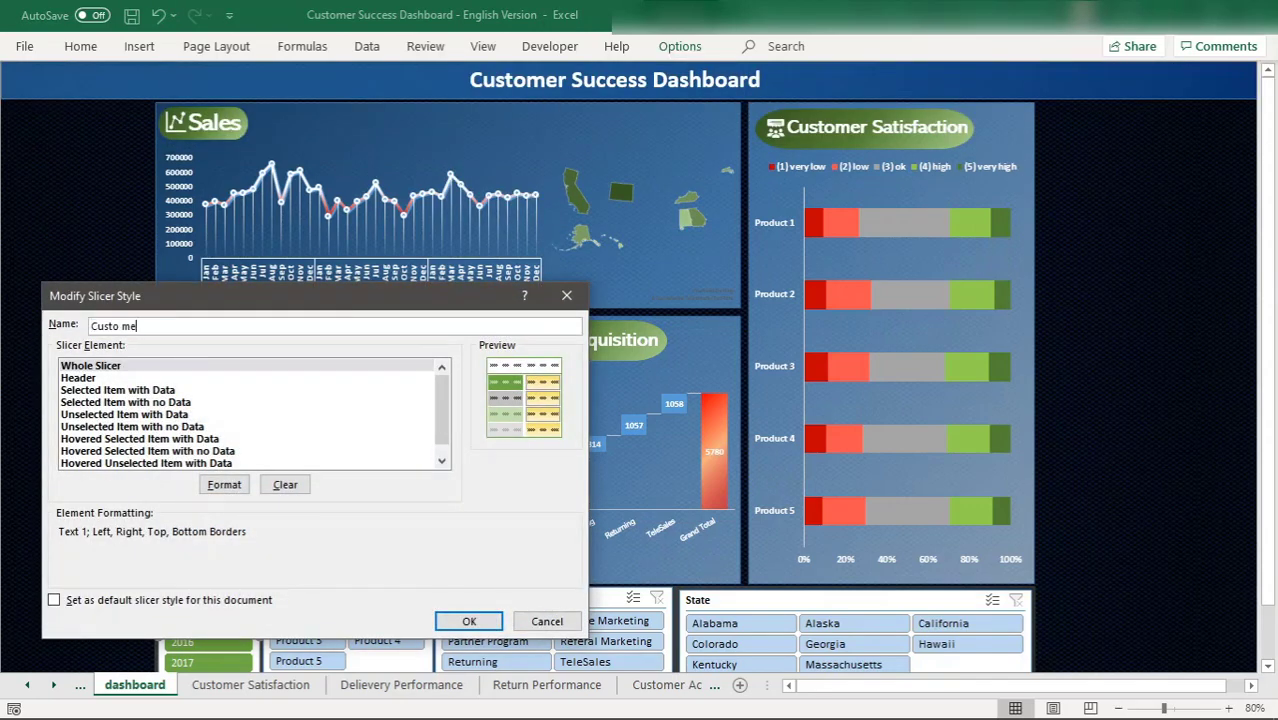
key(BackSpace)
key(BackSpace)
key(BackSpace)
text(mSlicerEnglish)
Step: Set the Whole Slicer element's font to Abadi, bold, size 11
click(225, 486)
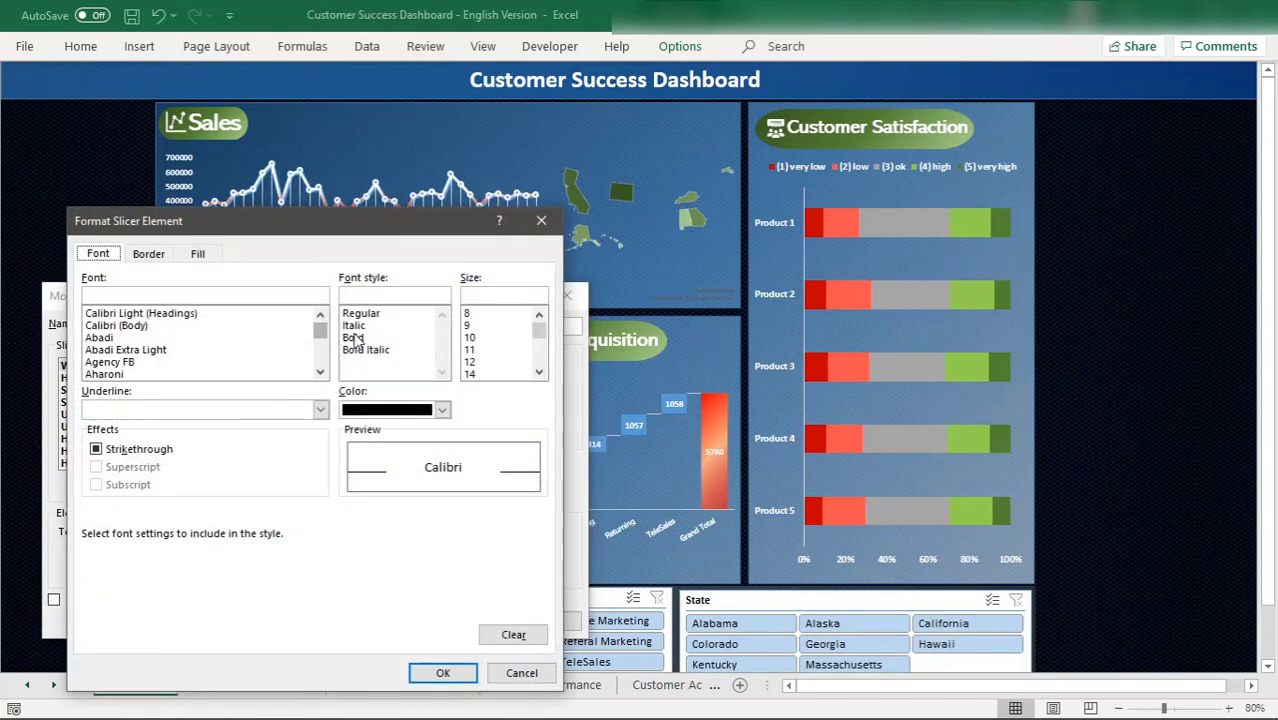
click(380, 338)
click(470, 350)
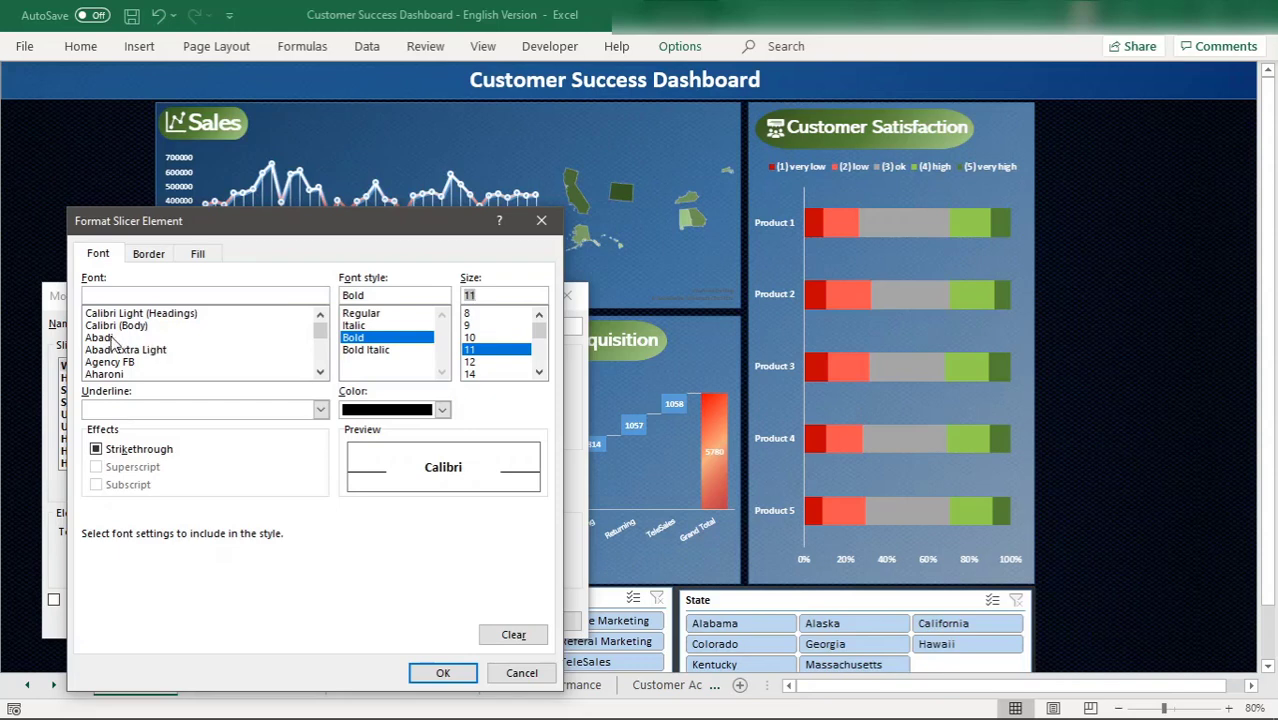
click(114, 342)
Step: Choose a dark grey border line color for the Whole Slicer element
click(149, 254)
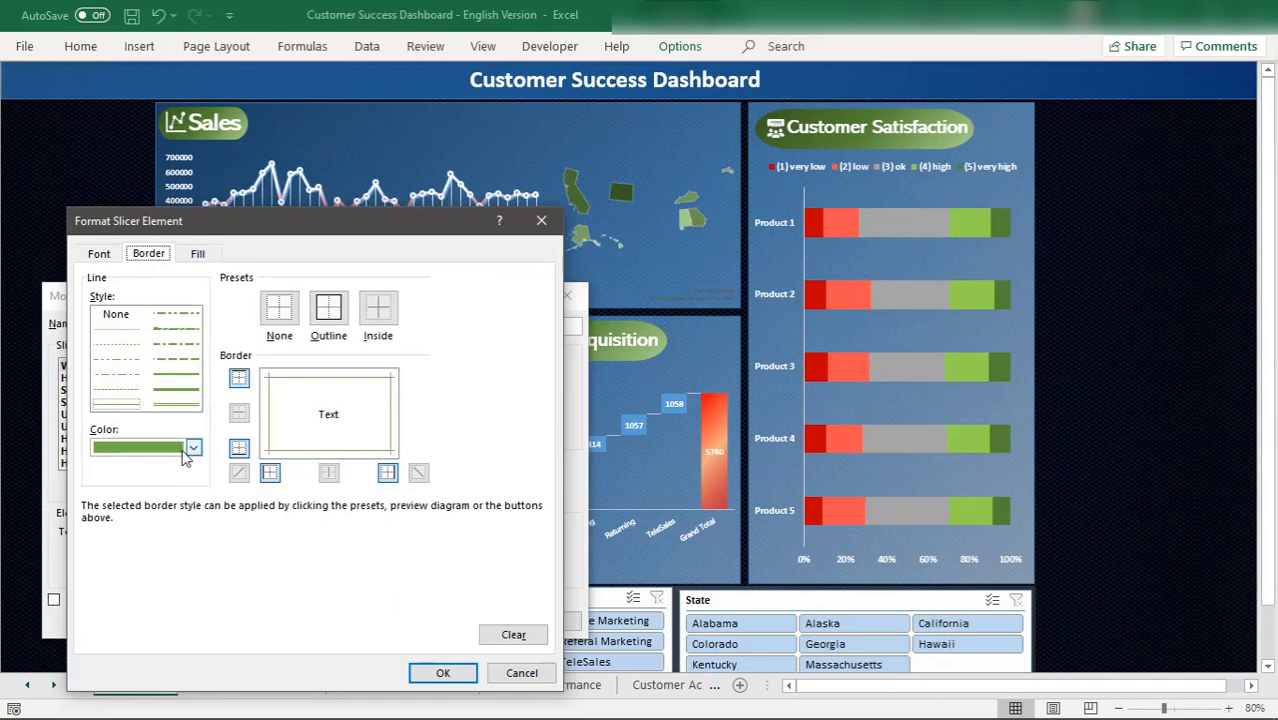
click(194, 449)
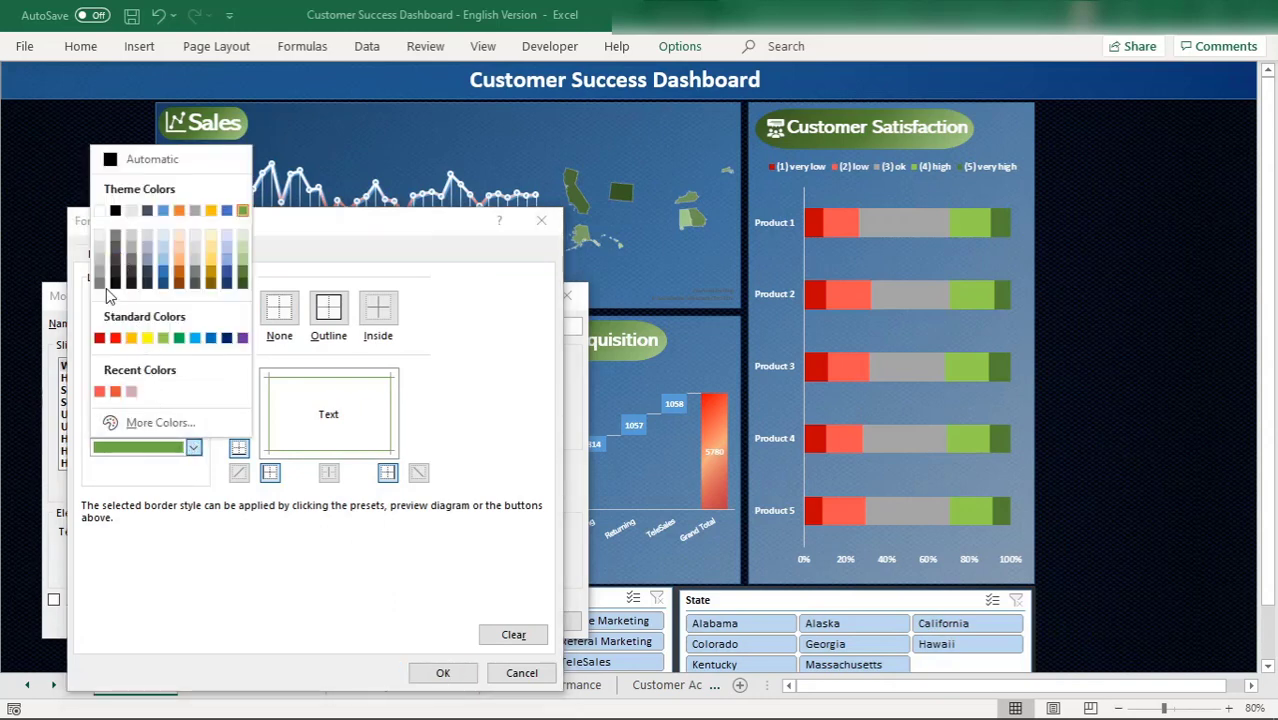
click(118, 272)
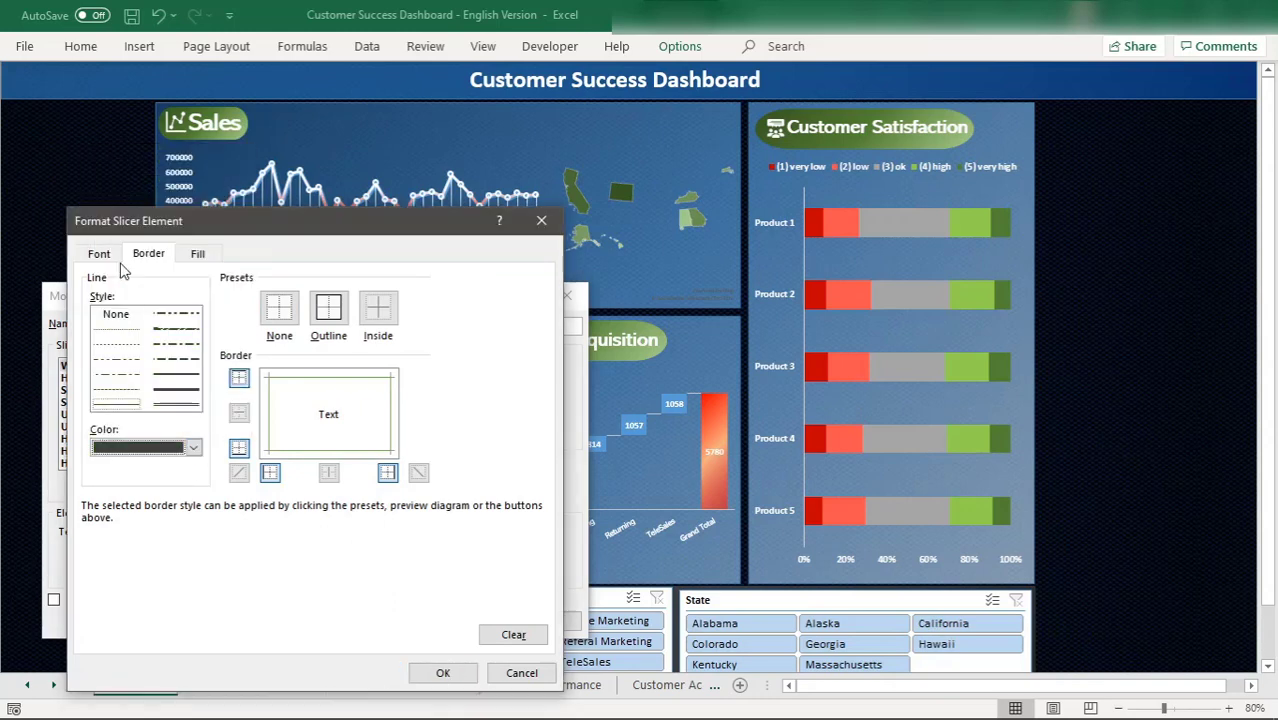
Step: Give the Whole Slicer element a sparse dotted pattern fill in dark grey and save the custom slicer style
click(198, 255)
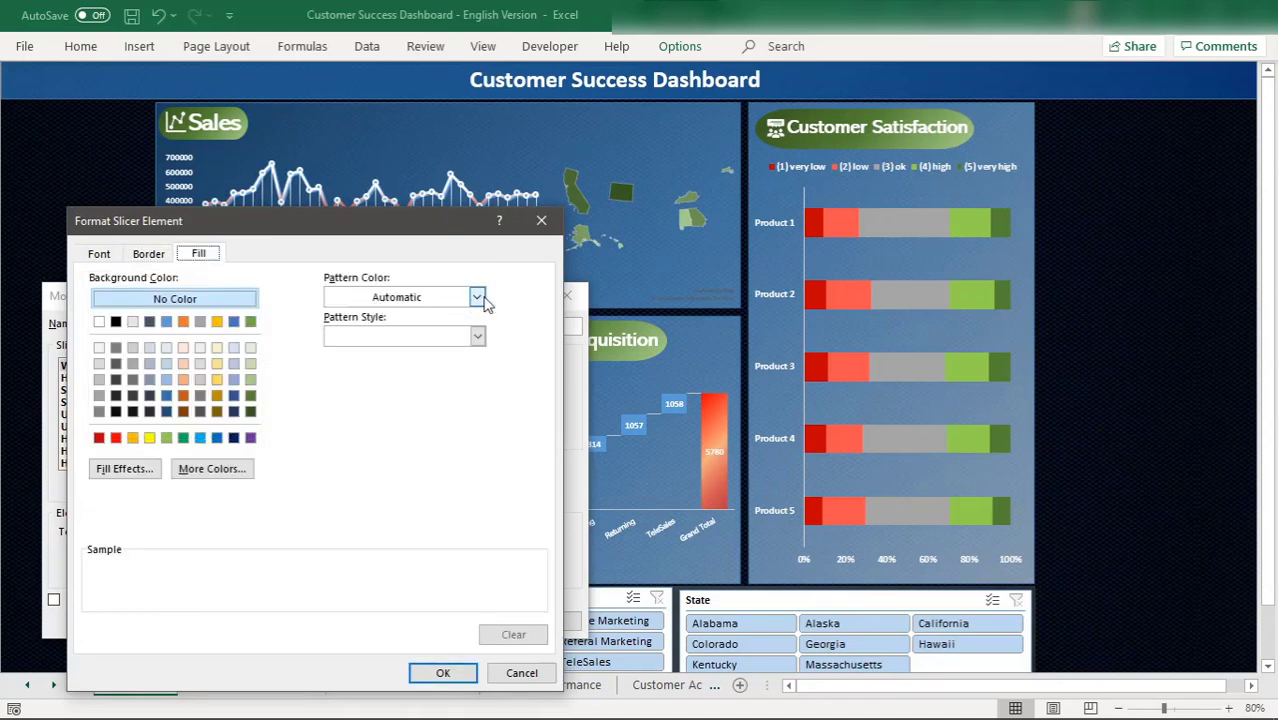
click(483, 299)
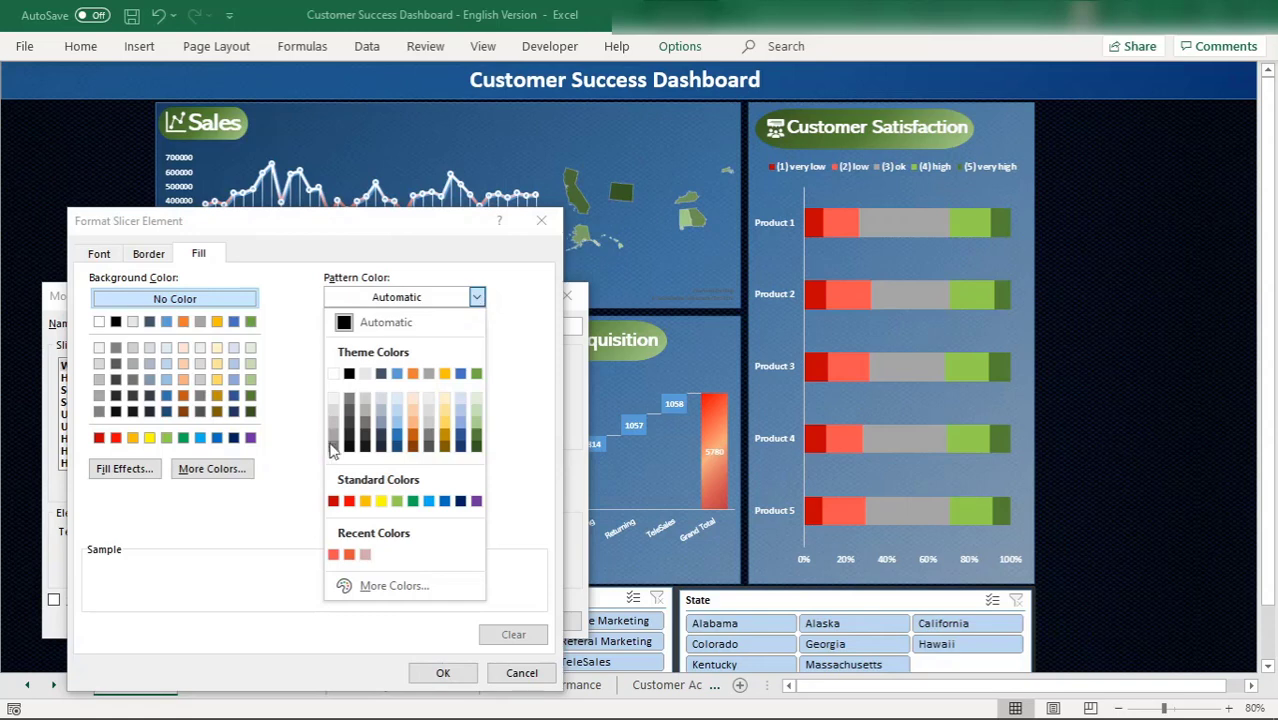
click(349, 431)
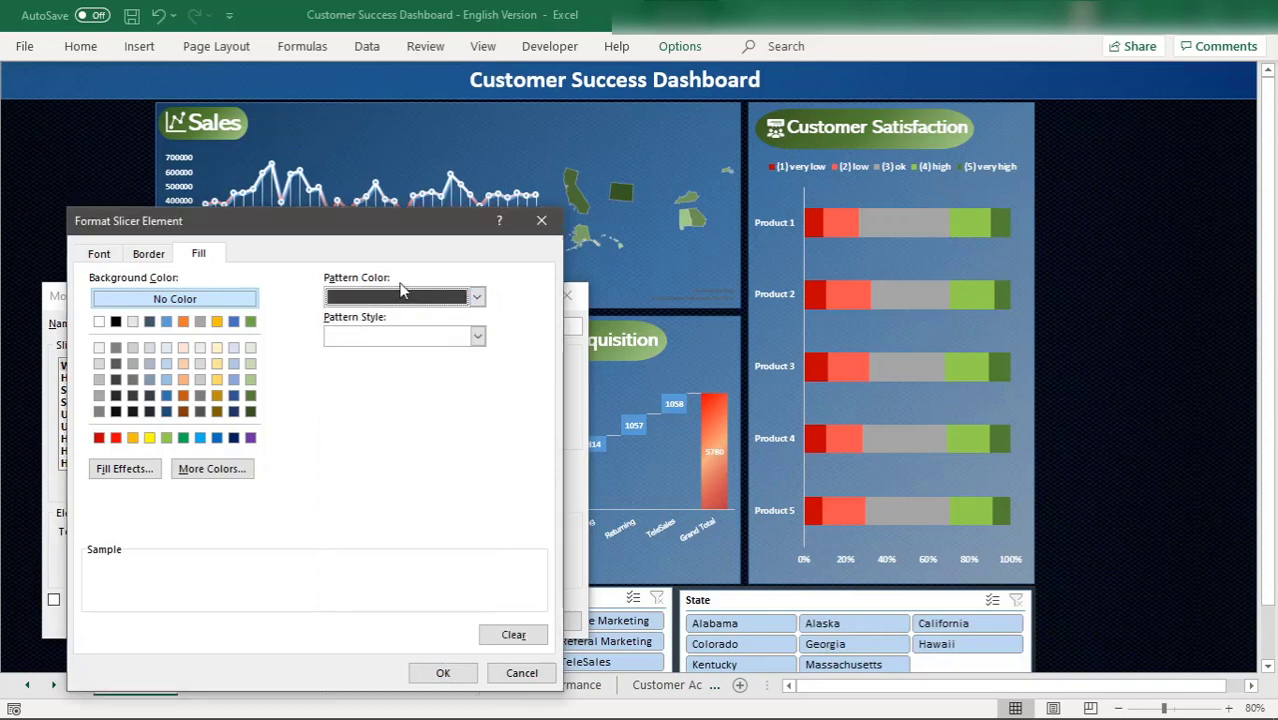
click(477, 337)
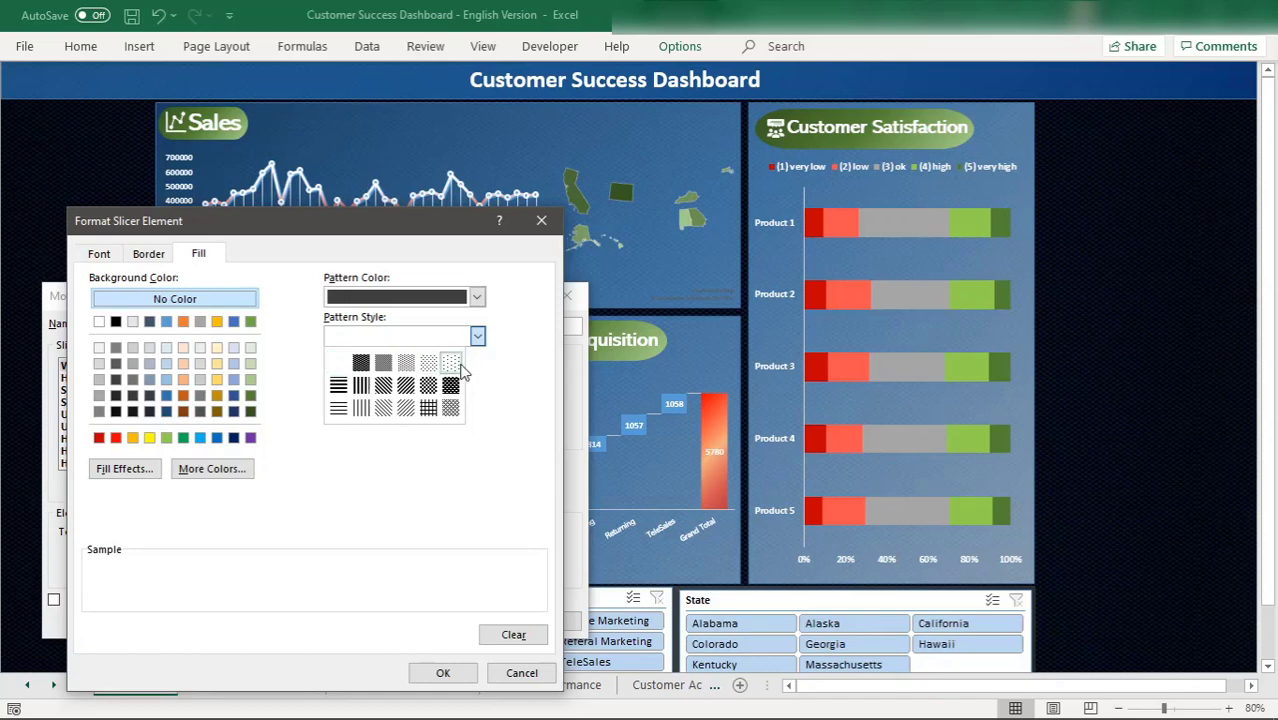
click(459, 365)
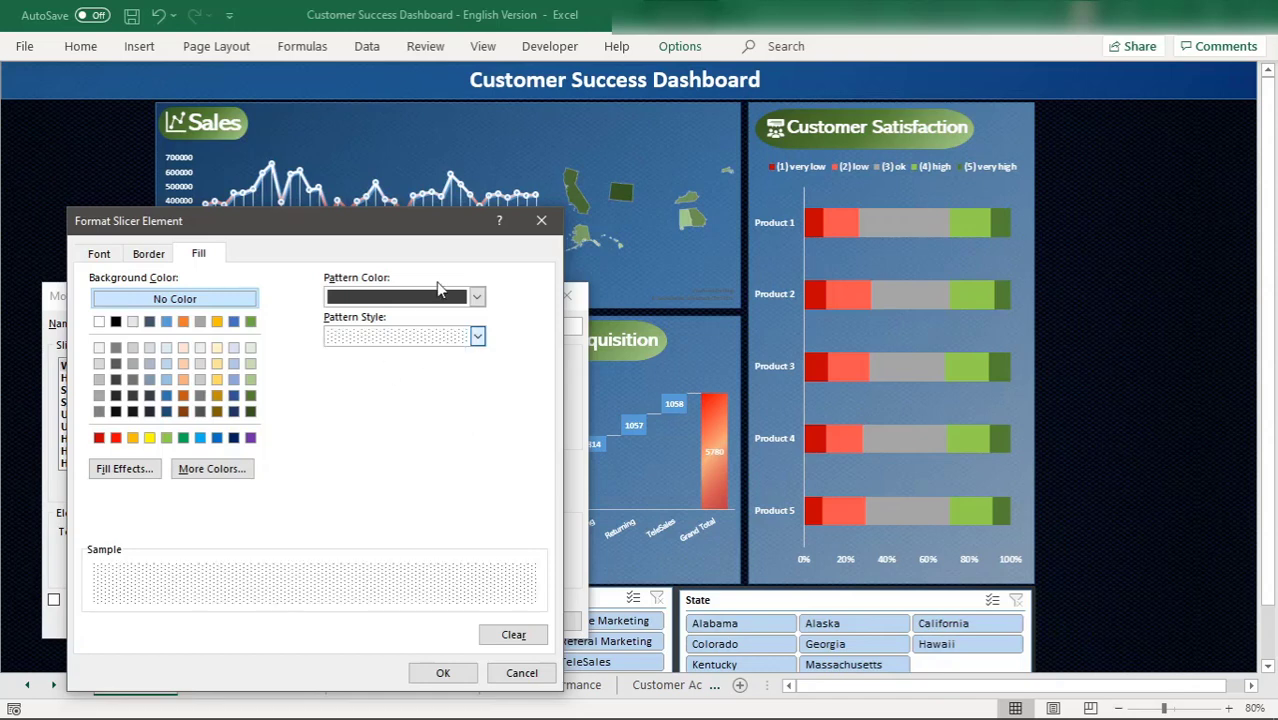
click(438, 669)
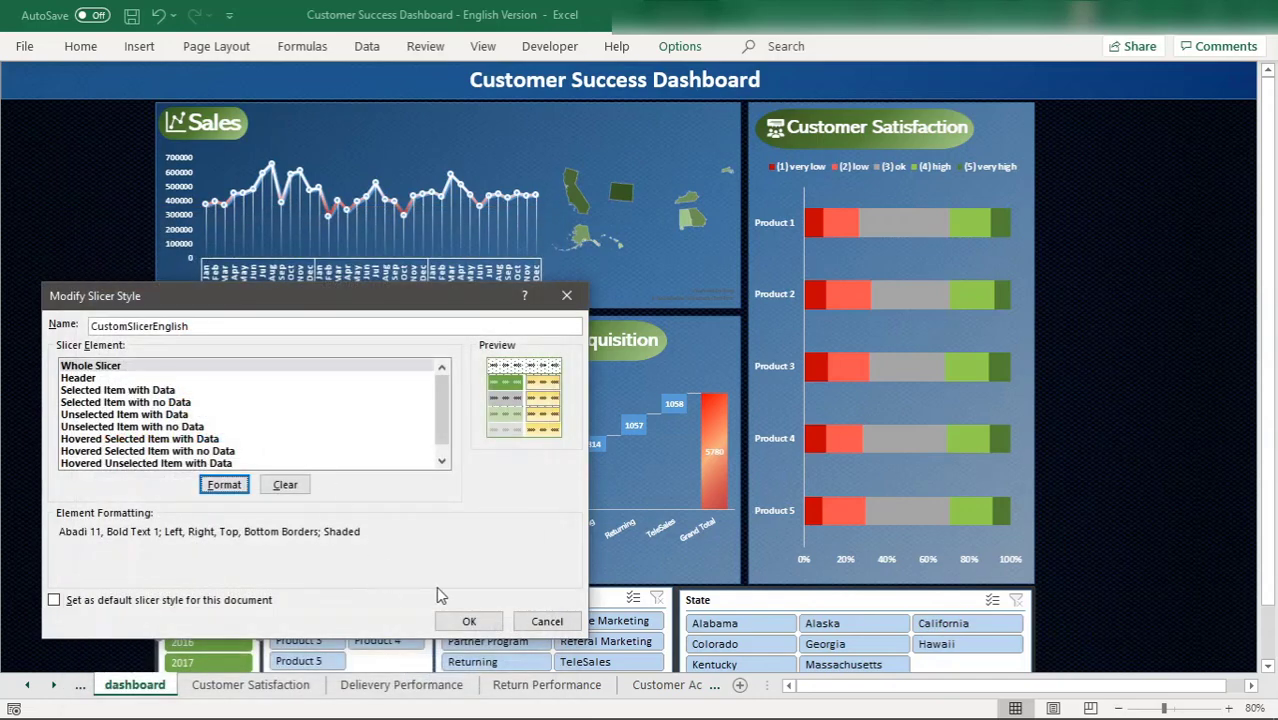
click(469, 621)
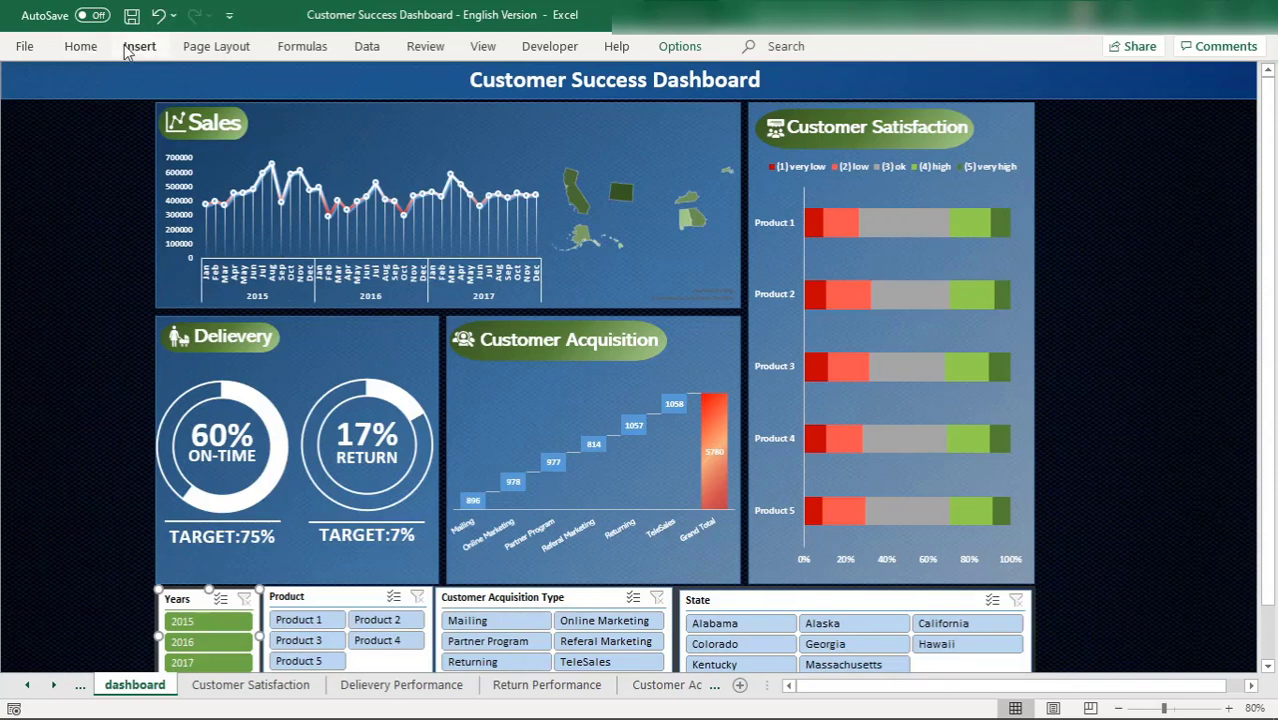
Step: Keep the ribbon permanently expanded
click(82, 47)
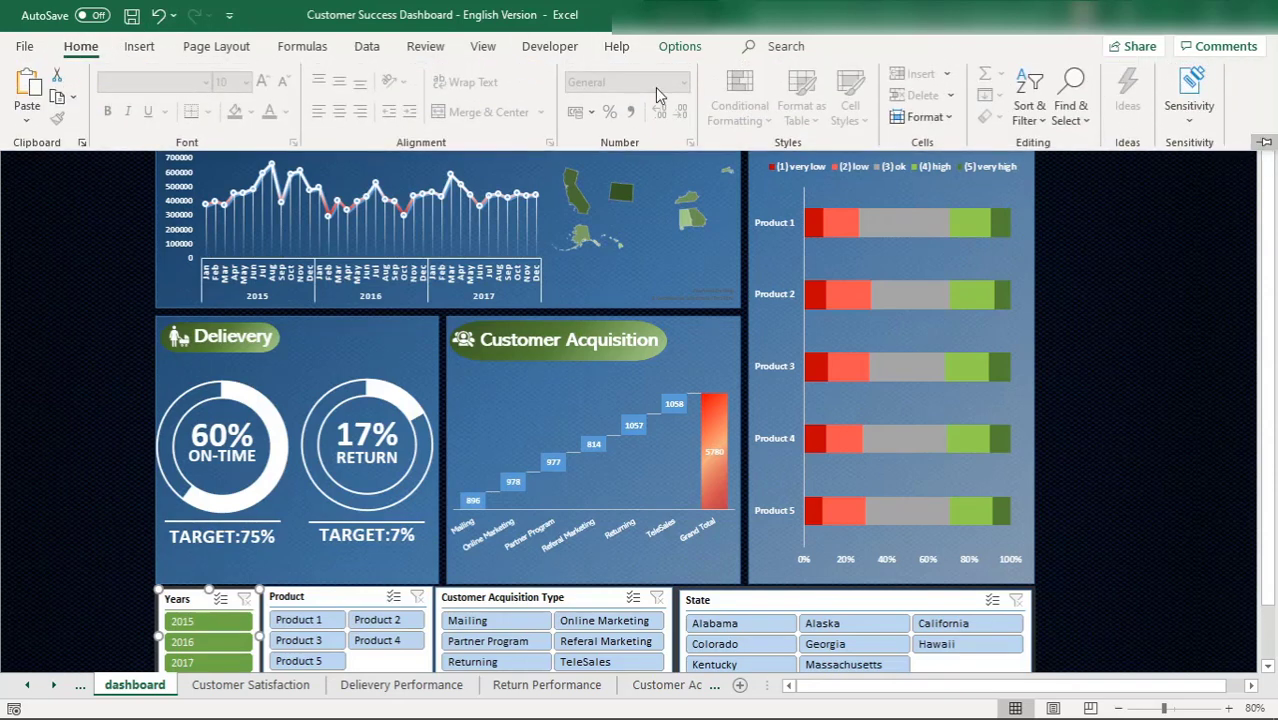
click(1265, 144)
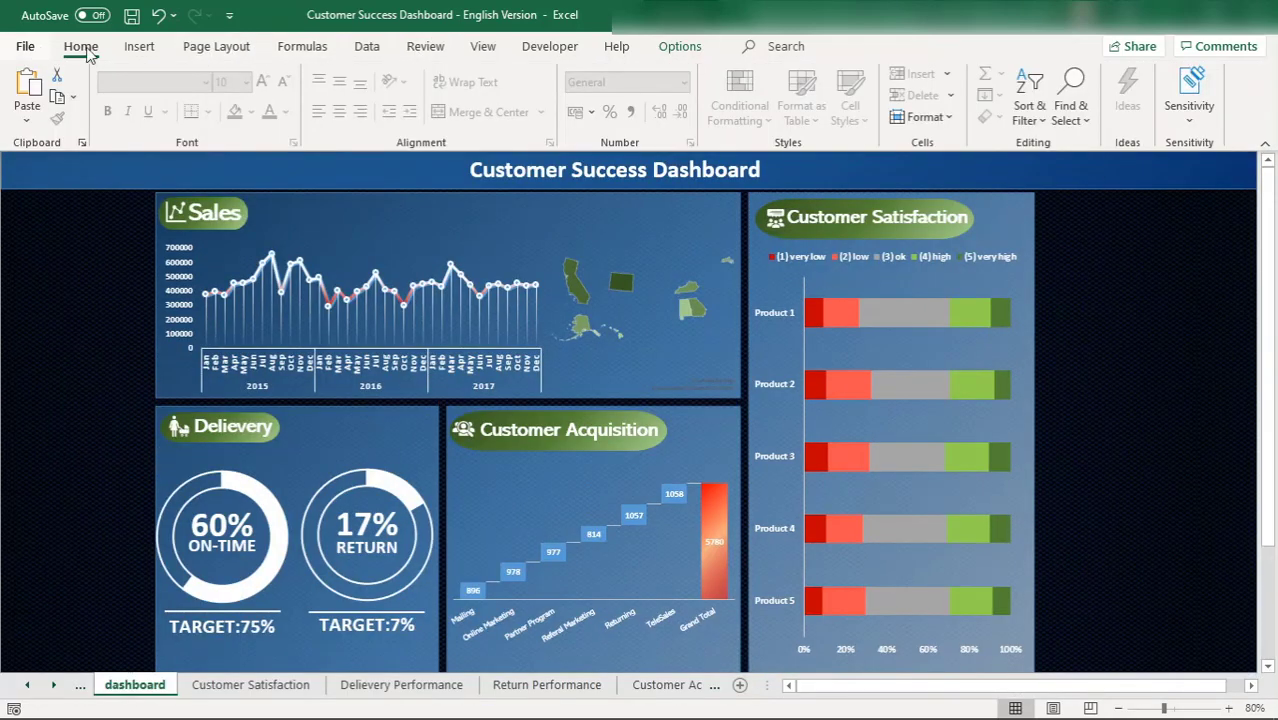
Step: Apply the custom slicer style CustomSlicerEnglish to the Years slicer
click(1268, 610)
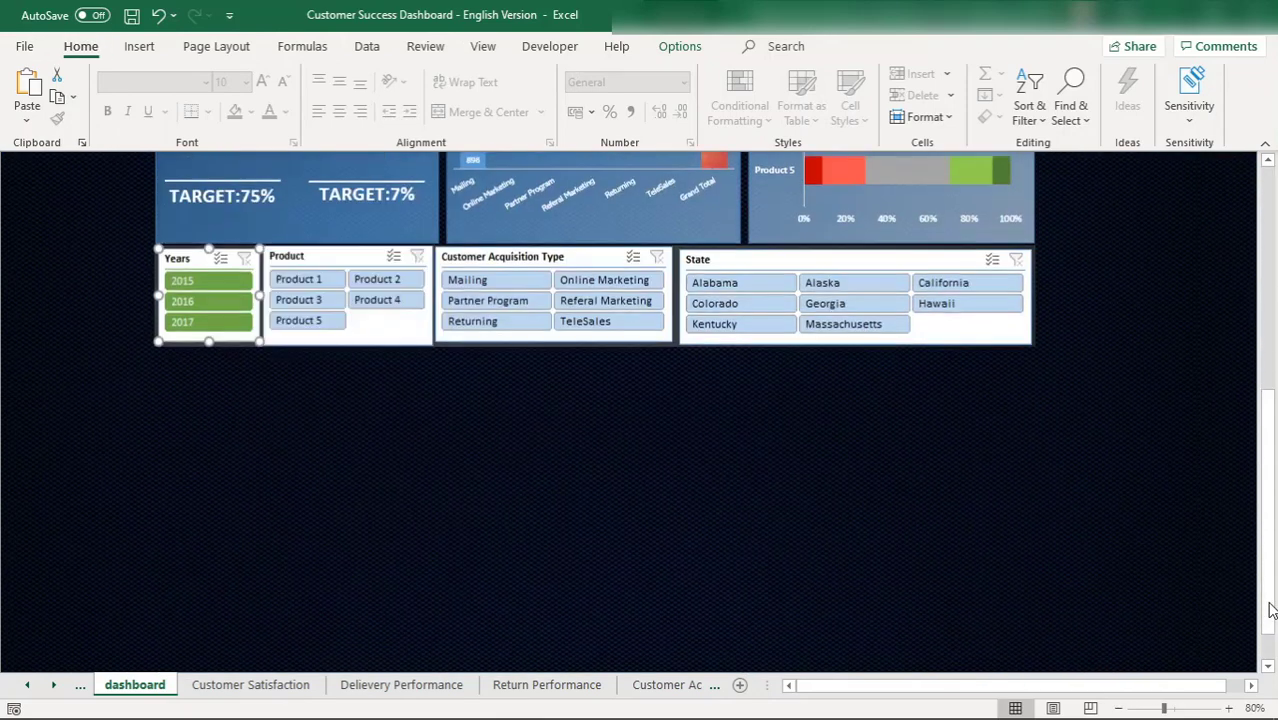
drag(1268, 440, 1268, 320)
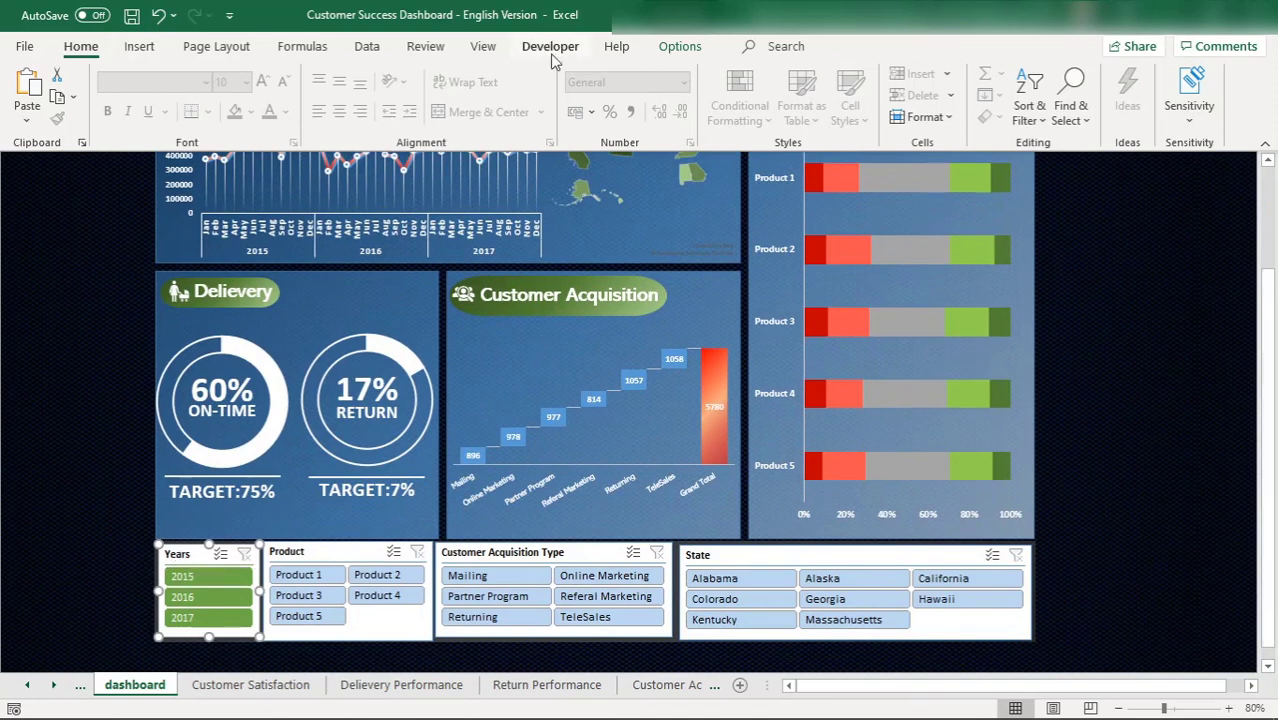
click(679, 46)
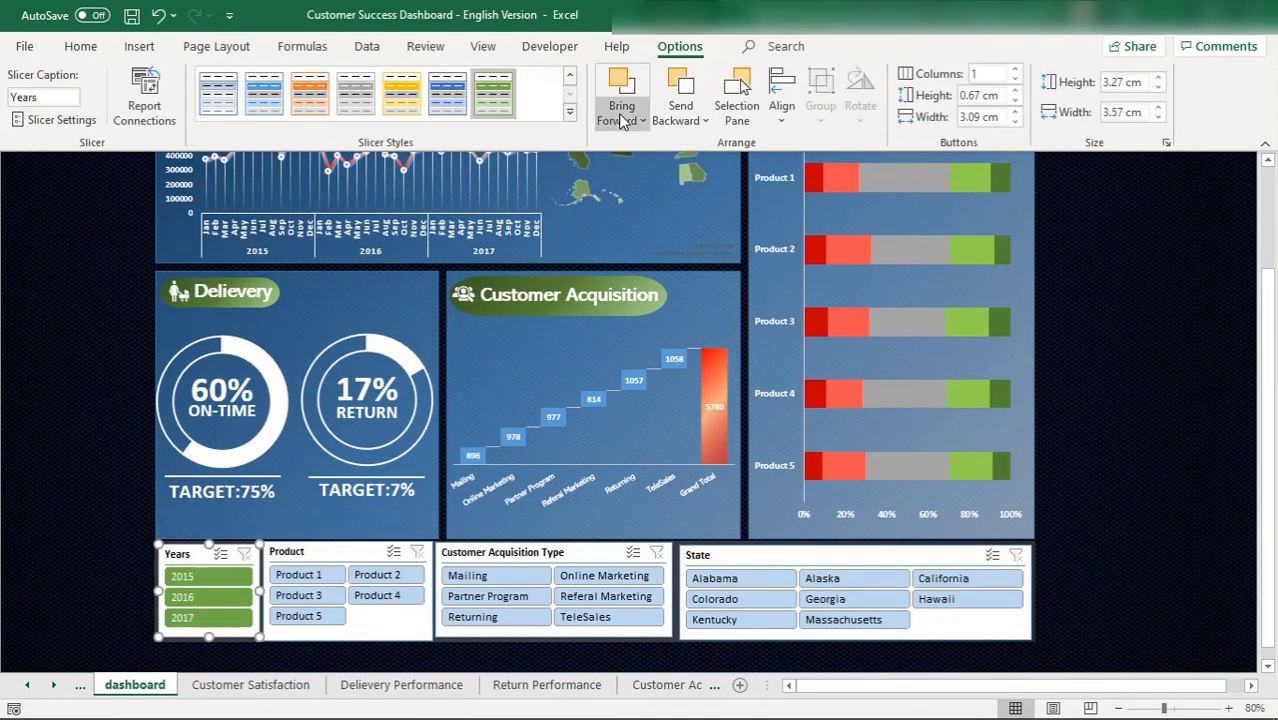
click(569, 112)
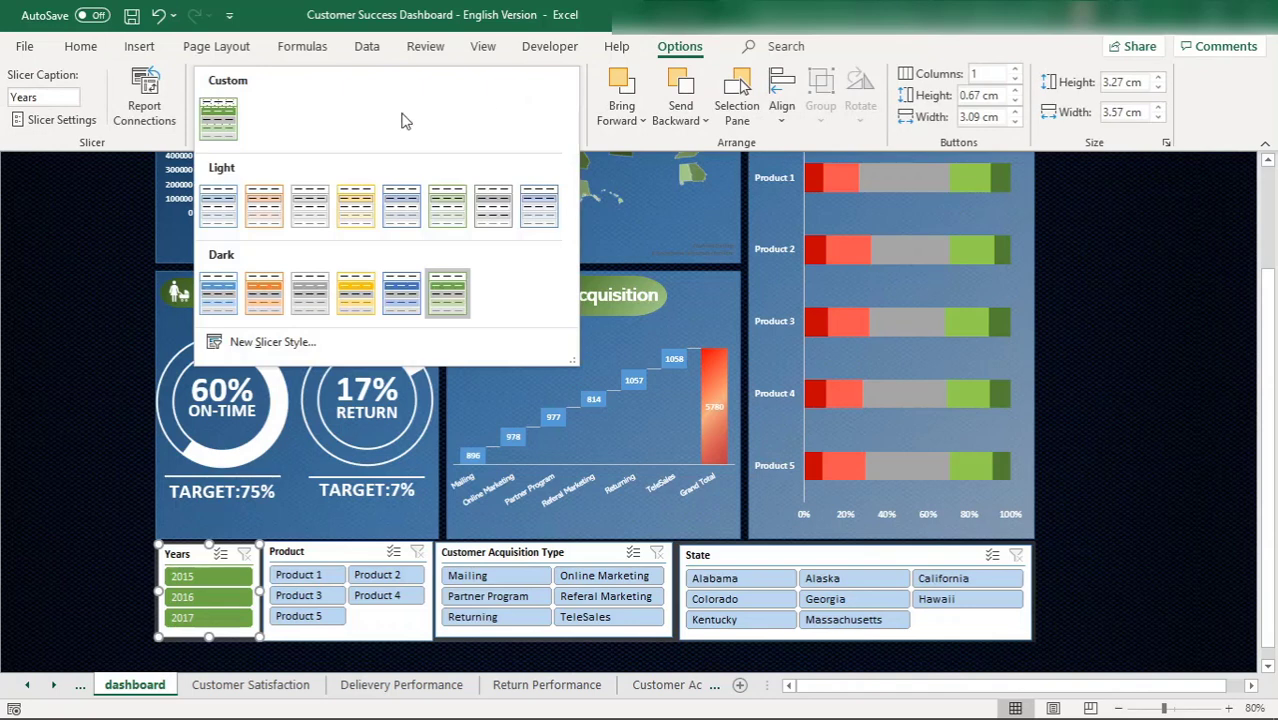
click(220, 130)
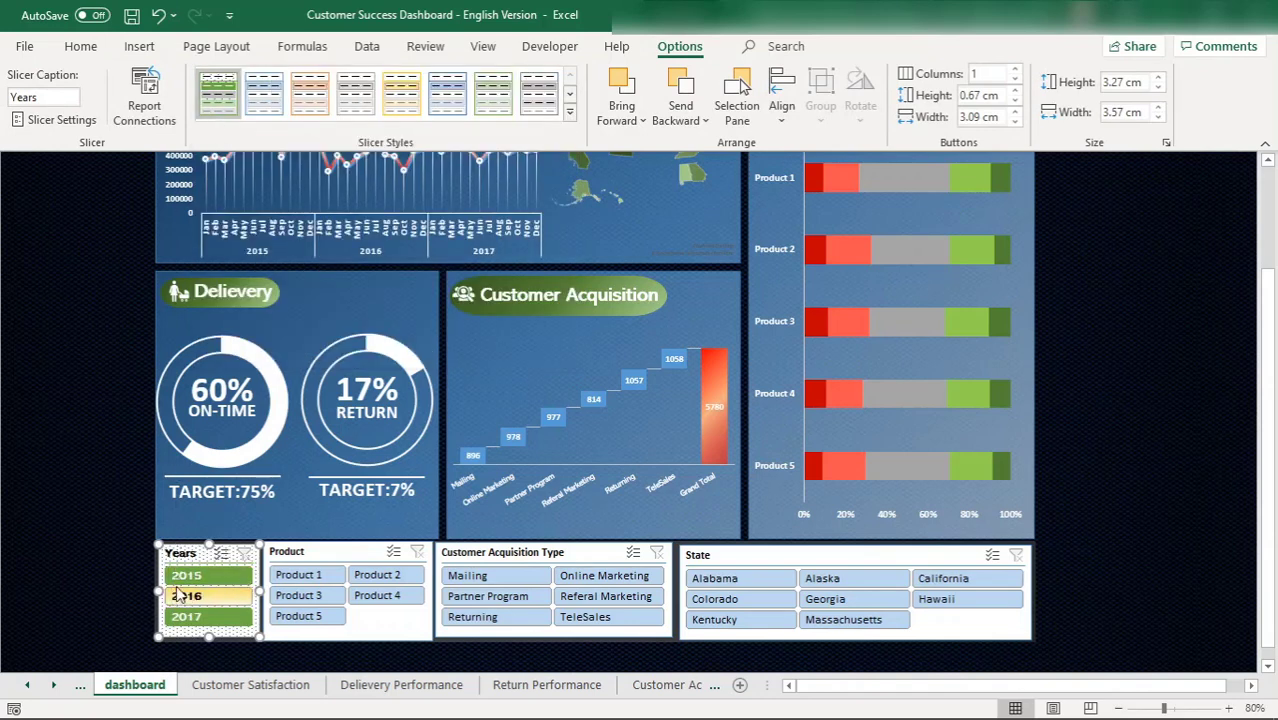
Step: Modify the CustomSlicerEnglish style so the Whole Slicer element has a dark grey background fill, and save the style
right_click(216, 106)
click(284, 121)
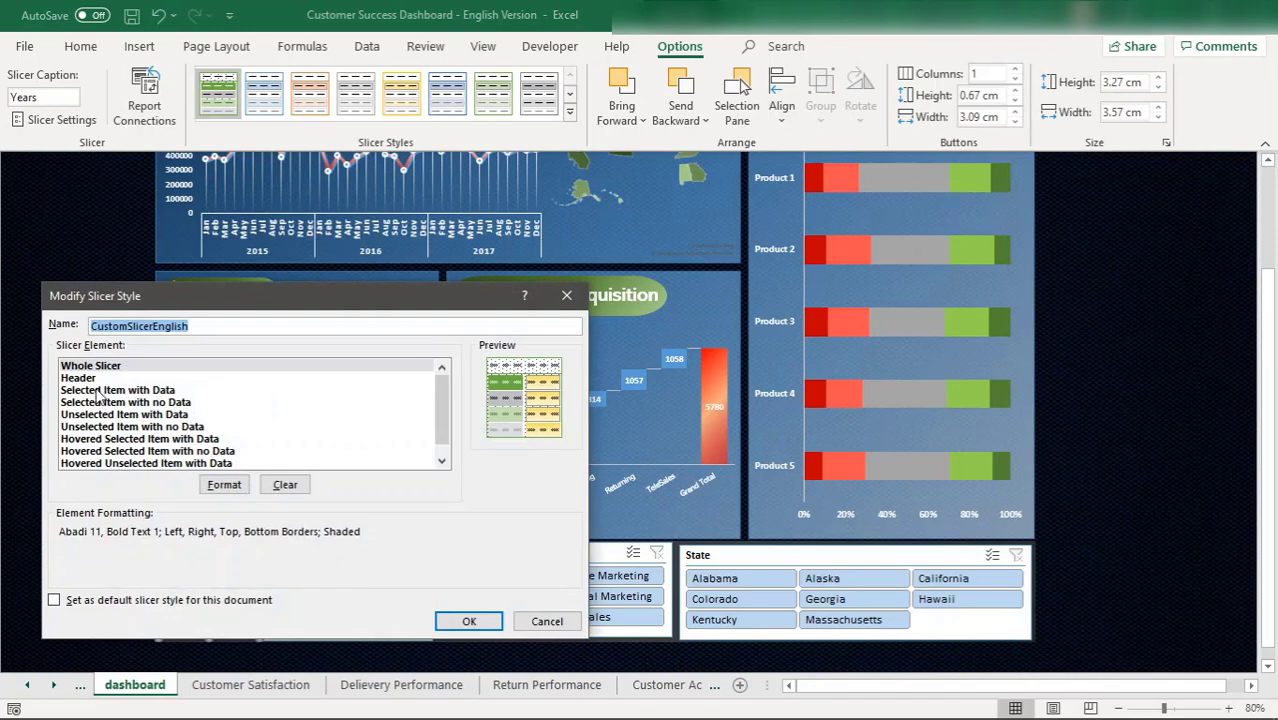
click(224, 484)
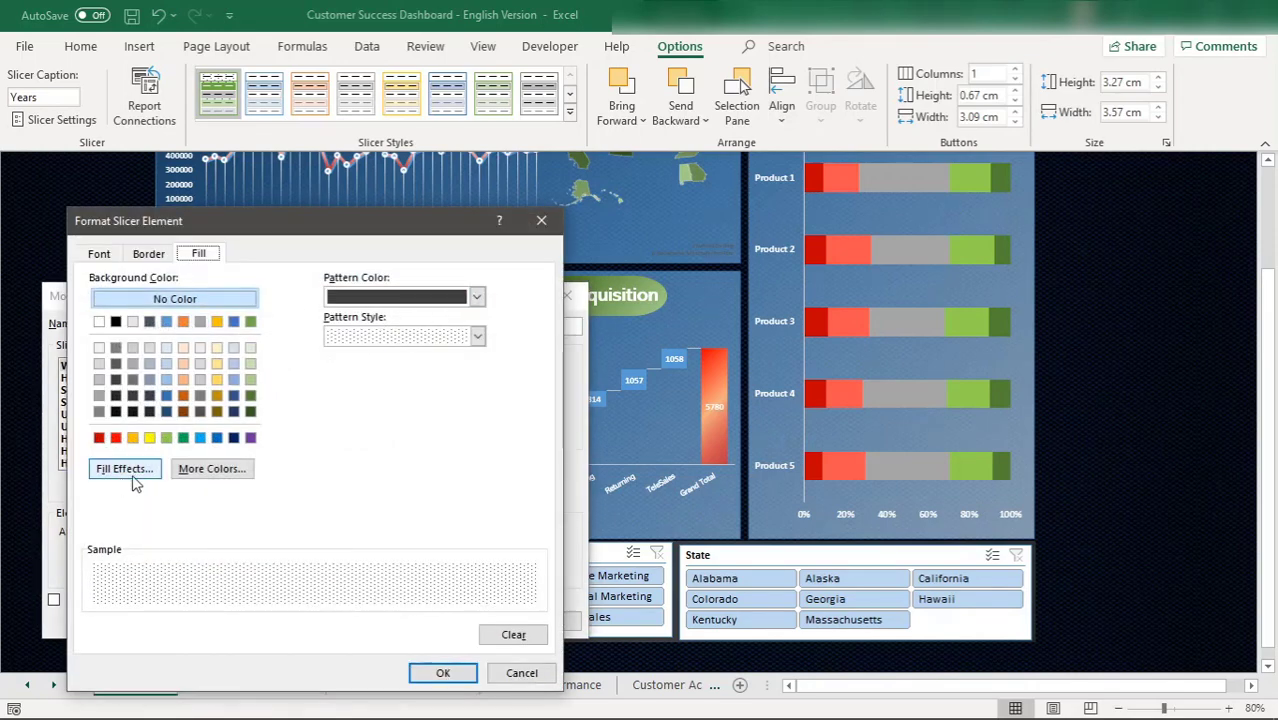
click(116, 379)
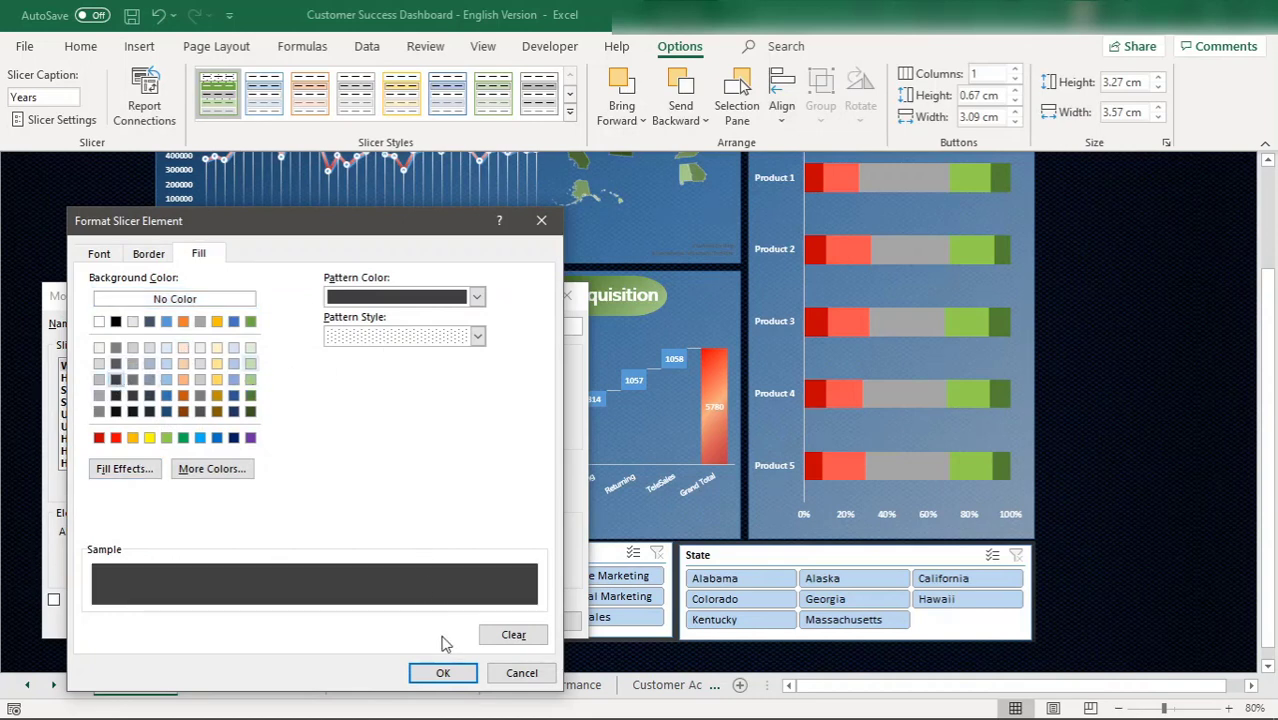
click(450, 674)
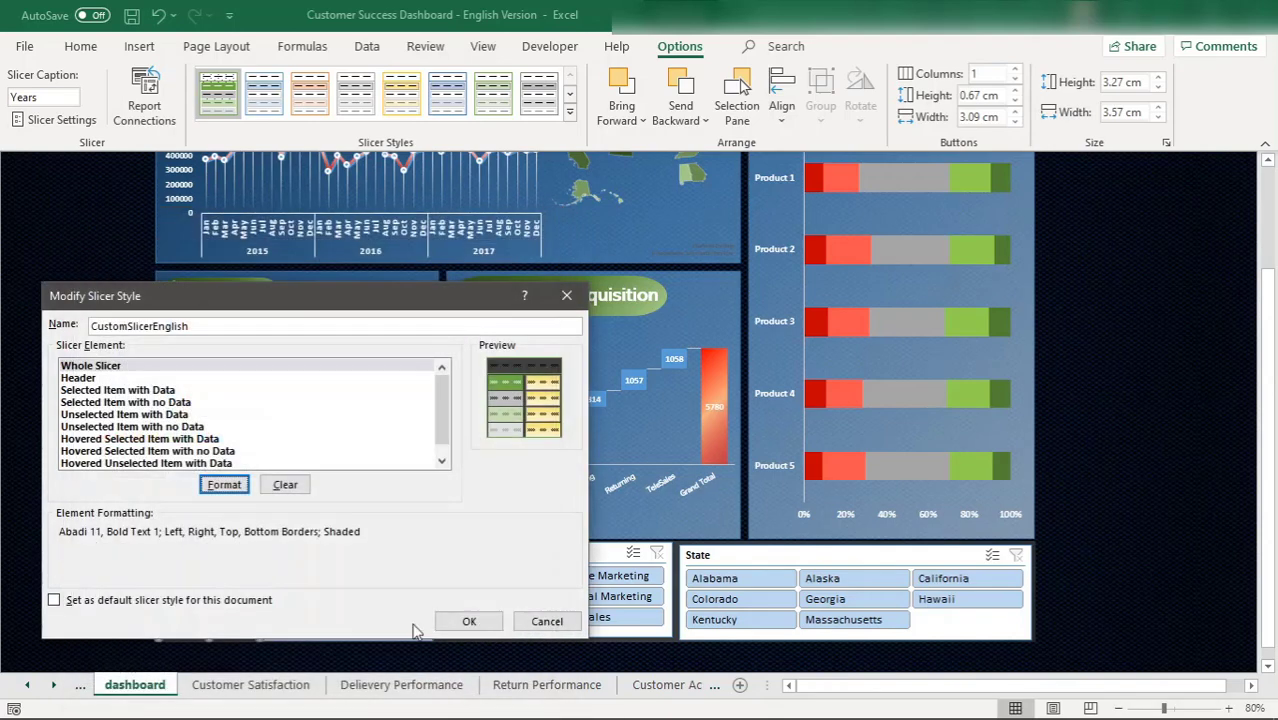
click(470, 622)
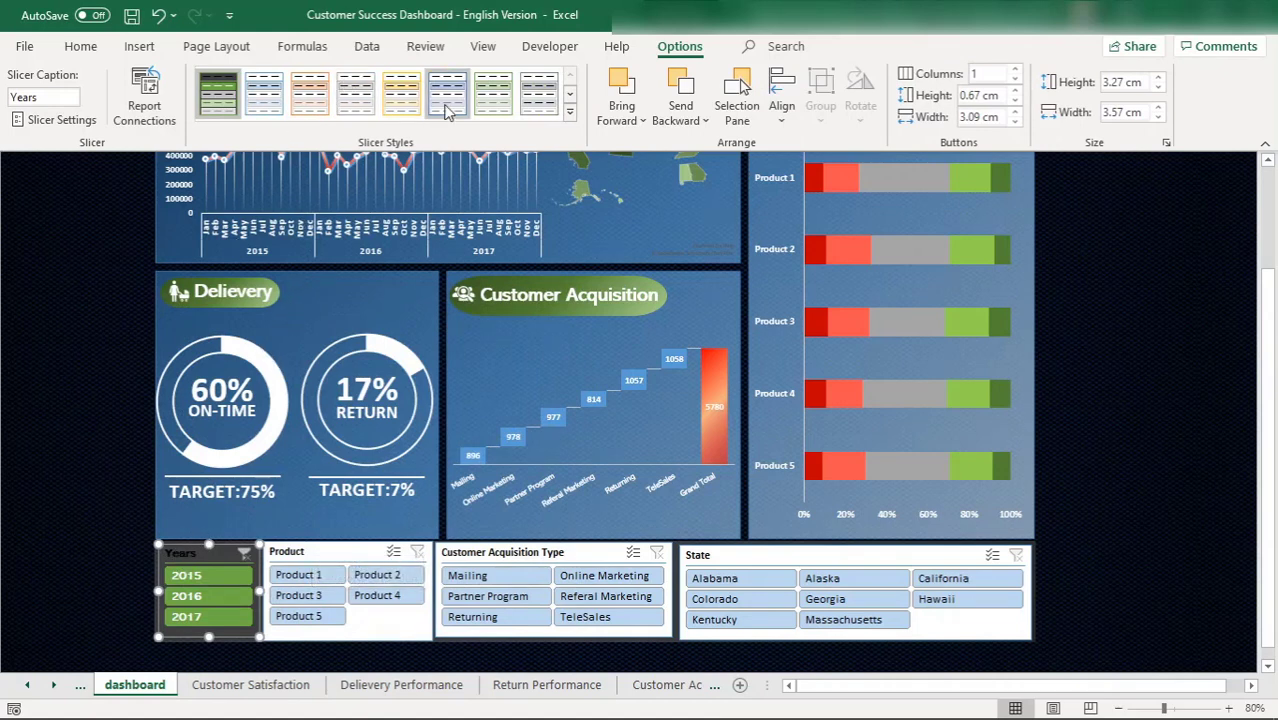
Step: Duplicate the custom slicer style CustomSlicerEnglish
click(569, 111)
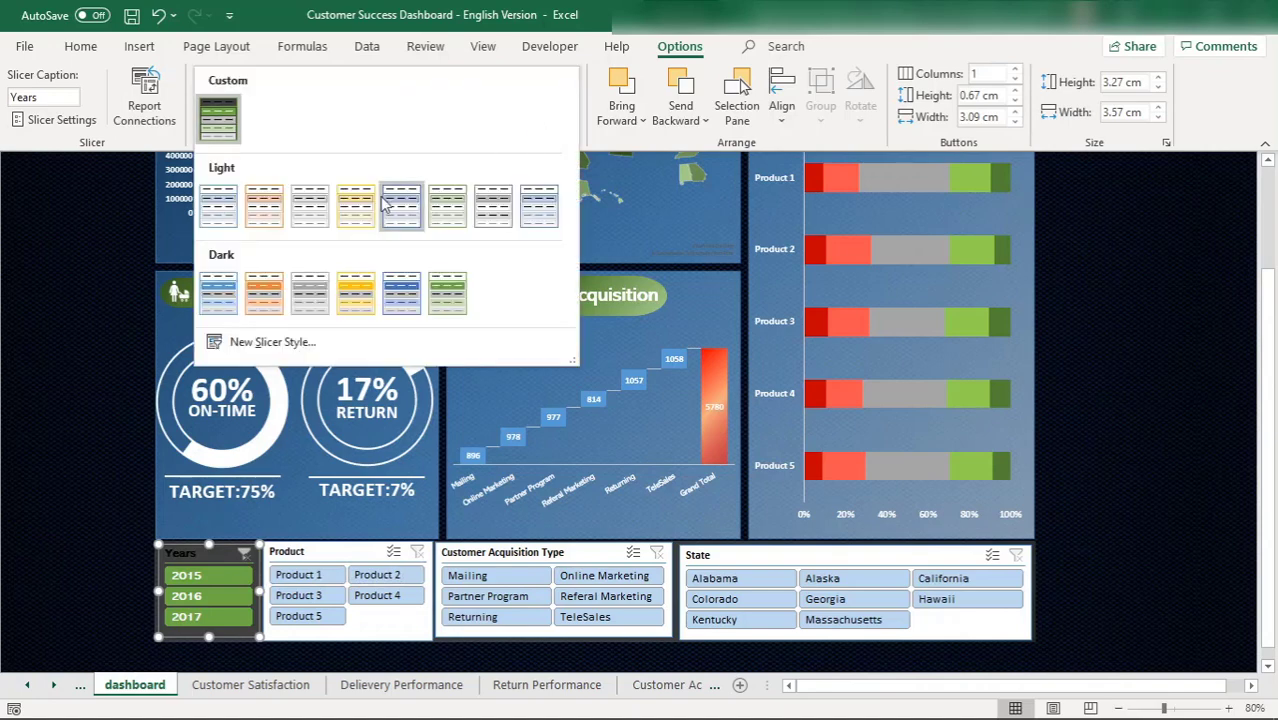
right_click(226, 133)
click(285, 163)
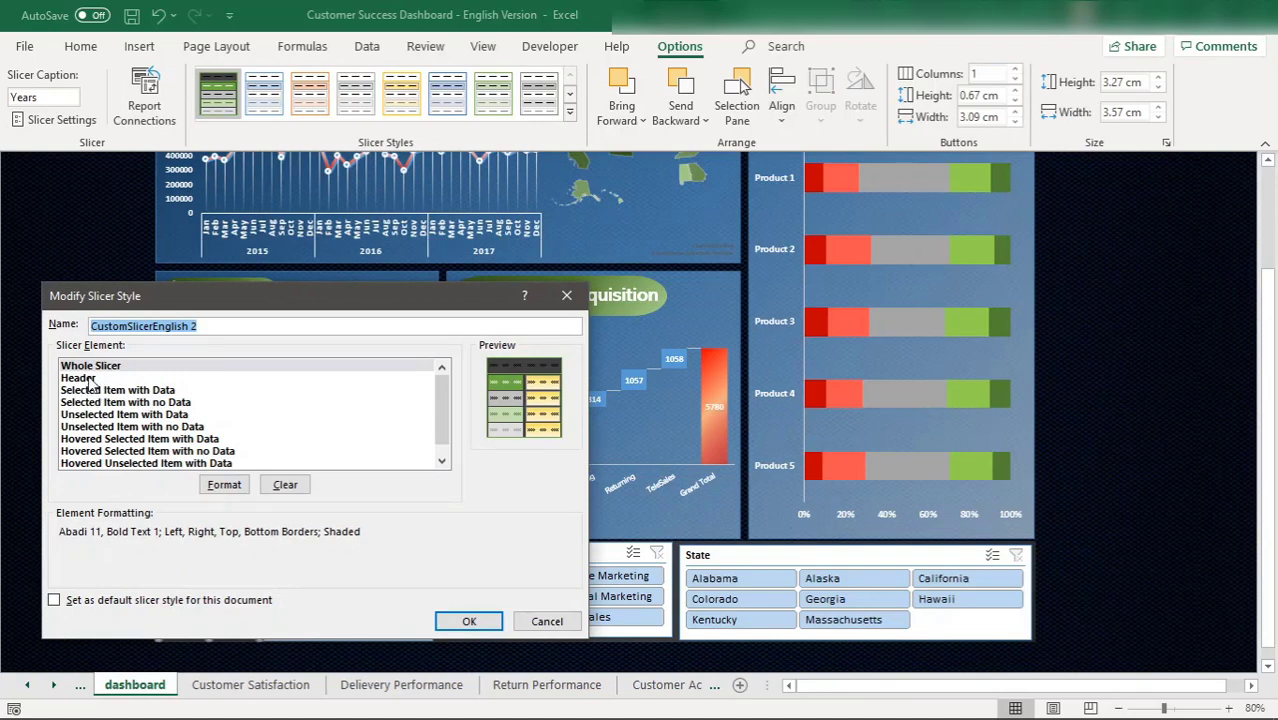
Step: Choose a thick blue border line for the Header element of the duplicated slicer style
click(92, 379)
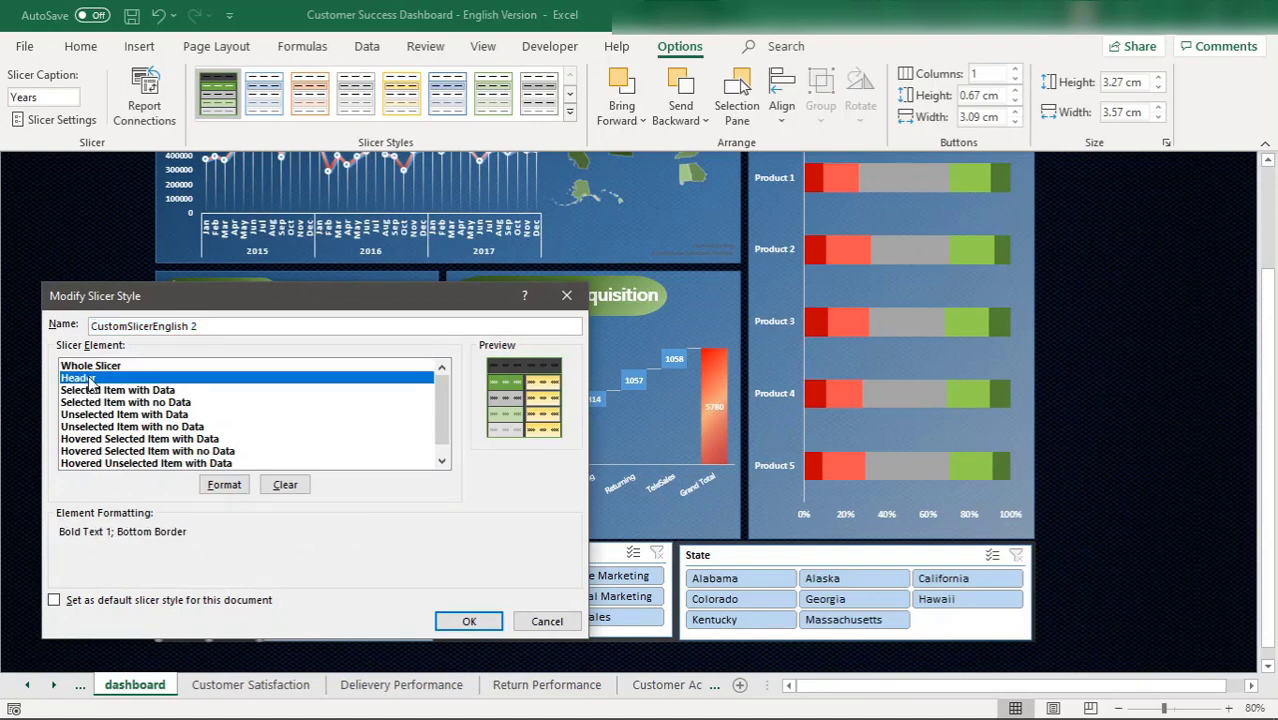
click(224, 484)
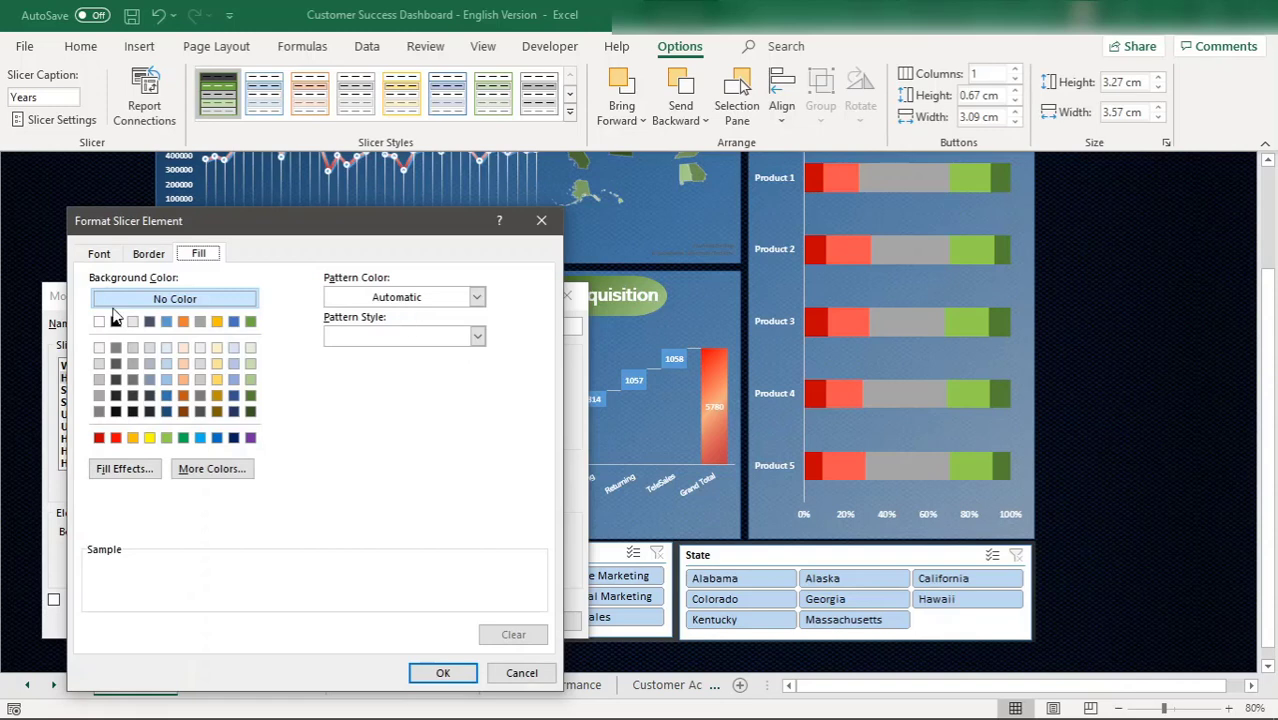
click(150, 256)
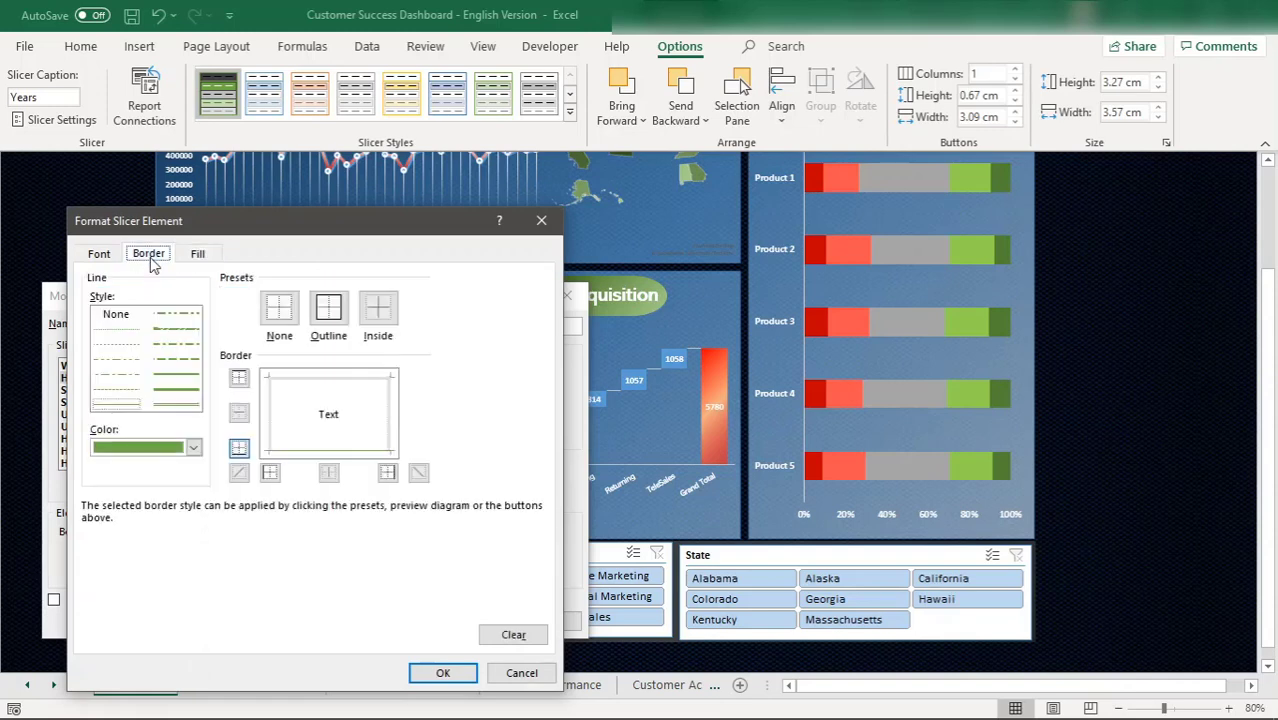
click(192, 449)
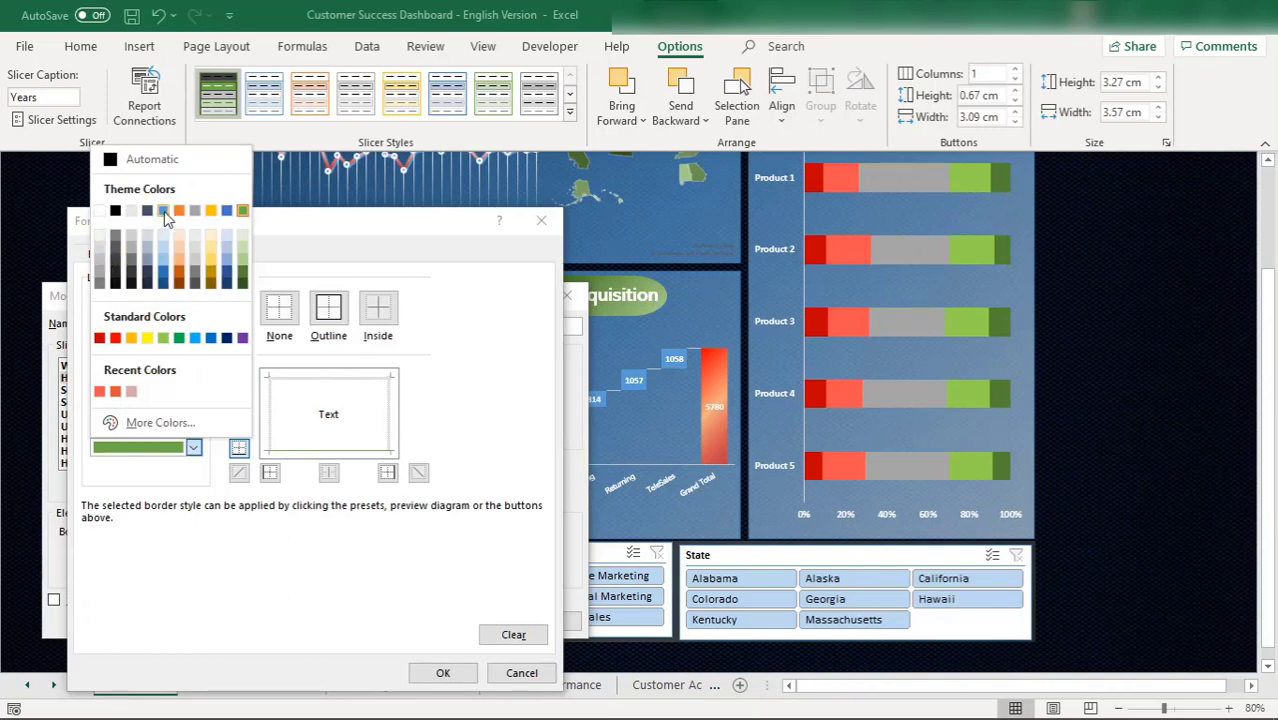
click(228, 212)
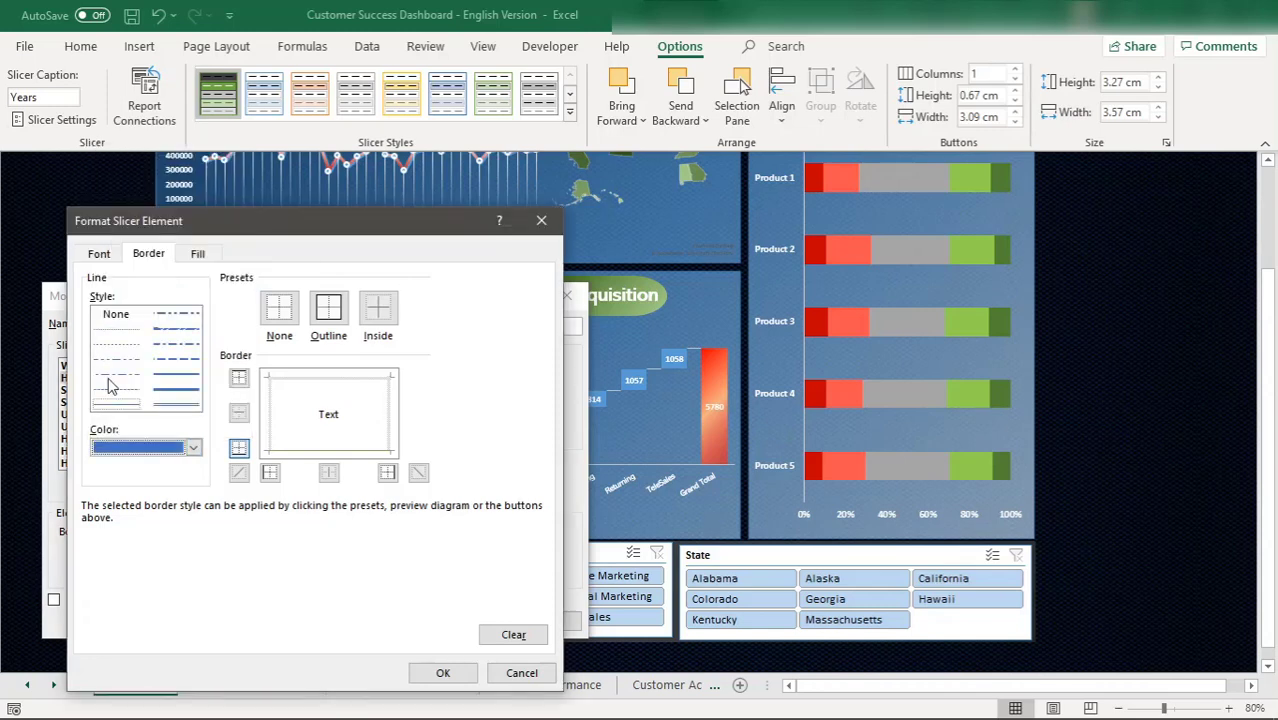
click(186, 392)
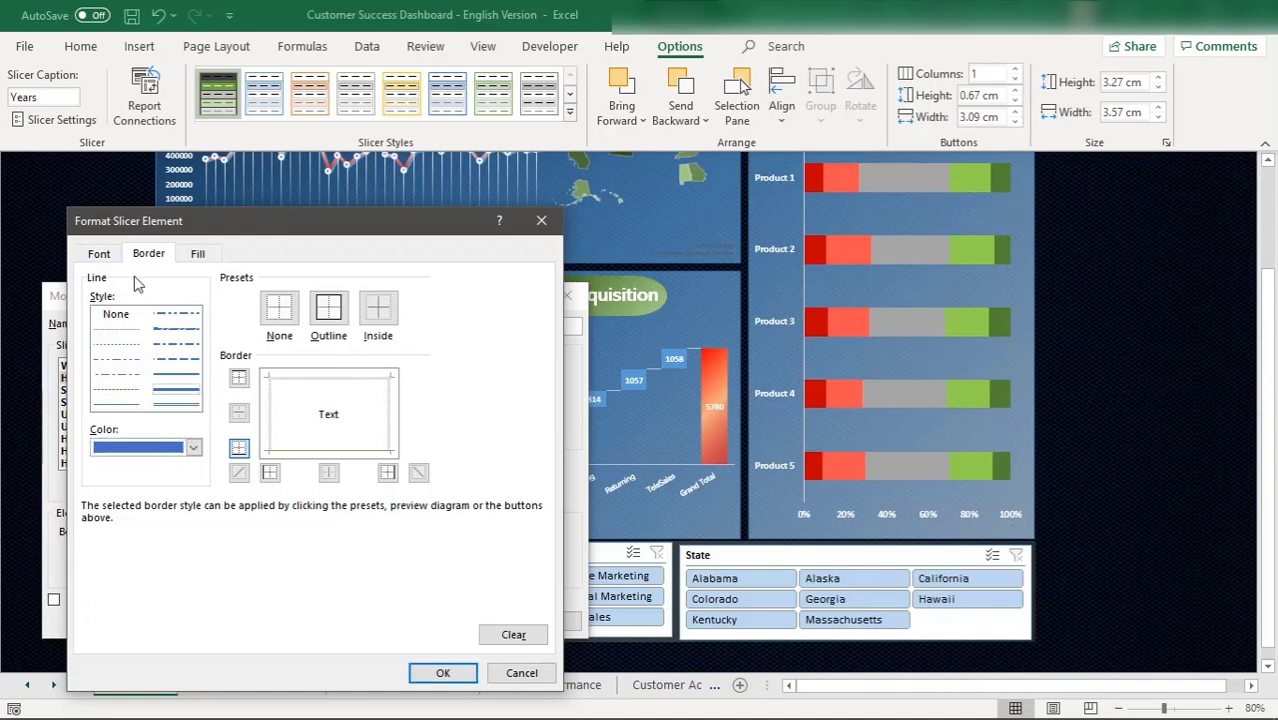
Step: Fill the Header element's background with the same dark grey as the whole slicer
click(200, 253)
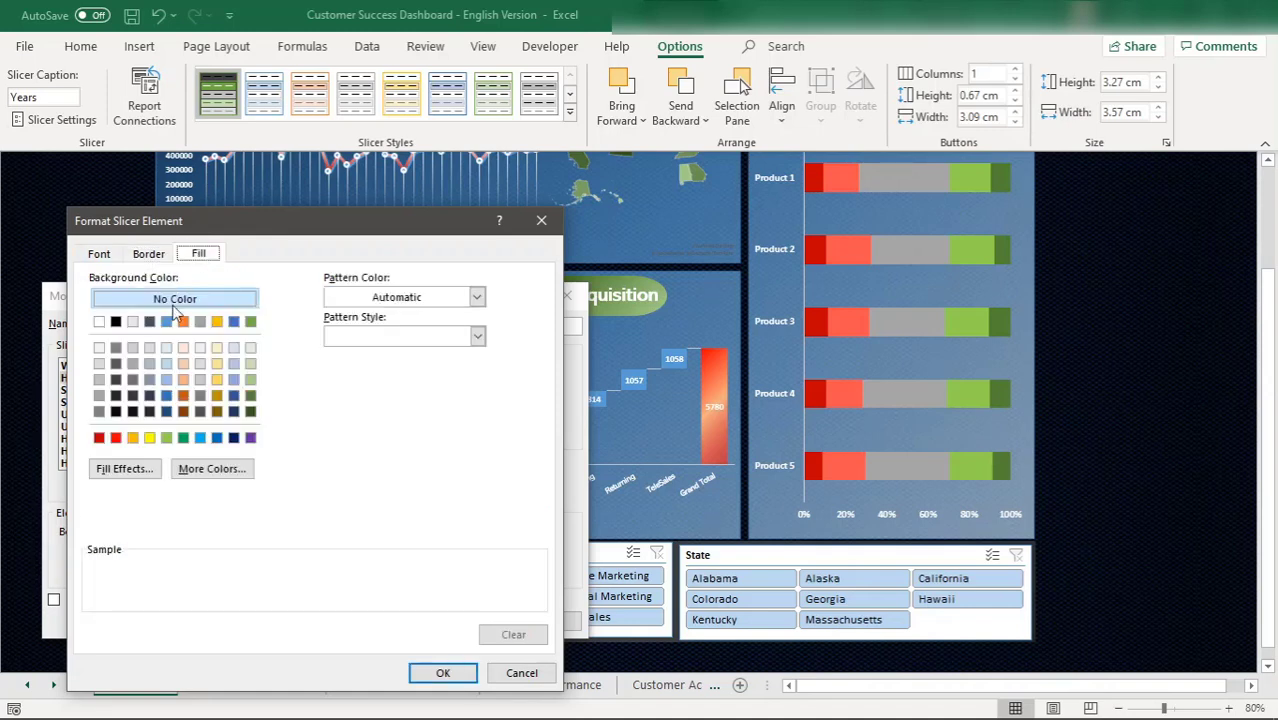
click(116, 364)
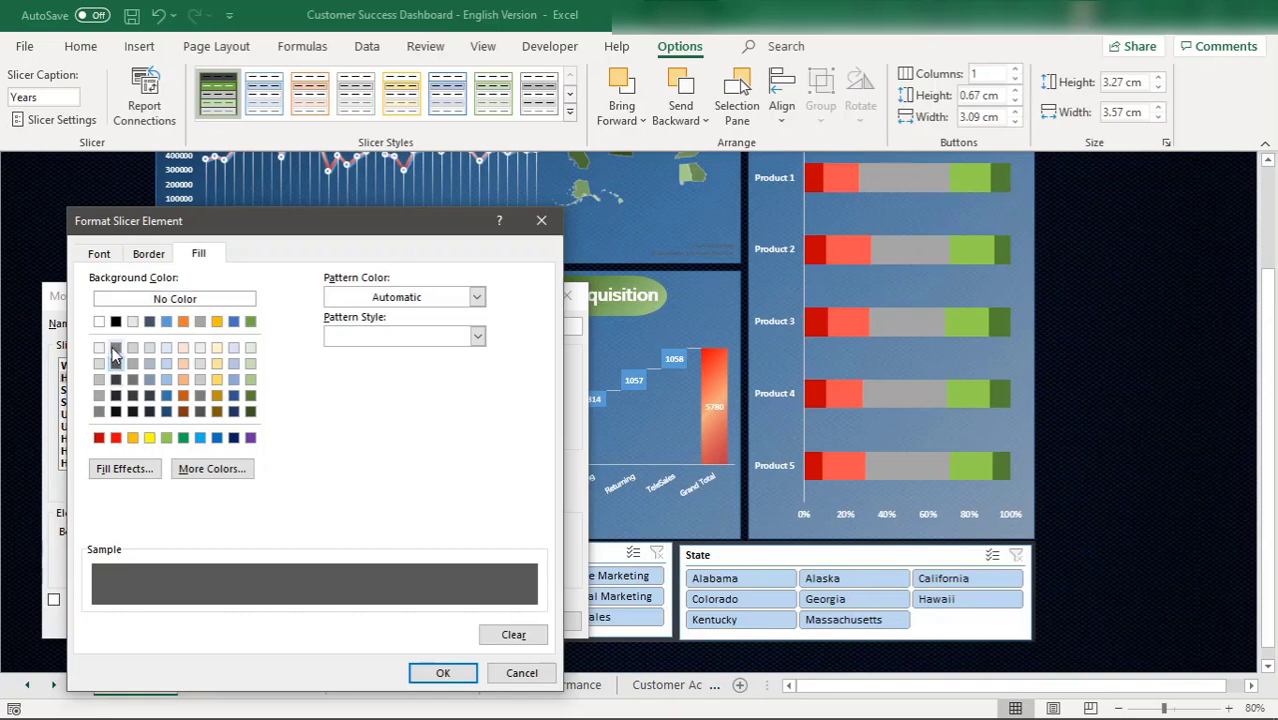
click(99, 322)
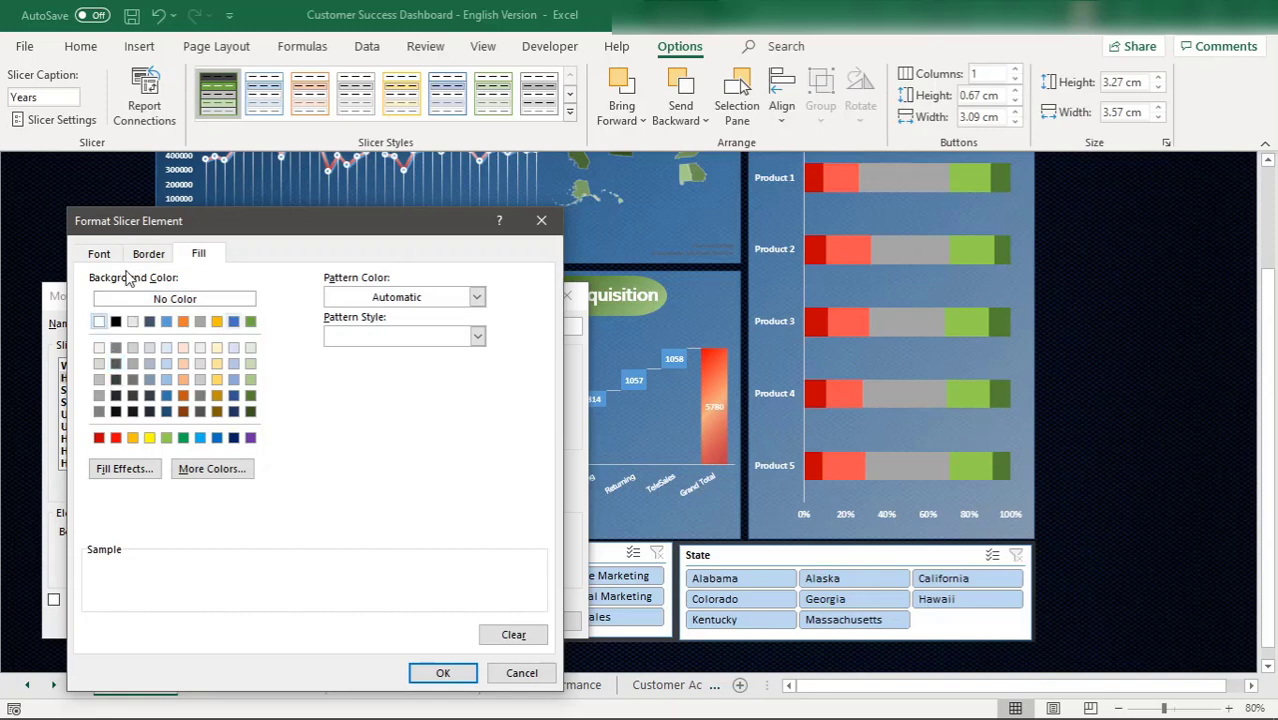
click(116, 379)
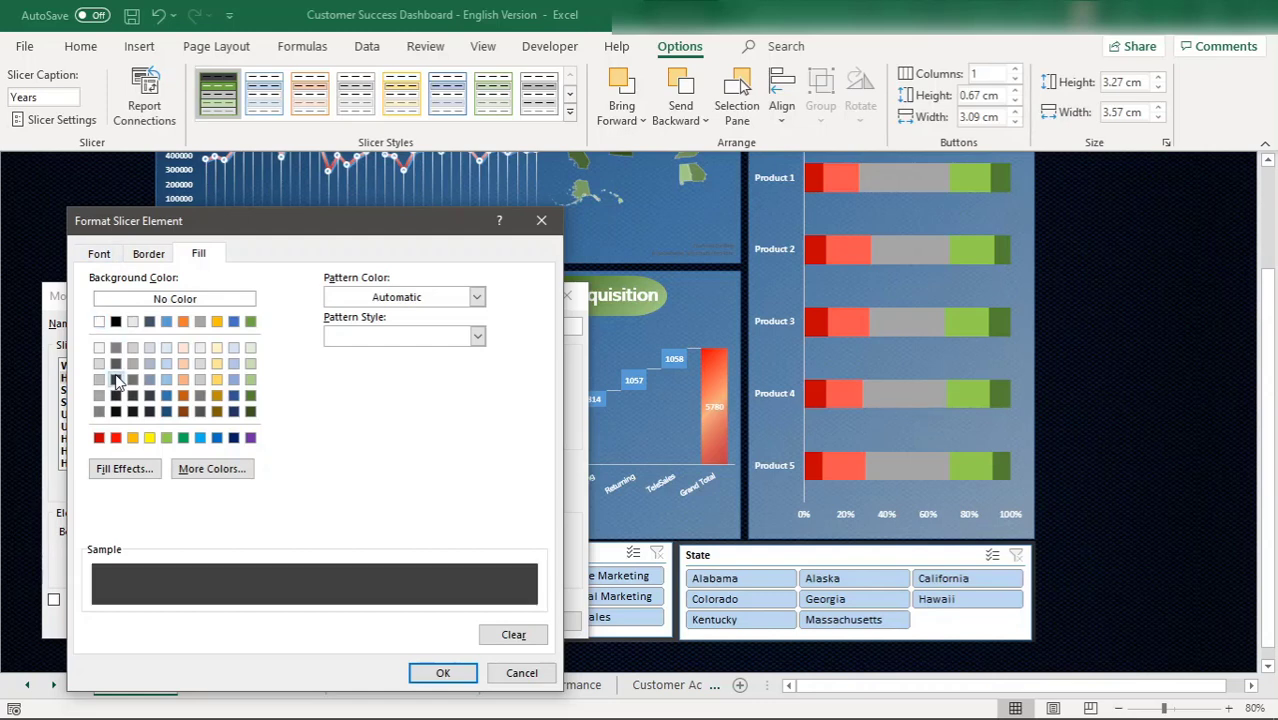
Step: Format the Header element's font as white Abadi, Bold Italic, size 12
click(99, 253)
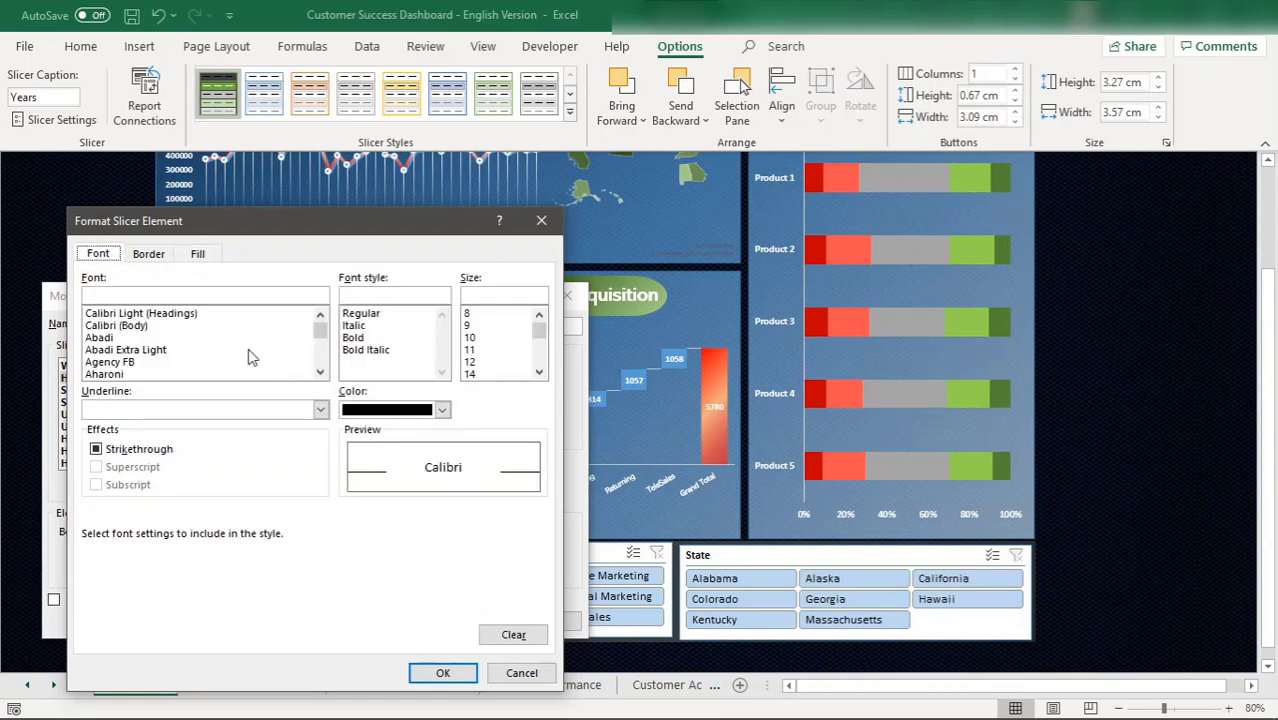
click(442, 410)
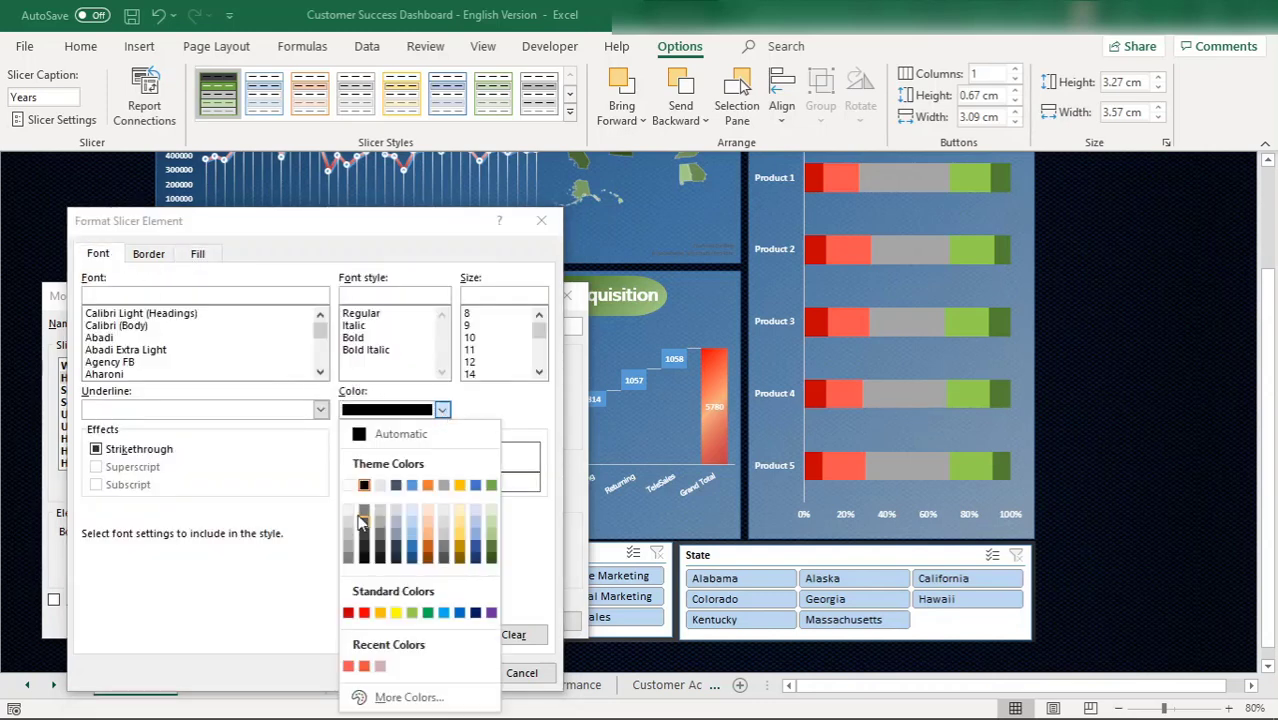
click(350, 485)
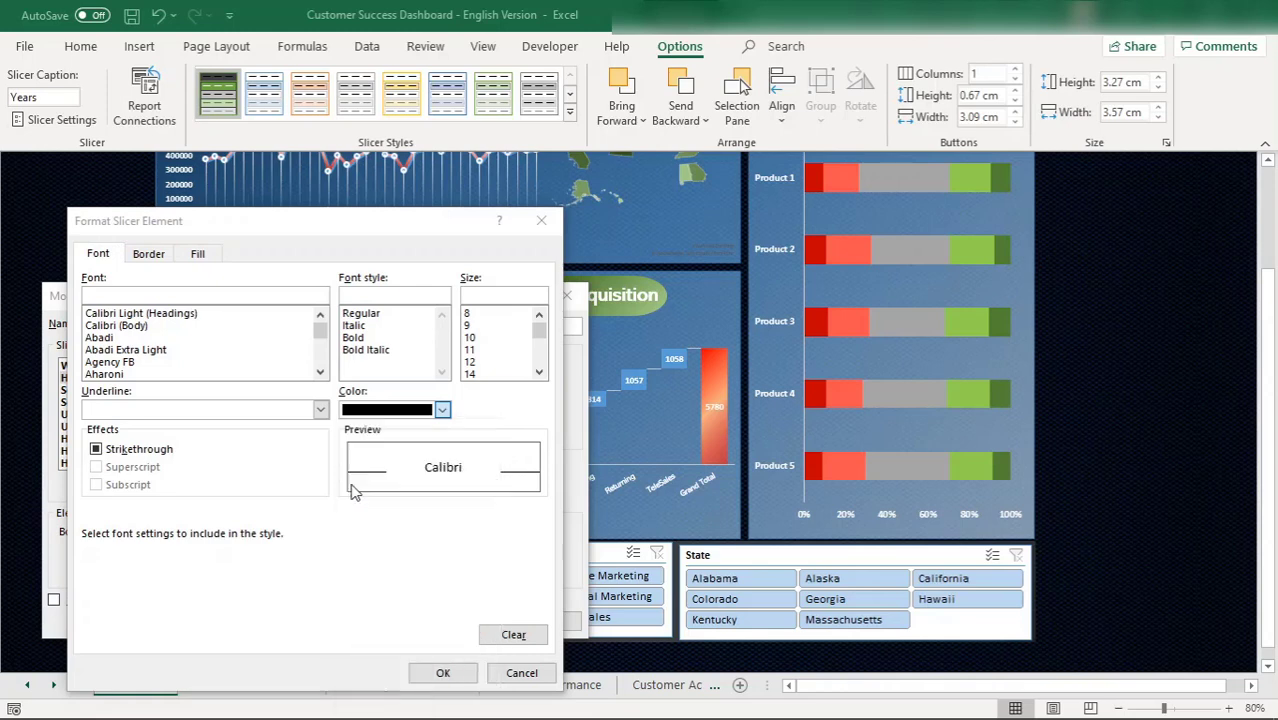
click(470, 361)
click(353, 338)
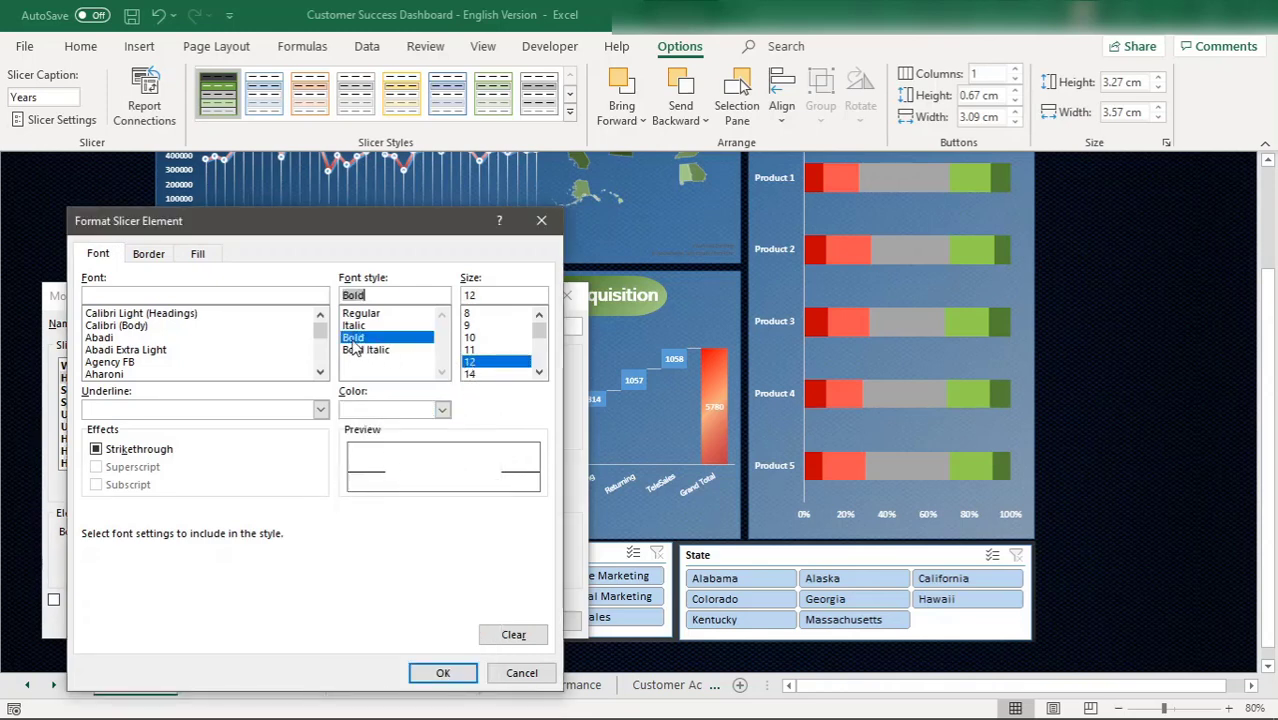
click(365, 350)
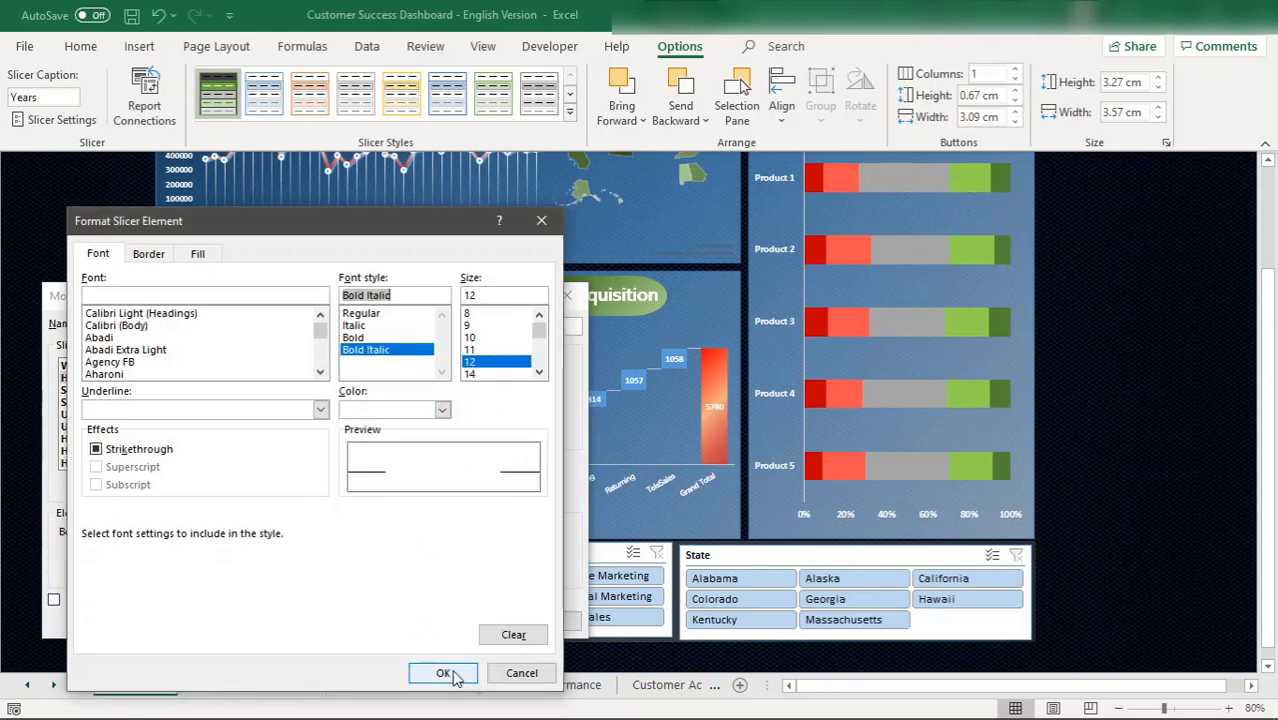
click(116, 340)
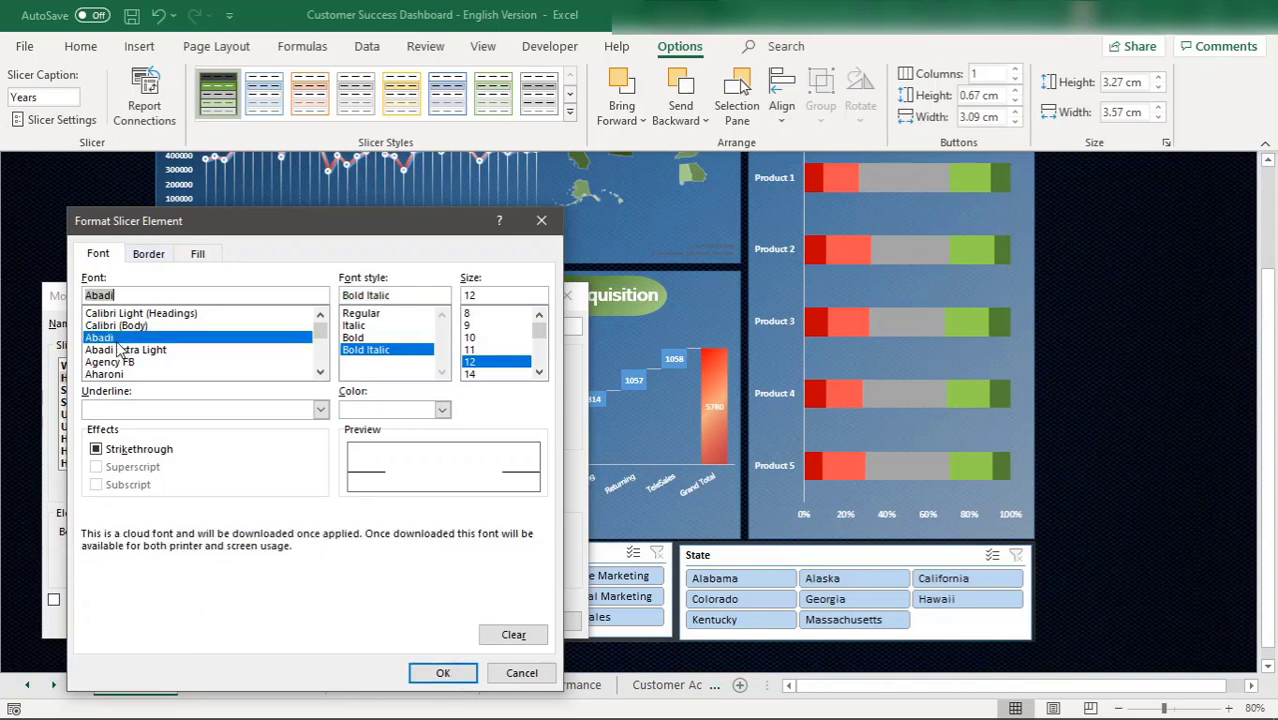
click(116, 375)
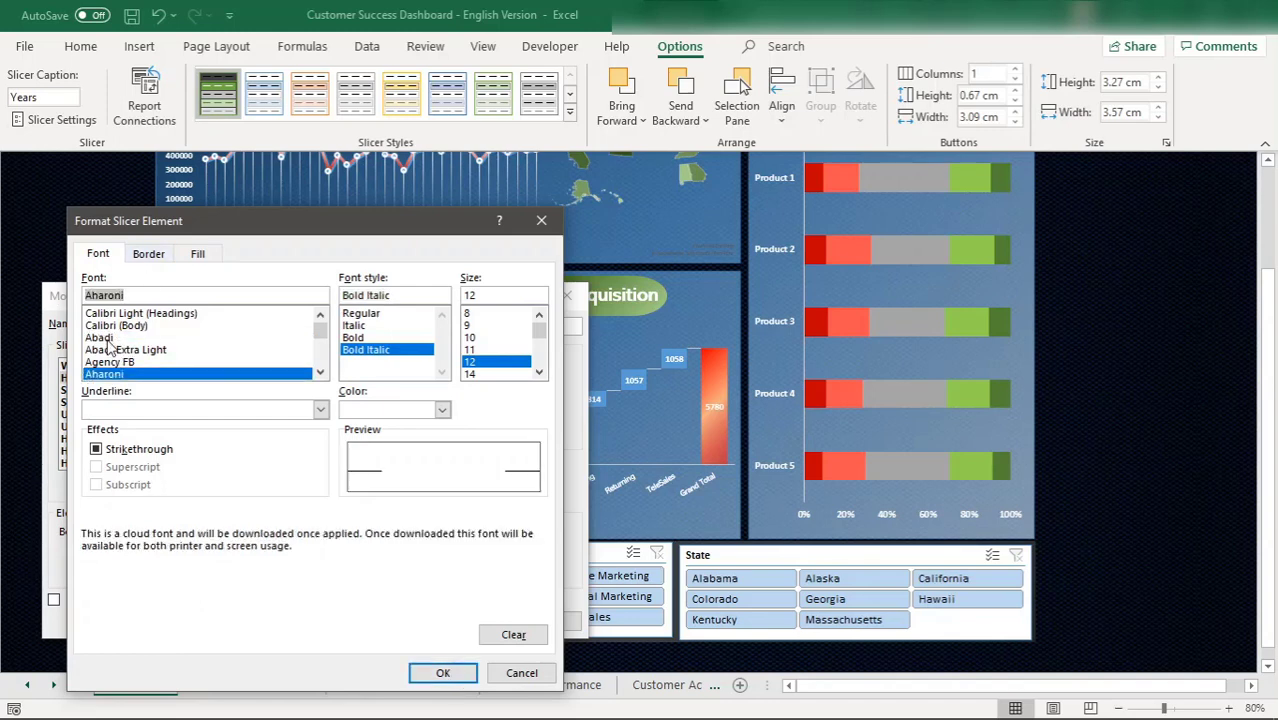
click(110, 340)
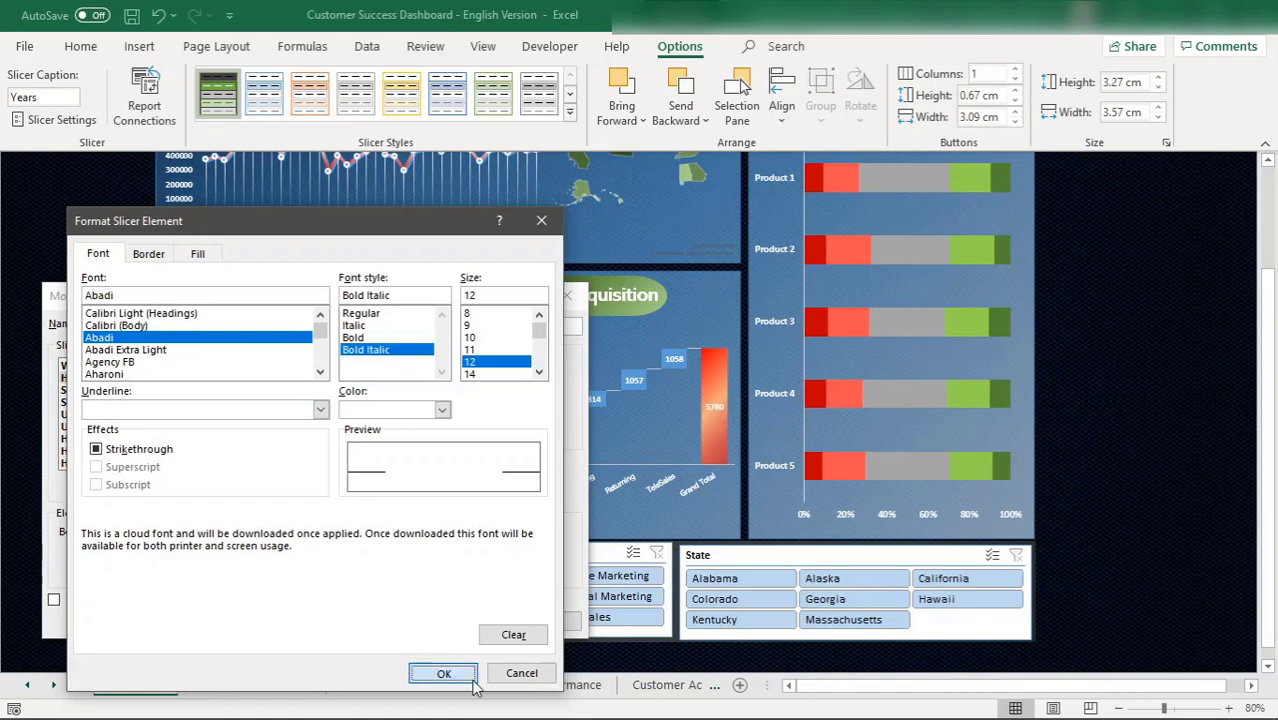
click(442, 672)
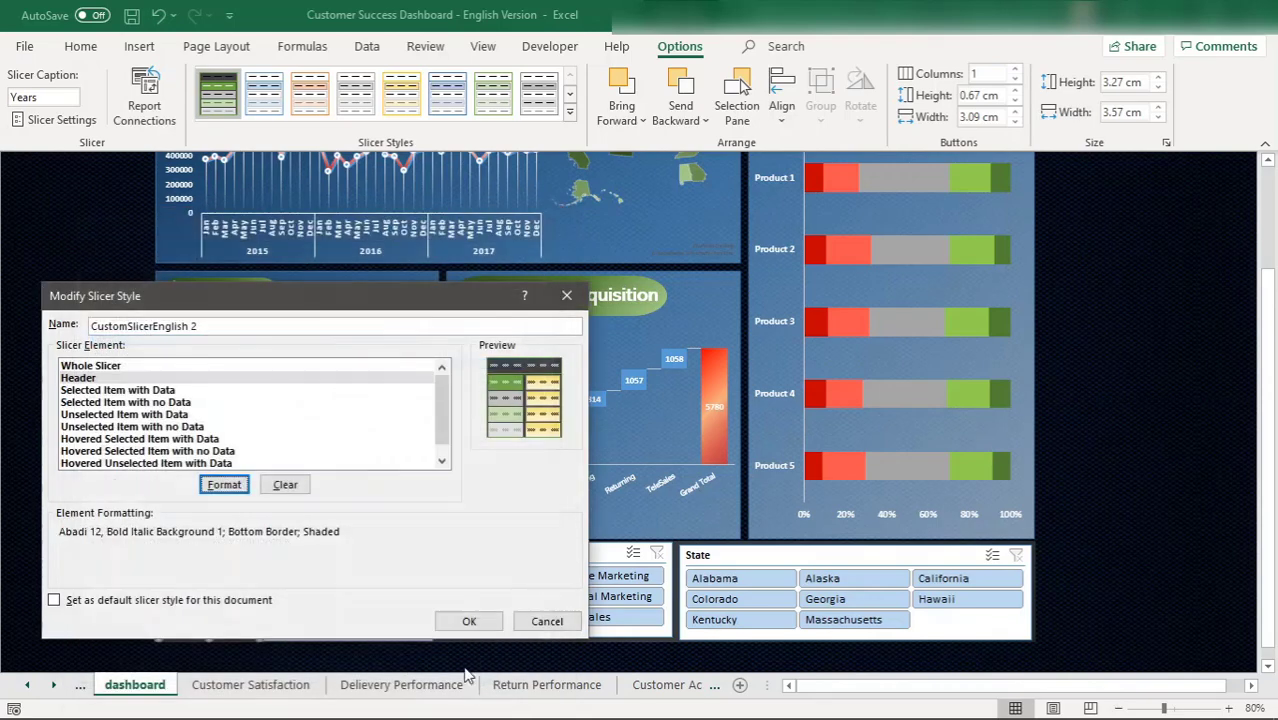
Step: Save the duplicated slicer style and apply it to the Years slicer
click(496, 624)
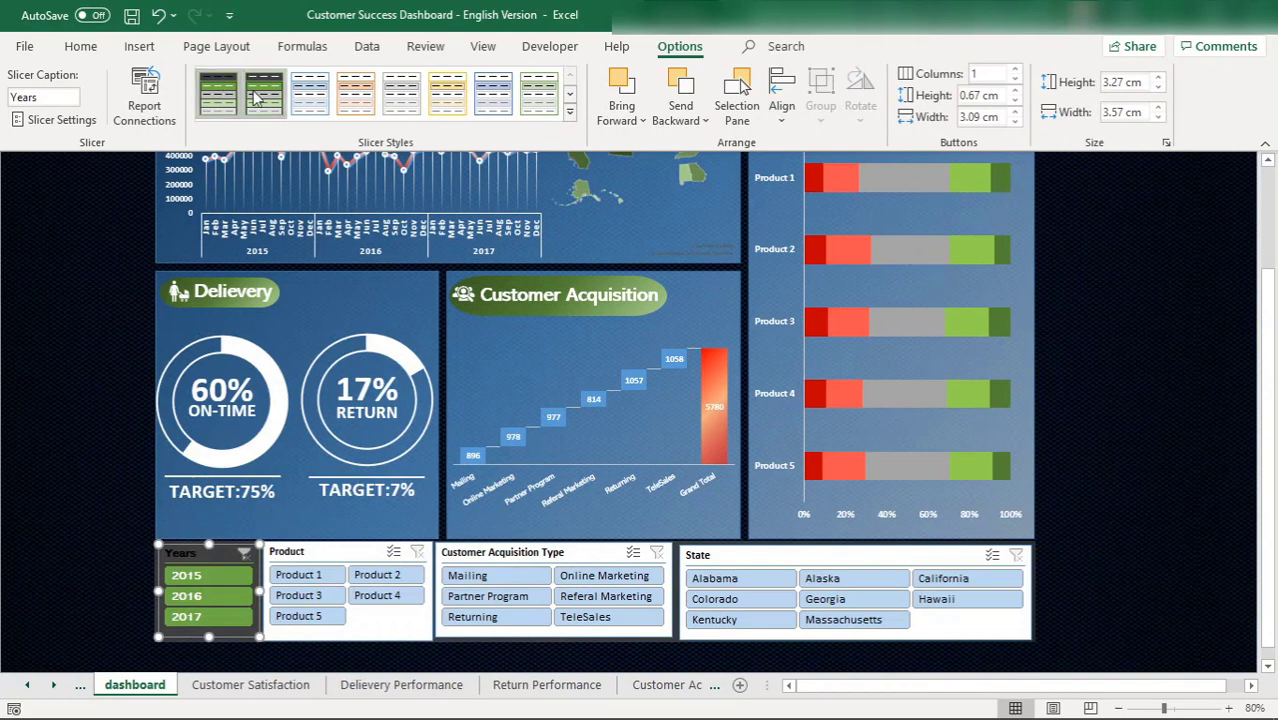
click(222, 96)
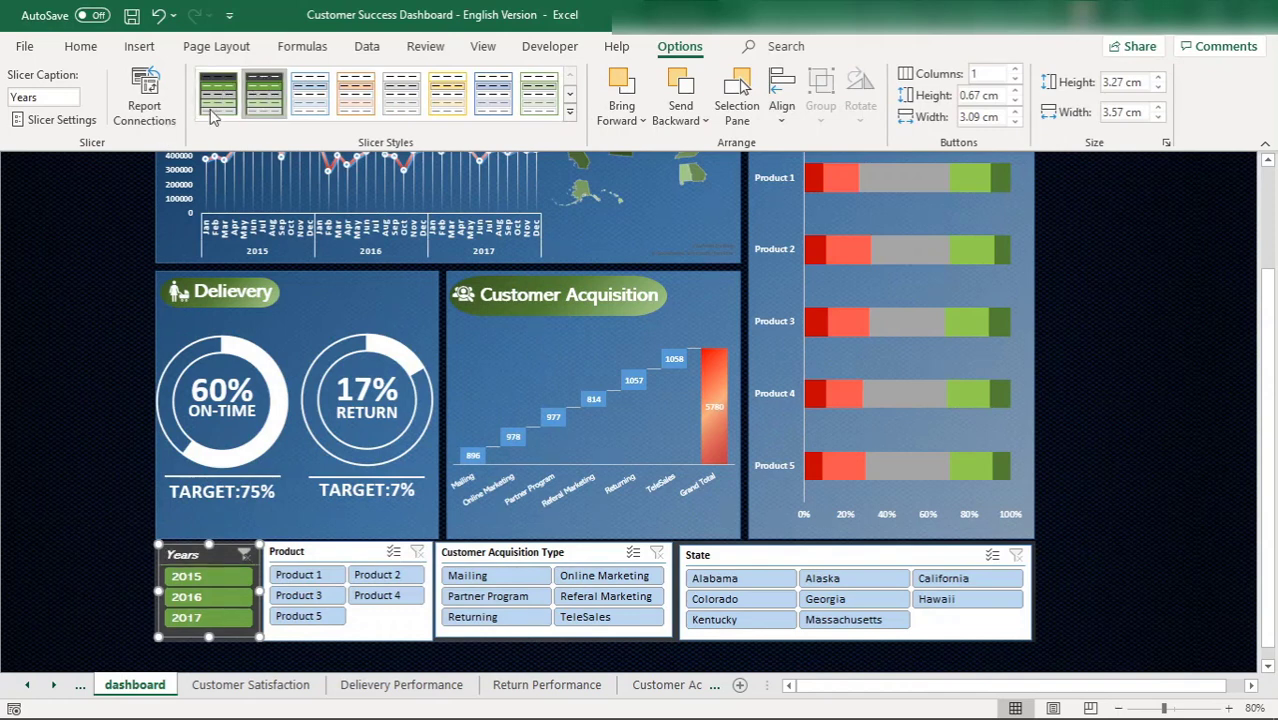
Step: Review the Header element's formatting in the duplicated slicer style without changing it
right_click(276, 101)
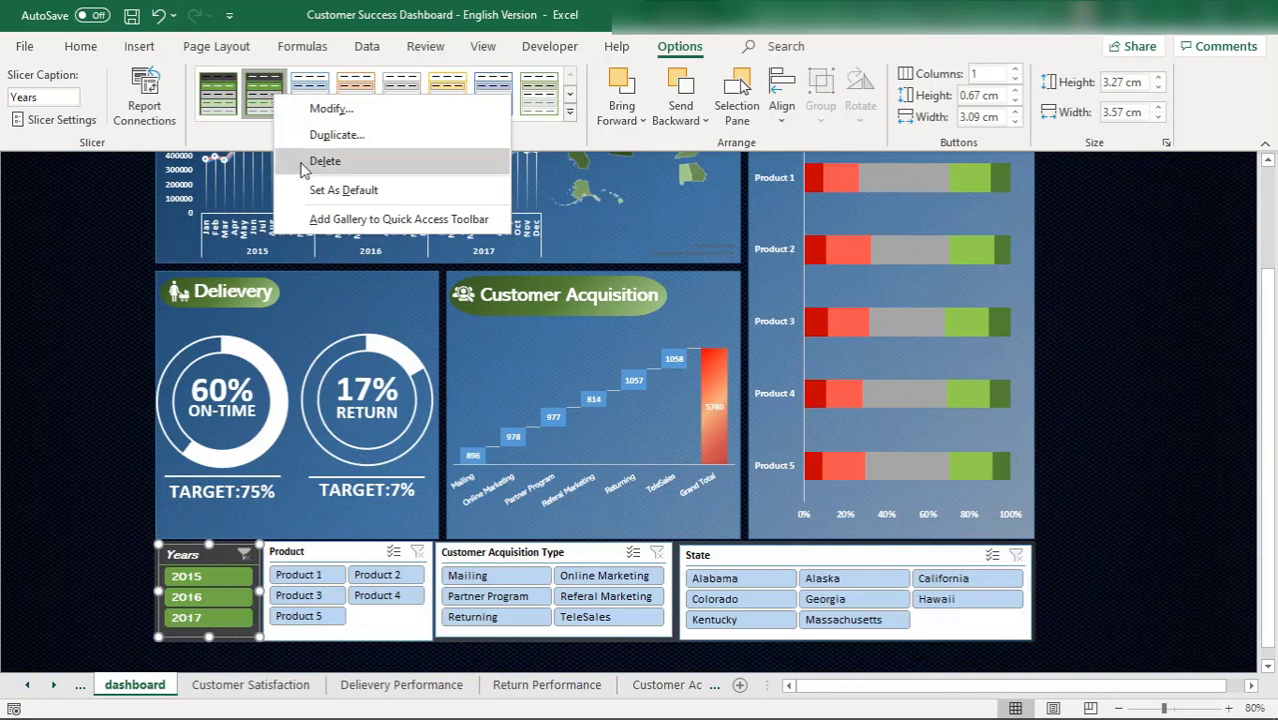
click(336, 113)
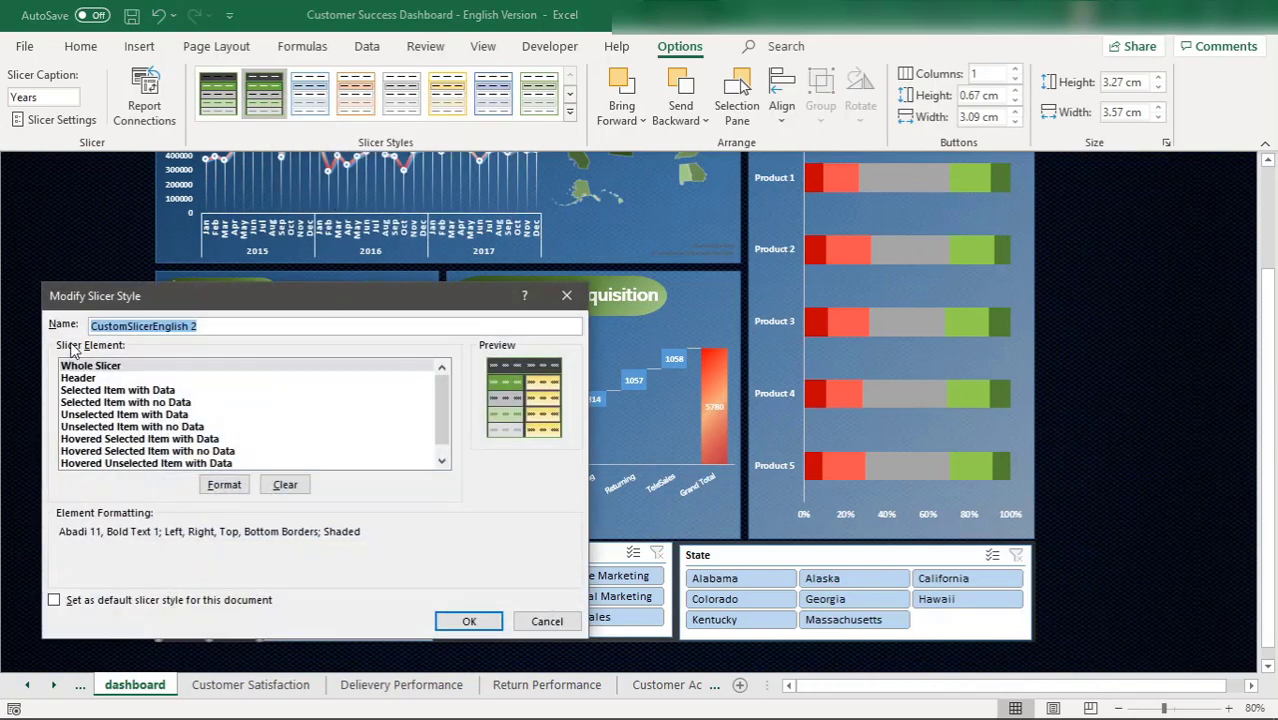
click(80, 378)
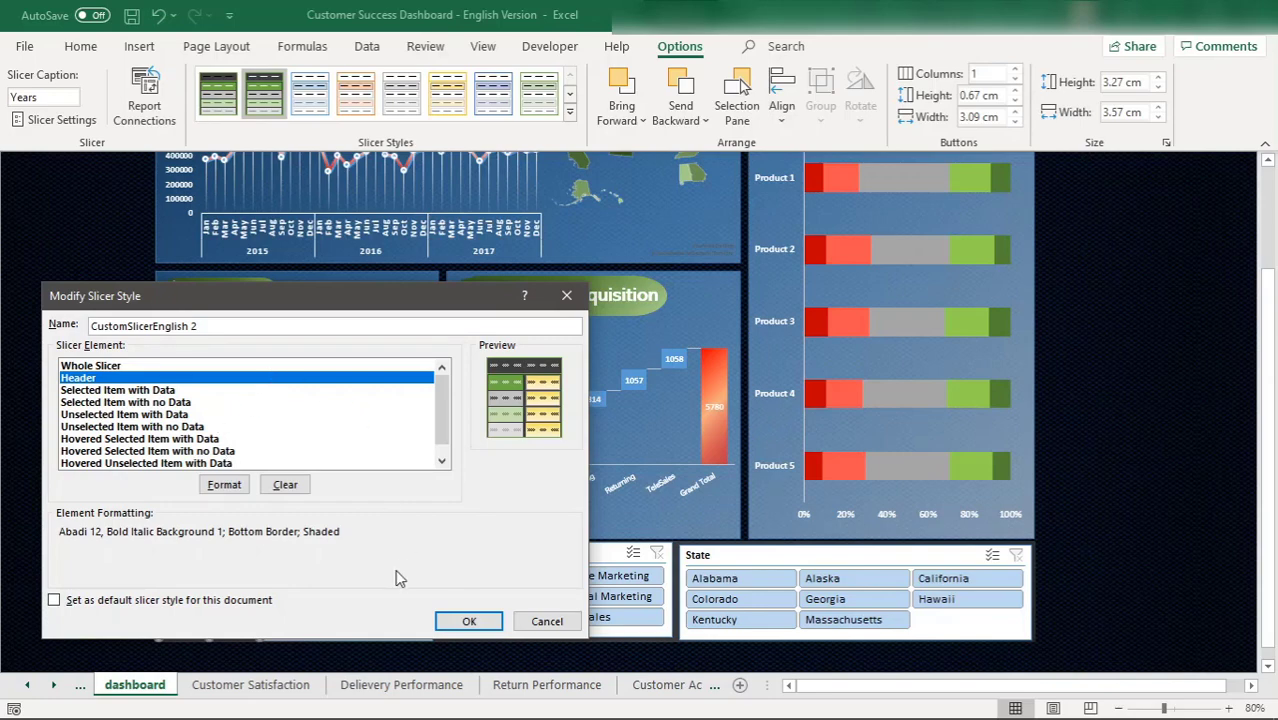
click(547, 621)
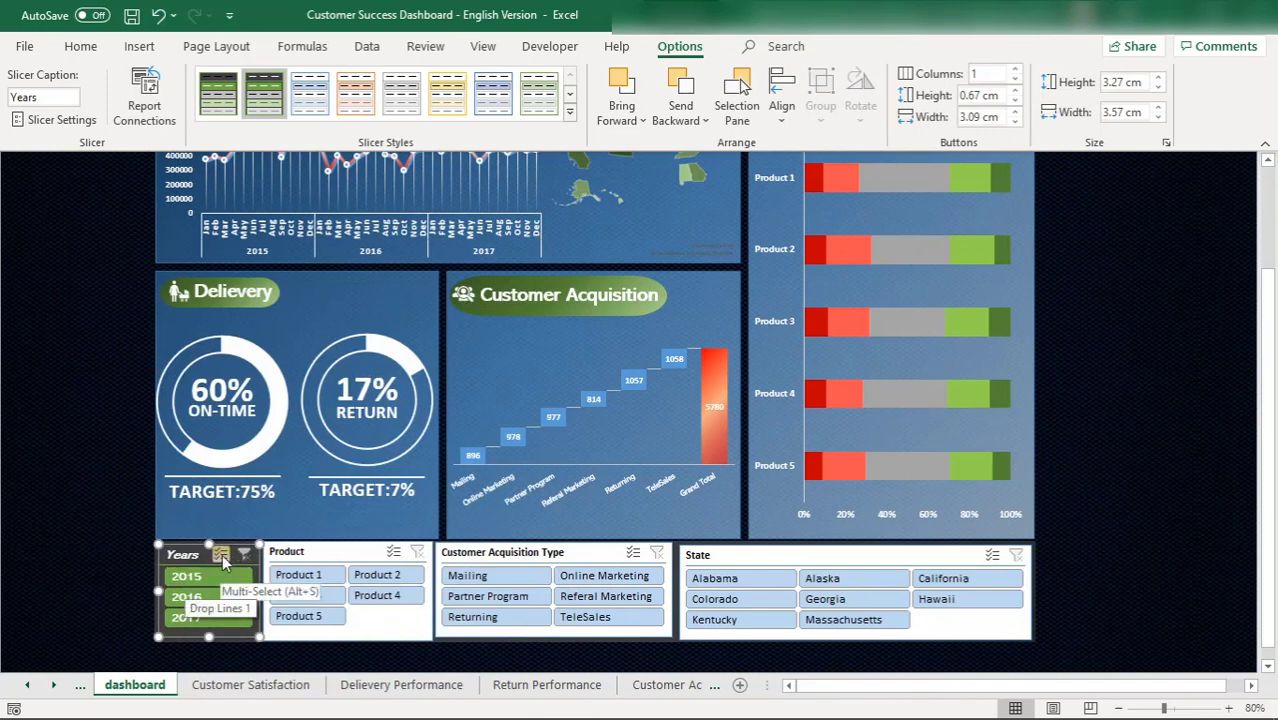
Step: View the slicer design in the Customer Success Dashboard workbook for comparison and return to the English Version workbook
mouse_move(846, 707)
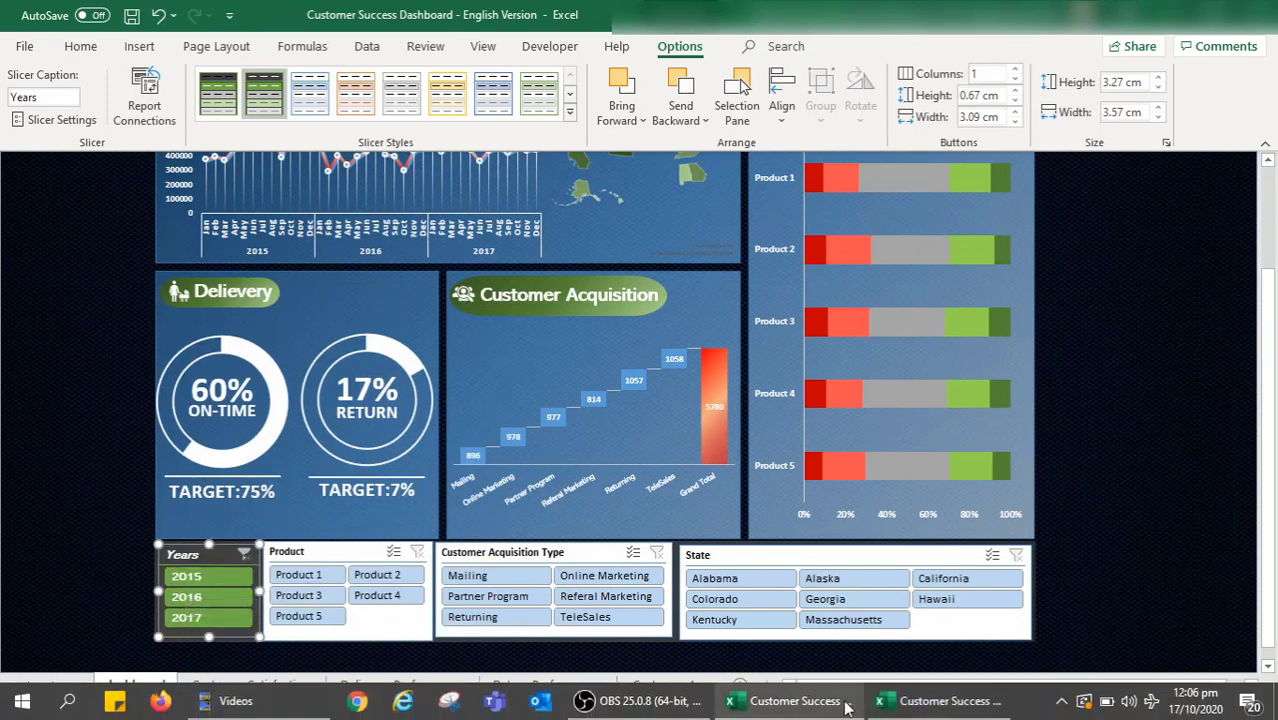
click(787, 712)
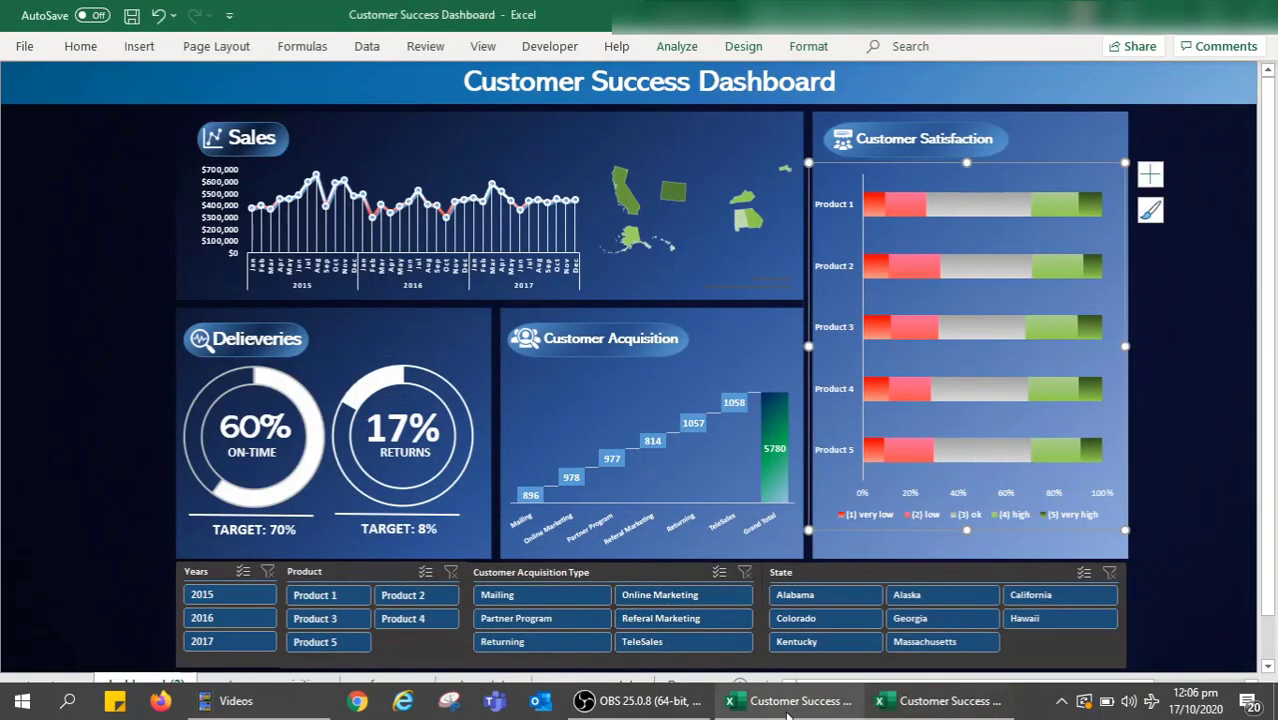
click(787, 712)
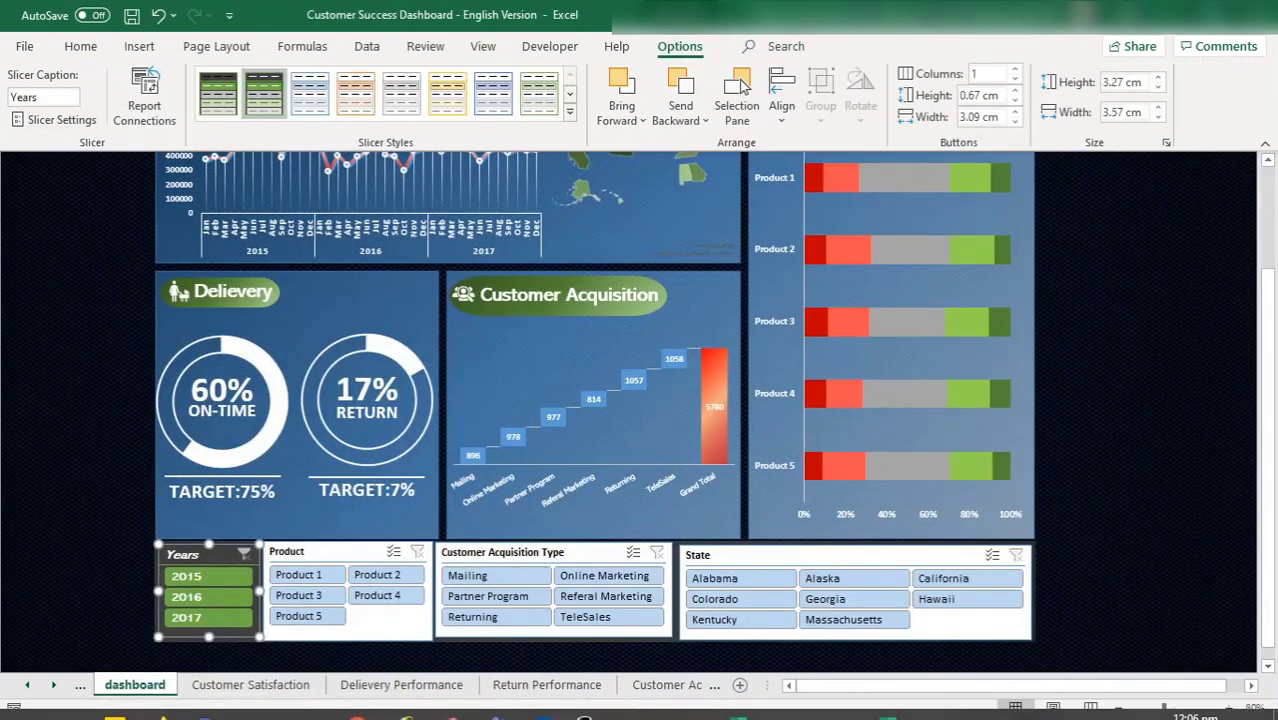
Step: Check the slicers in the Customer Success Dashboard workbook again, then return to the Years slicer in the English Version workbook
click(808, 710)
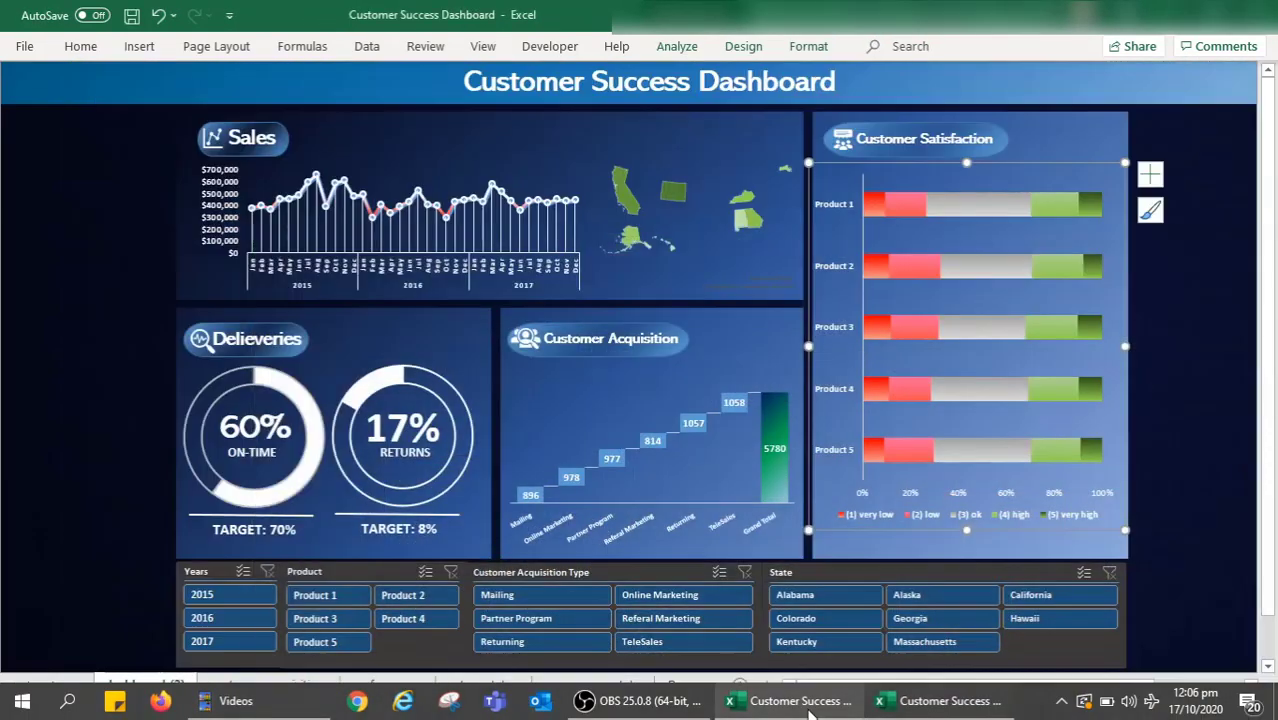
click(808, 710)
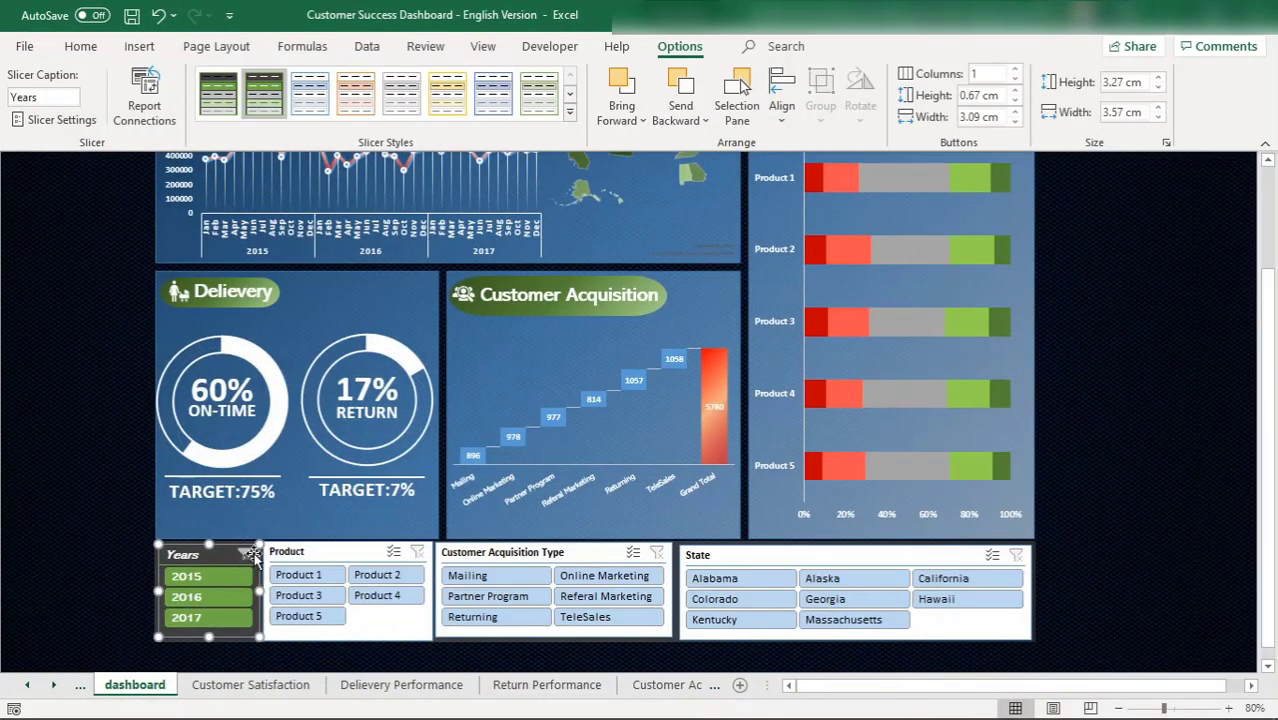
right_click(189, 546)
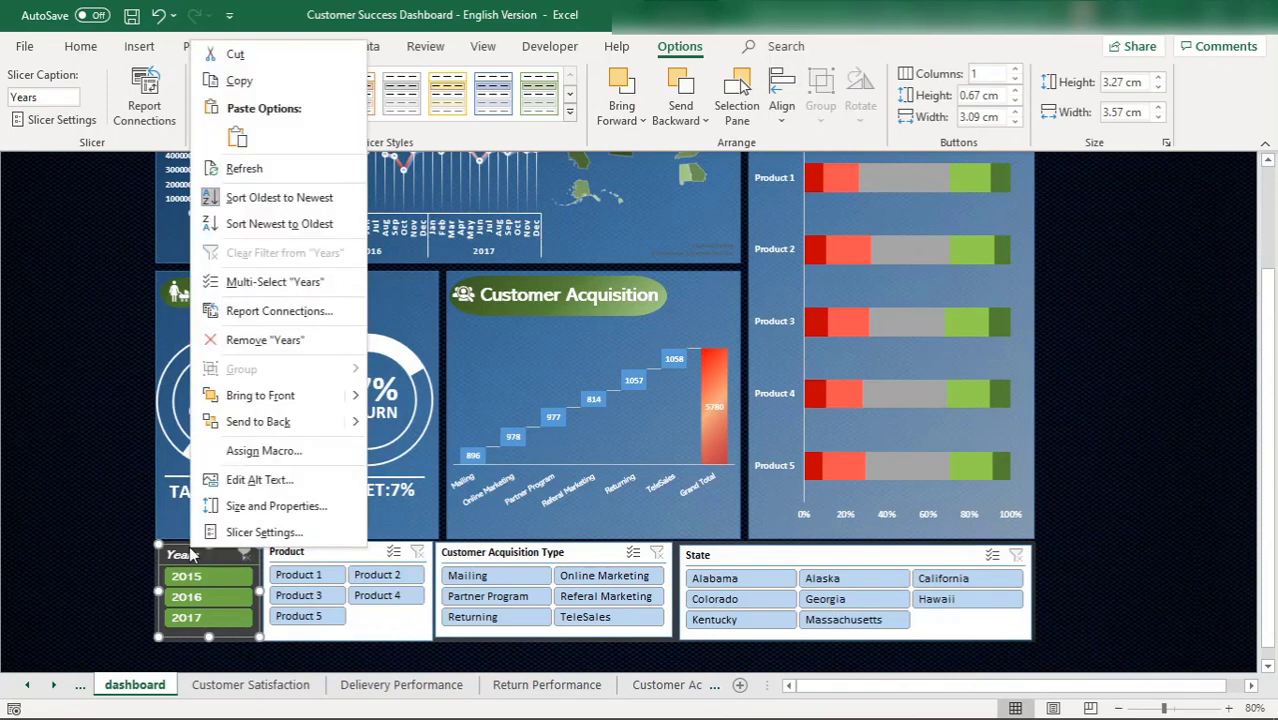
Step: In slicer style CustomSlicerEnglish 2, format the Selected Item with Data font as Abadi, Bold, size 12, dark green (Accent 6, Darker 25%)
click(570, 116)
click(570, 116)
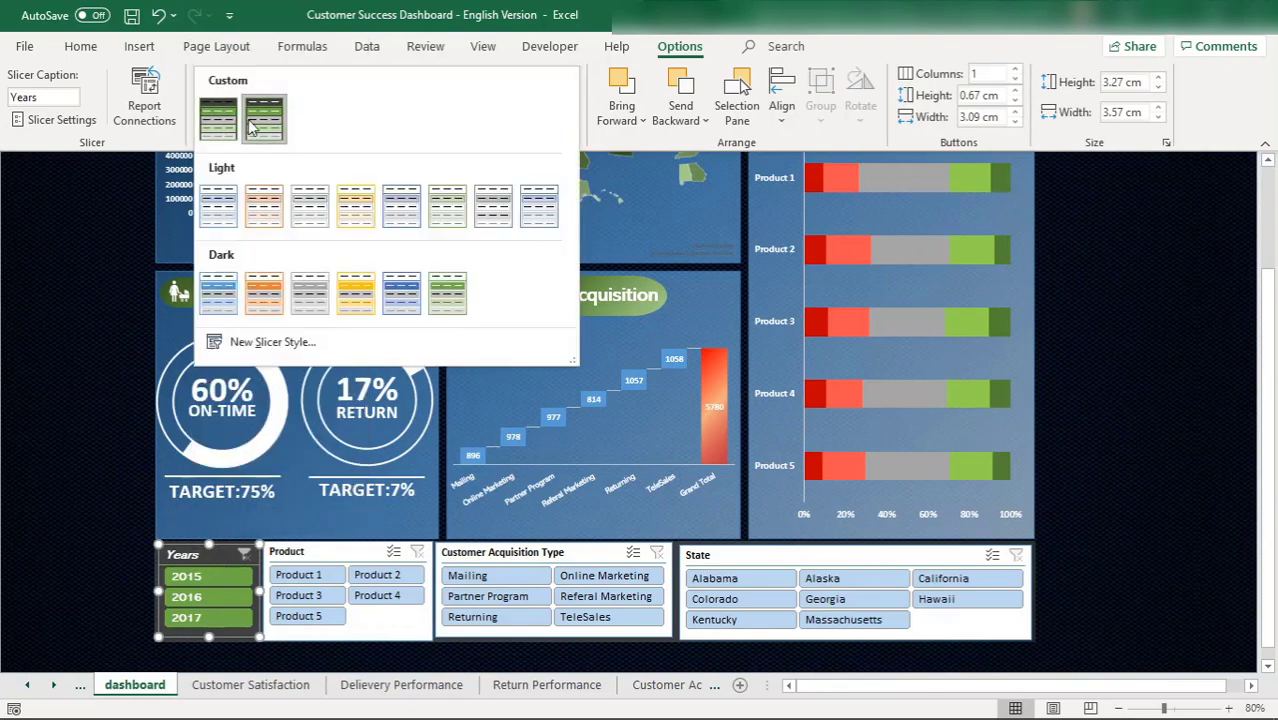
right_click(252, 124)
click(262, 127)
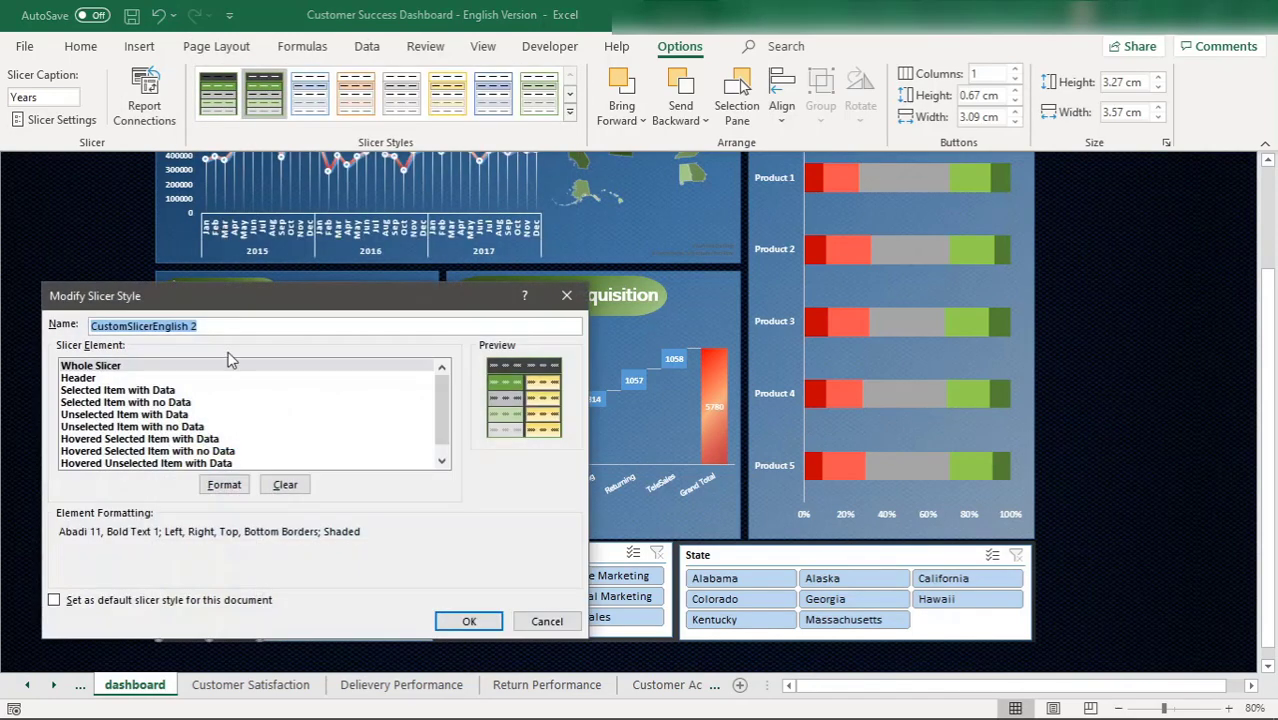
click(103, 378)
click(134, 390)
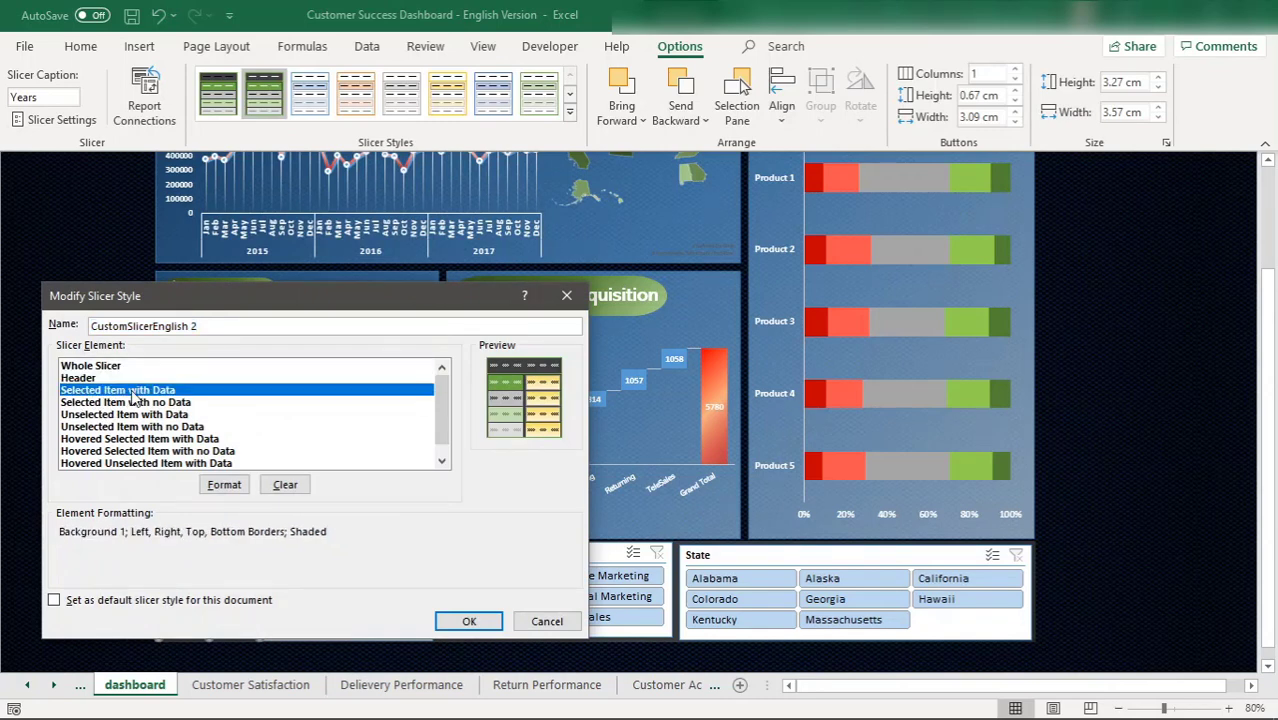
click(224, 484)
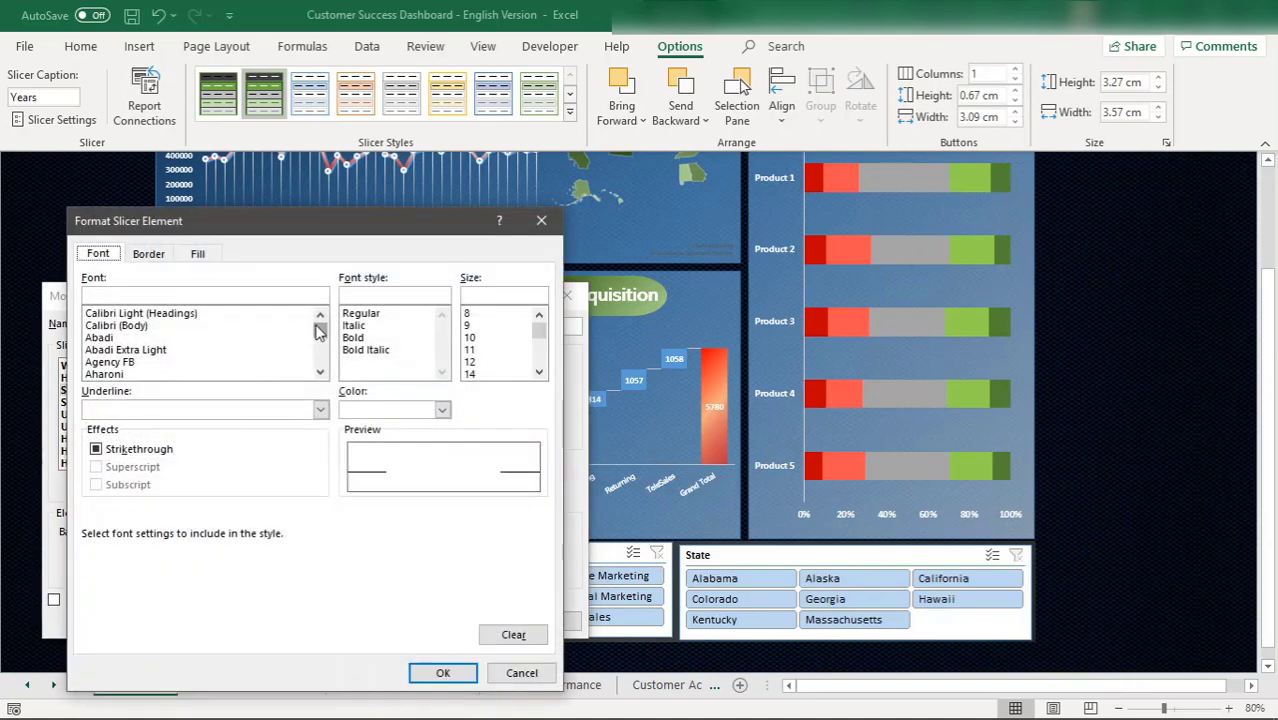
click(102, 339)
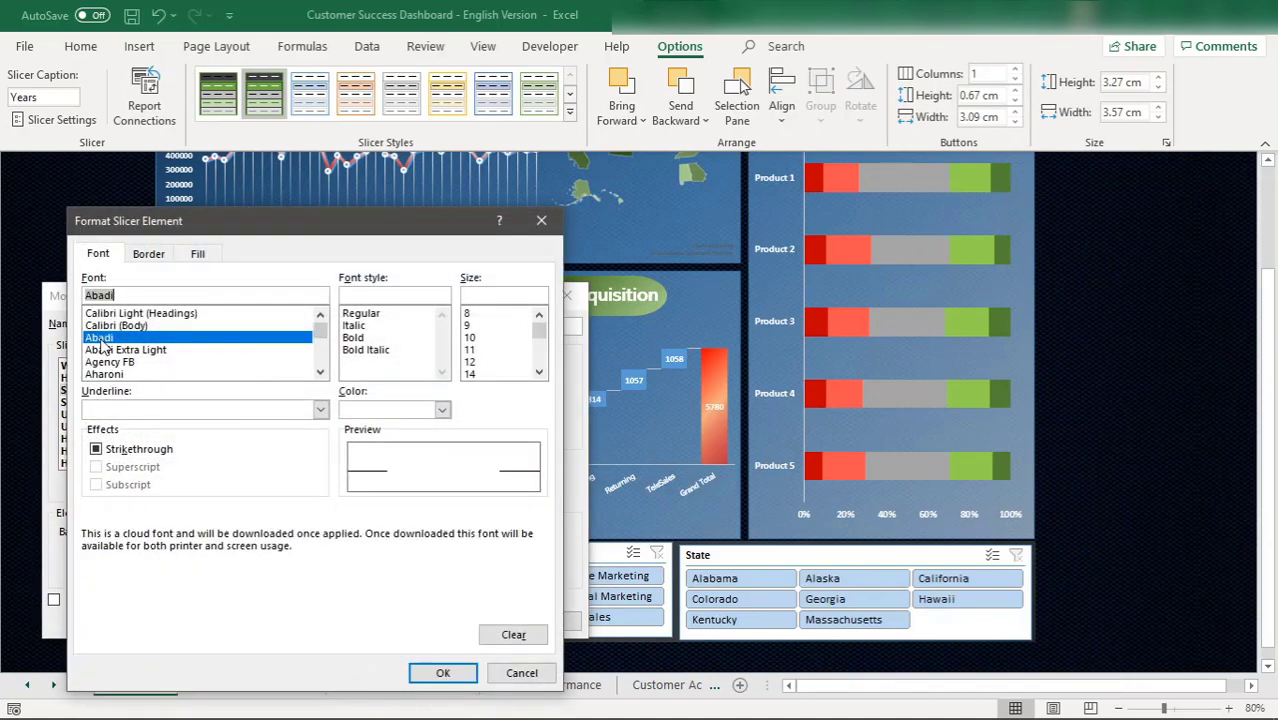
click(362, 338)
click(474, 362)
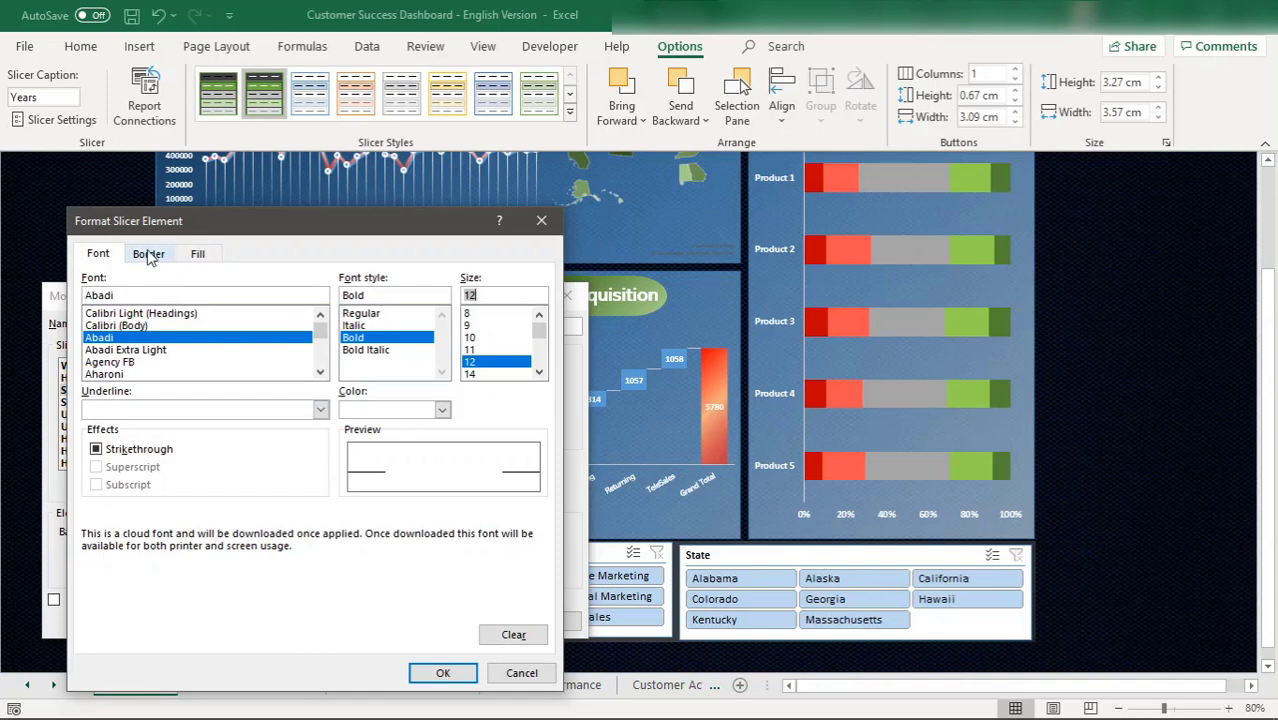
click(443, 410)
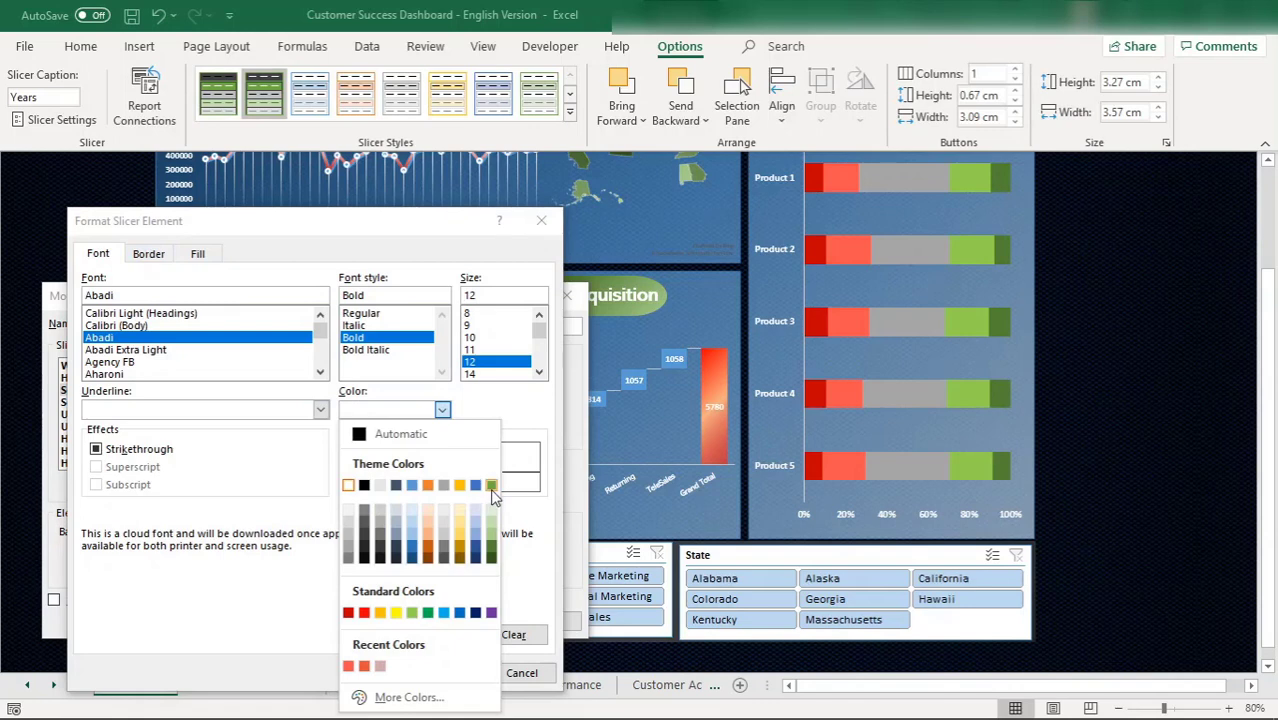
click(491, 555)
Step: Choose a lighter green theme shade as the border line color for the Selected Item with Data element
click(170, 262)
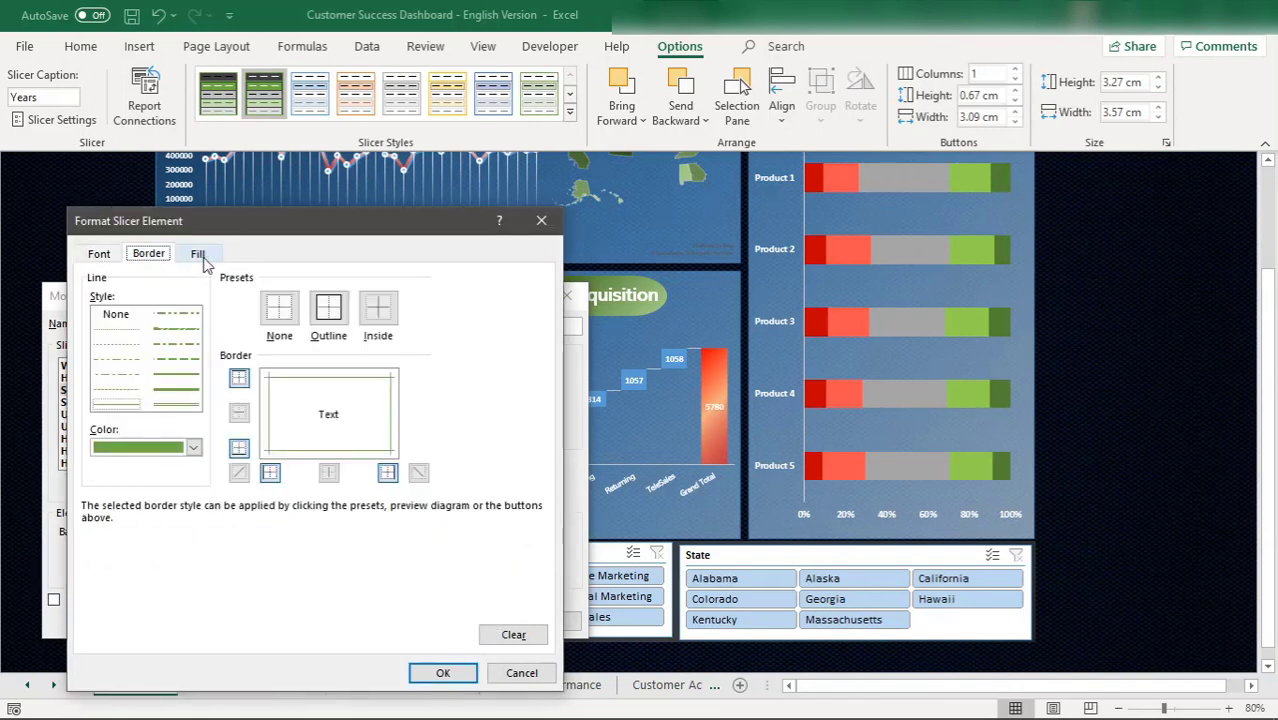
click(194, 447)
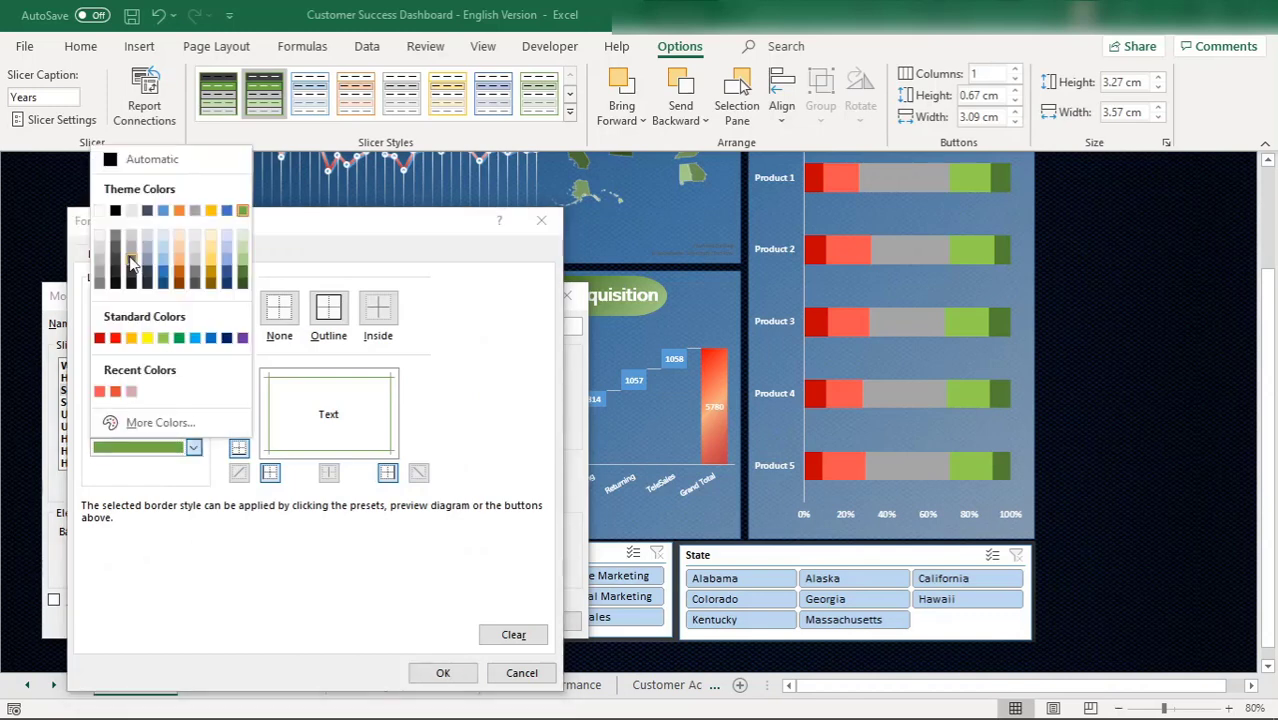
click(243, 262)
Step: Fill the Selected Item with Data element with light green, set its pattern color to white, and save the modified slicer style
click(205, 259)
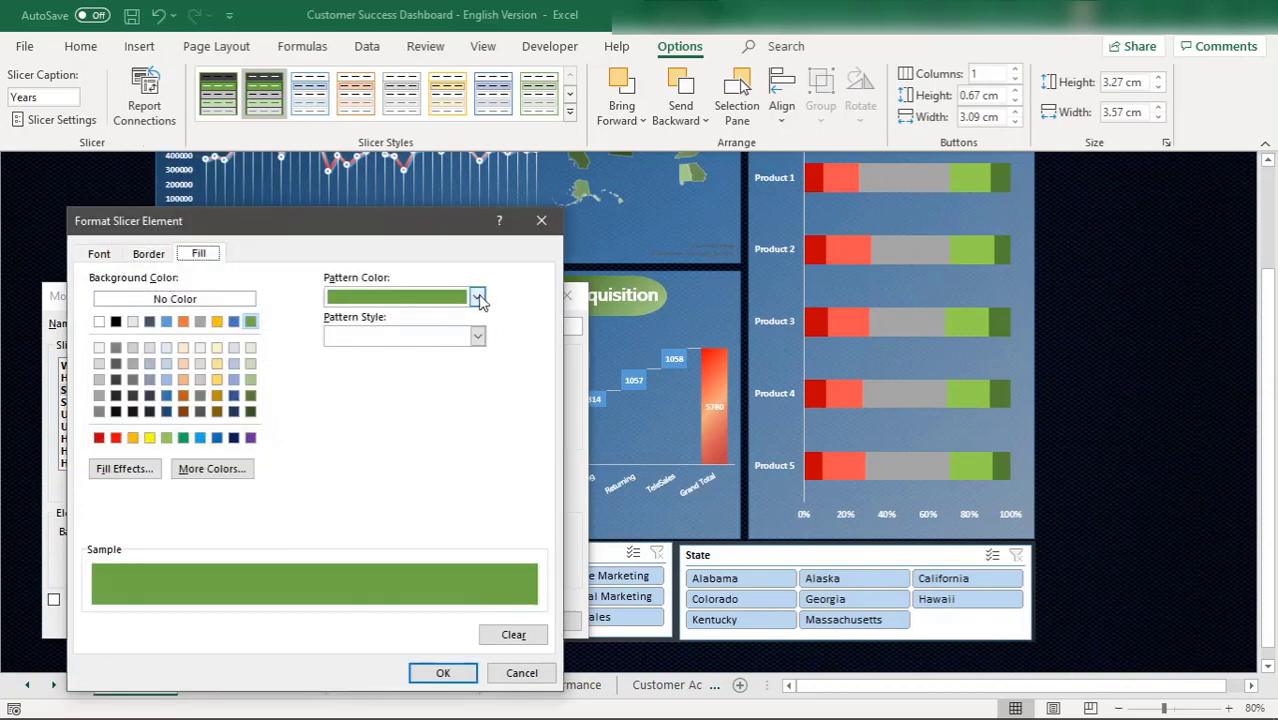
click(478, 299)
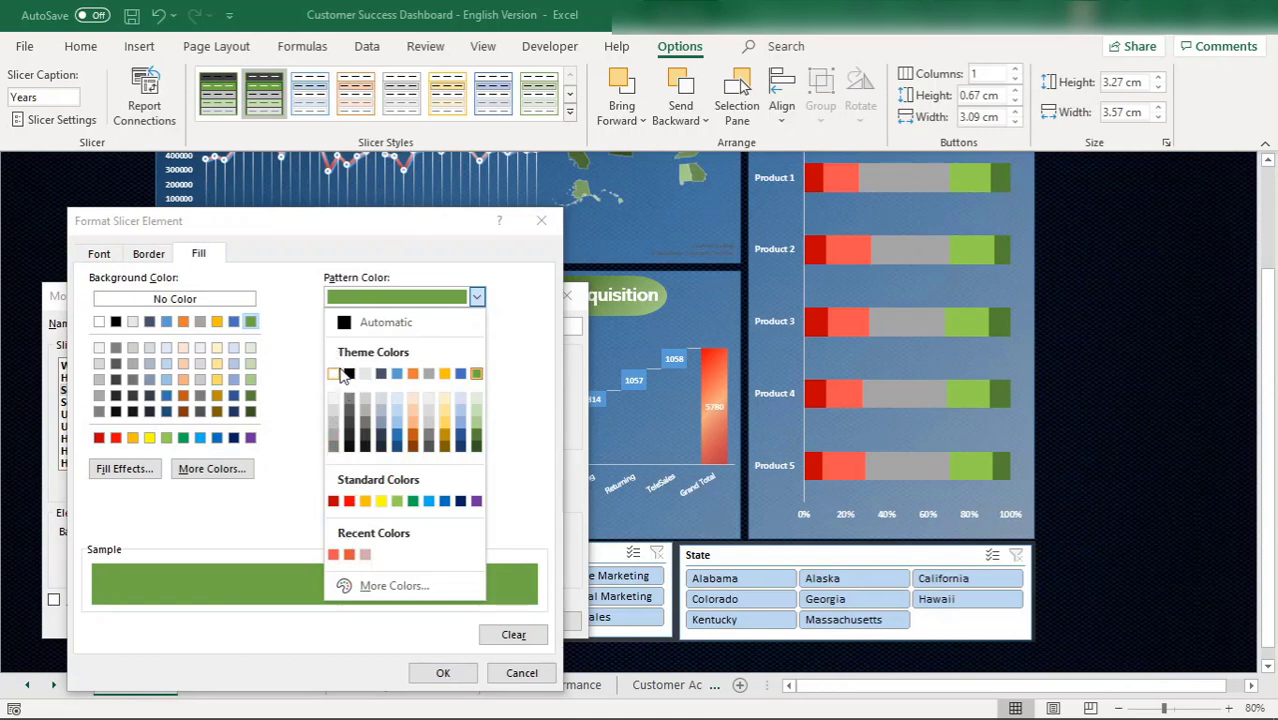
click(336, 373)
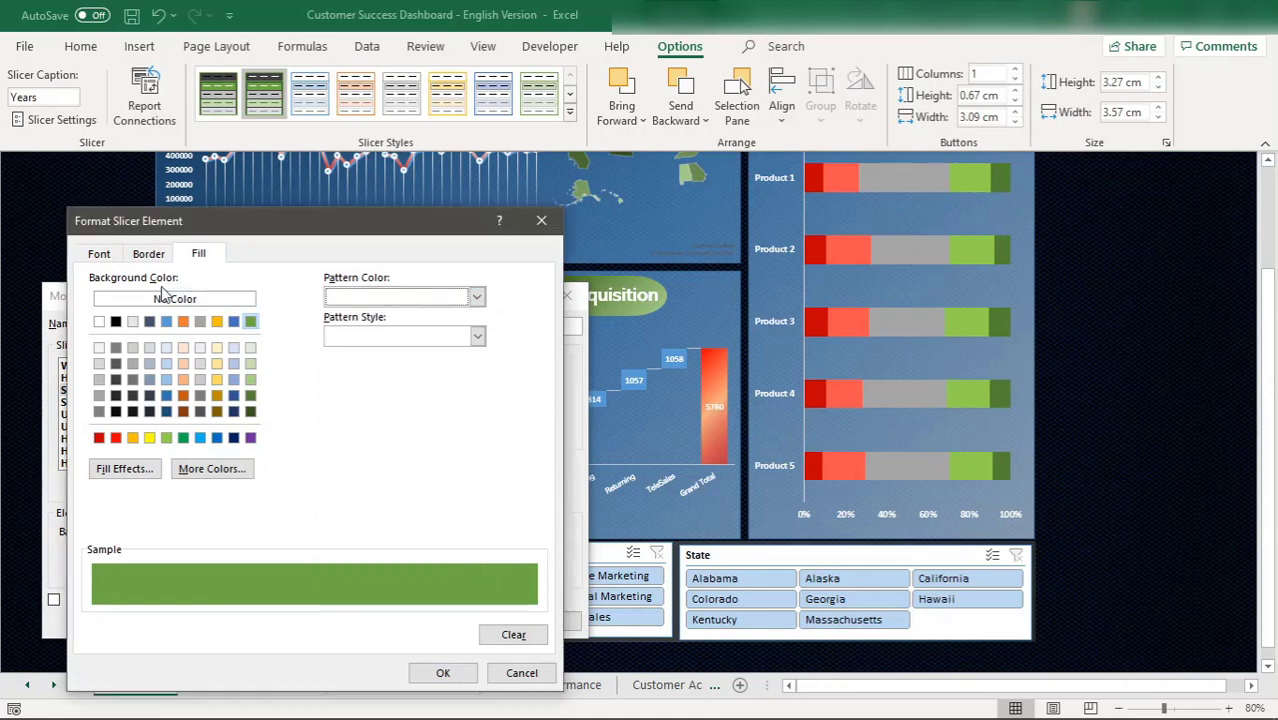
click(480, 338)
click(334, 366)
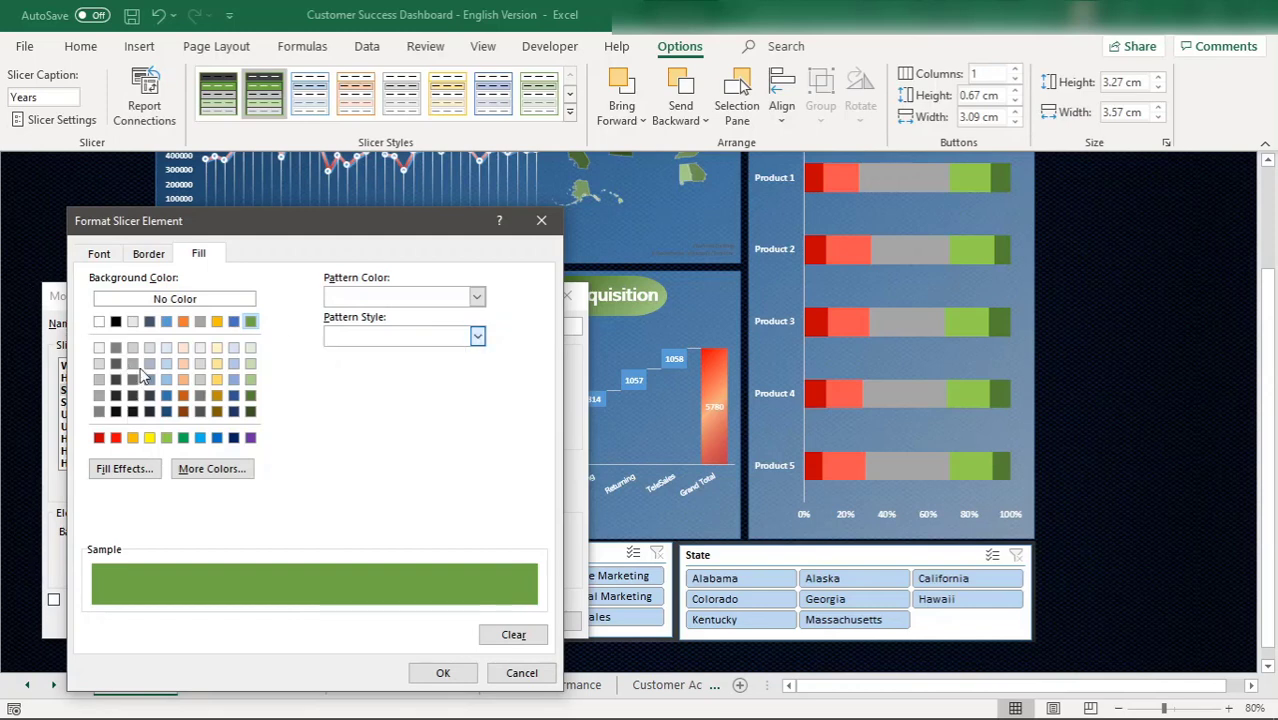
click(251, 348)
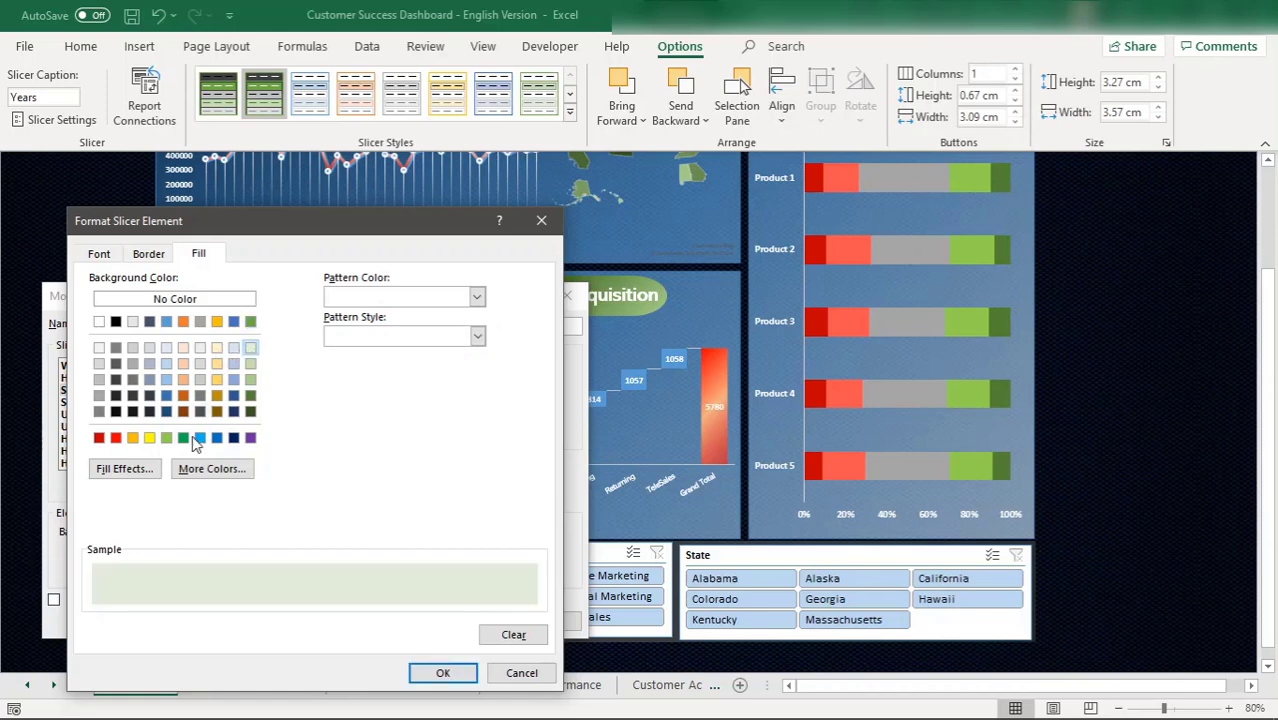
click(251, 364)
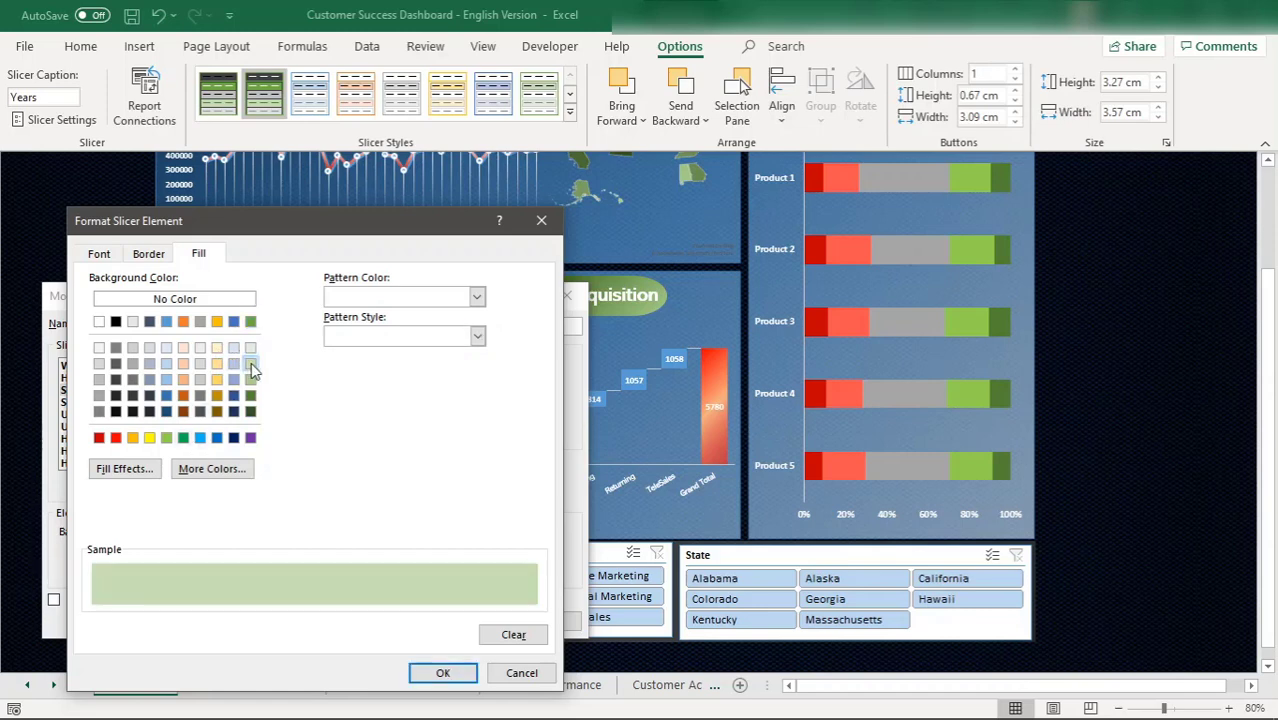
click(443, 672)
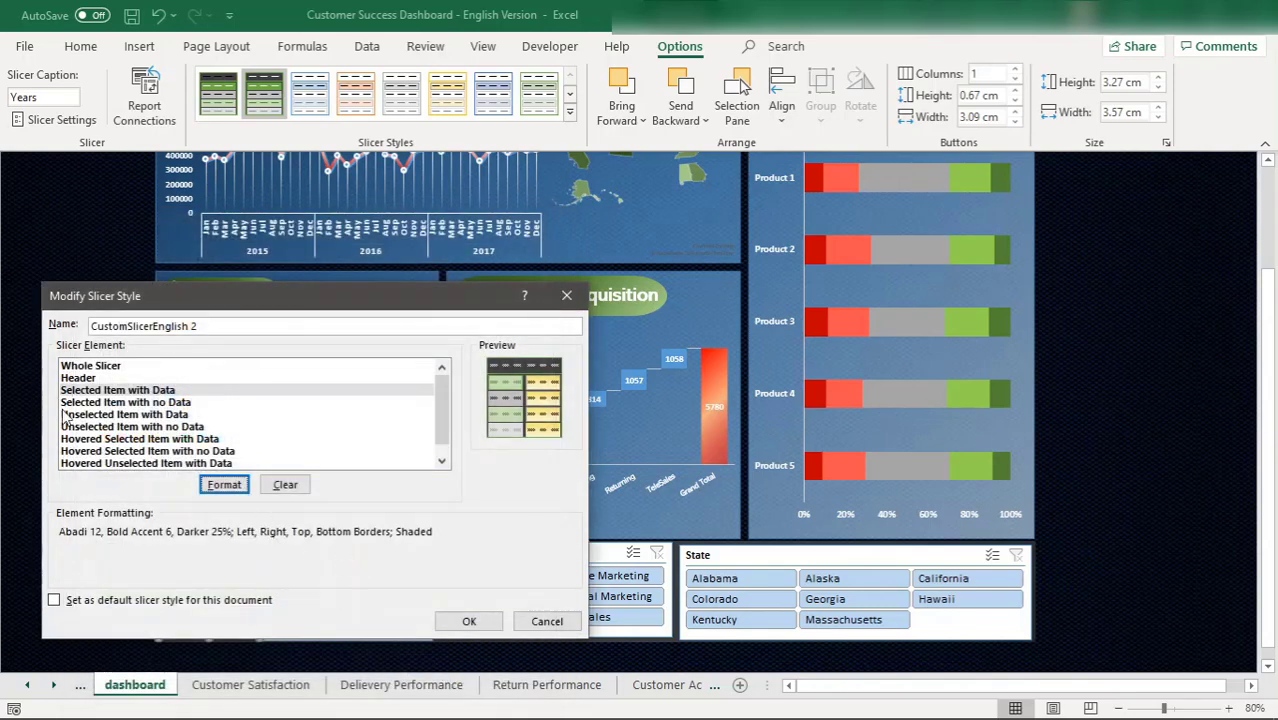
click(478, 623)
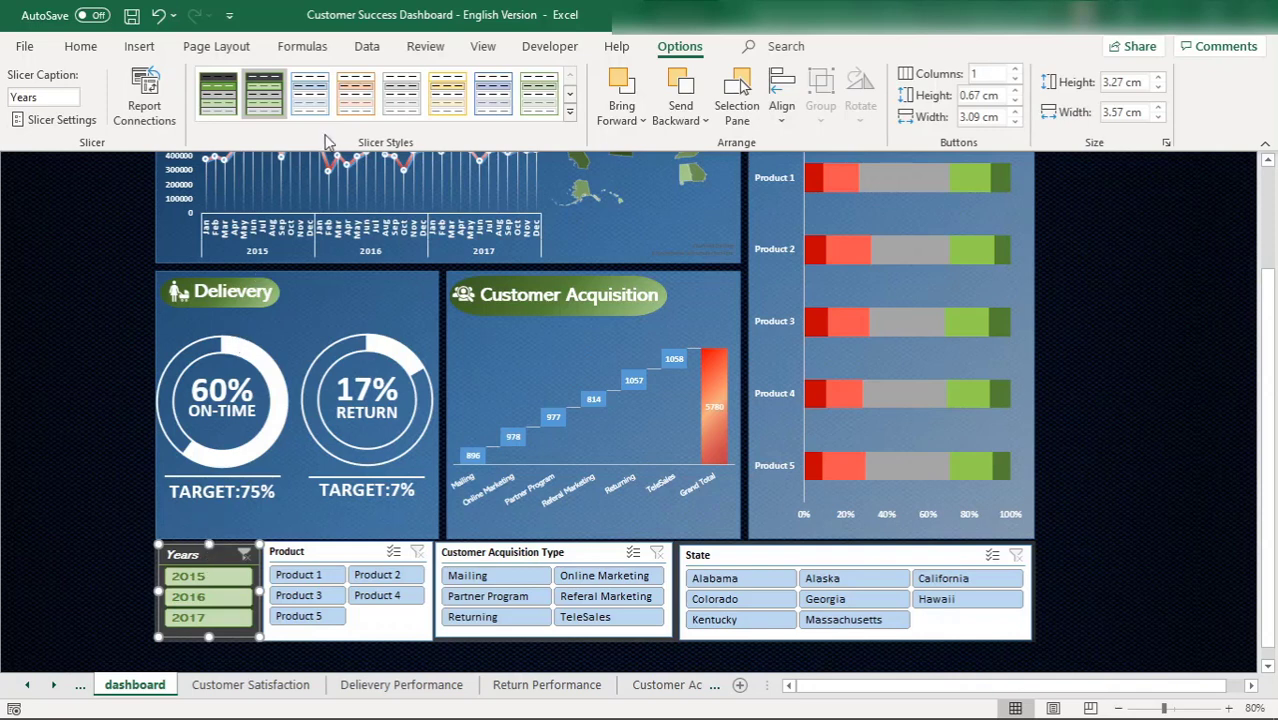
Step: In slicer style CustomSlicerEnglish 2, format the Unselected Item with Data font as Agency FB, Bold, size 10
click(569, 111)
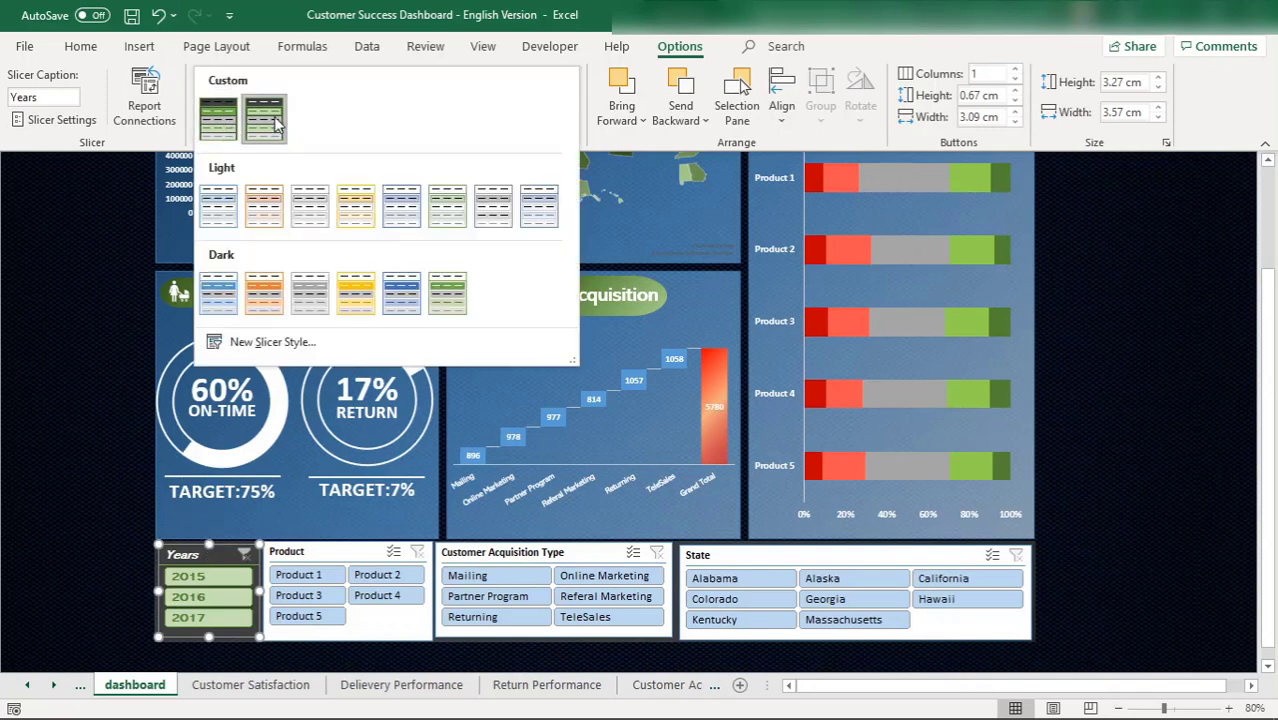
right_click(268, 113)
click(326, 127)
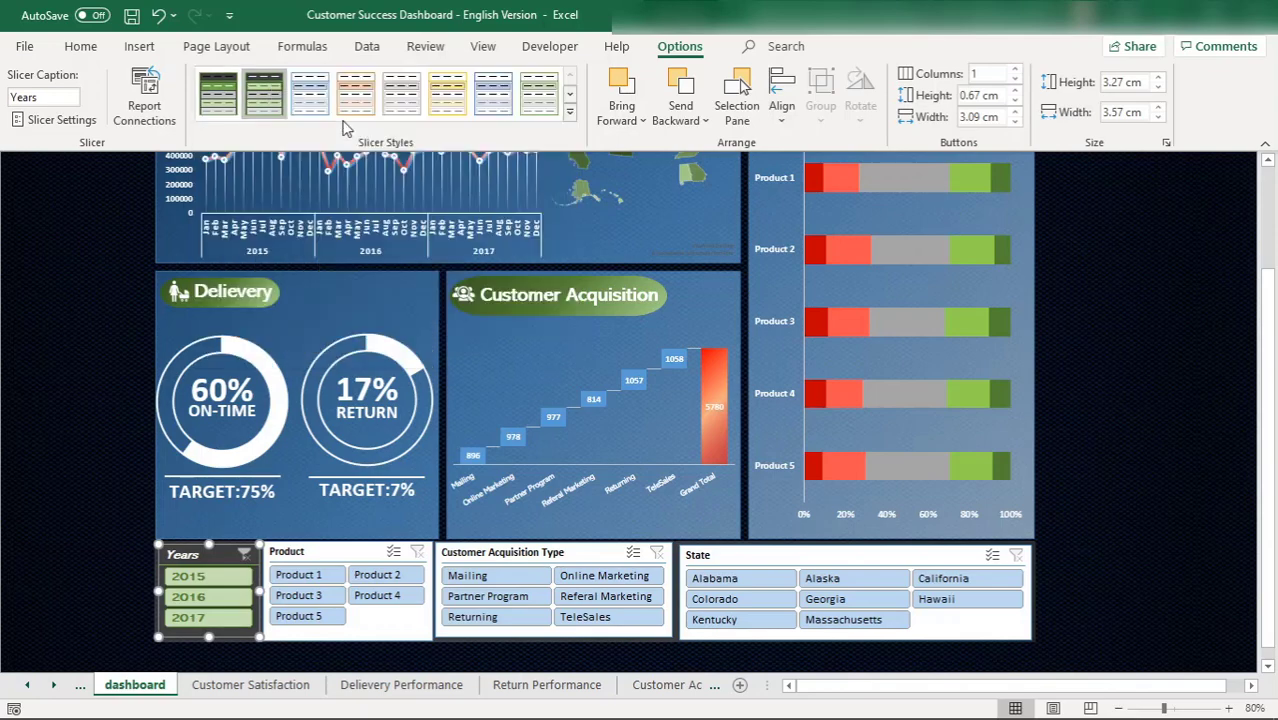
click(118, 403)
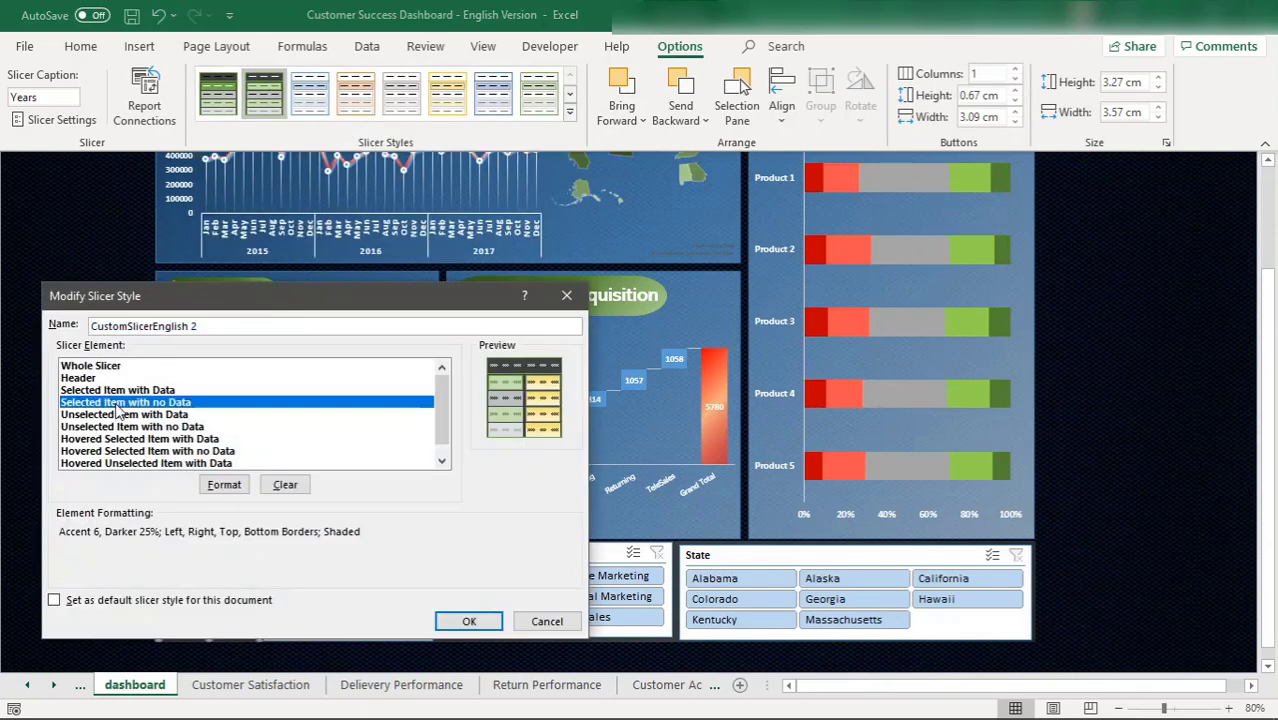
click(117, 415)
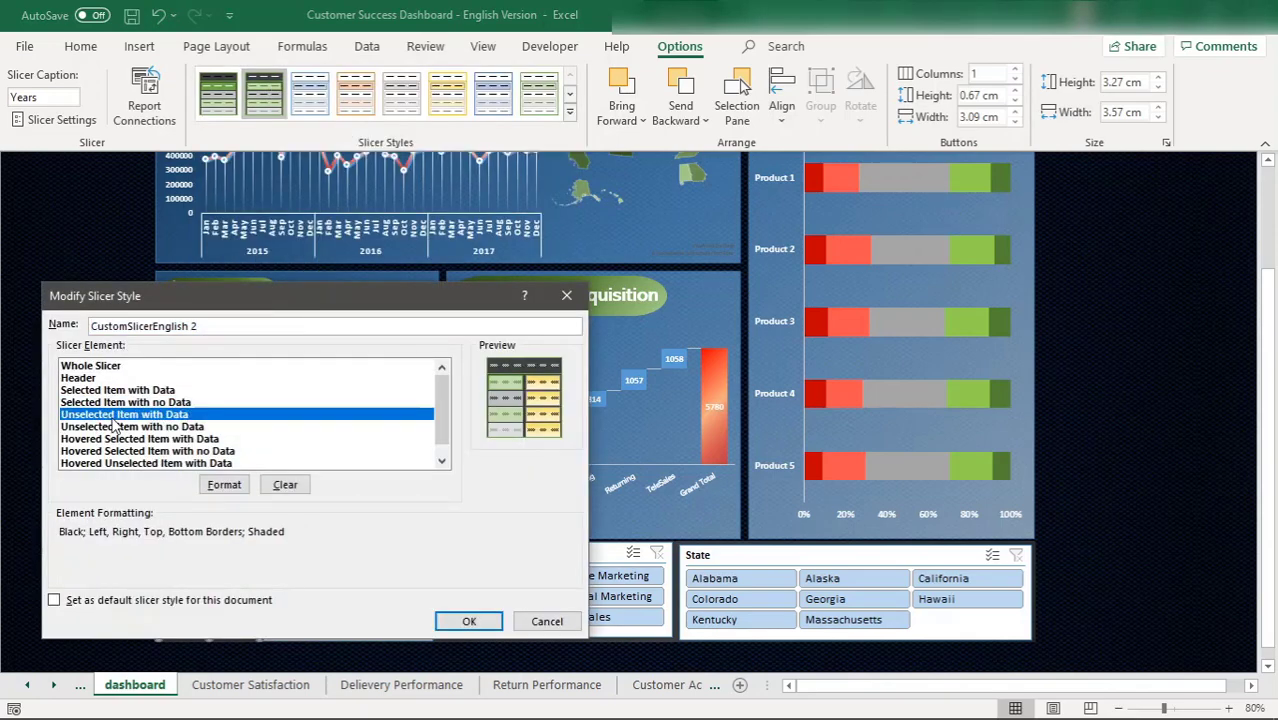
click(225, 485)
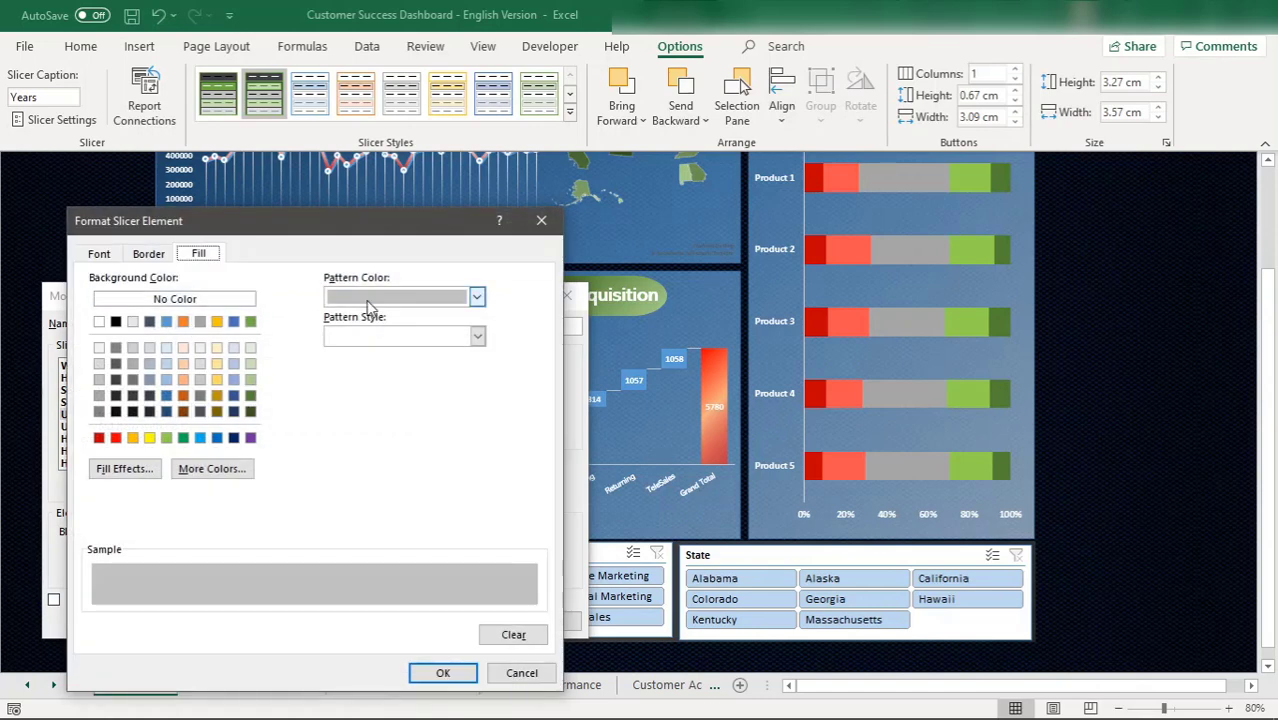
click(148, 254)
click(97, 255)
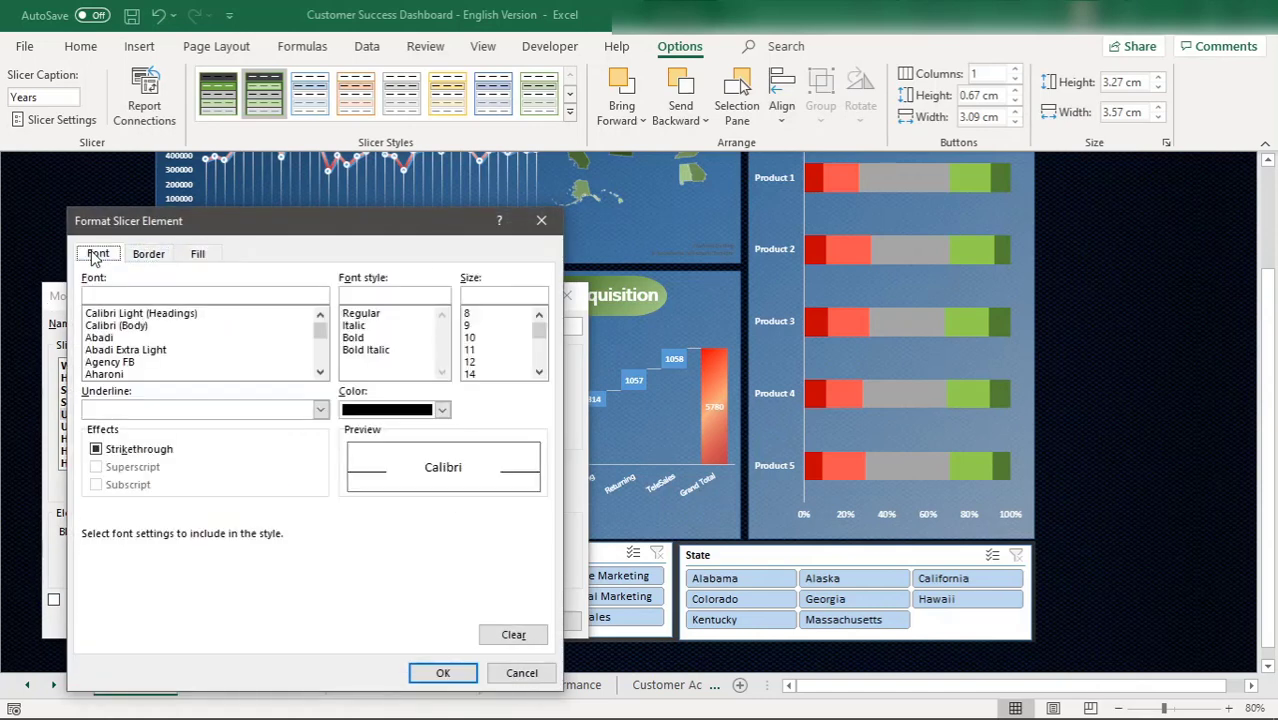
click(360, 338)
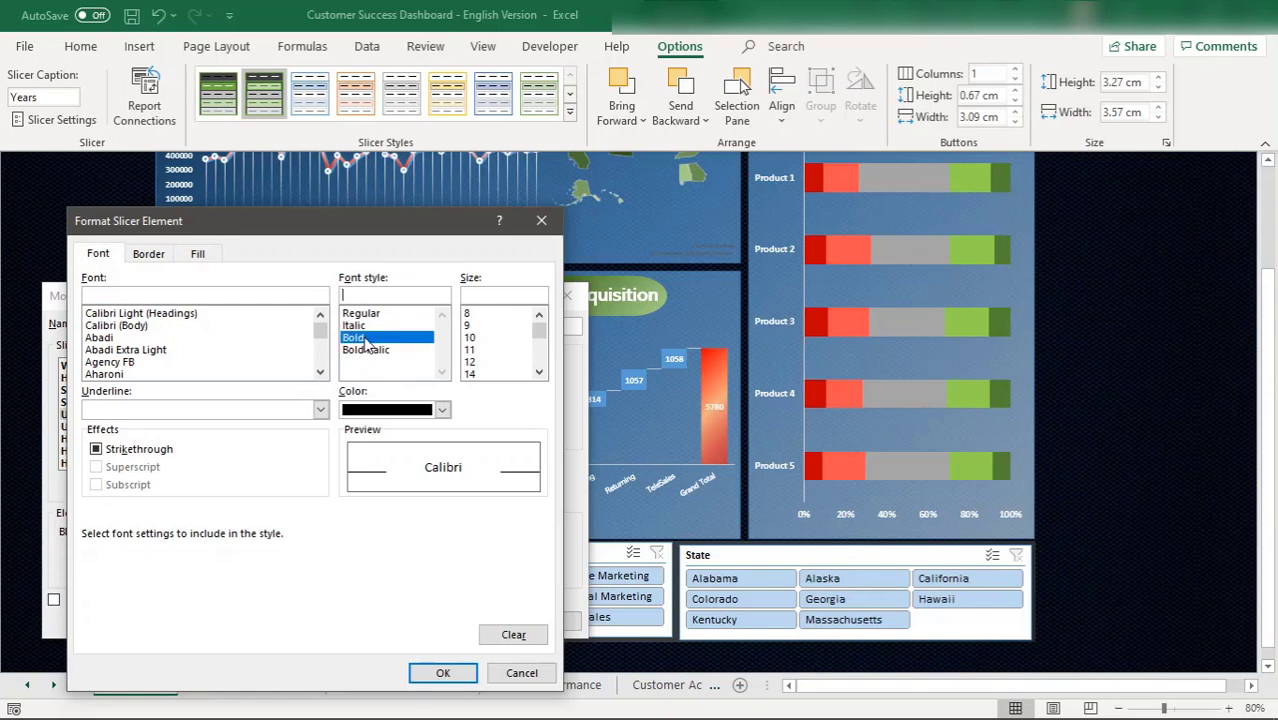
click(472, 339)
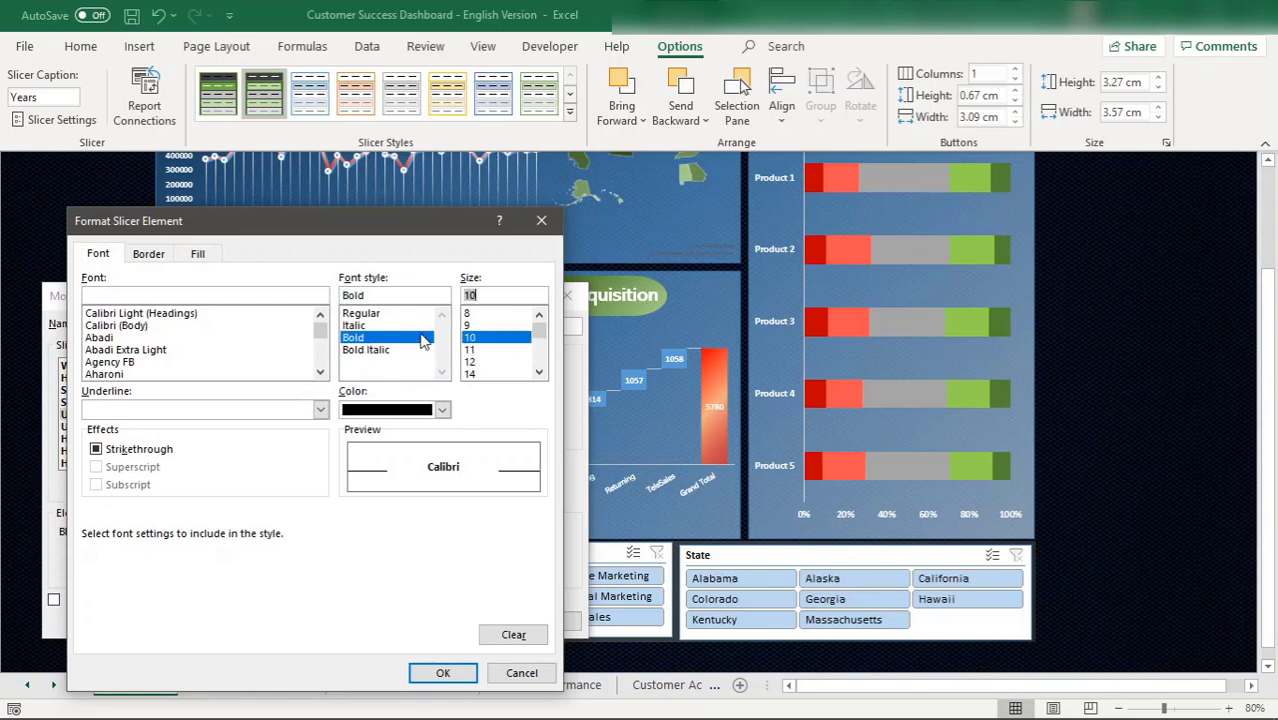
click(111, 363)
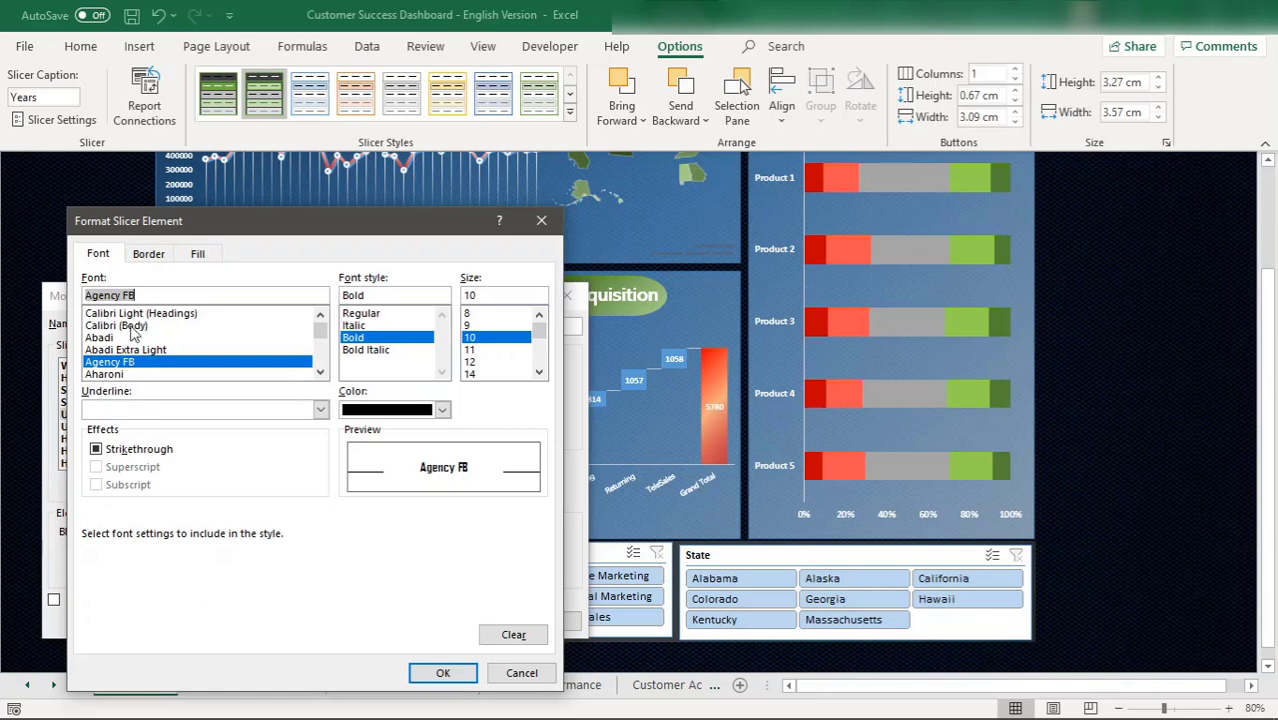
Step: Remove all borders from the Unselected Item with Data element and fill its background with a light blue theme shade
click(148, 254)
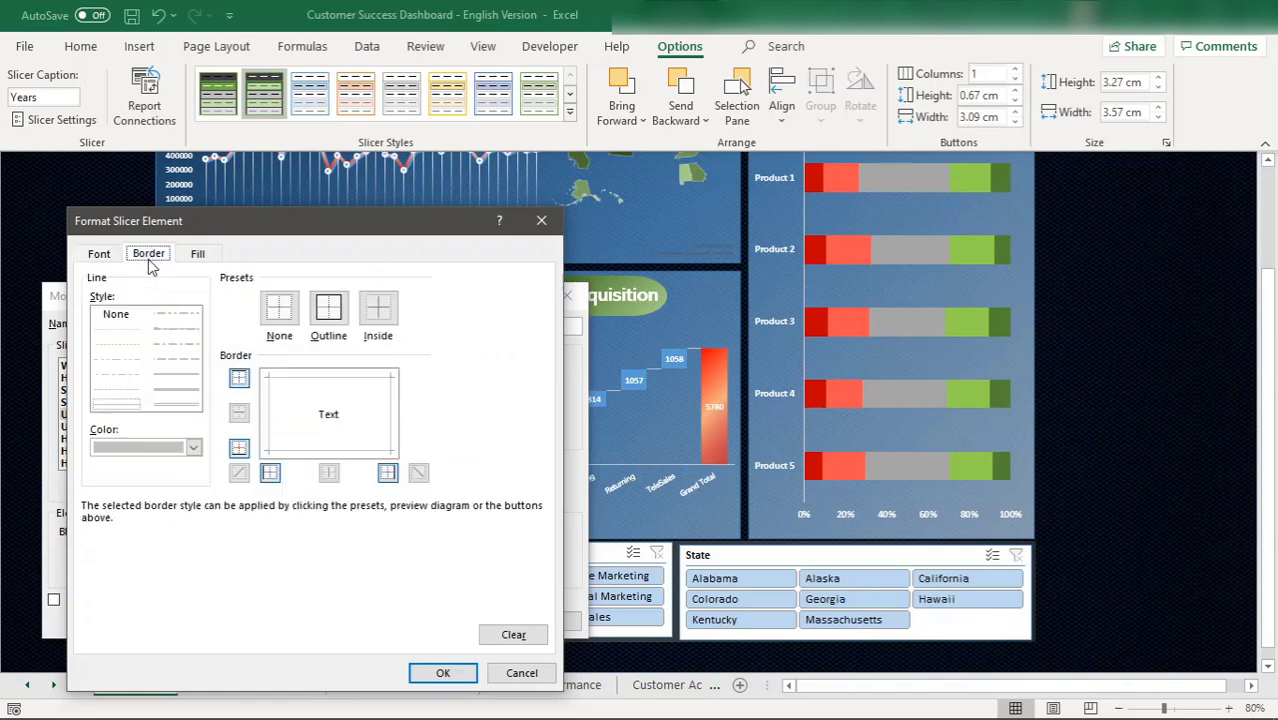
click(278, 312)
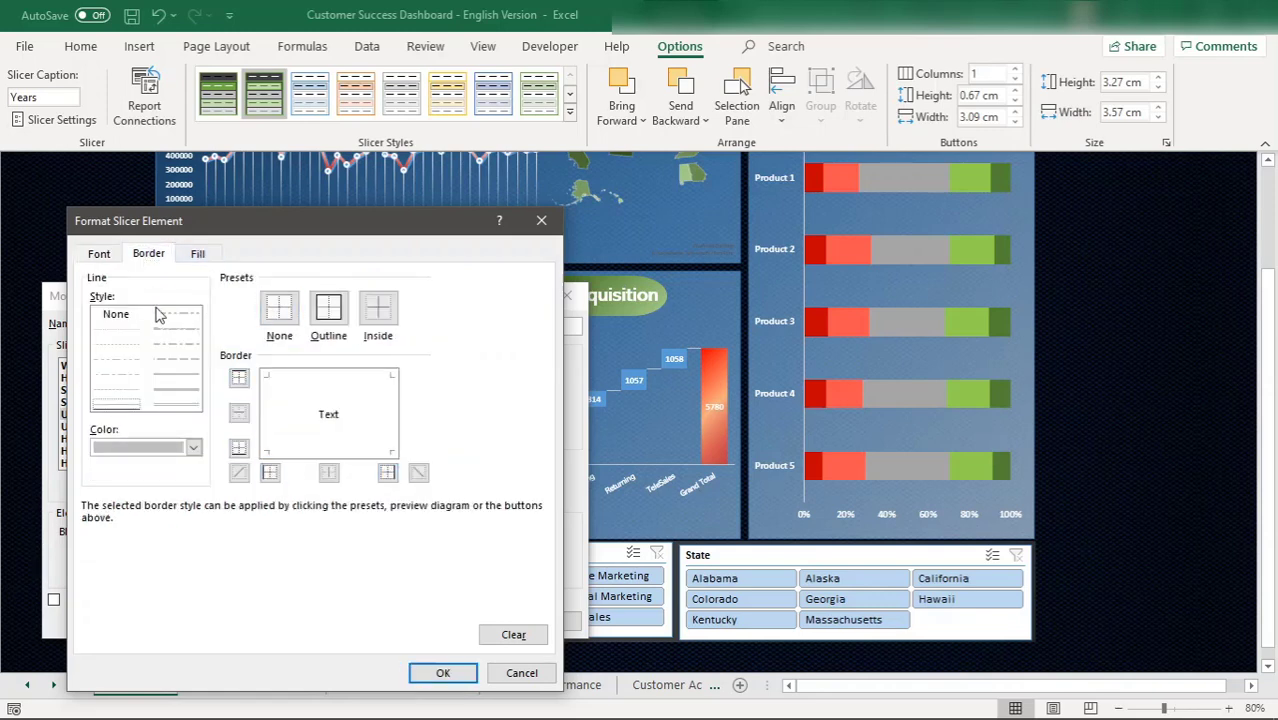
click(199, 254)
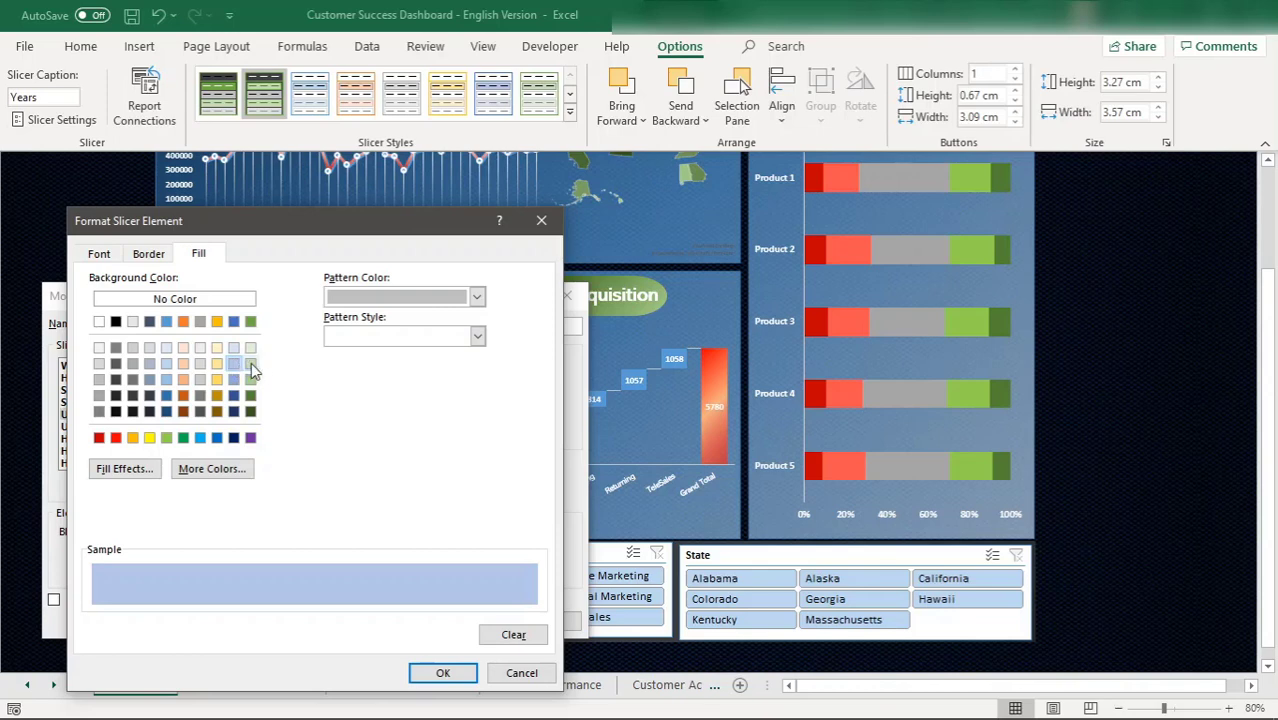
click(251, 362)
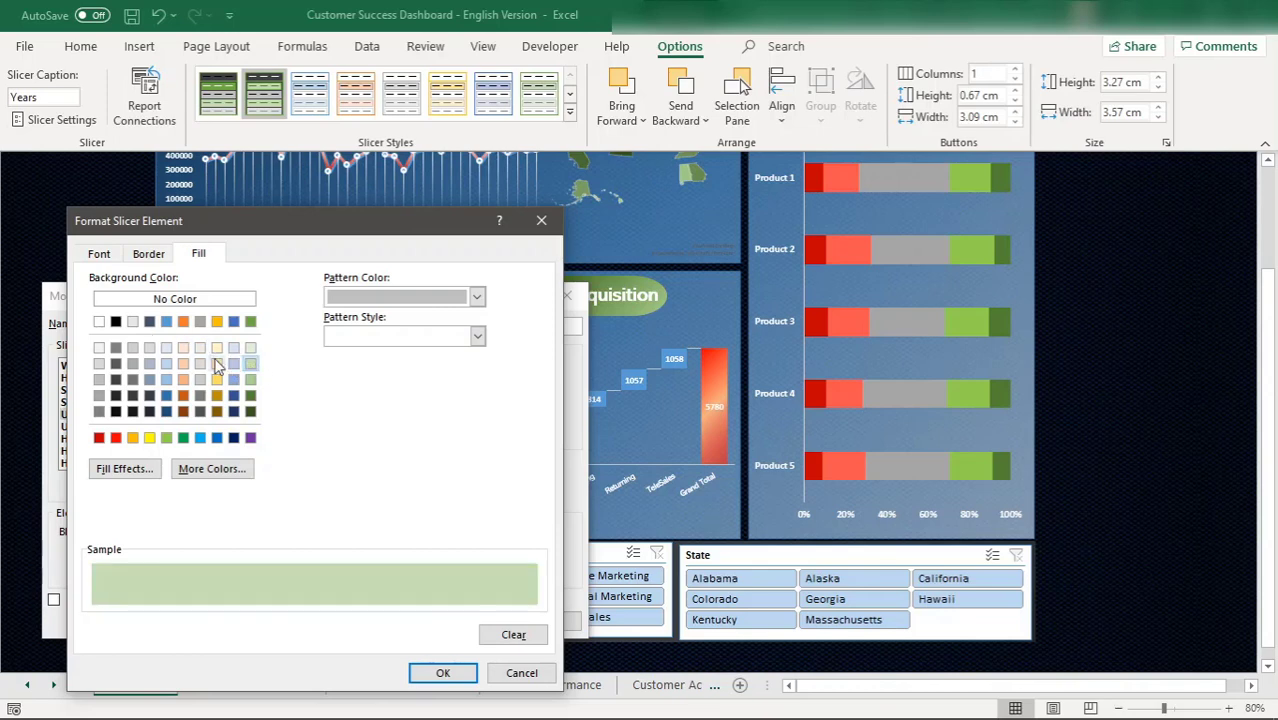
click(233, 363)
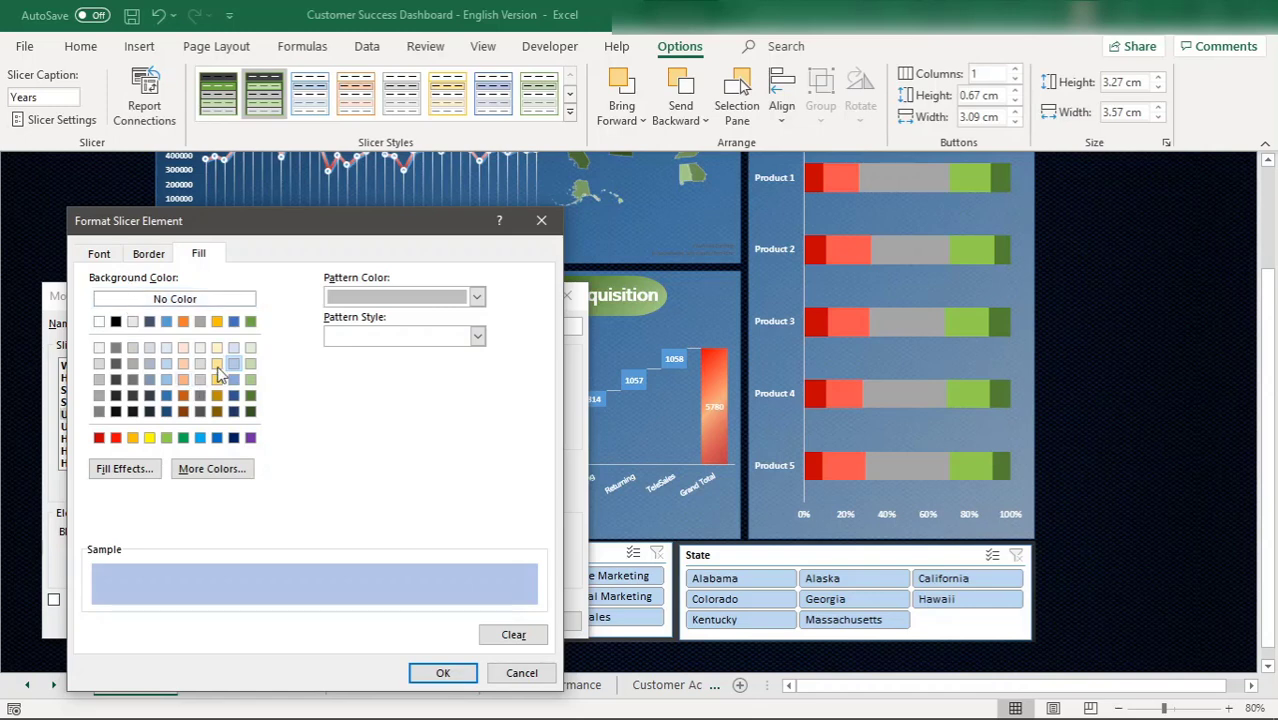
Step: Set the Unselected Item with Data font to Aharoni in dark red and save the modified slicer style
click(148, 254)
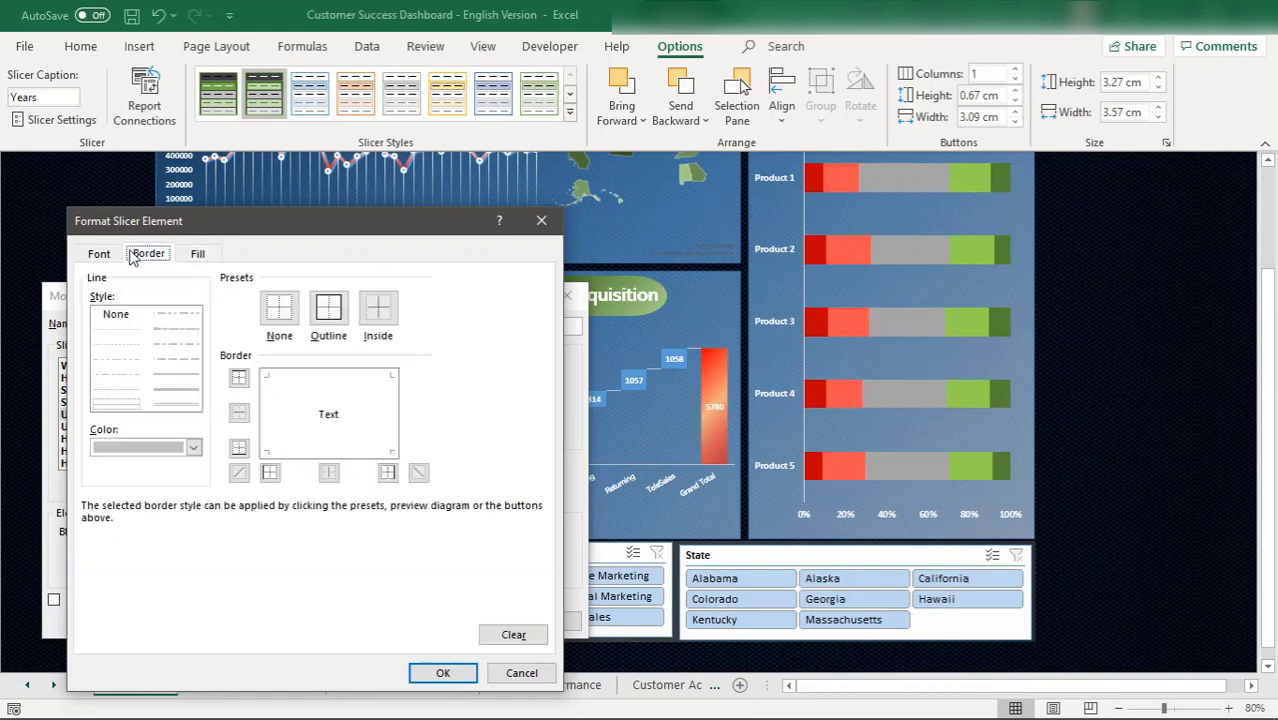
click(98, 254)
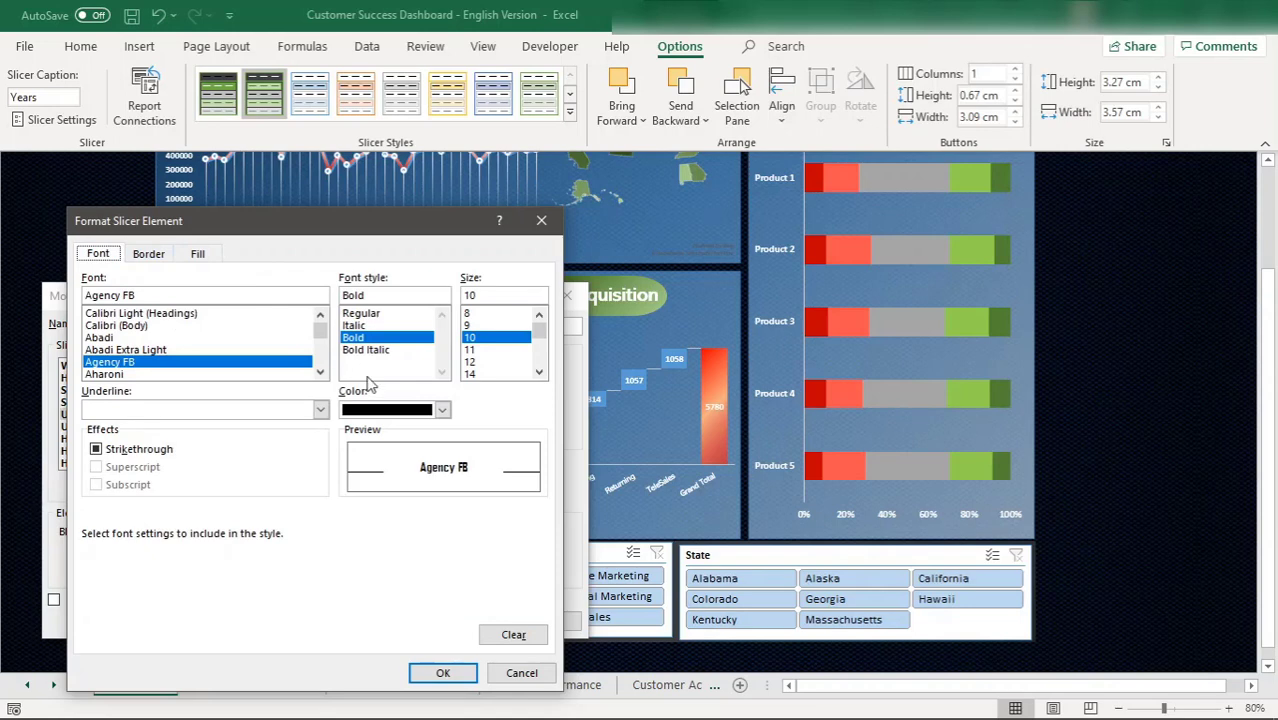
click(133, 376)
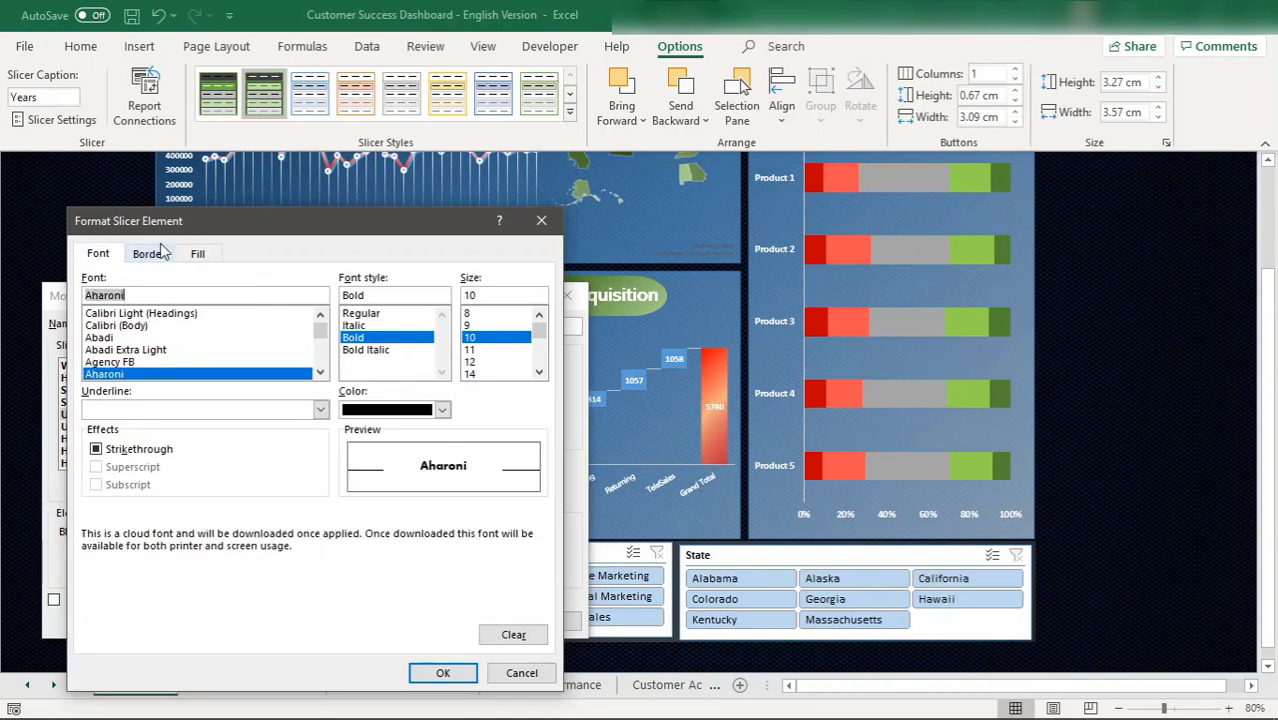
click(442, 411)
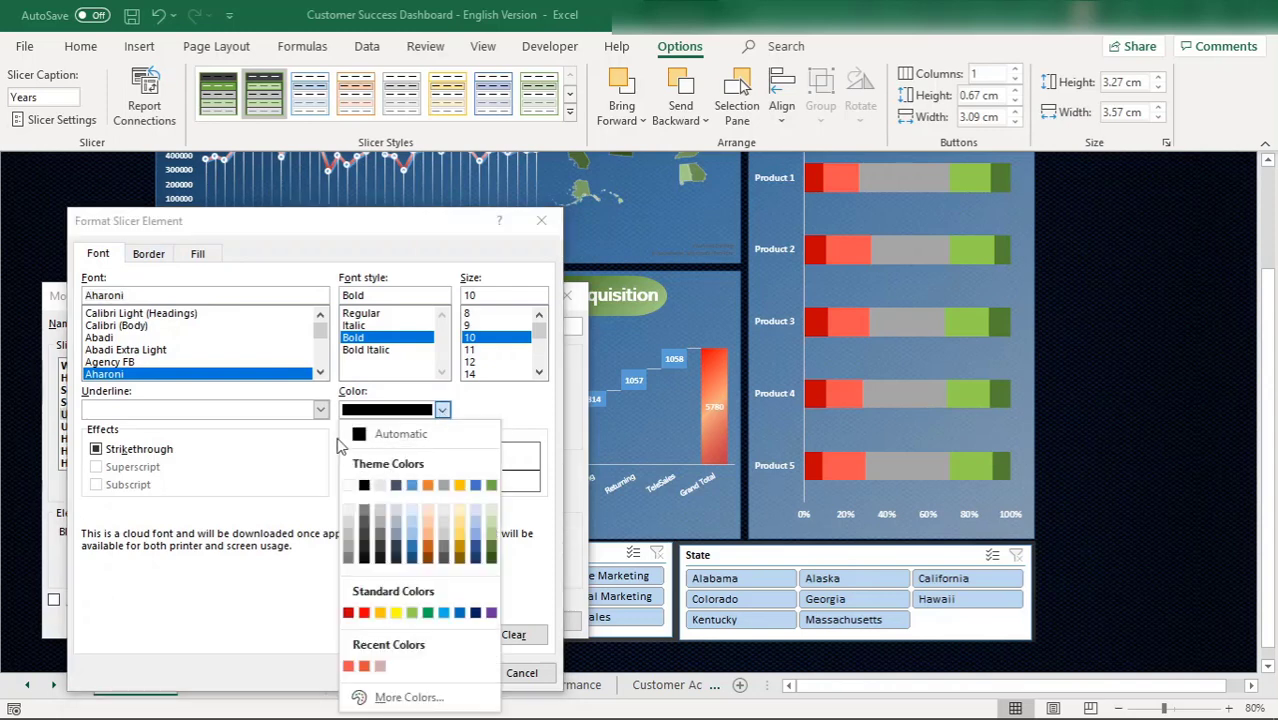
click(352, 614)
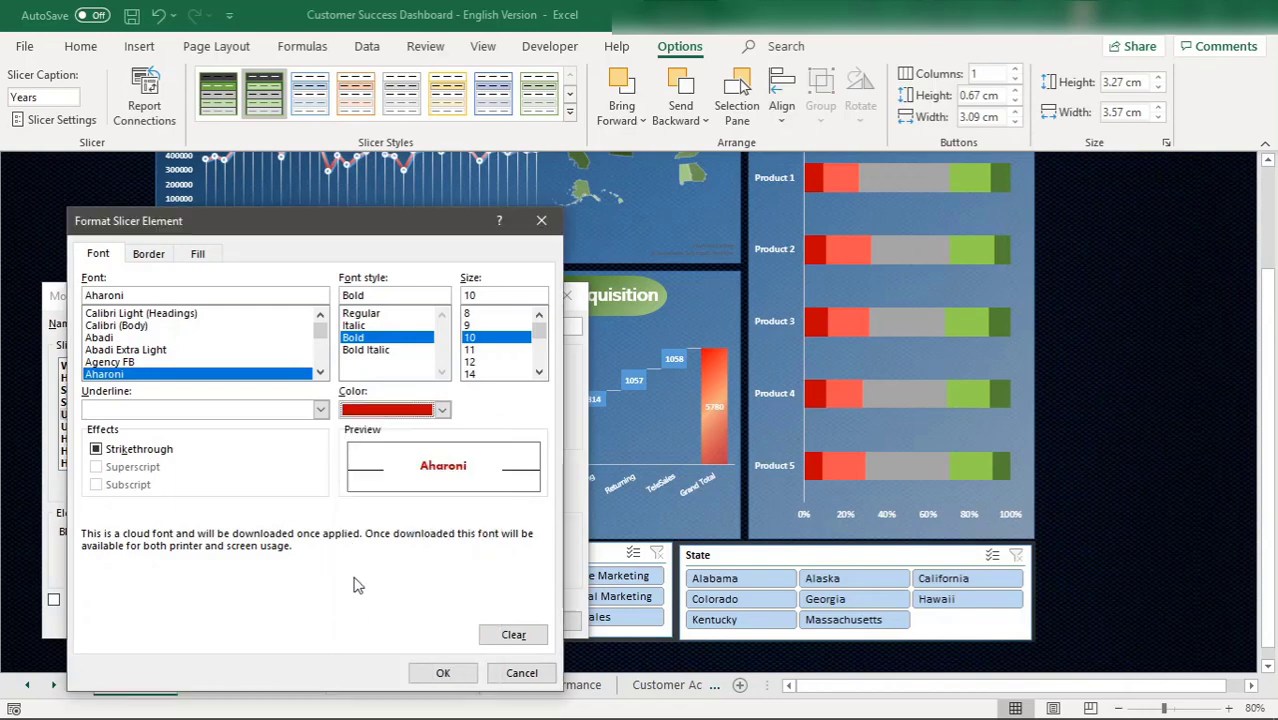
click(443, 674)
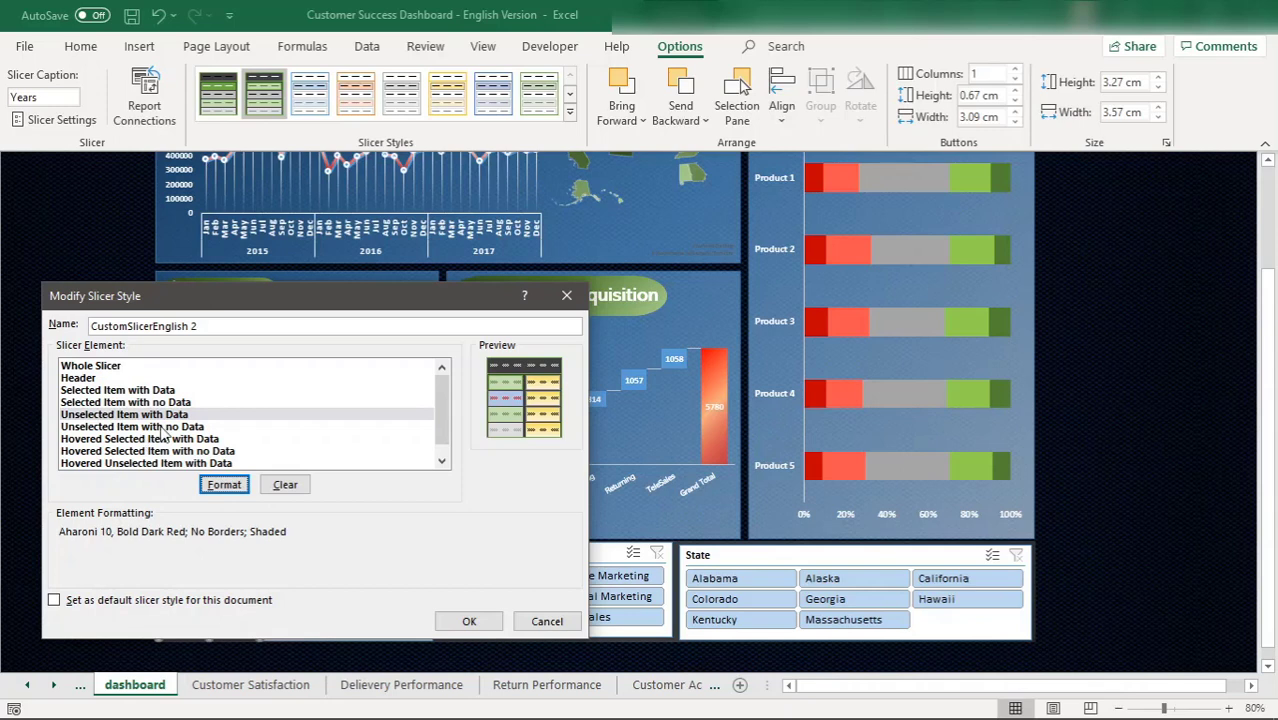
click(137, 451)
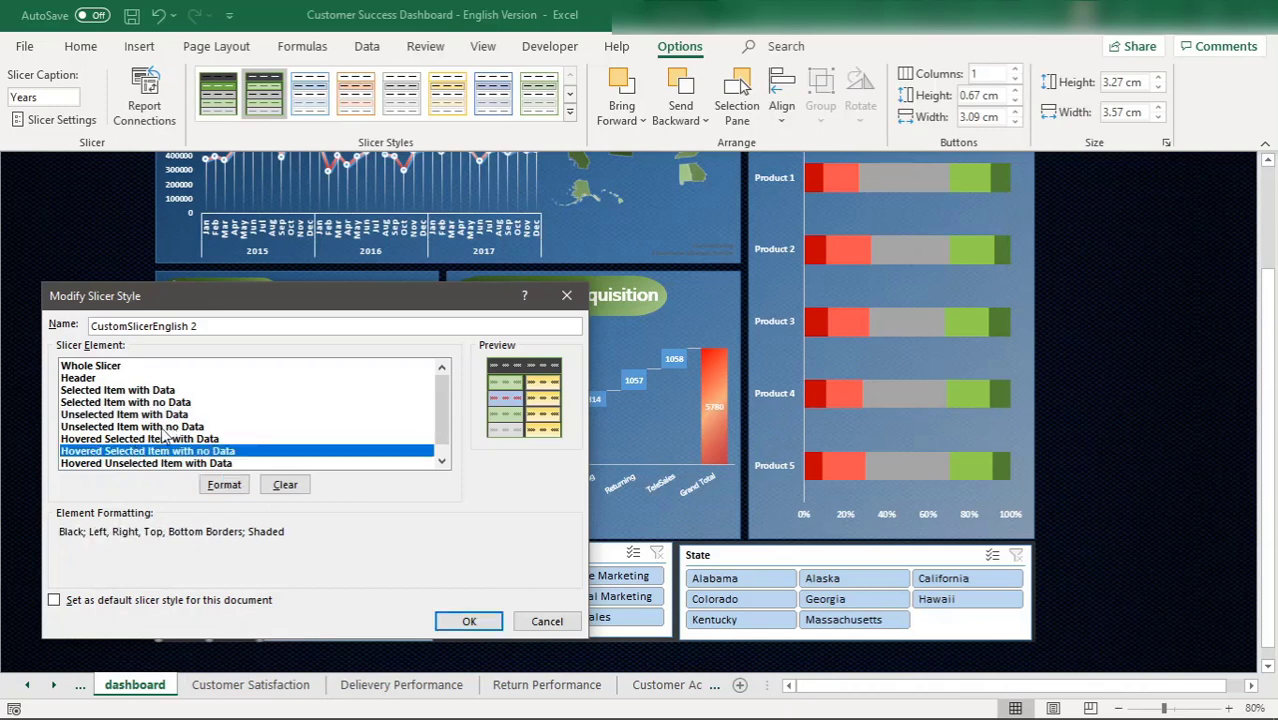
click(153, 439)
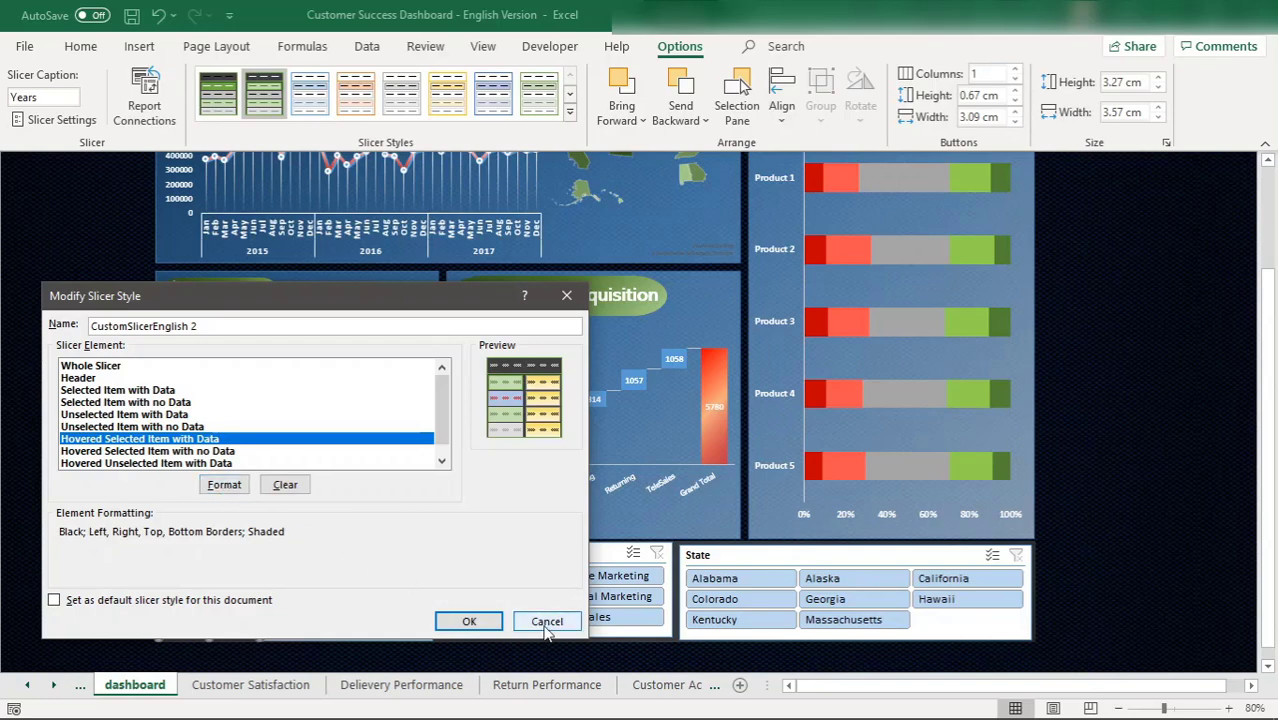
click(470, 622)
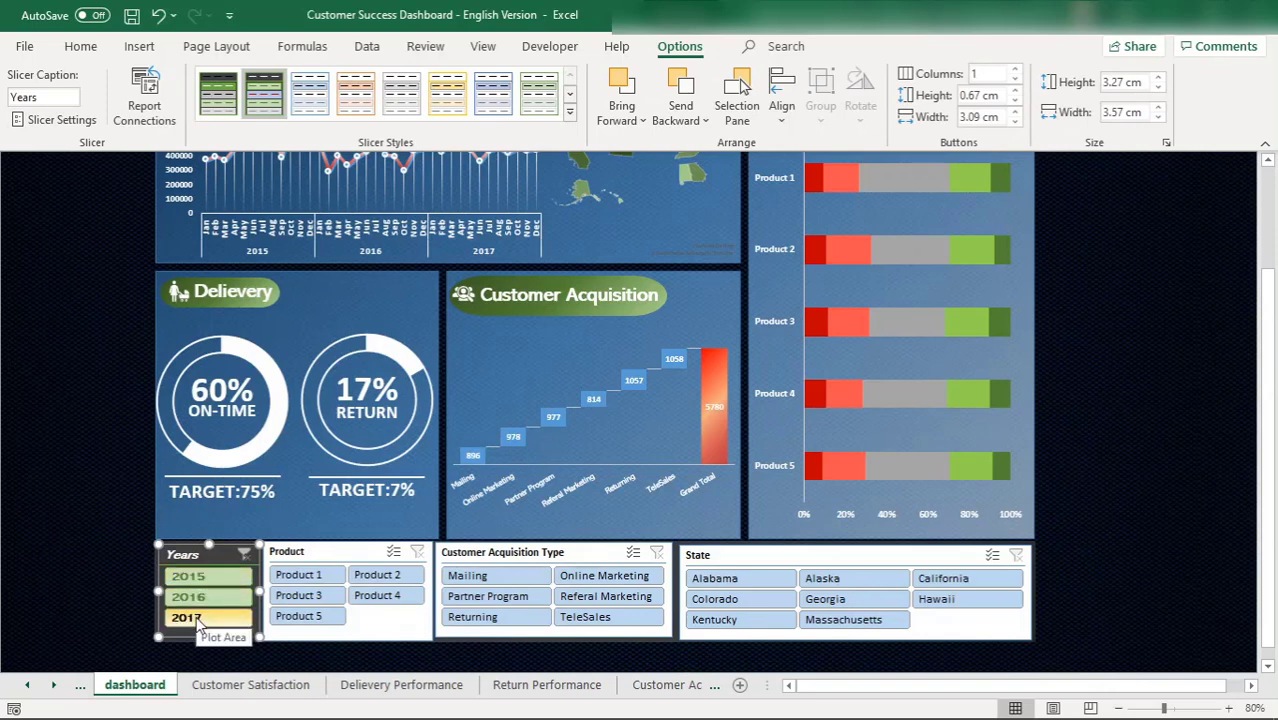
Step: Test the style by filtering the Years slicer to 2015 and clearing the filter
click(188, 576)
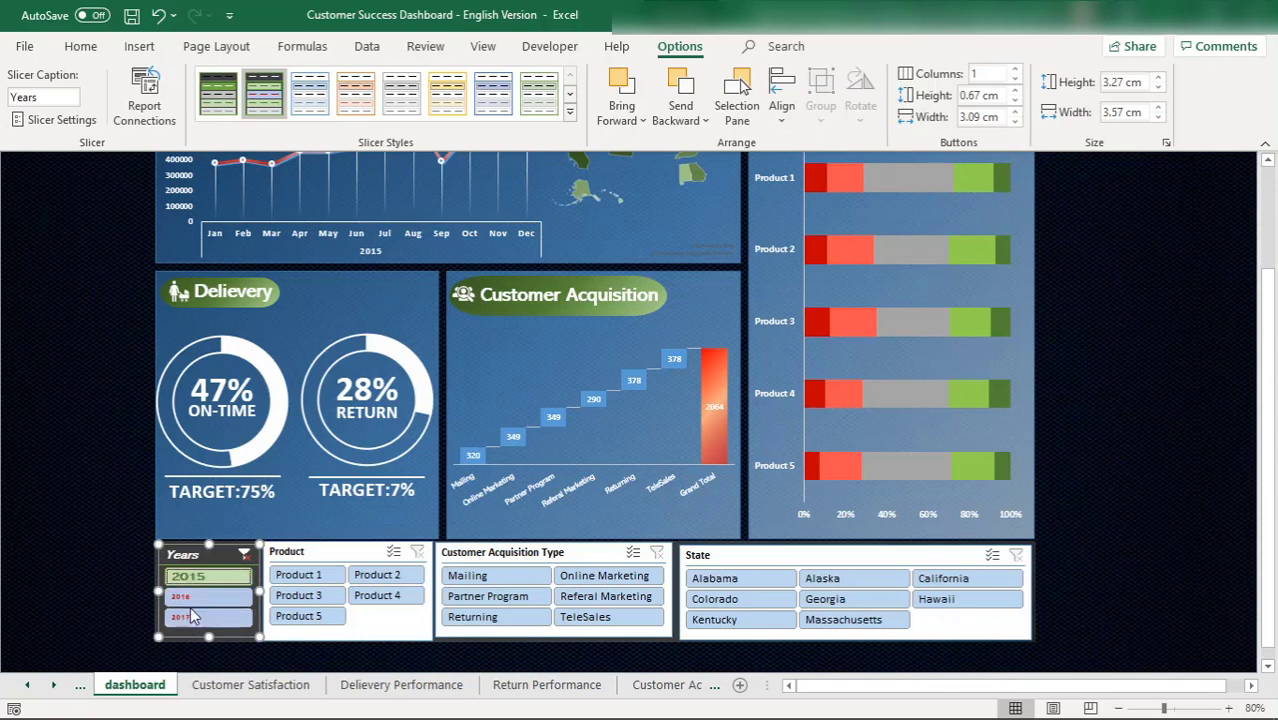
click(243, 553)
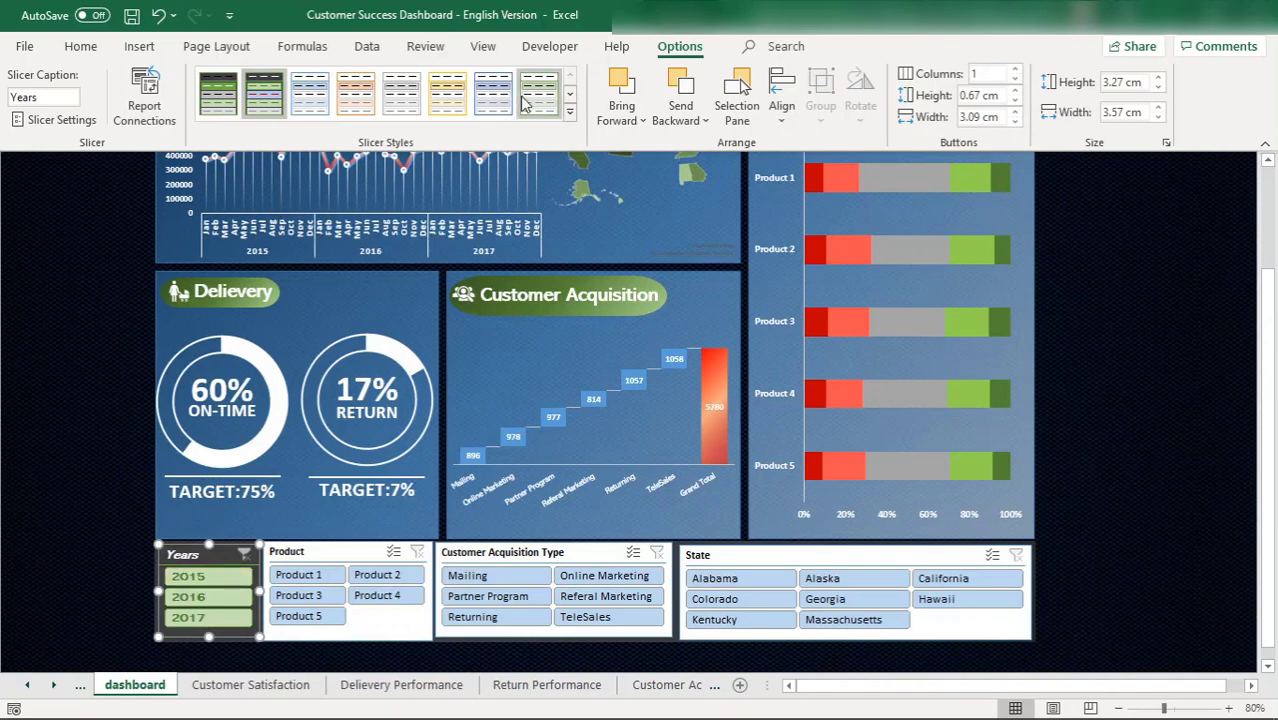
Step: Modify slicer style CustomSlicerEnglish 2, setting the Hovered Selected Item with Data font color to white
right_click(270, 92)
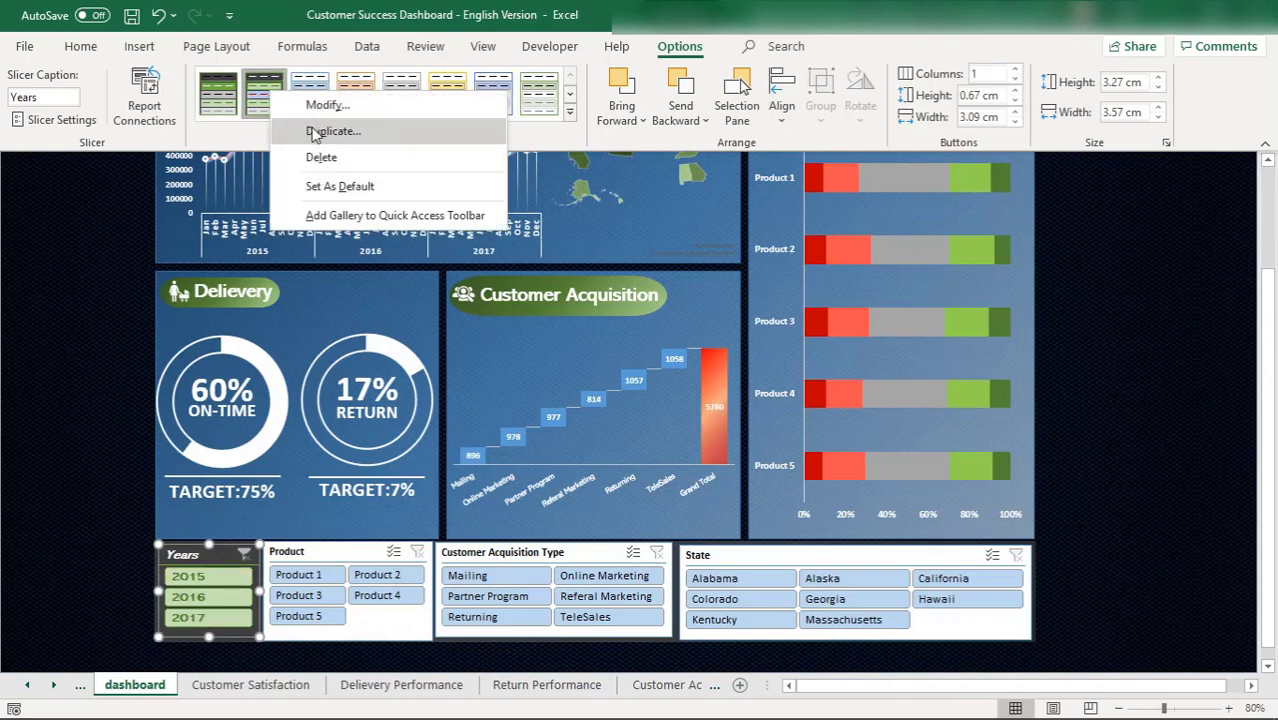
click(330, 130)
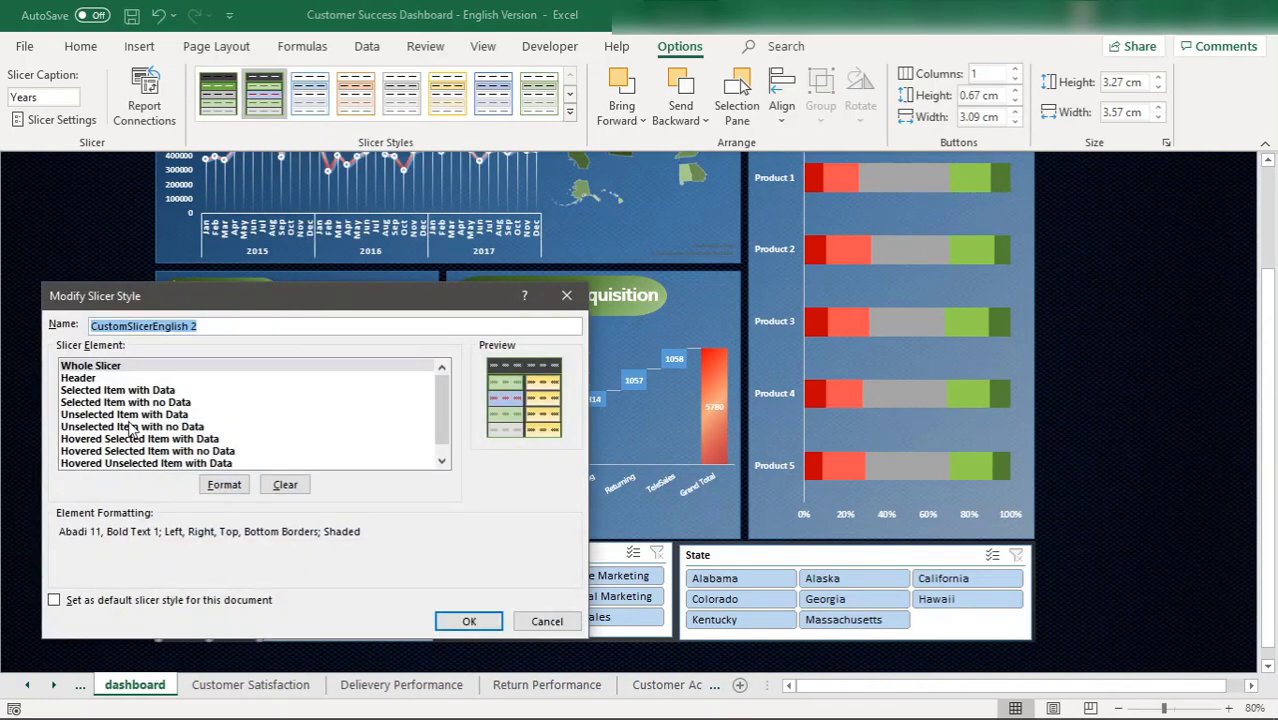
click(137, 427)
click(124, 440)
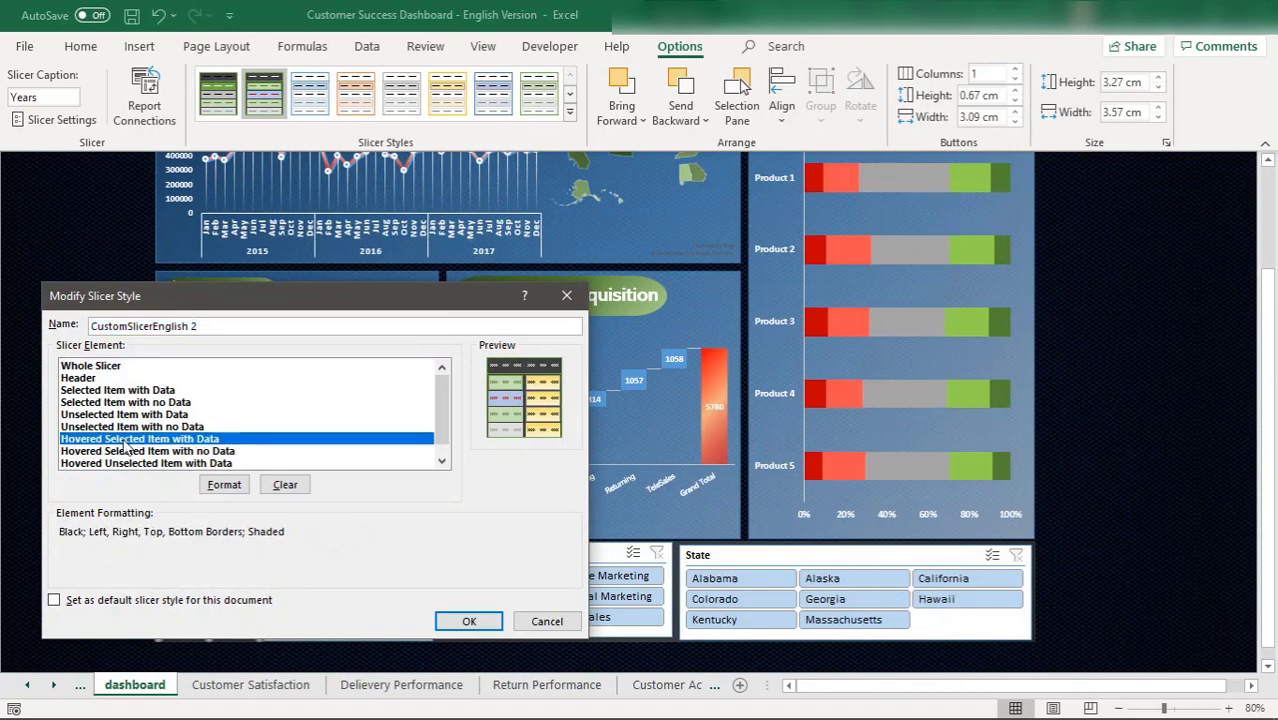
click(224, 484)
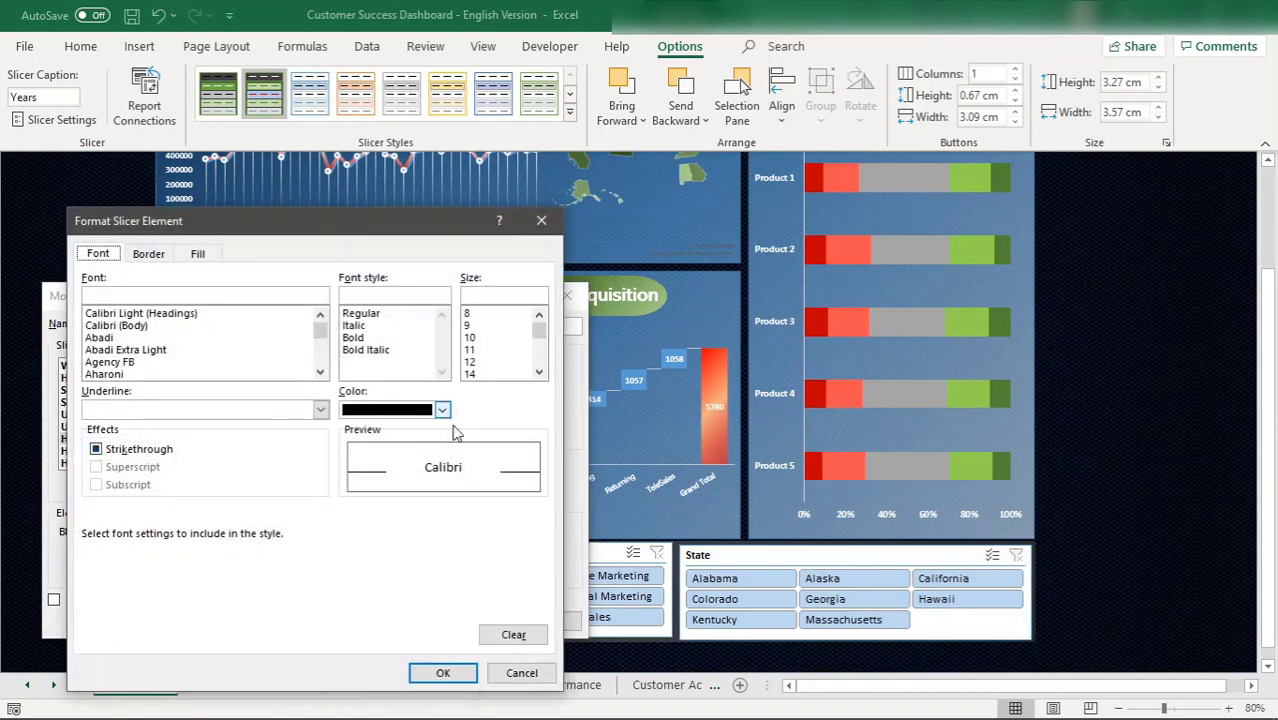
click(442, 416)
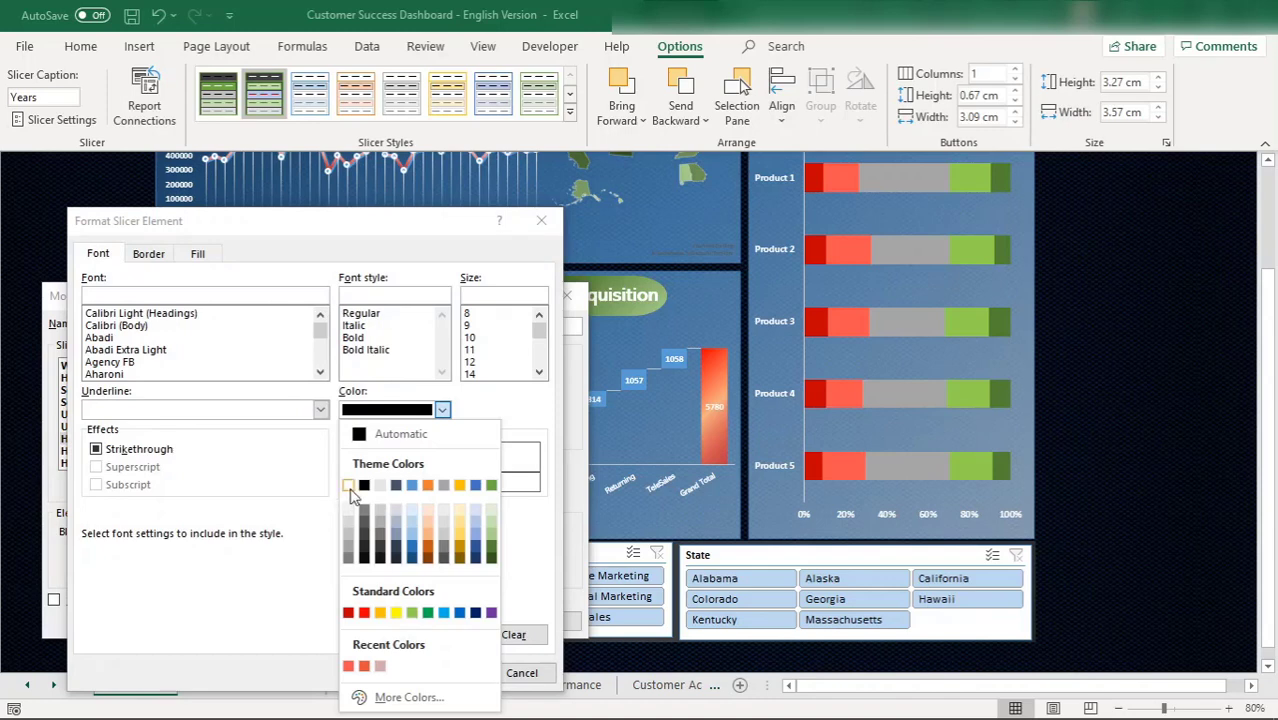
click(344, 480)
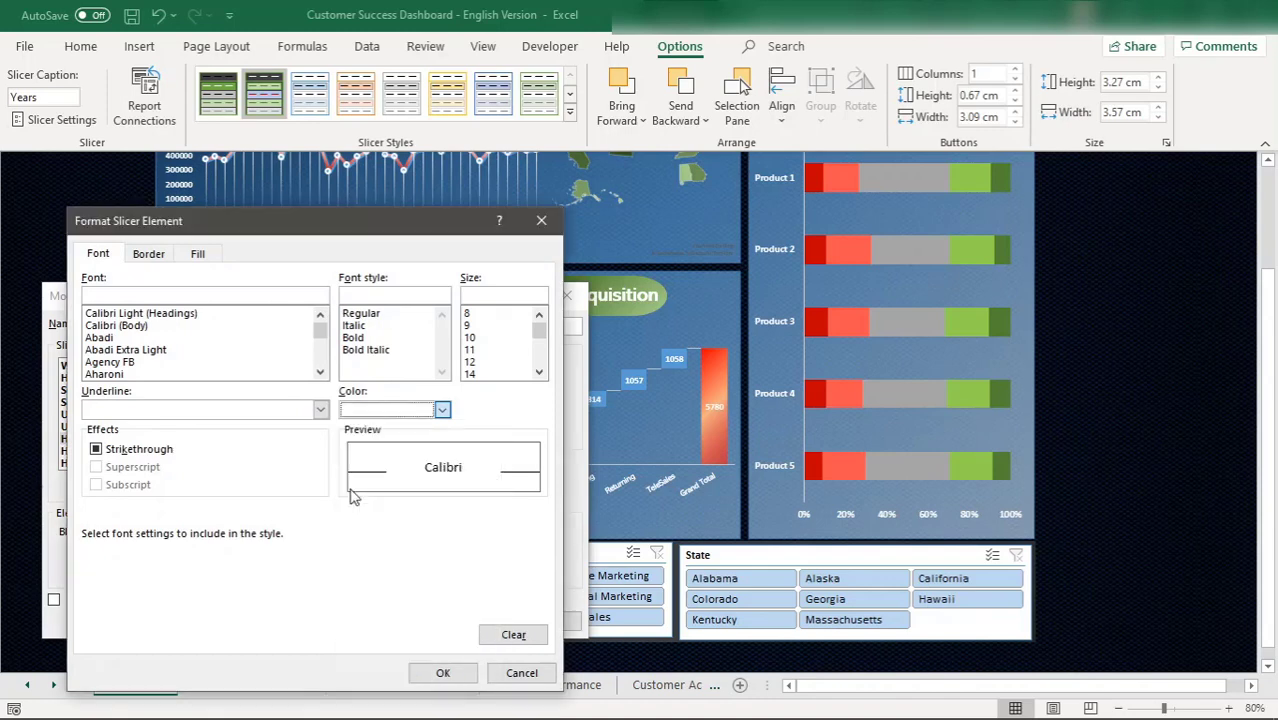
Step: Set the Hovered Selected Item with Data font to Algerian, Bold Italic, size 11
click(362, 350)
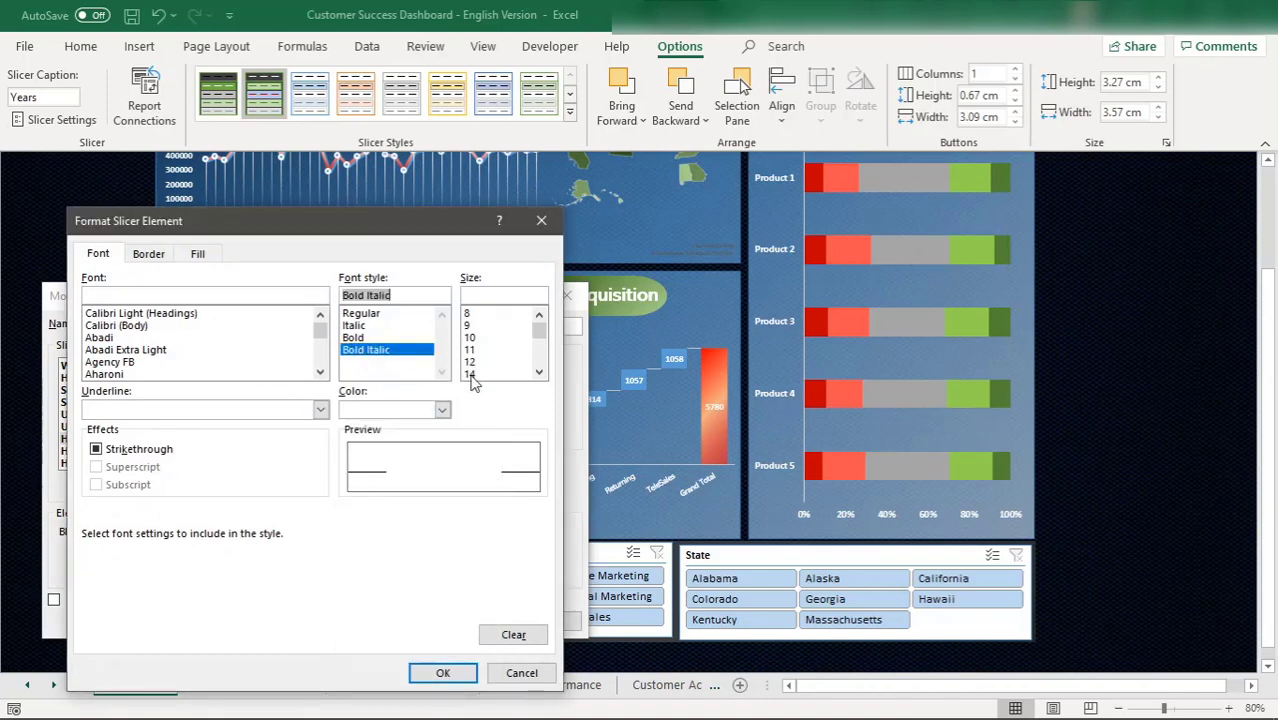
click(470, 352)
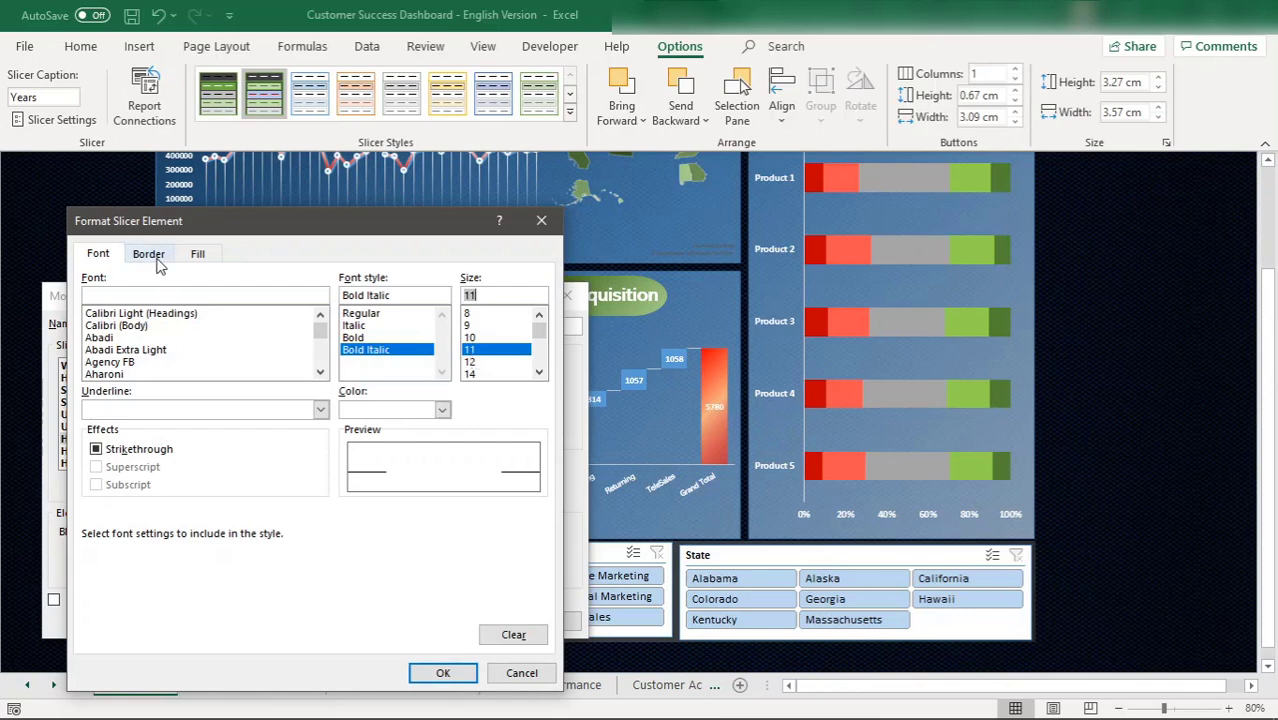
click(100, 338)
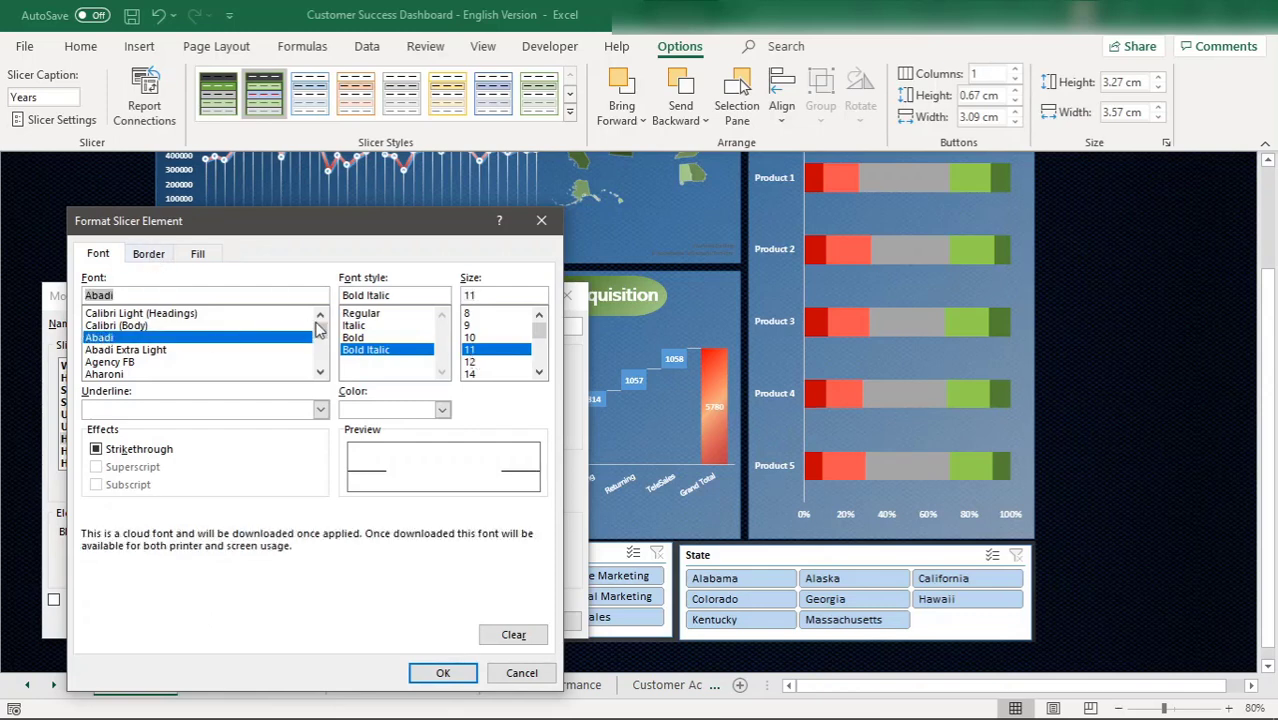
click(320, 370)
click(320, 370)
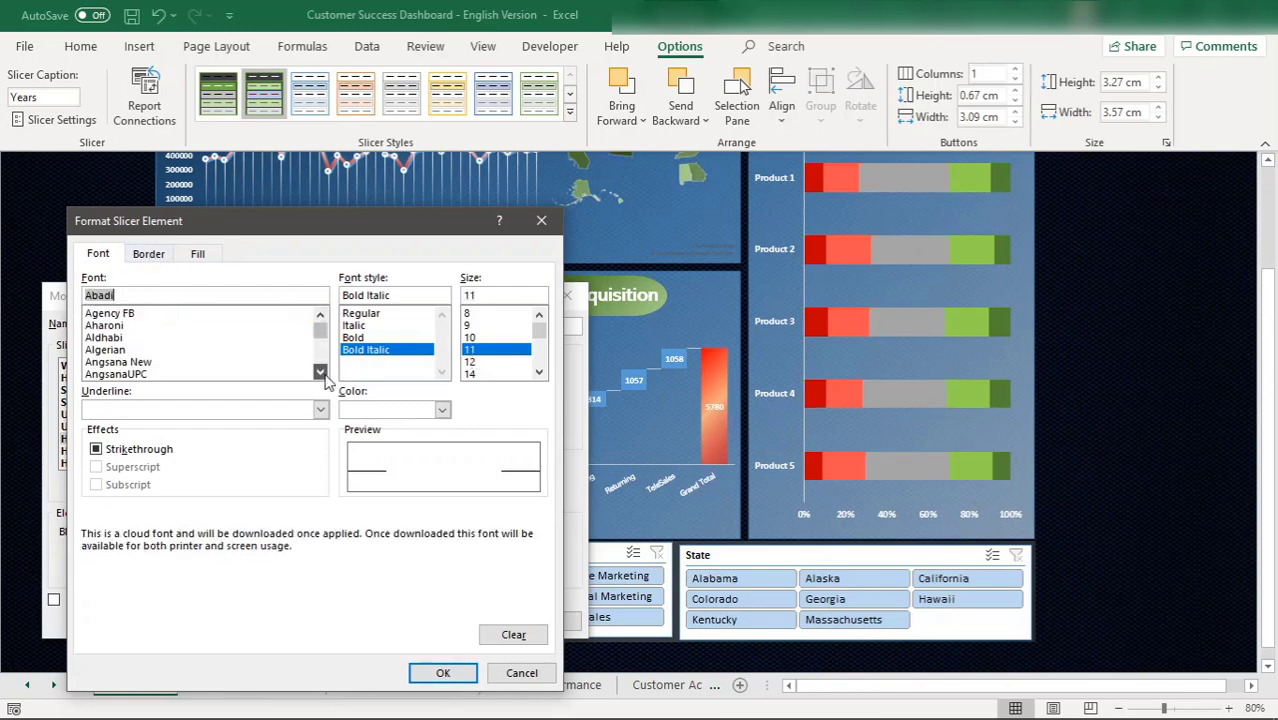
click(100, 350)
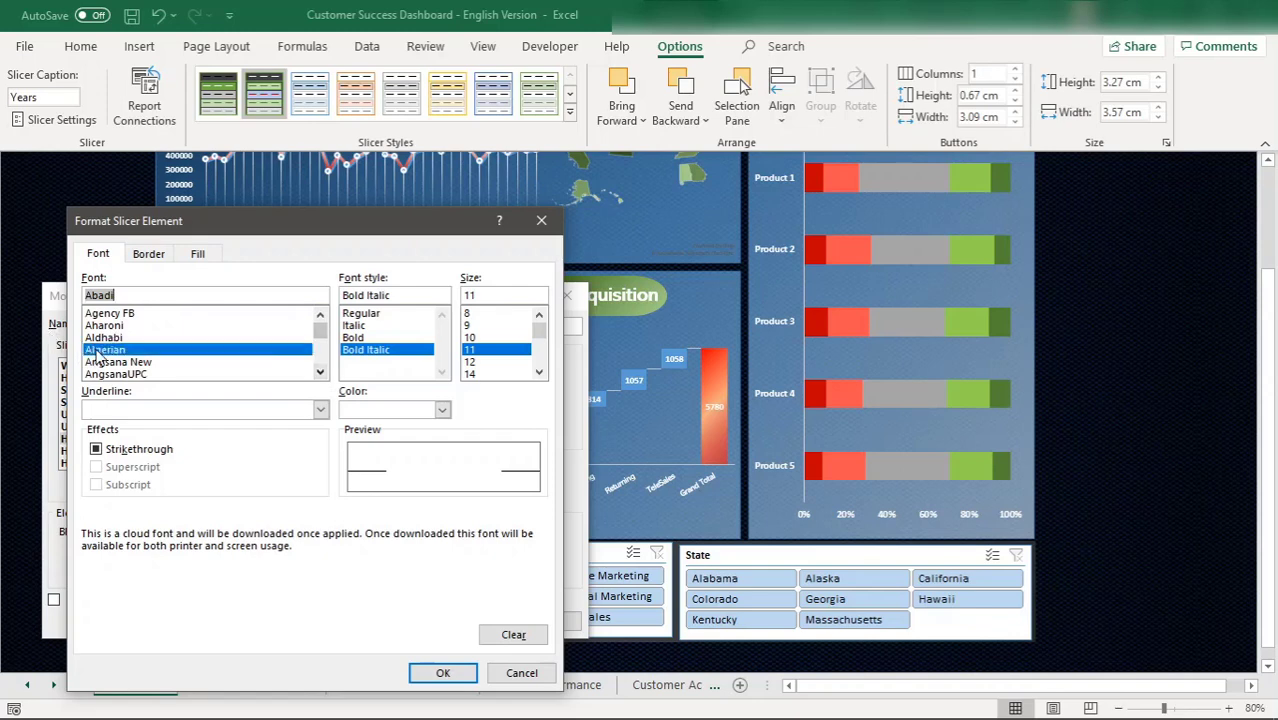
Step: Fill the Hovered Selected Item with Data element with standard dark blue and review its border and font settings
click(150, 256)
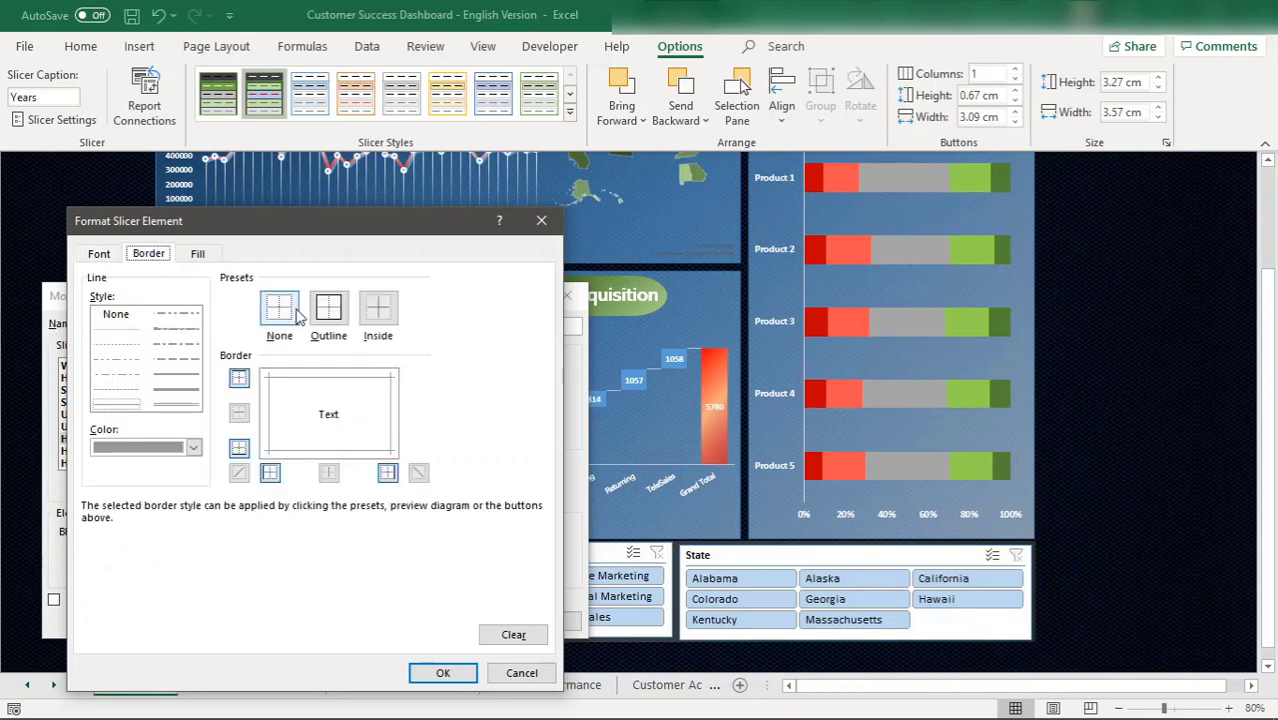
click(198, 253)
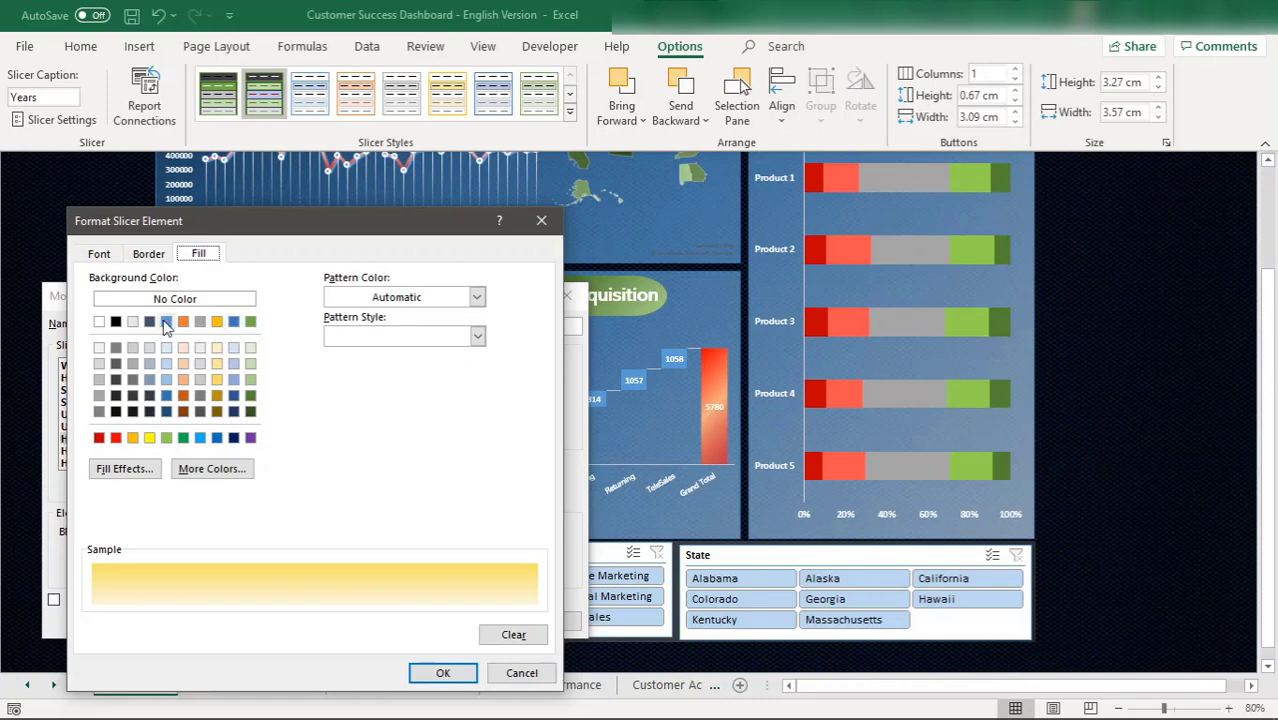
click(101, 255)
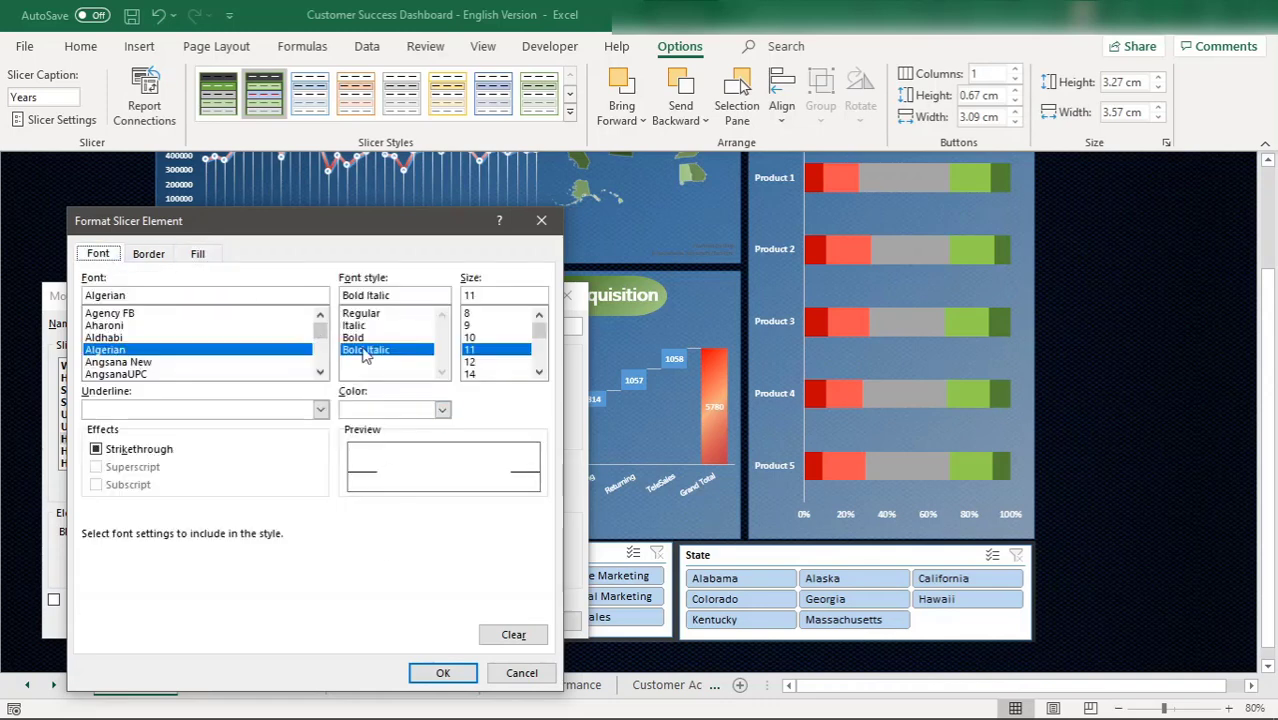
click(198, 254)
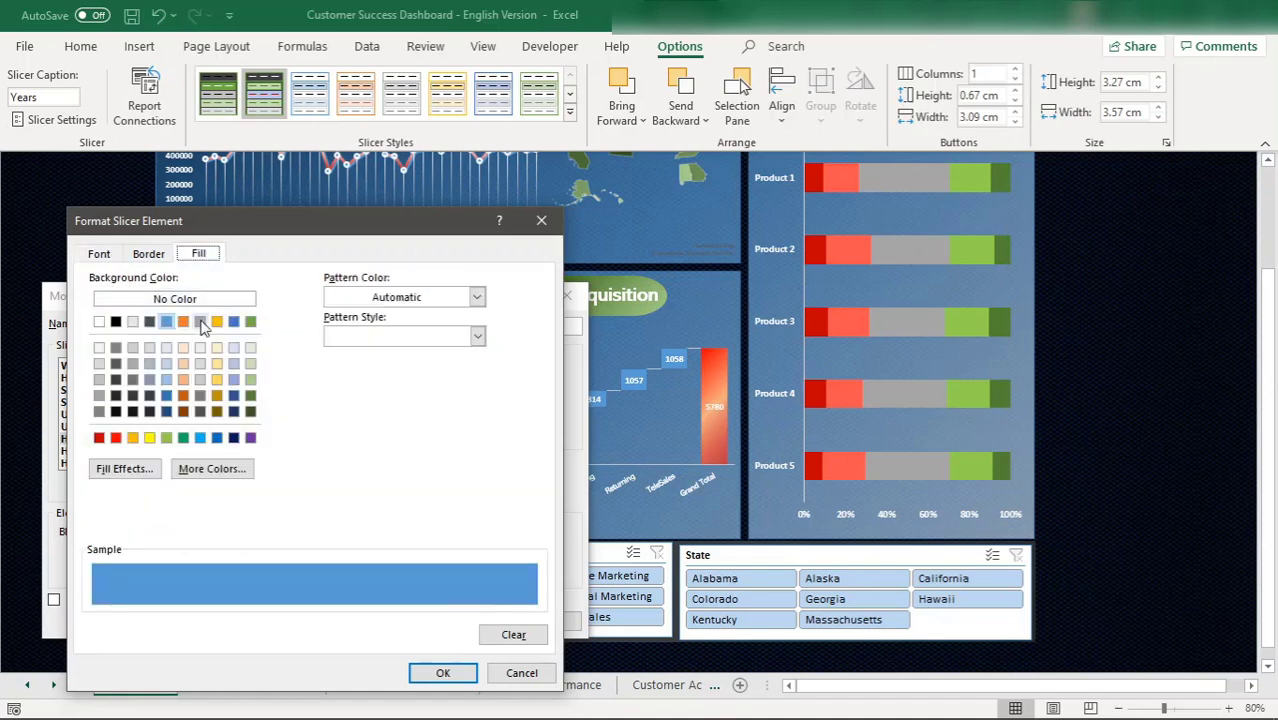
click(233, 437)
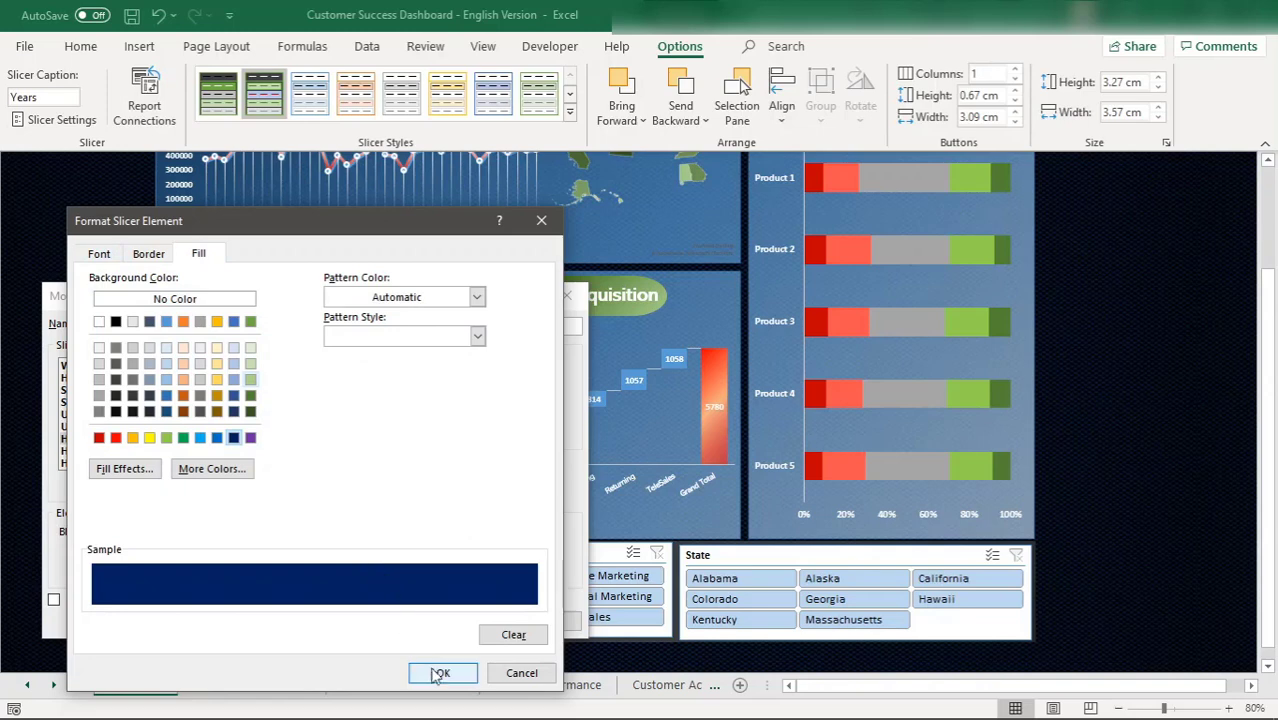
click(151, 254)
click(101, 256)
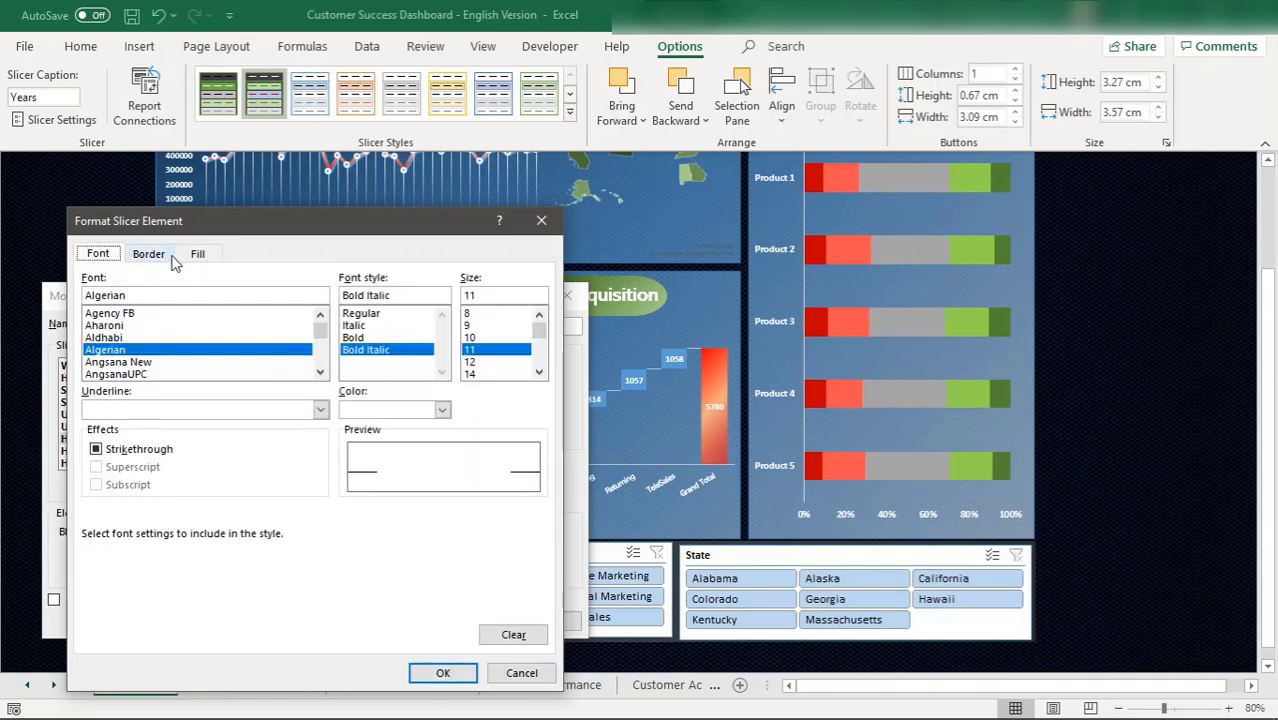
click(162, 256)
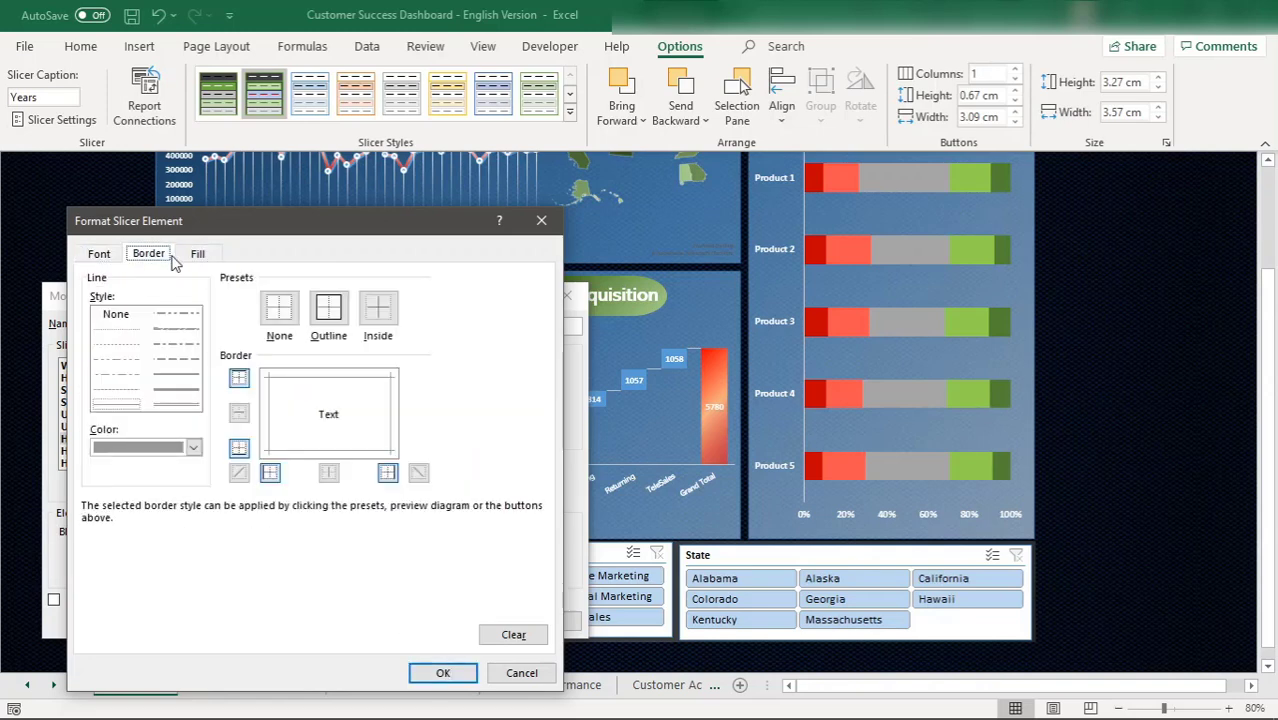
click(100, 256)
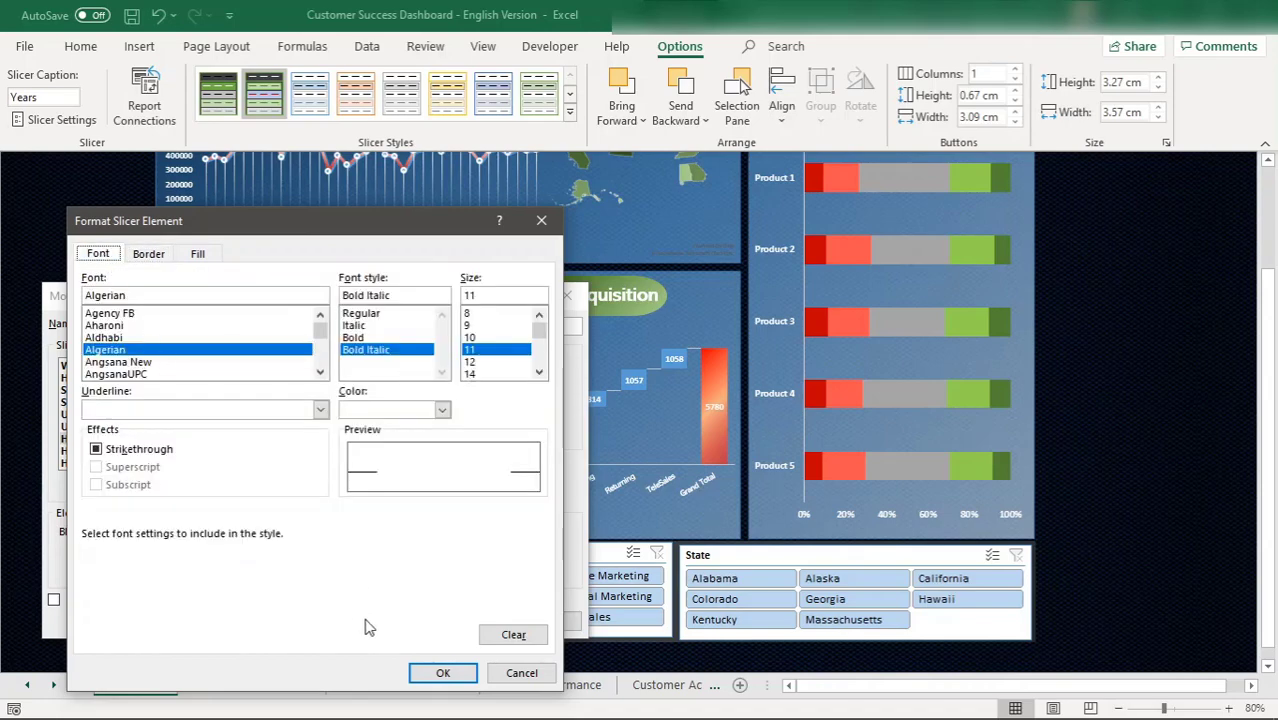
Step: Confirm the hovered selected formatting and set the Hovered Unselected Item with Data font to Aharoni, Bold Italic, size 11
click(444, 671)
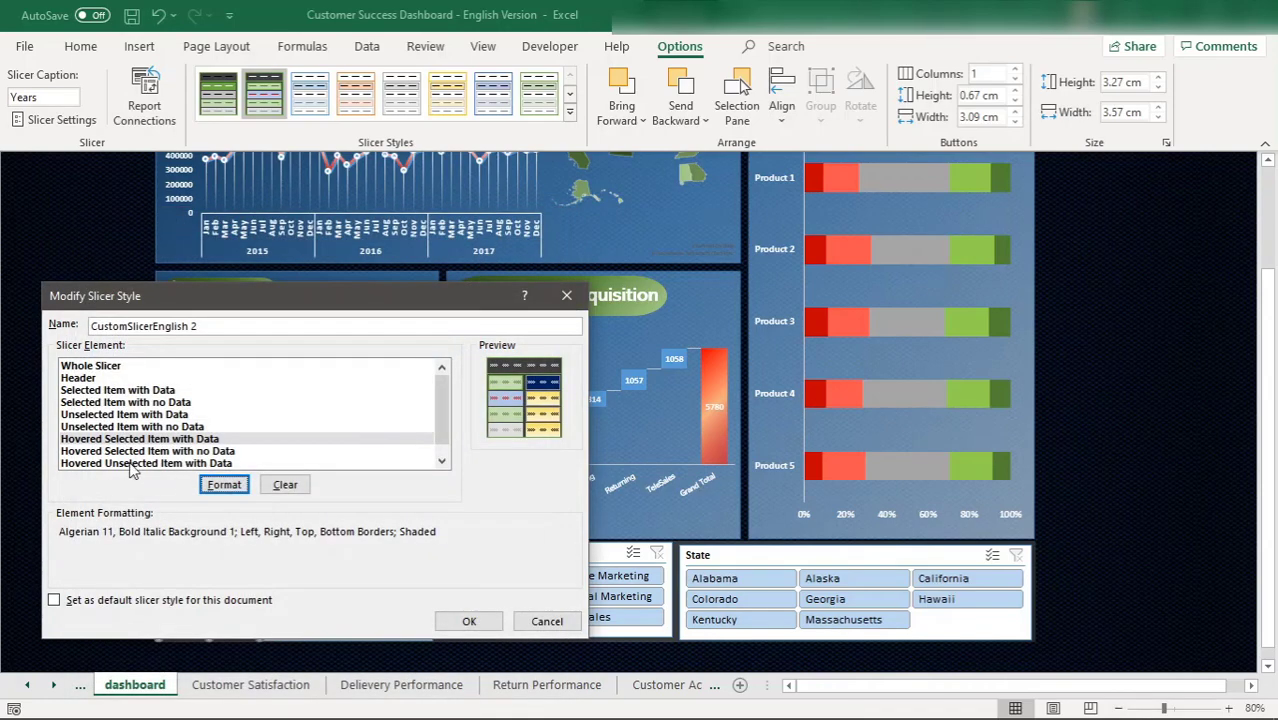
click(160, 463)
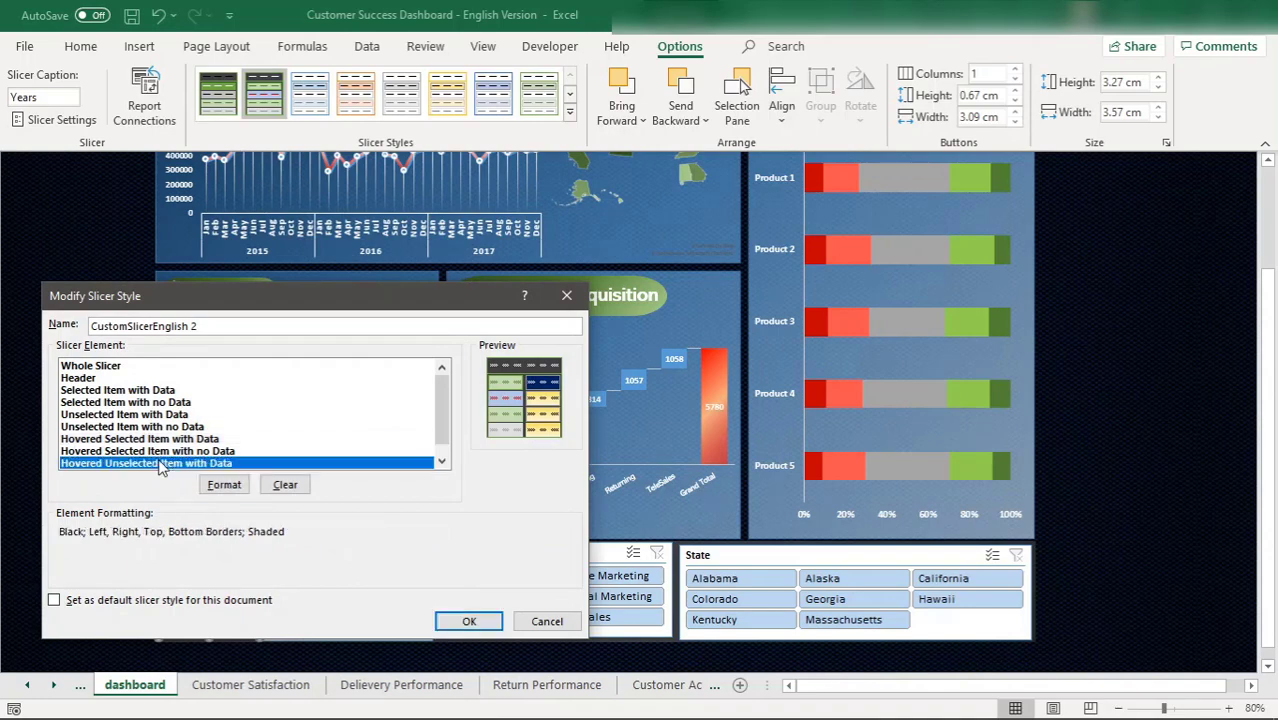
click(225, 486)
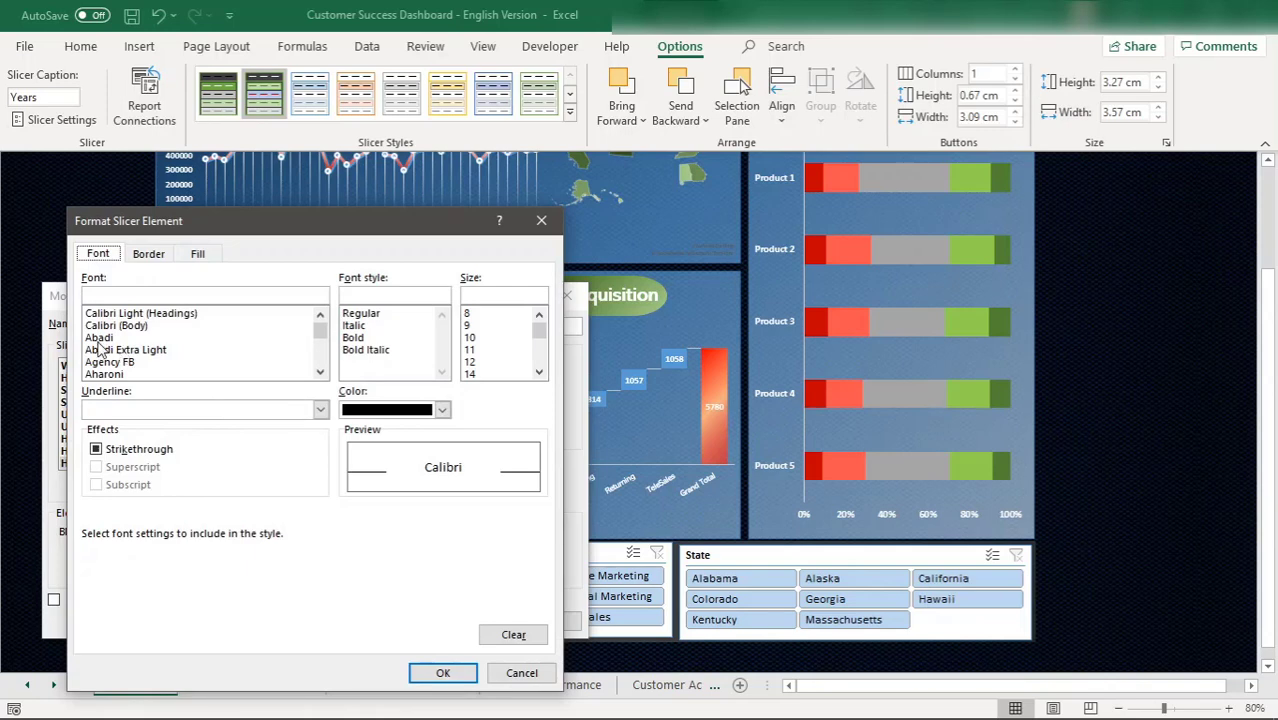
click(320, 372)
click(320, 372)
click(320, 372)
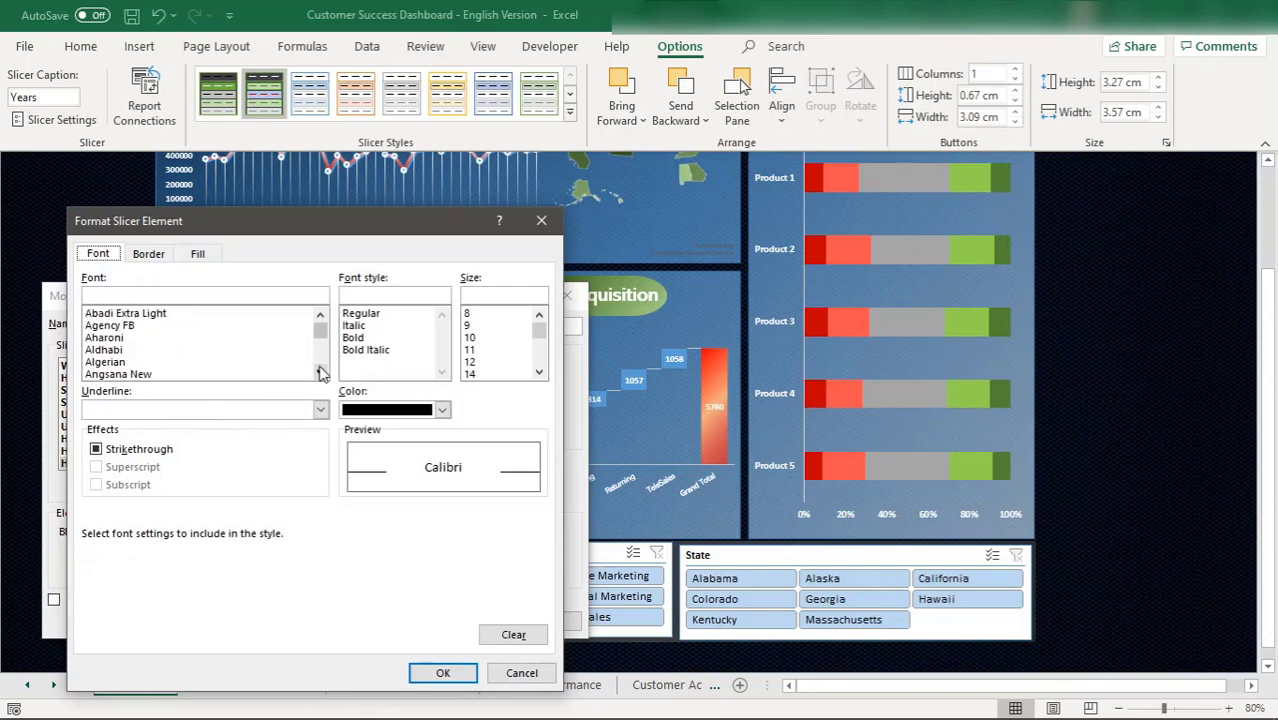
click(110, 362)
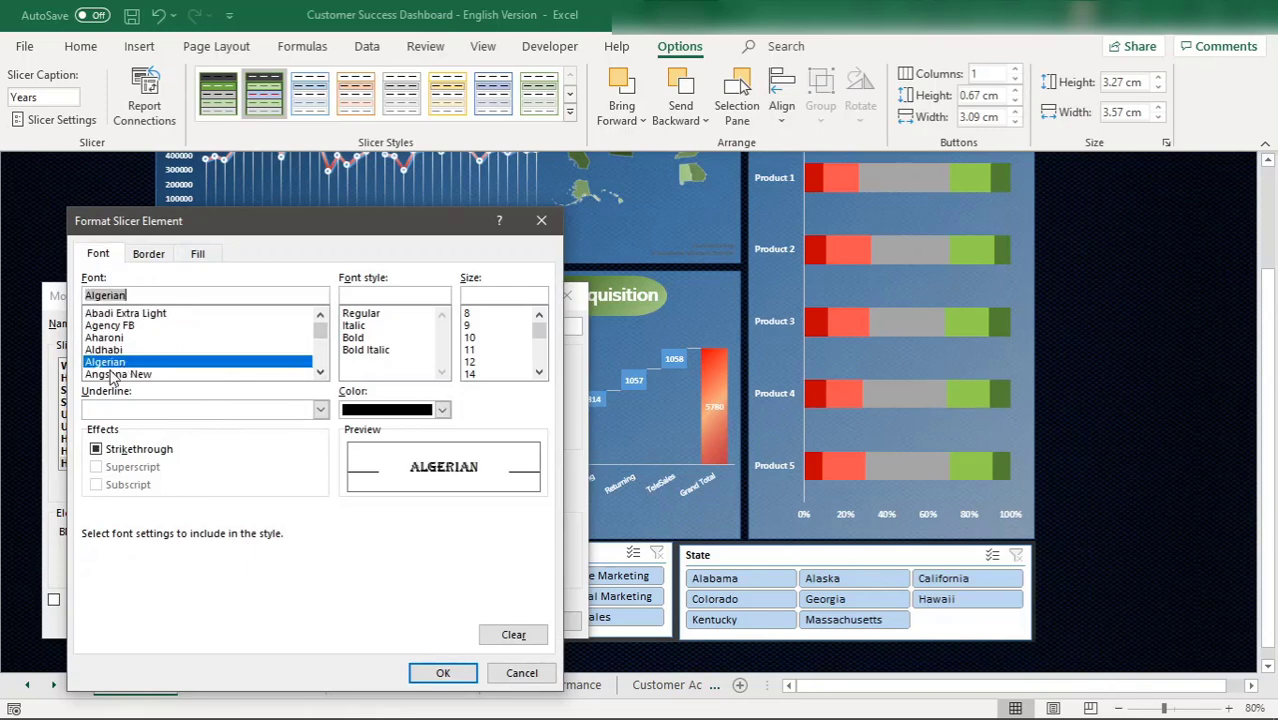
click(111, 340)
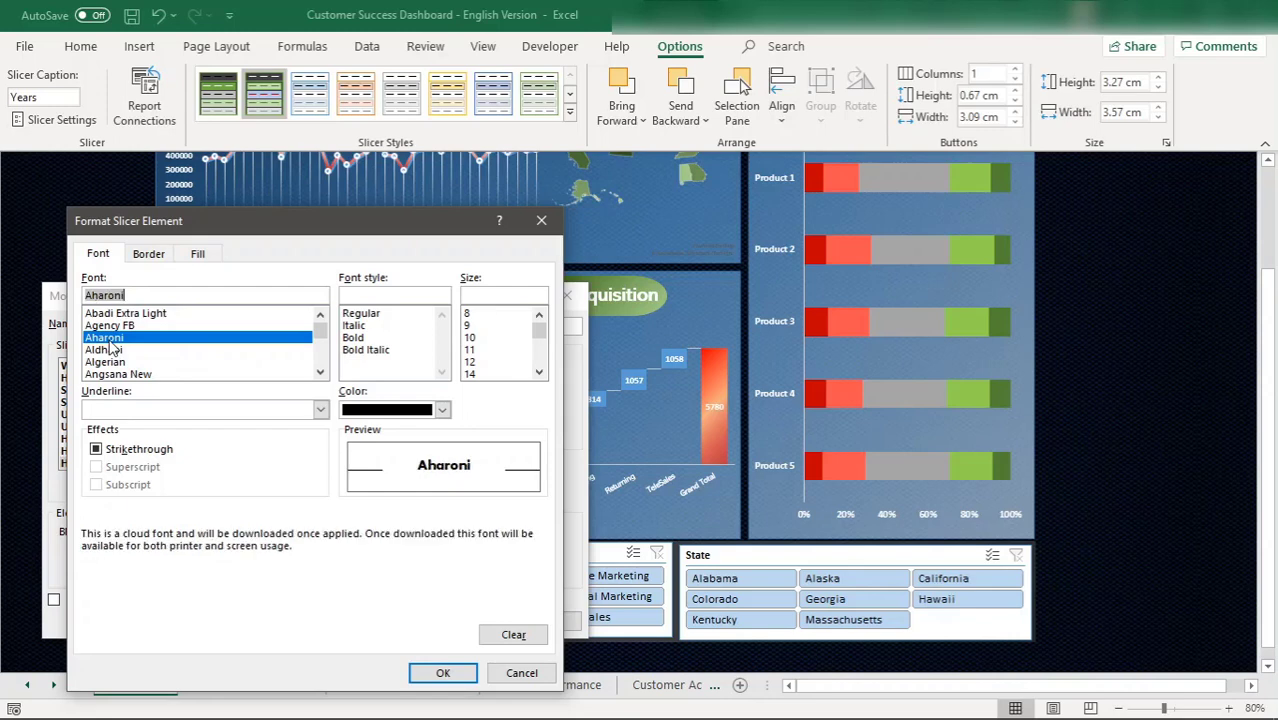
click(370, 350)
click(470, 350)
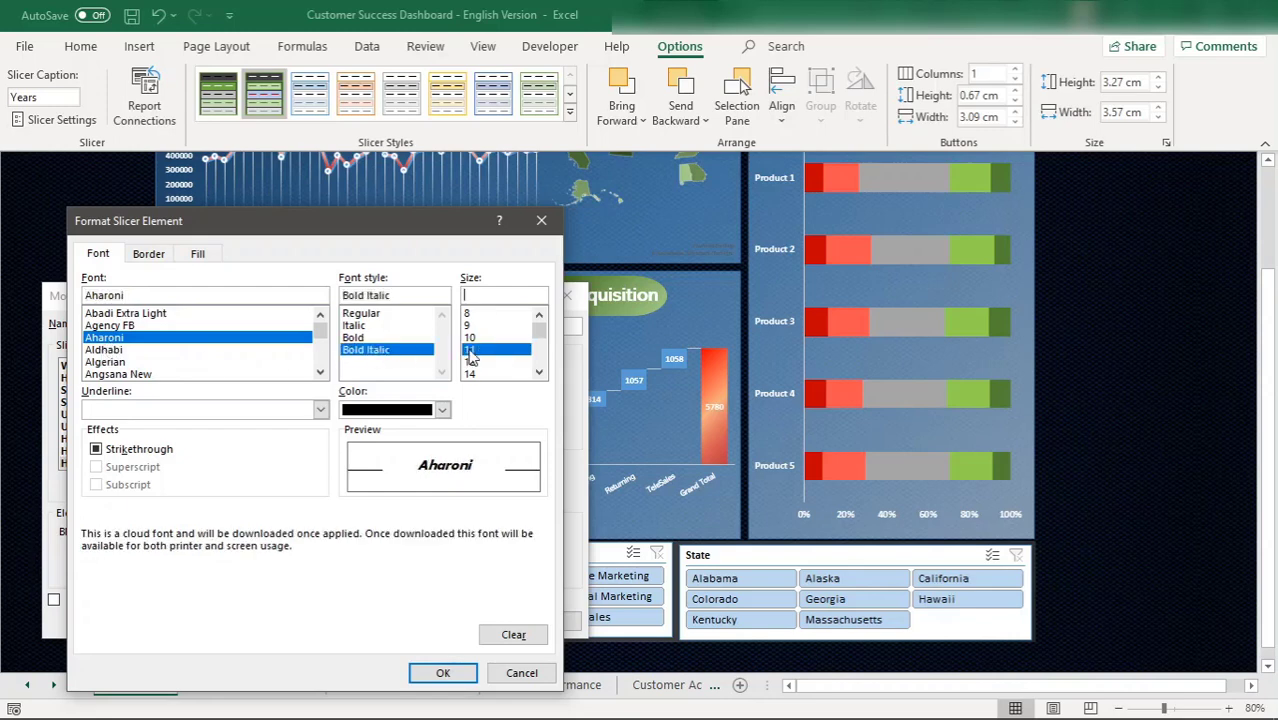
Step: Fill the Hovered Unselected Item with Data element with standard dark blue, apply the style, and filter the Years slicer to 2015
click(148, 253)
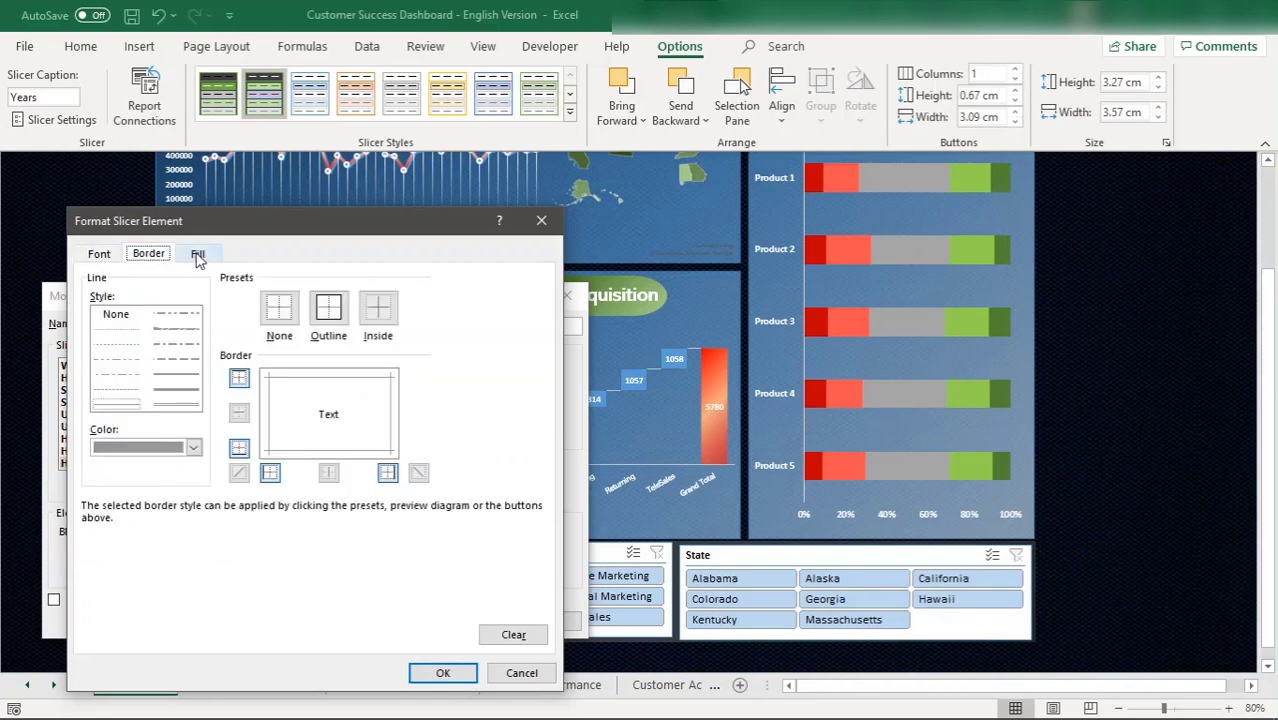
click(198, 255)
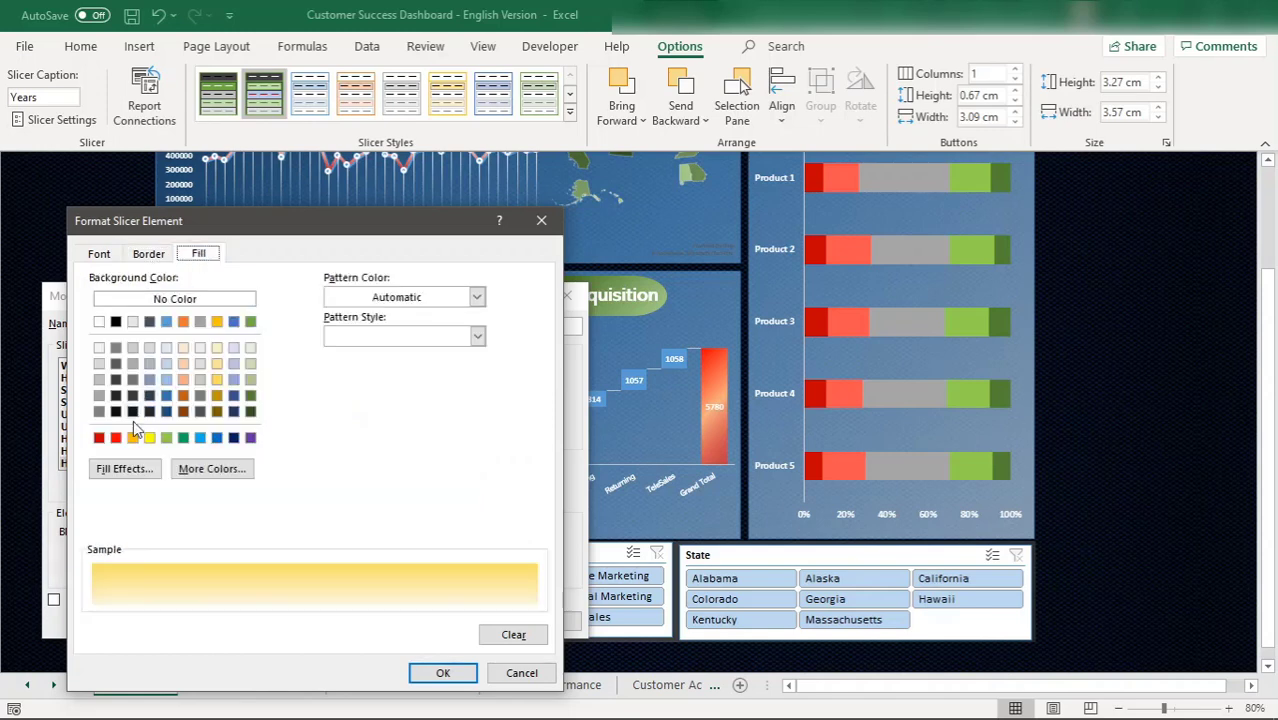
click(233, 437)
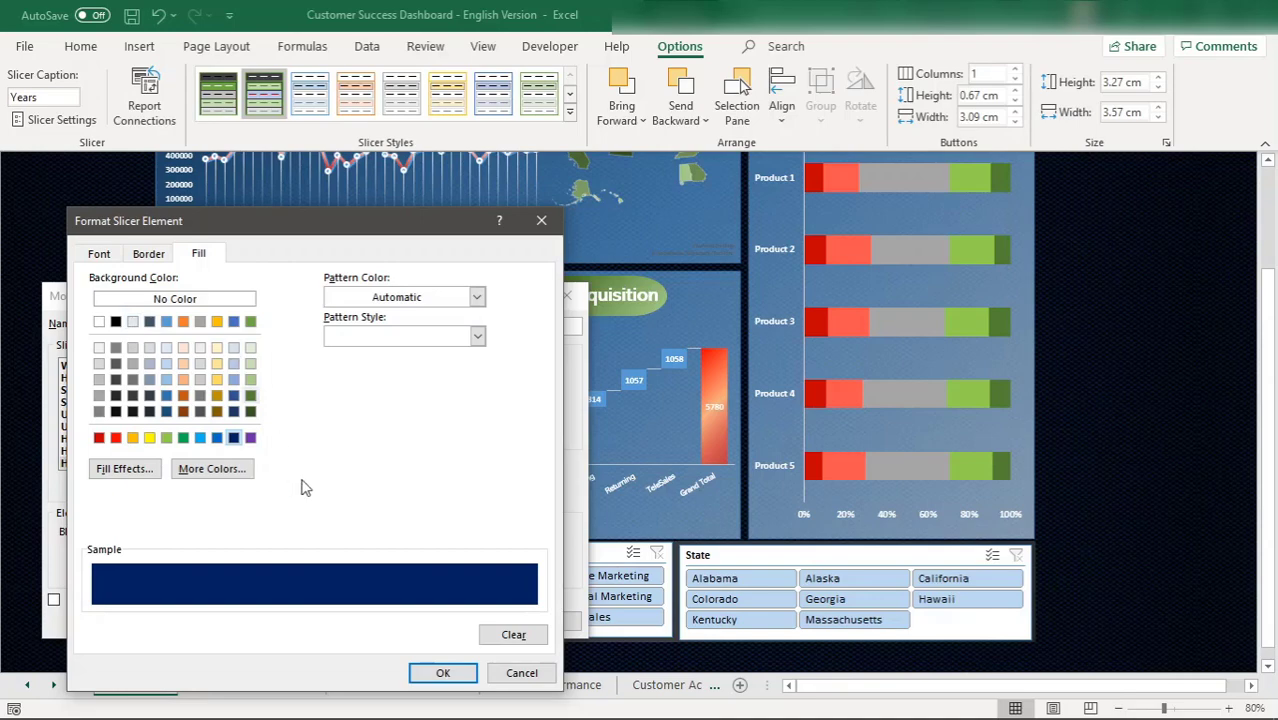
click(445, 672)
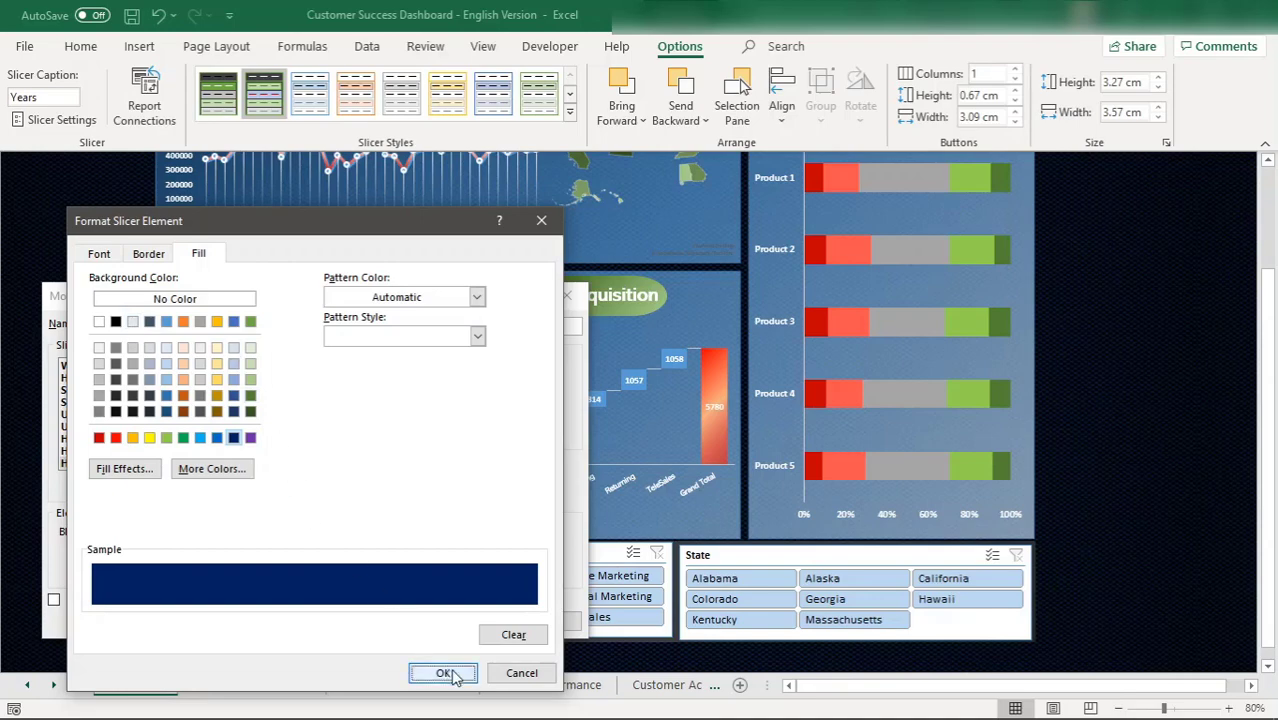
click(468, 621)
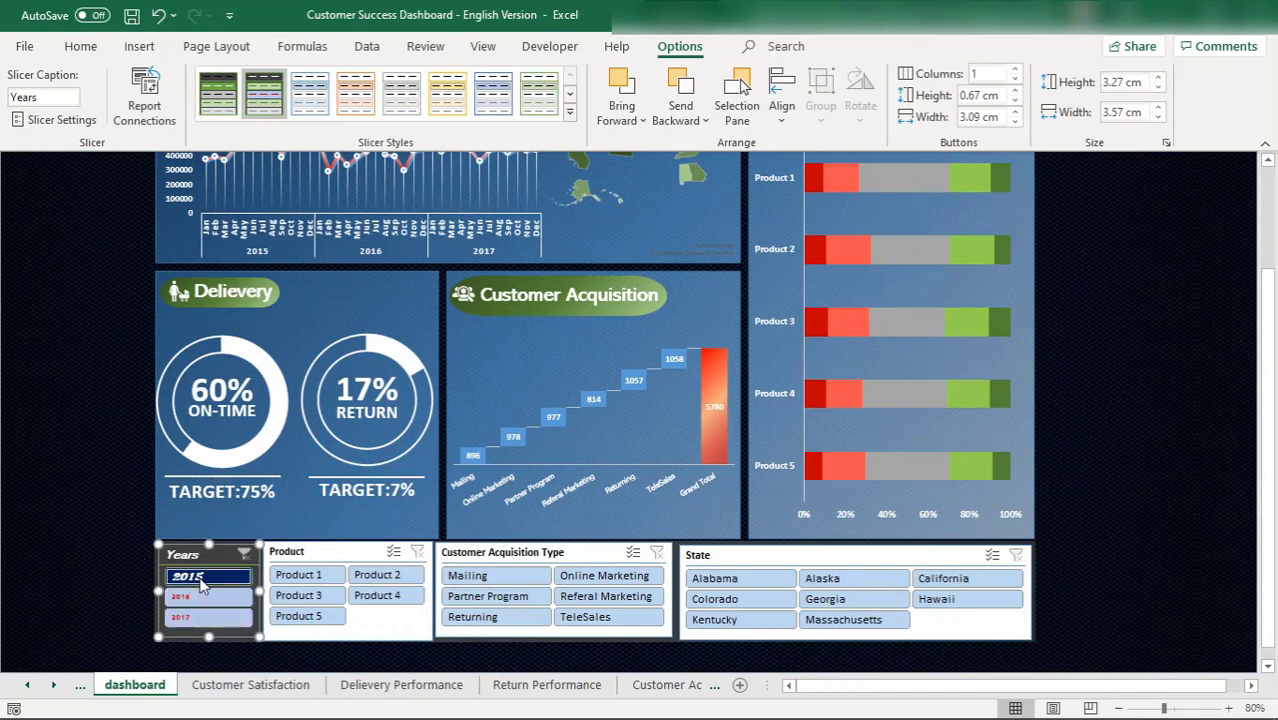
click(197, 577)
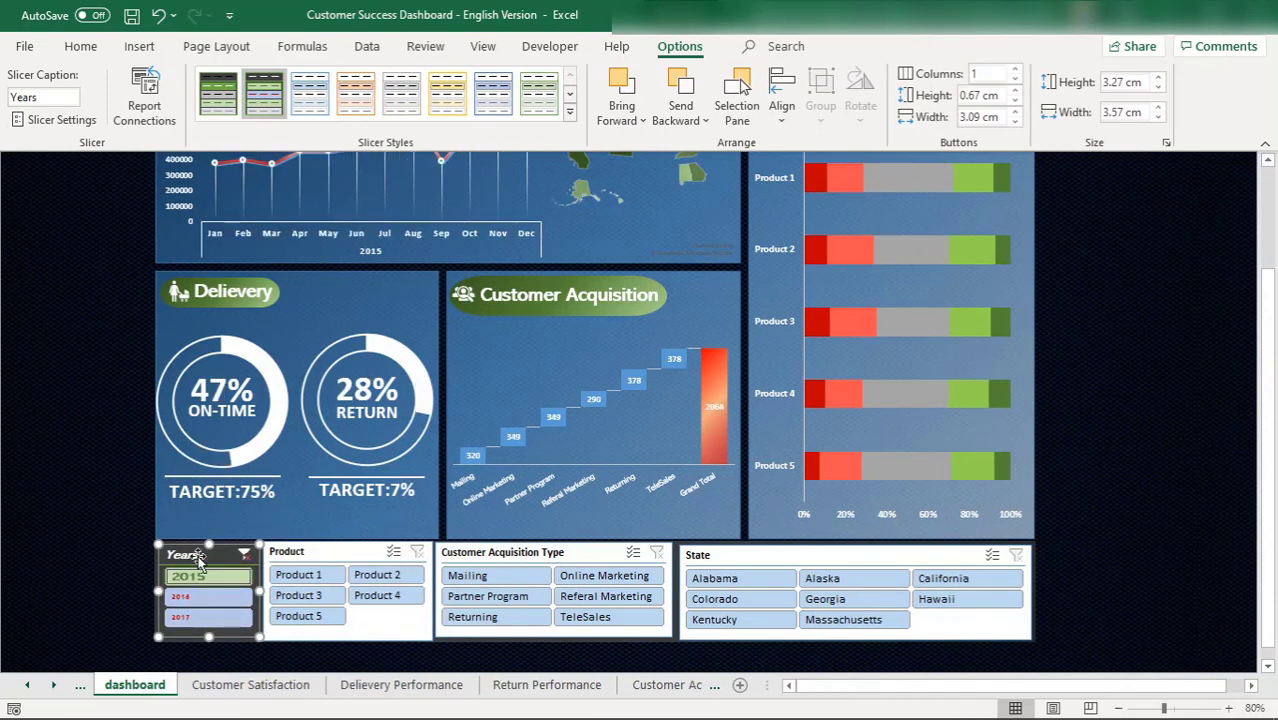
Step: Modify slicer style CustomSlicerEnglish 2, setting the Unselected Item with Data font to Nirmala UI, size 12
right_click(266, 97)
key(Escape)
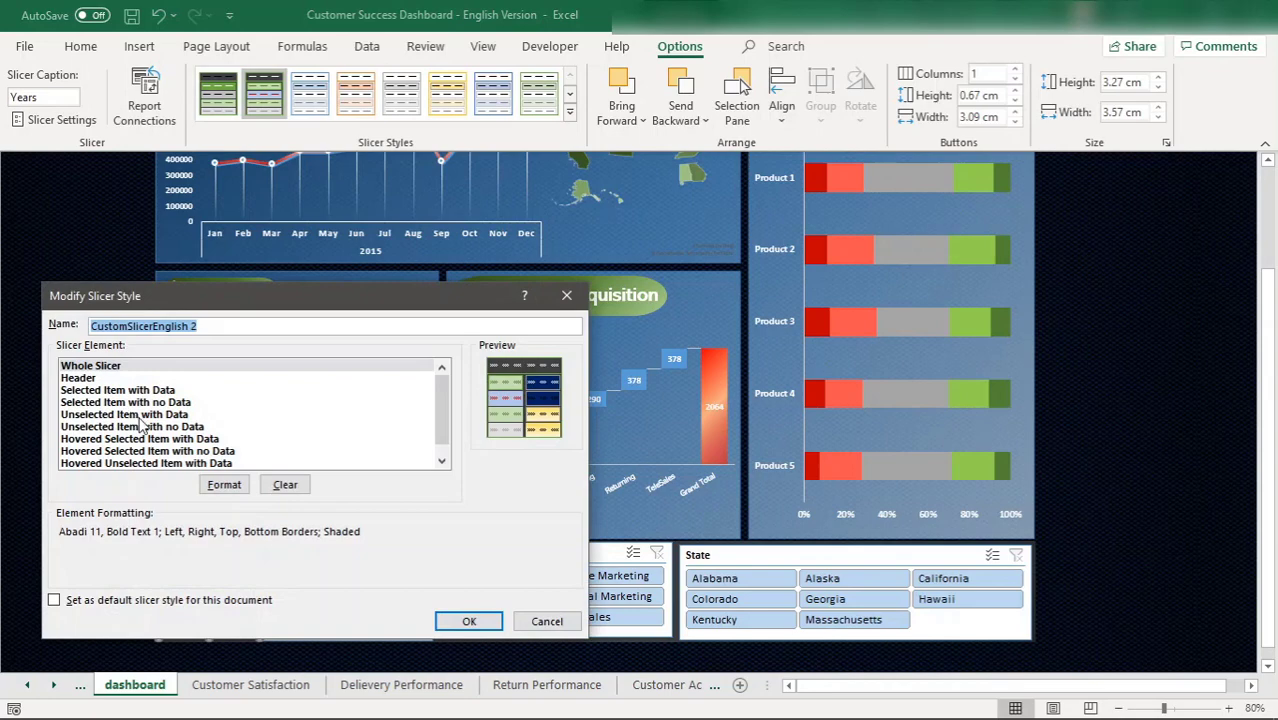
click(140, 414)
click(236, 489)
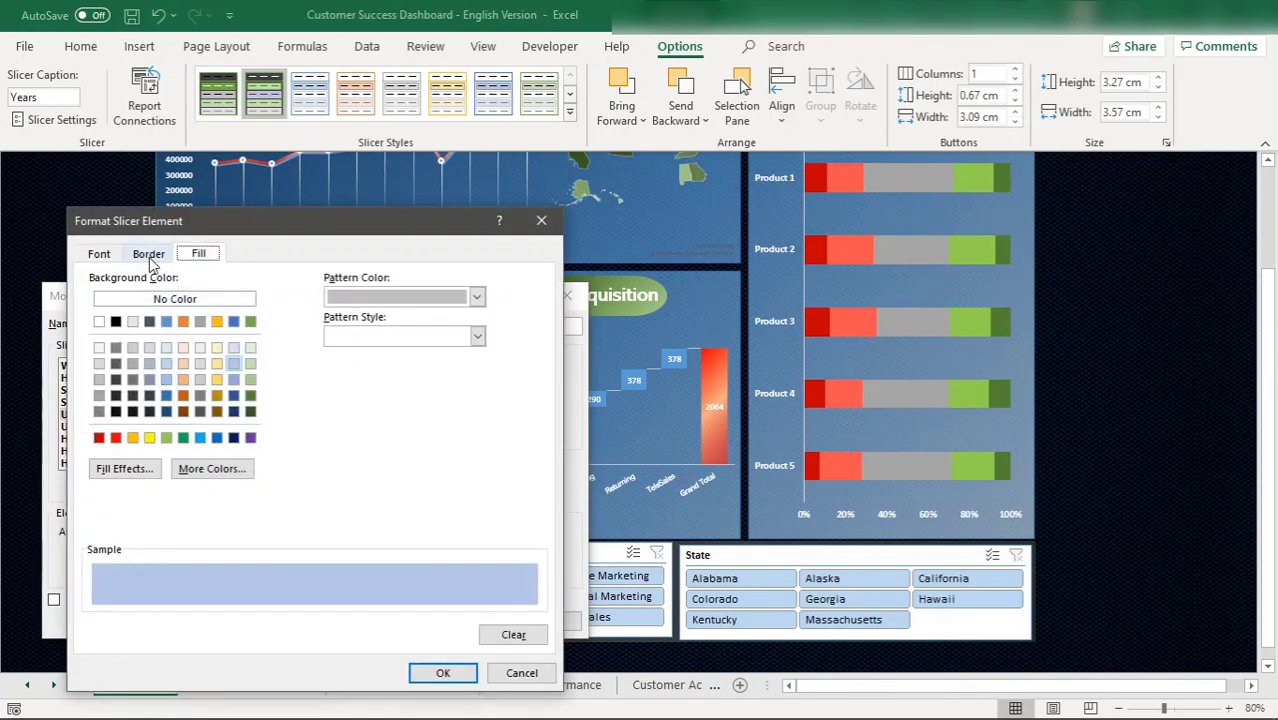
click(149, 256)
click(99, 256)
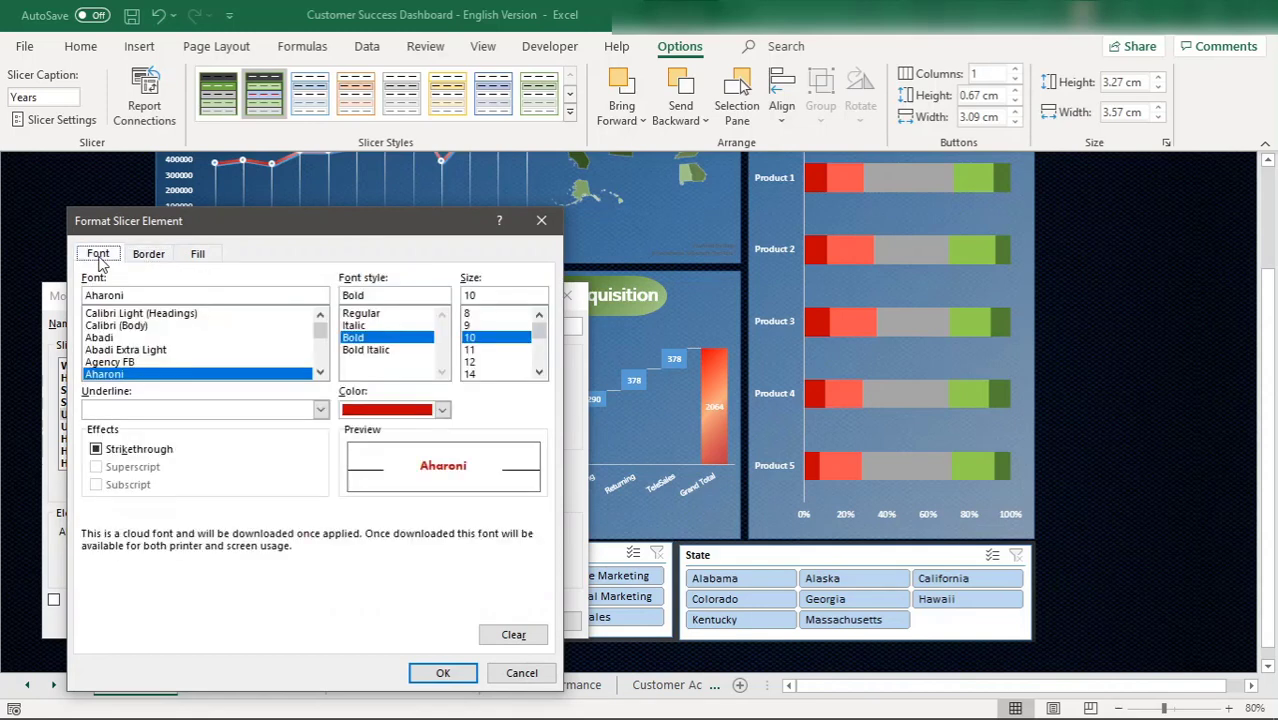
click(469, 361)
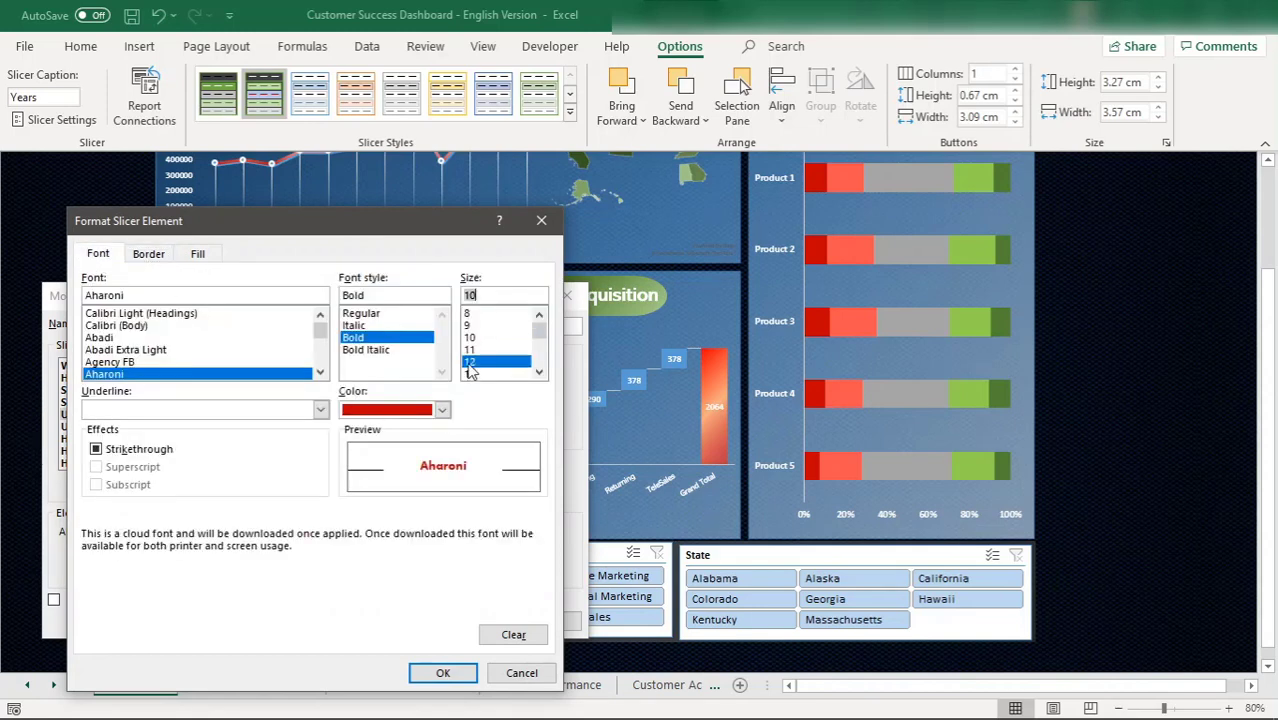
click(127, 350)
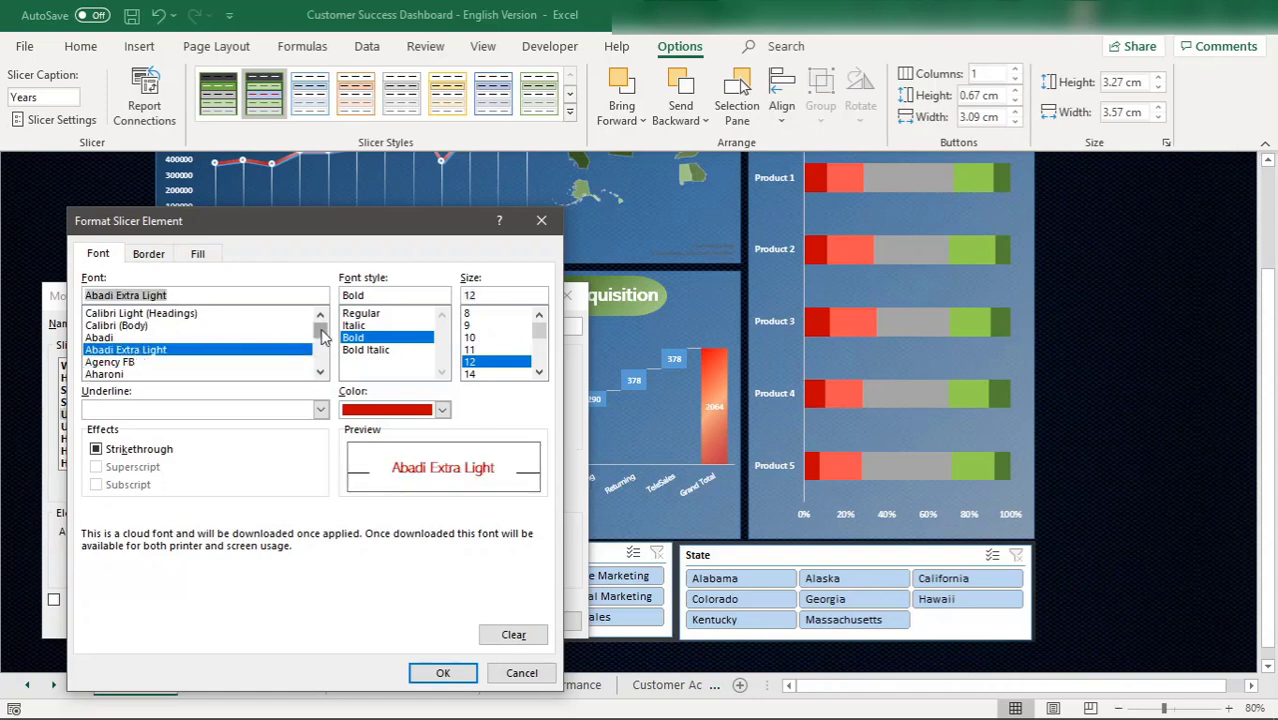
drag(320, 330, 320, 346)
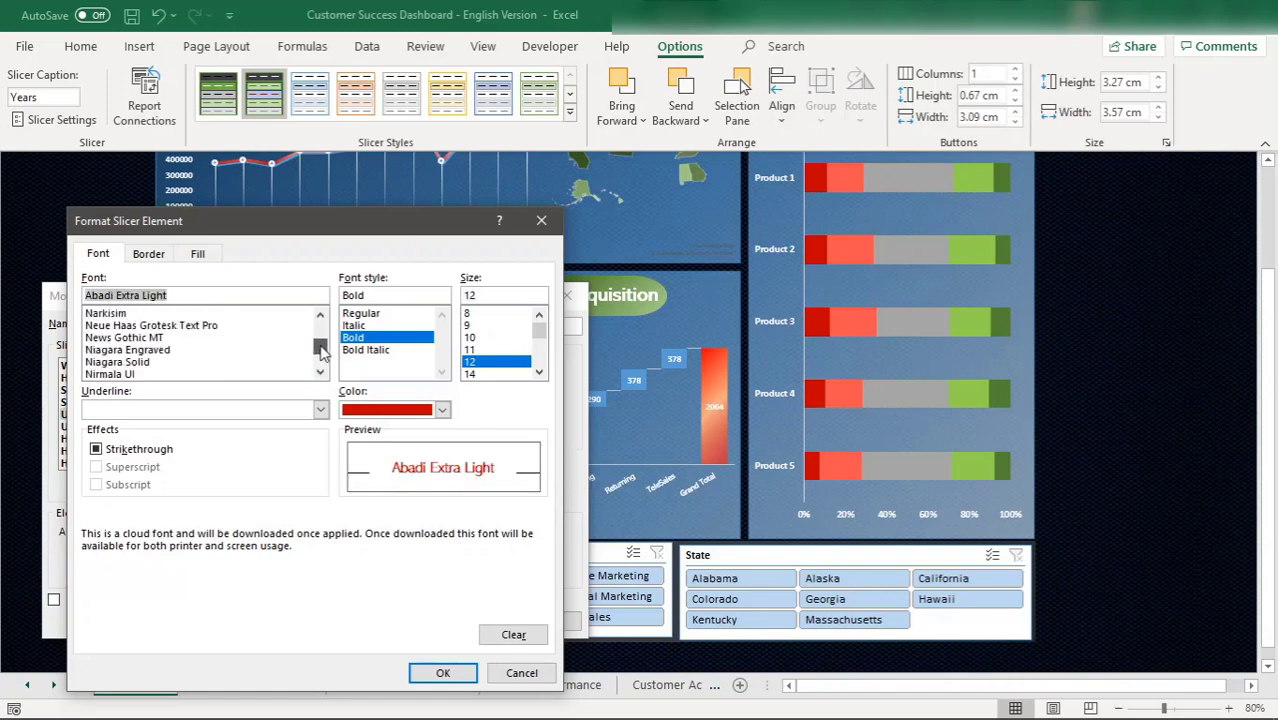
click(106, 374)
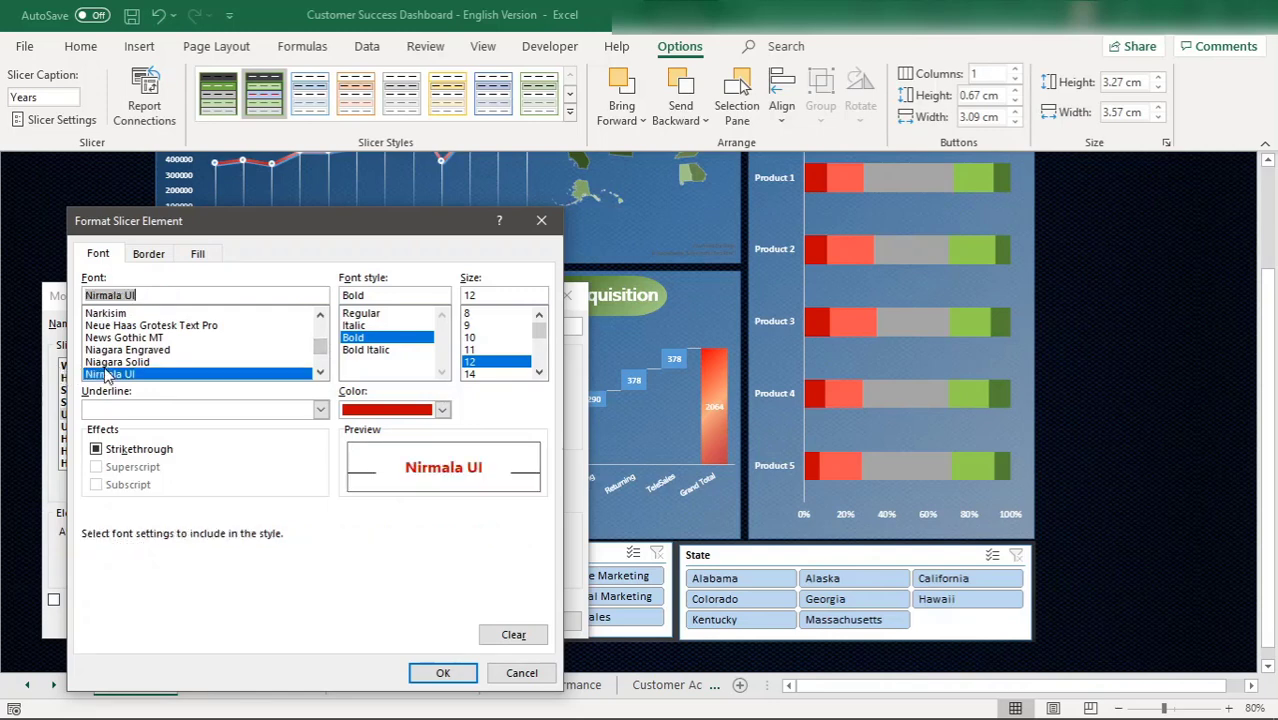
Step: Fill the Unselected Item with Data element with the lightest blue theme shade and apply the style changes
click(149, 253)
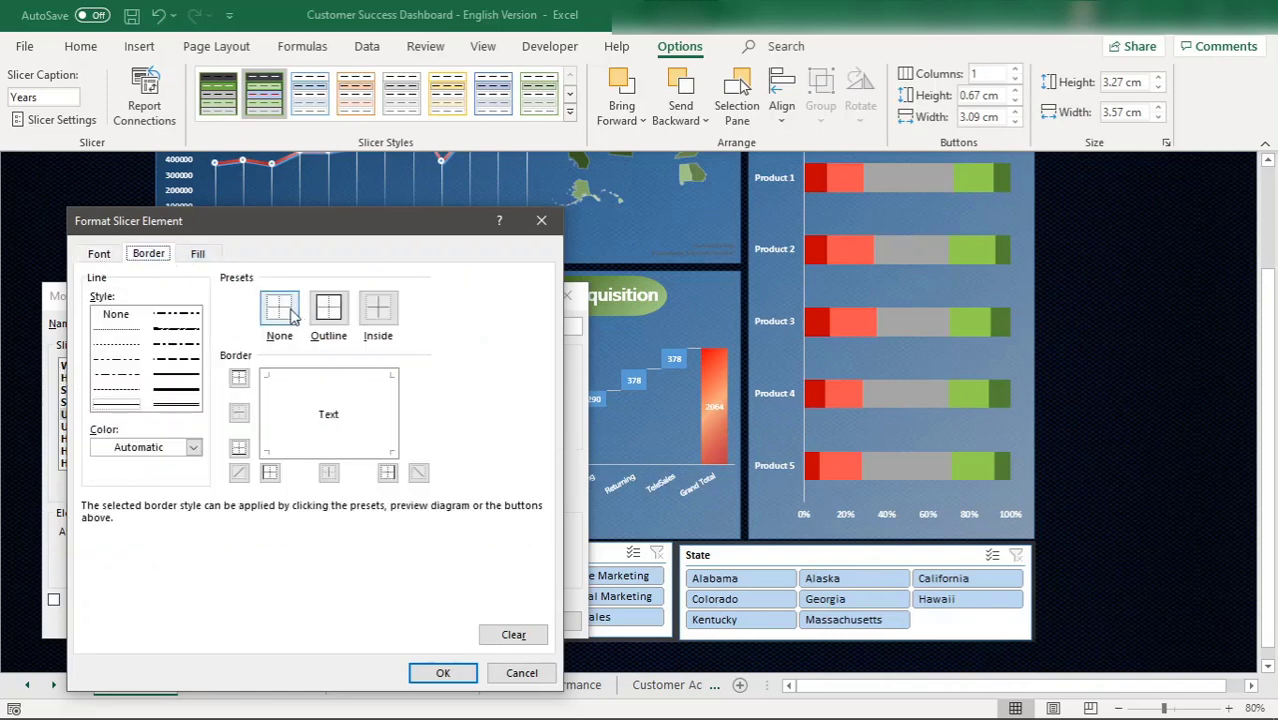
click(196, 256)
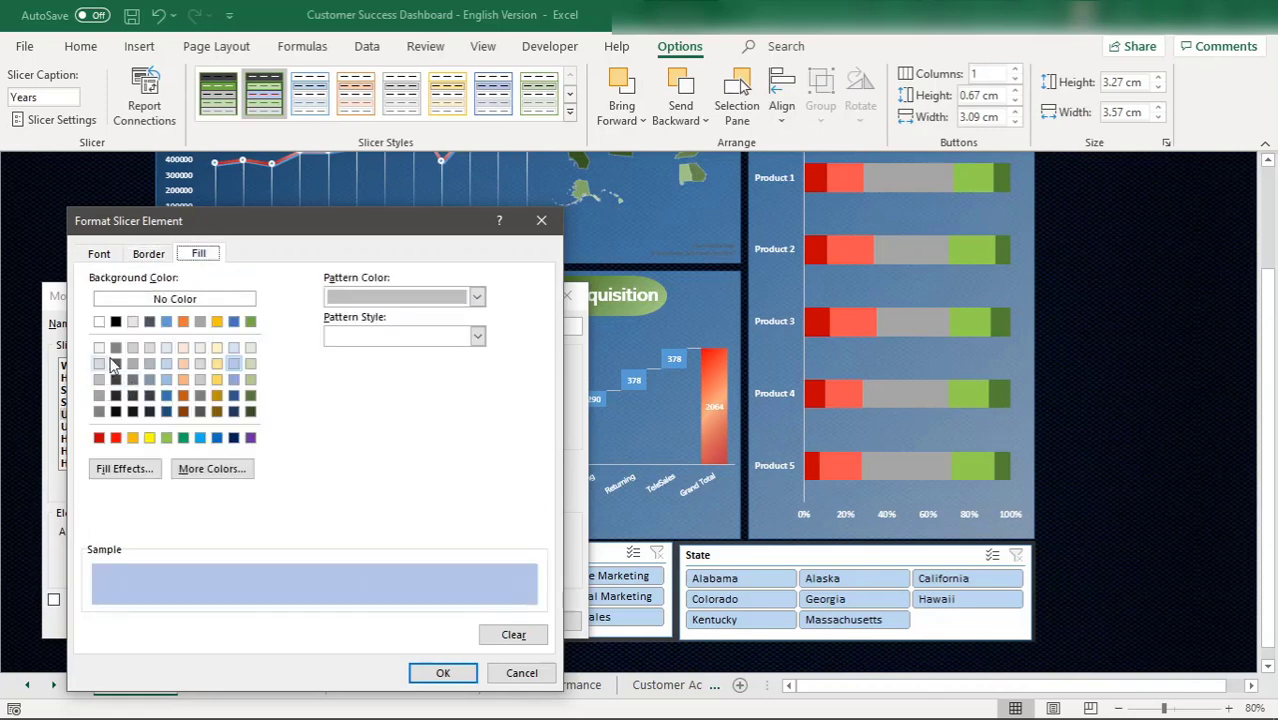
click(168, 351)
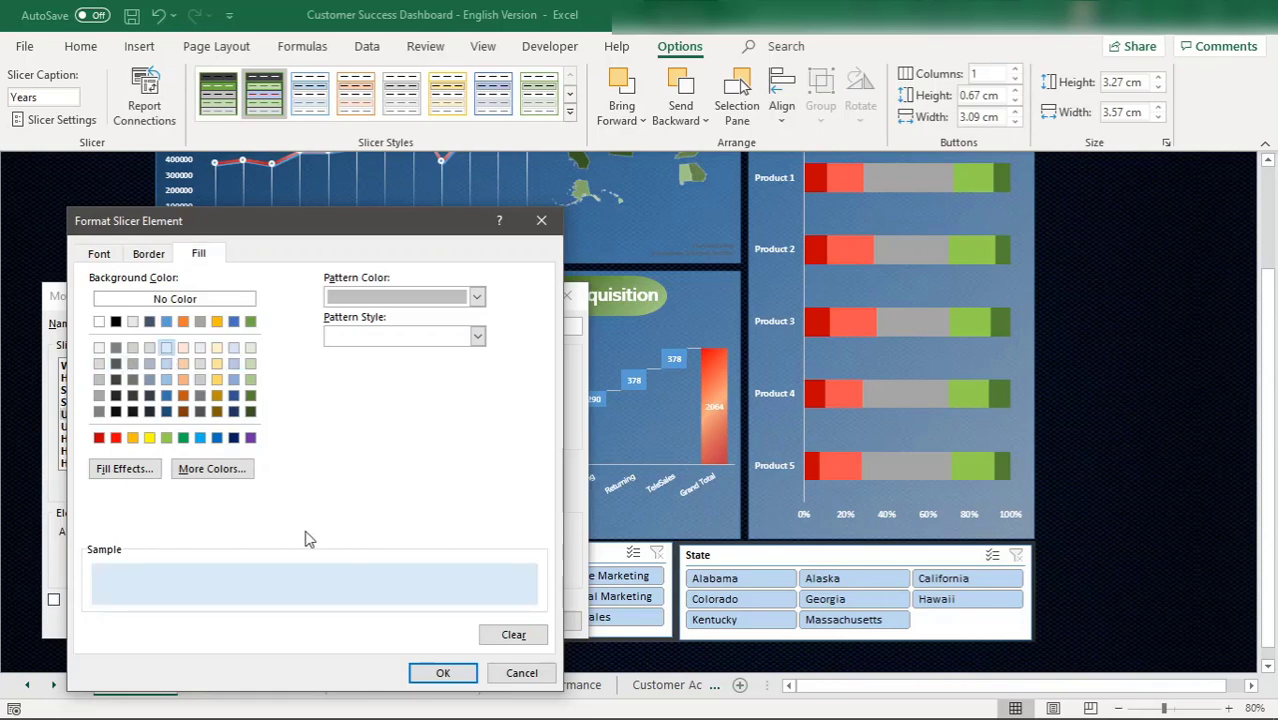
click(437, 673)
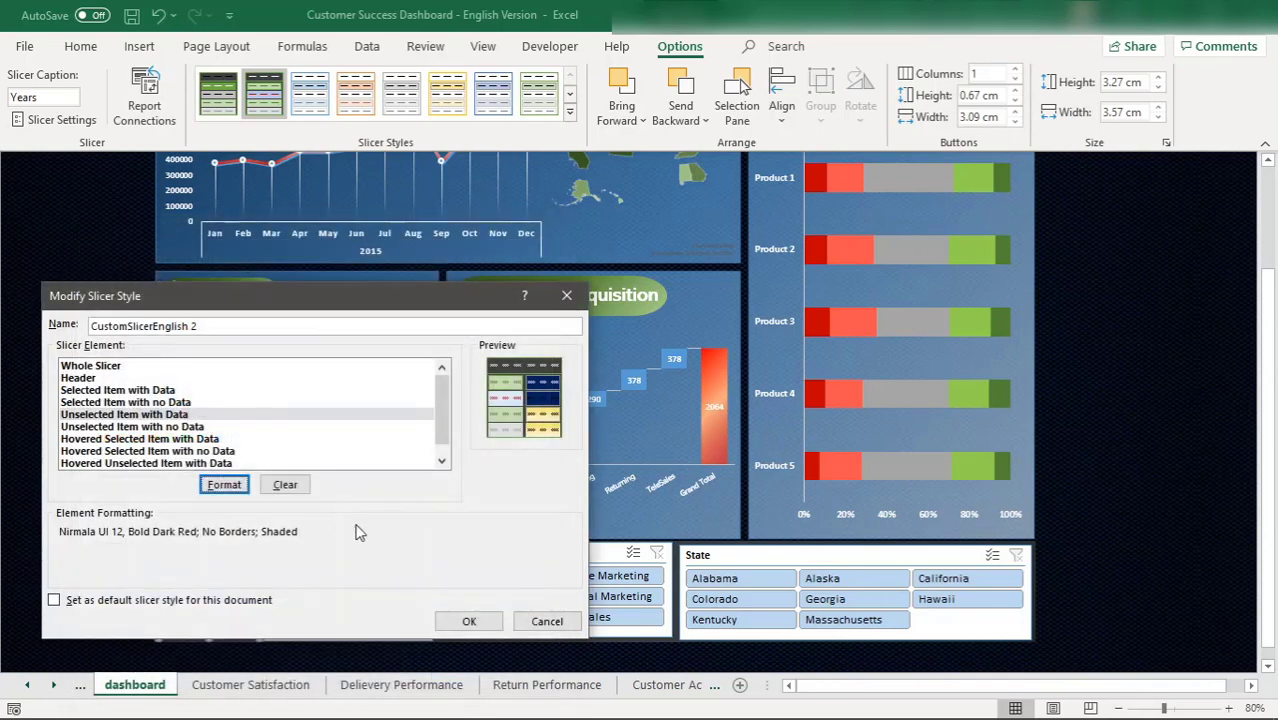
click(469, 621)
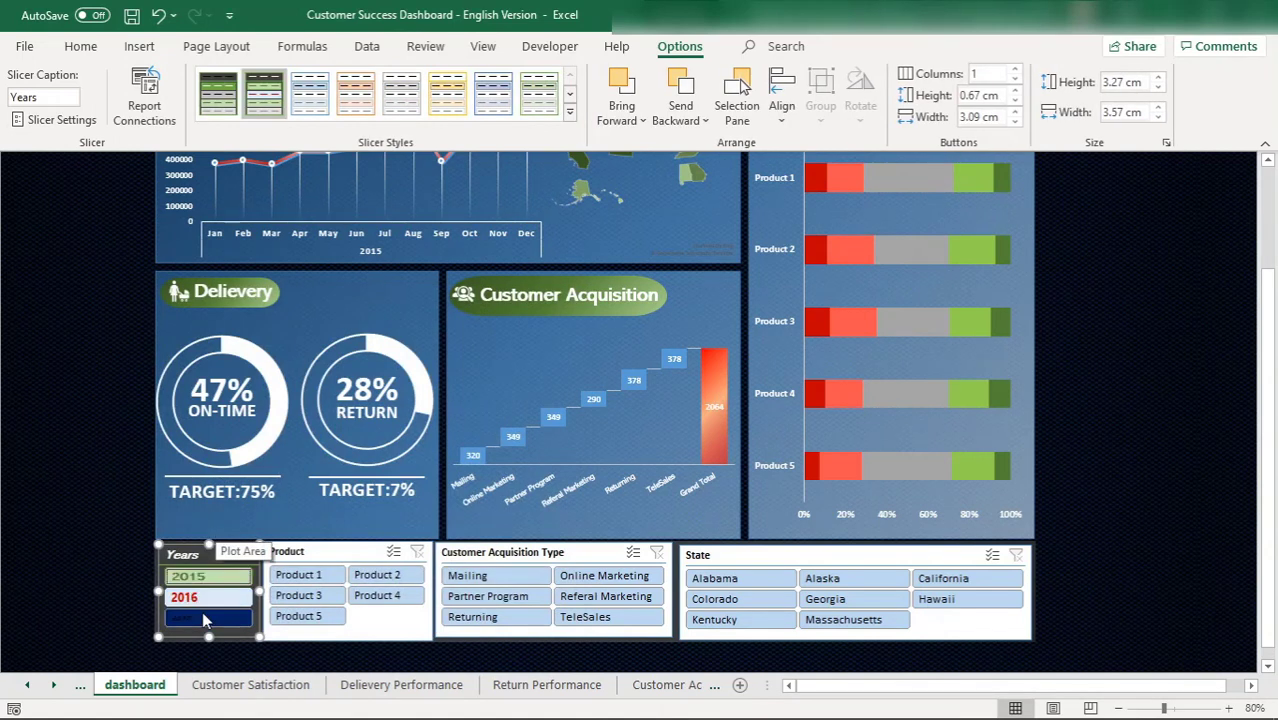
Step: Compare the first custom style on the Years slicer, reapplying CustomSlicerEnglish 2, and clear the slicer's filter
click(226, 104)
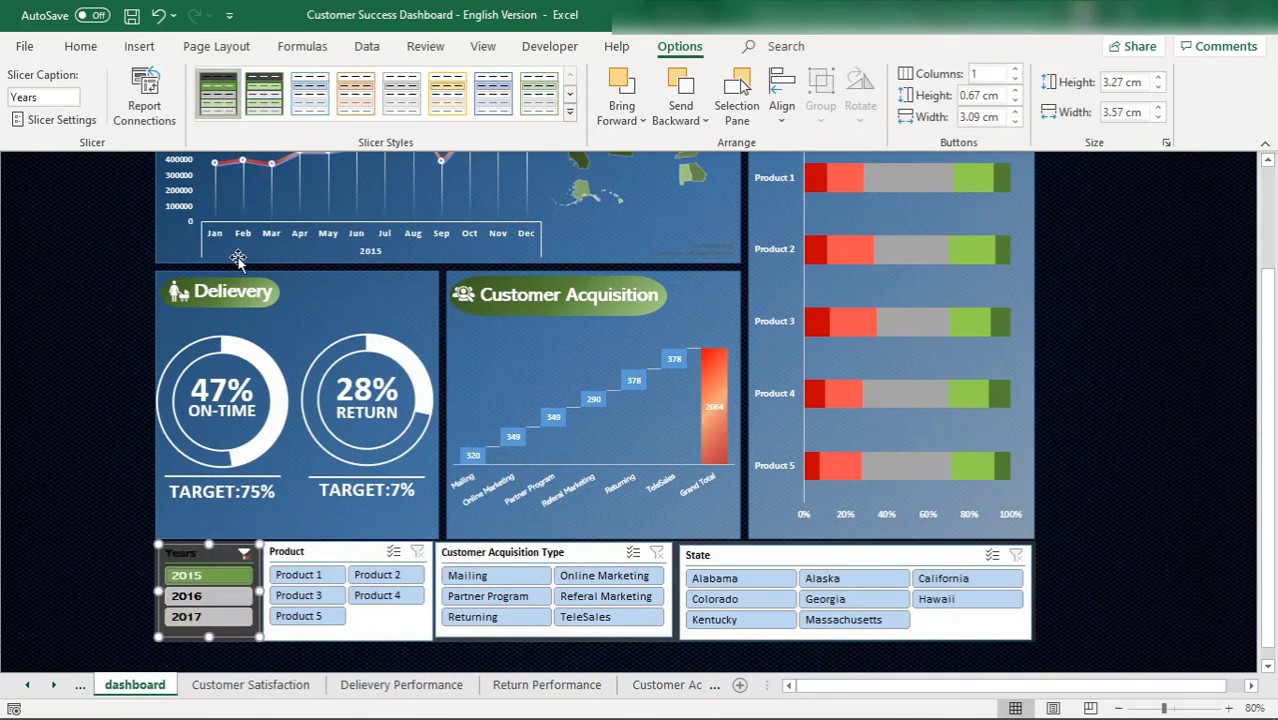
click(264, 93)
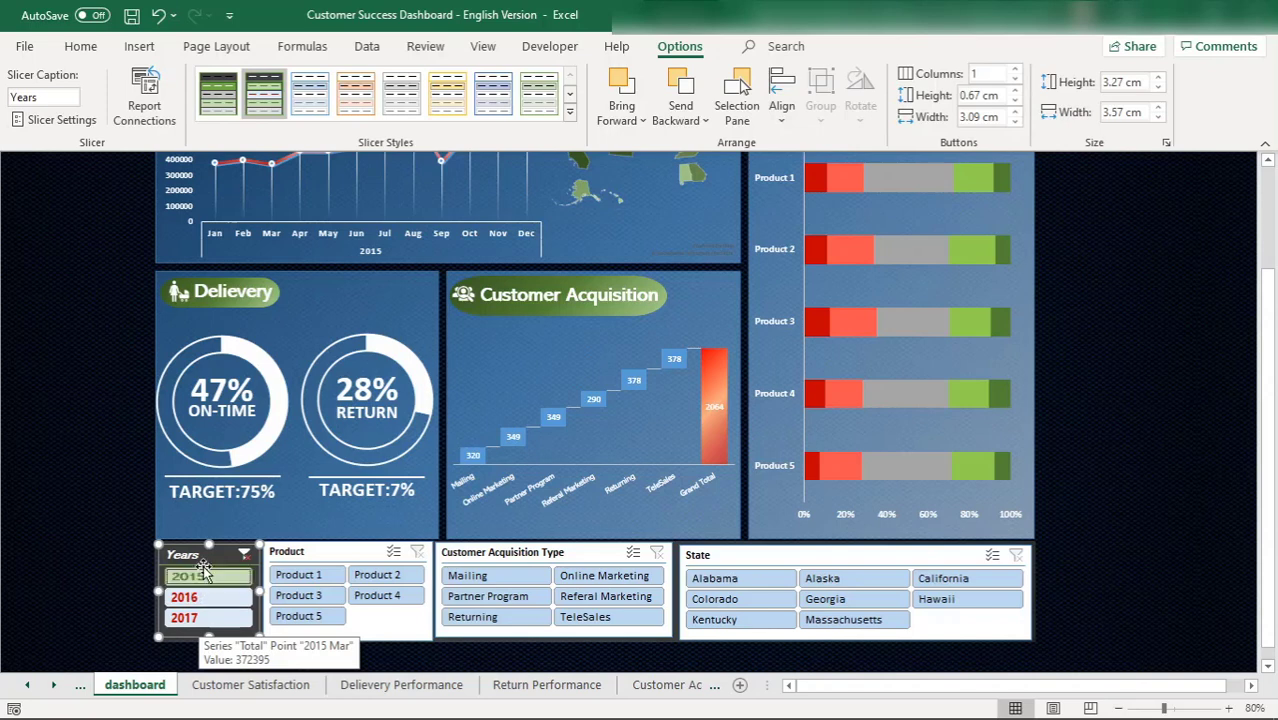
click(244, 556)
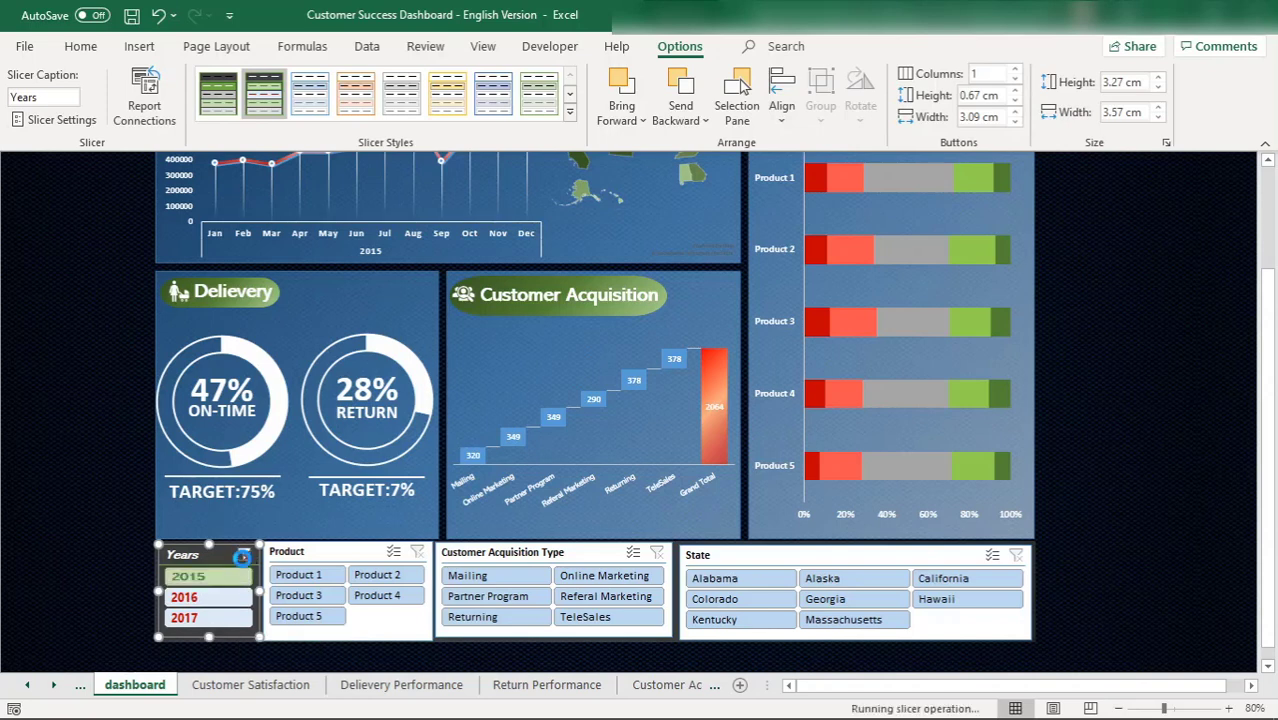
Step: Modify slicer style CustomSlicerEnglish 2, setting the Hovered Selected Item with Data font size to 14
right_click(255, 118)
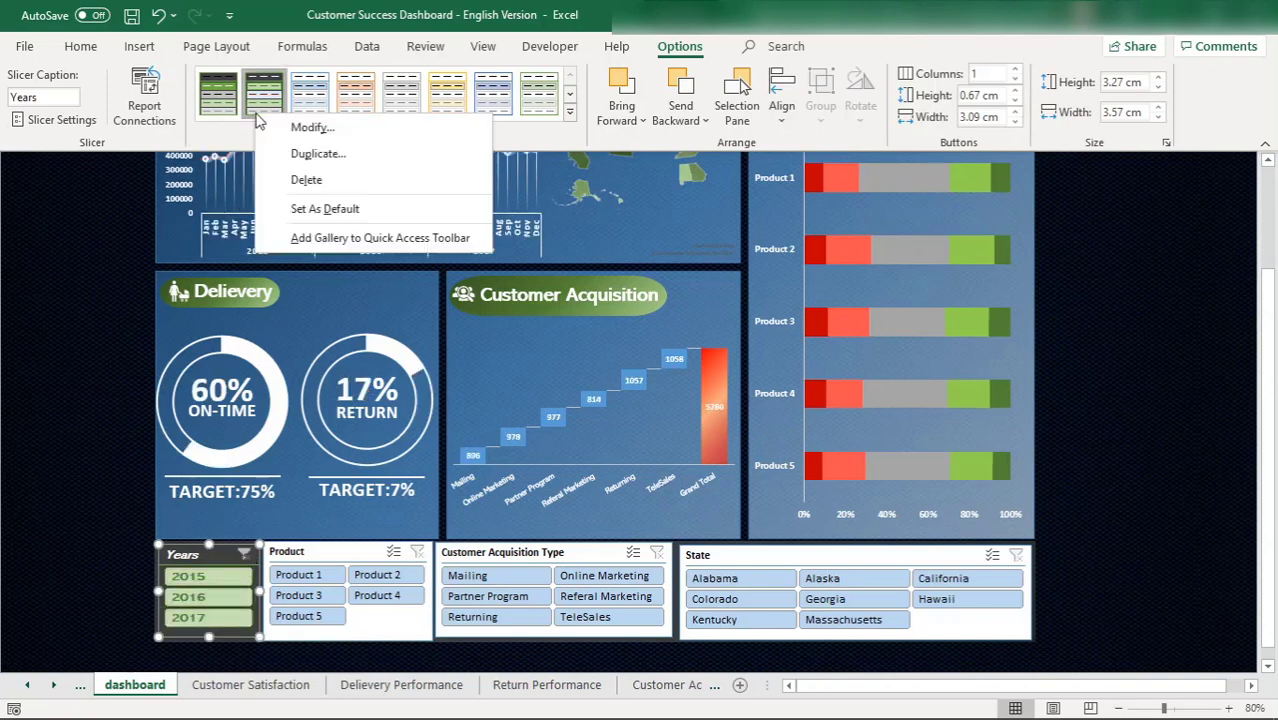
click(295, 124)
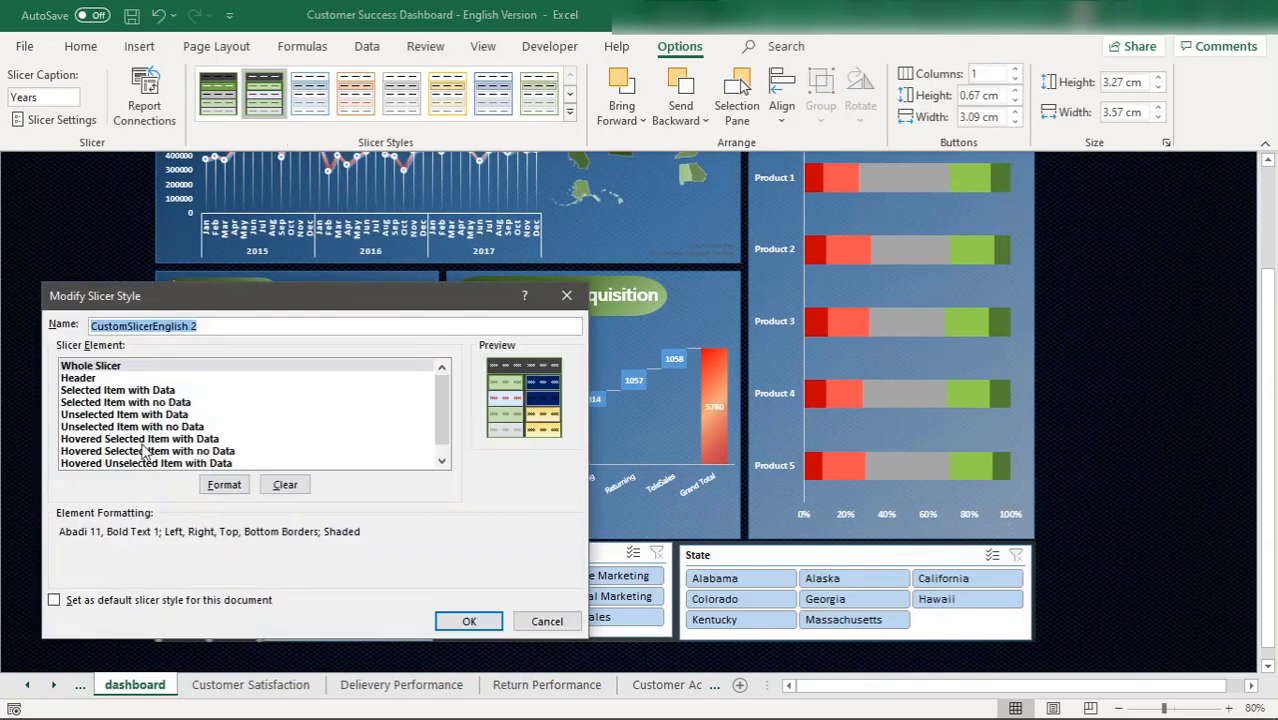
click(145, 451)
click(155, 428)
click(155, 440)
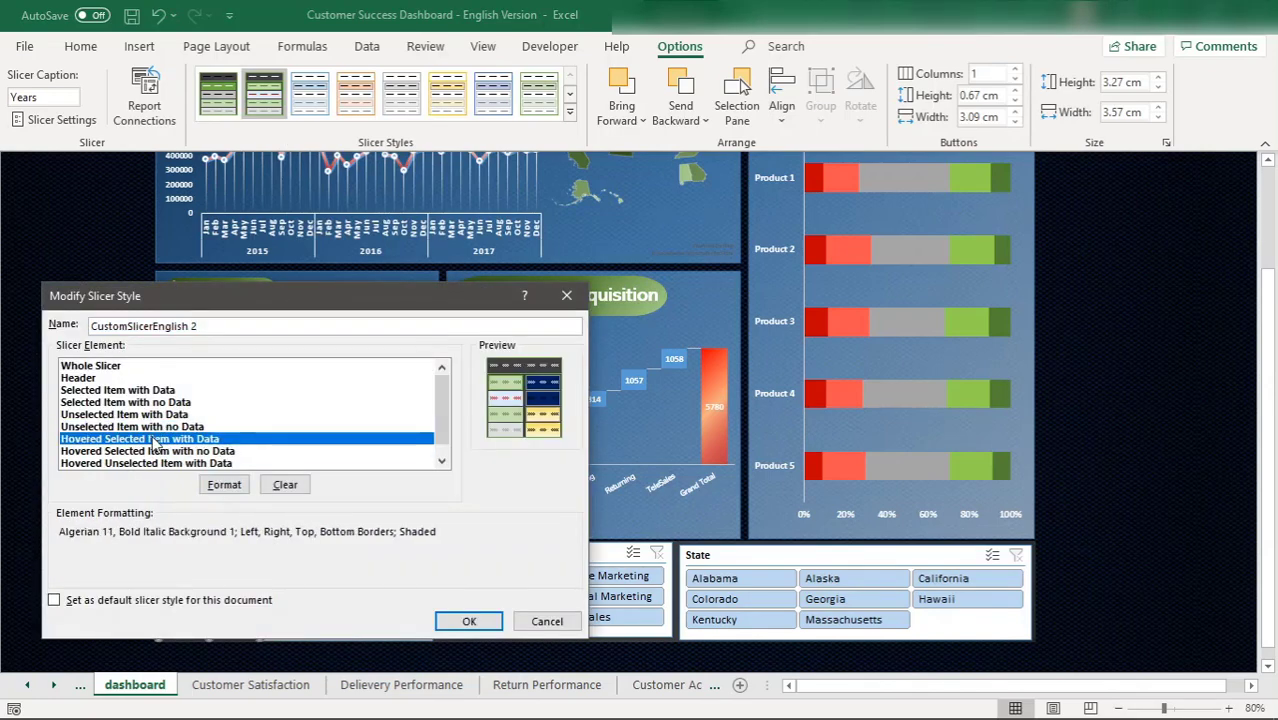
click(224, 484)
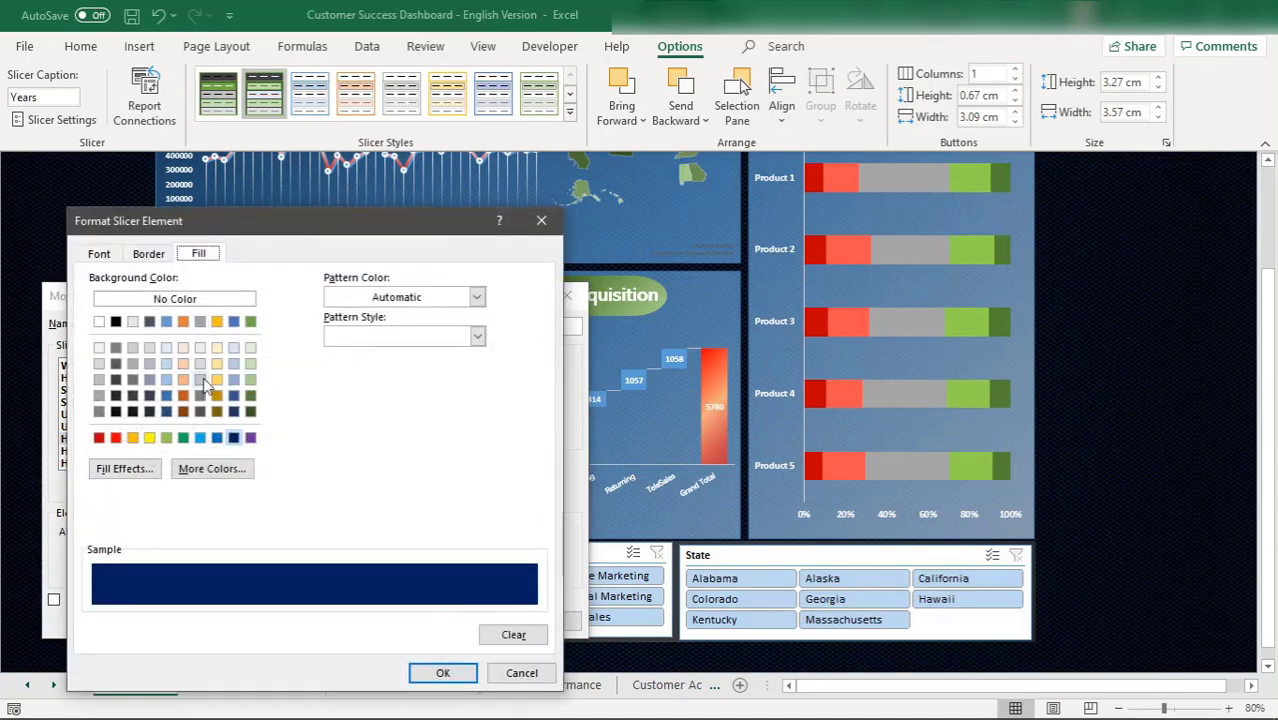
click(142, 254)
click(98, 254)
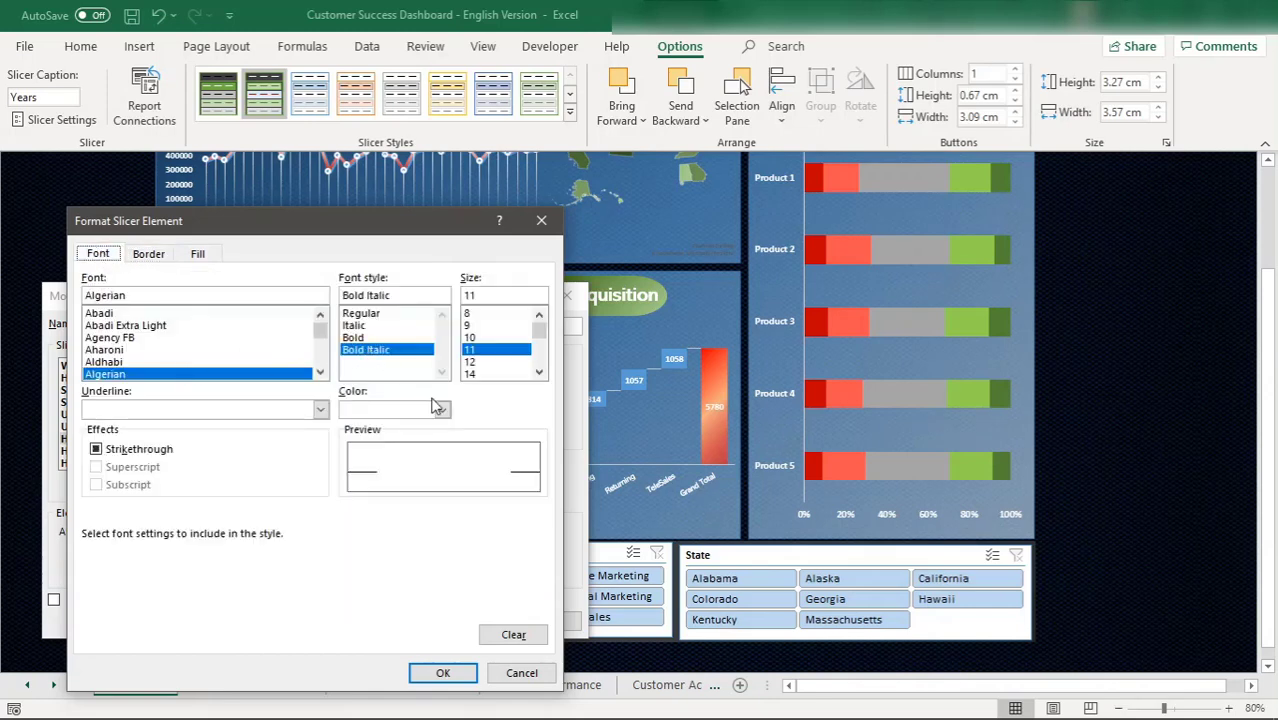
click(476, 374)
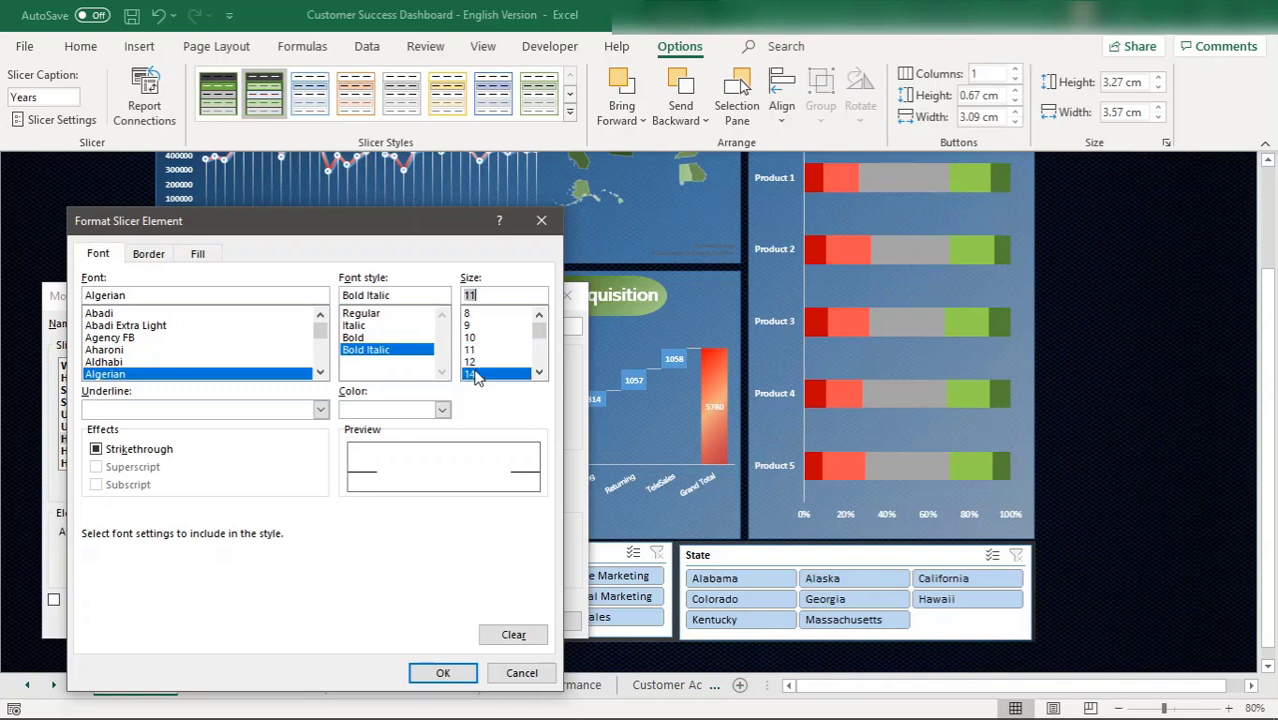
Step: Change the Hovered Selected Item with Data font to Arial Nova
click(148, 254)
click(100, 254)
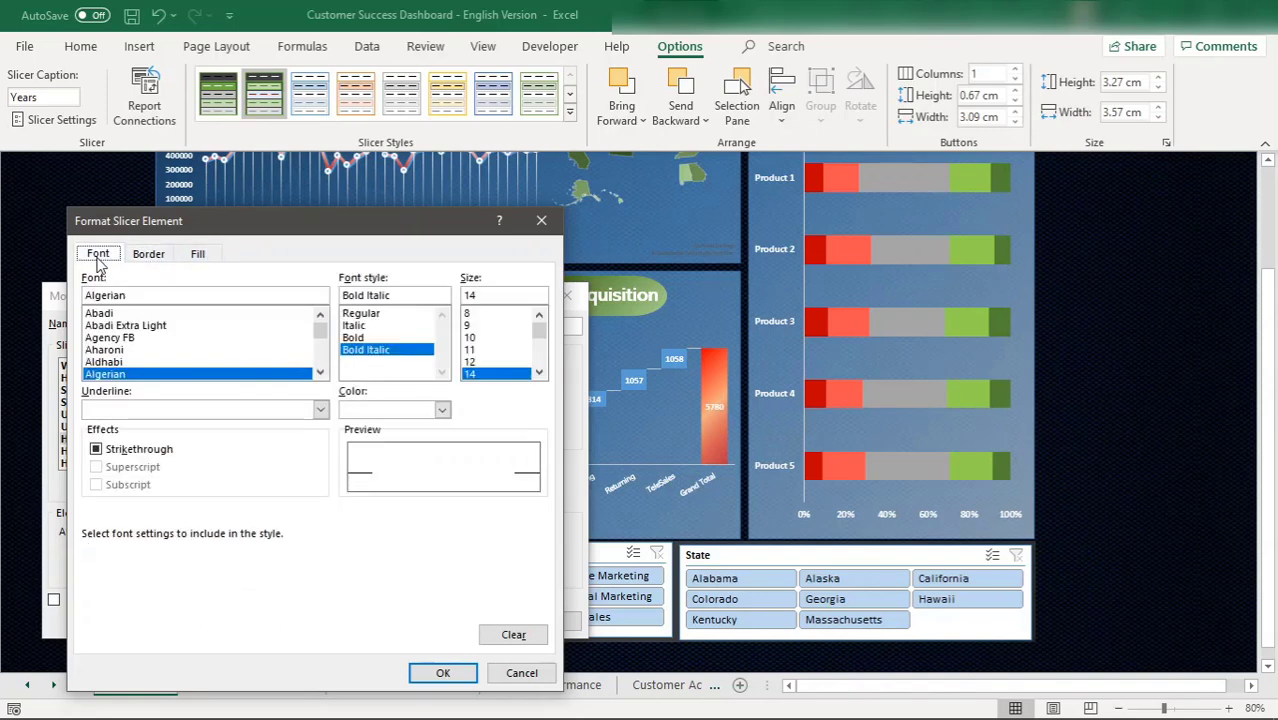
click(320, 372)
click(320, 372)
click(320, 372)
click(320, 372)
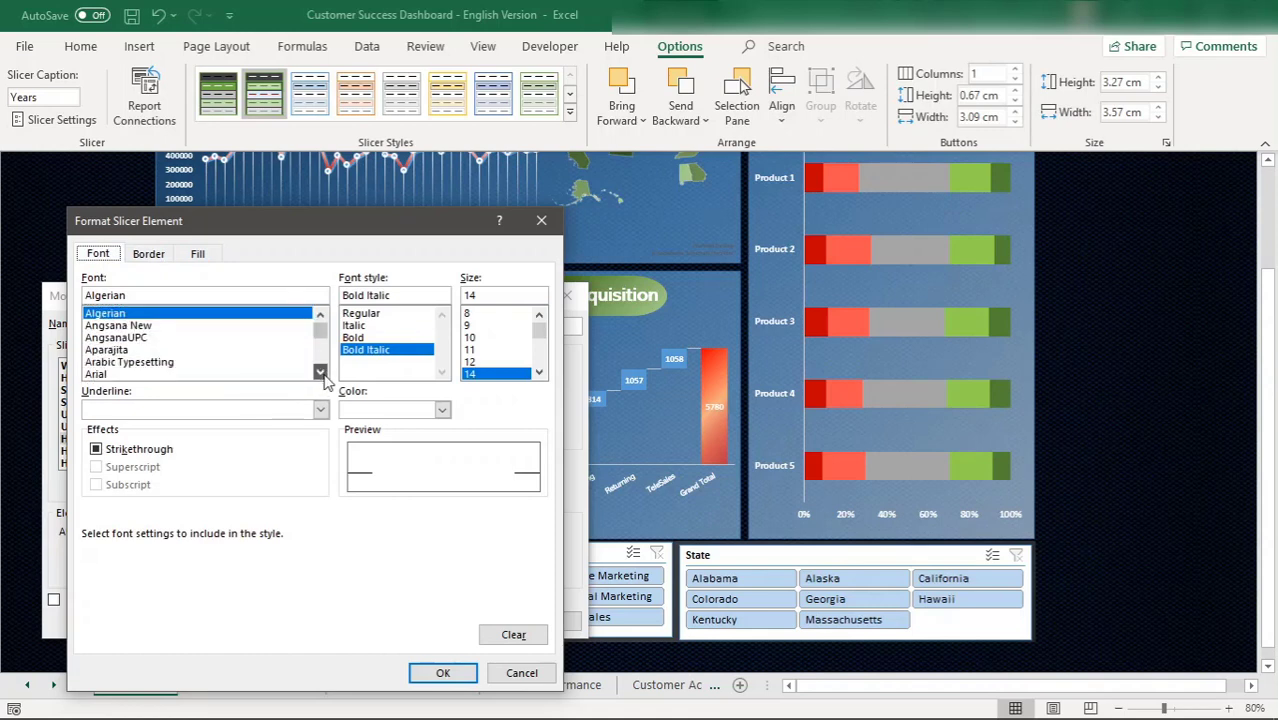
click(320, 372)
click(320, 372)
click(320, 372)
click(320, 372)
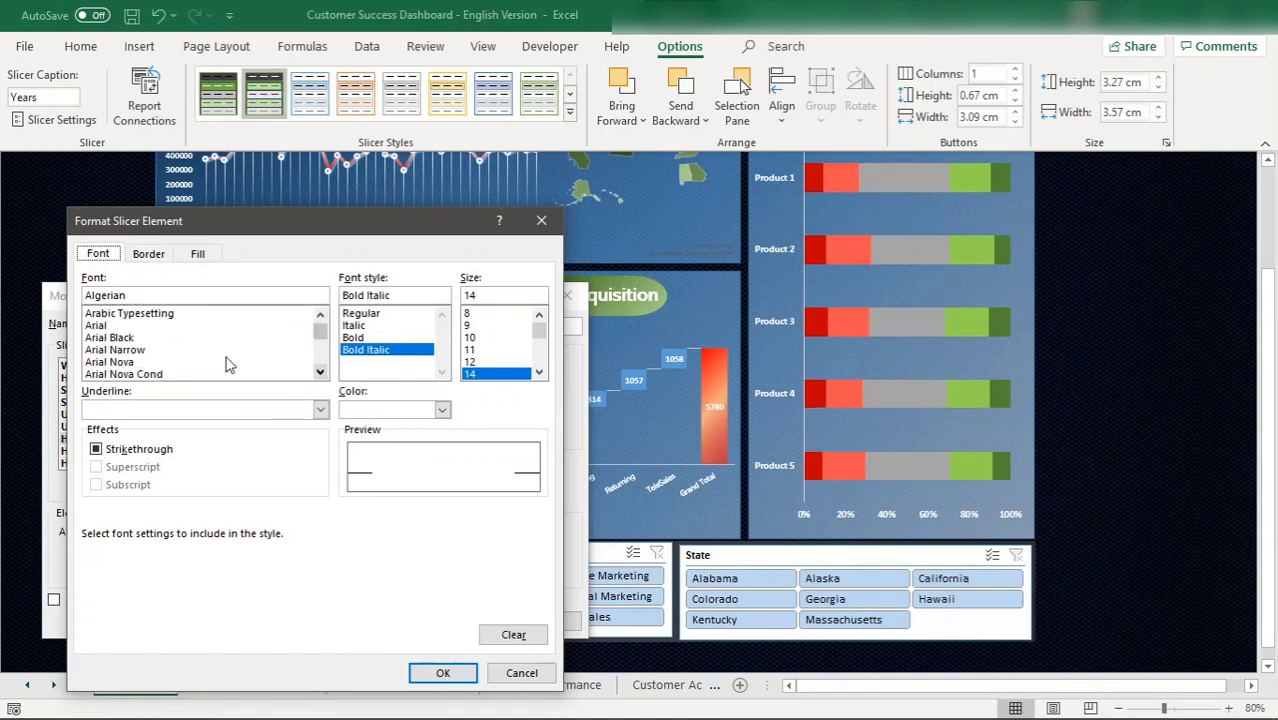
click(116, 363)
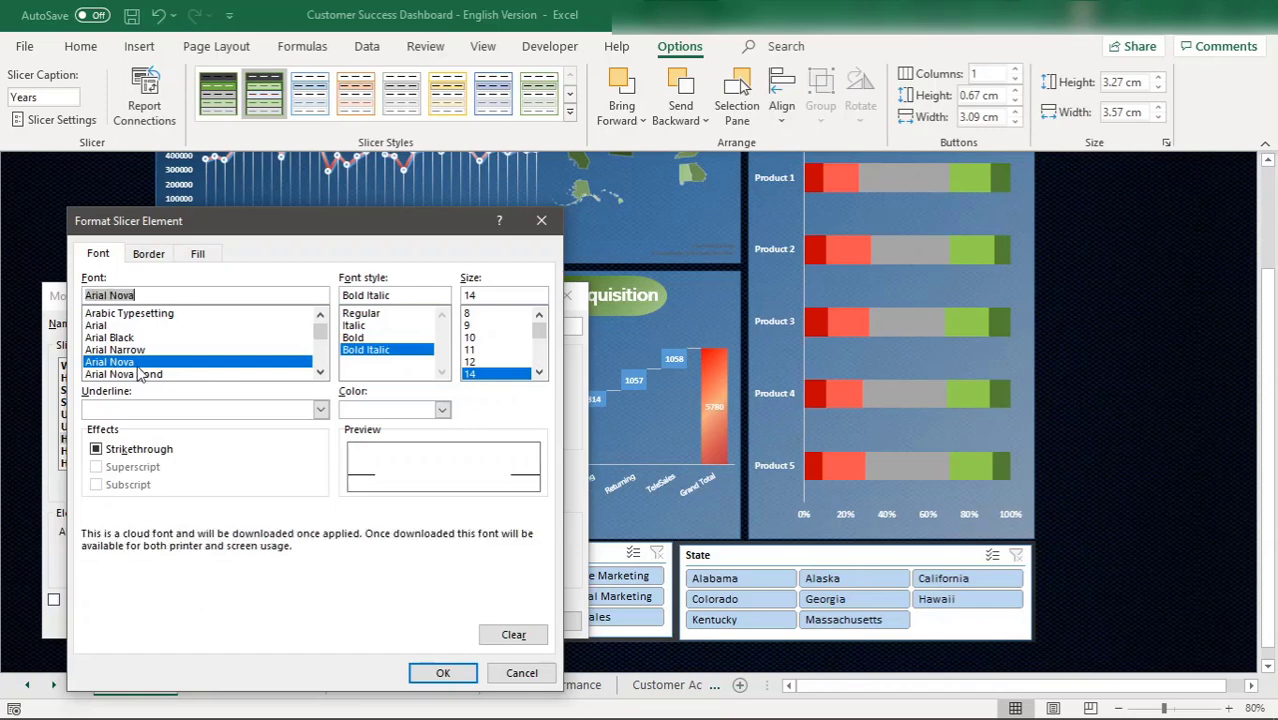
Step: Give the Hovered Selected Item with Data fill a standard dark blue pattern color and the sparsest dotted pattern style, and accept the formatting
click(195, 255)
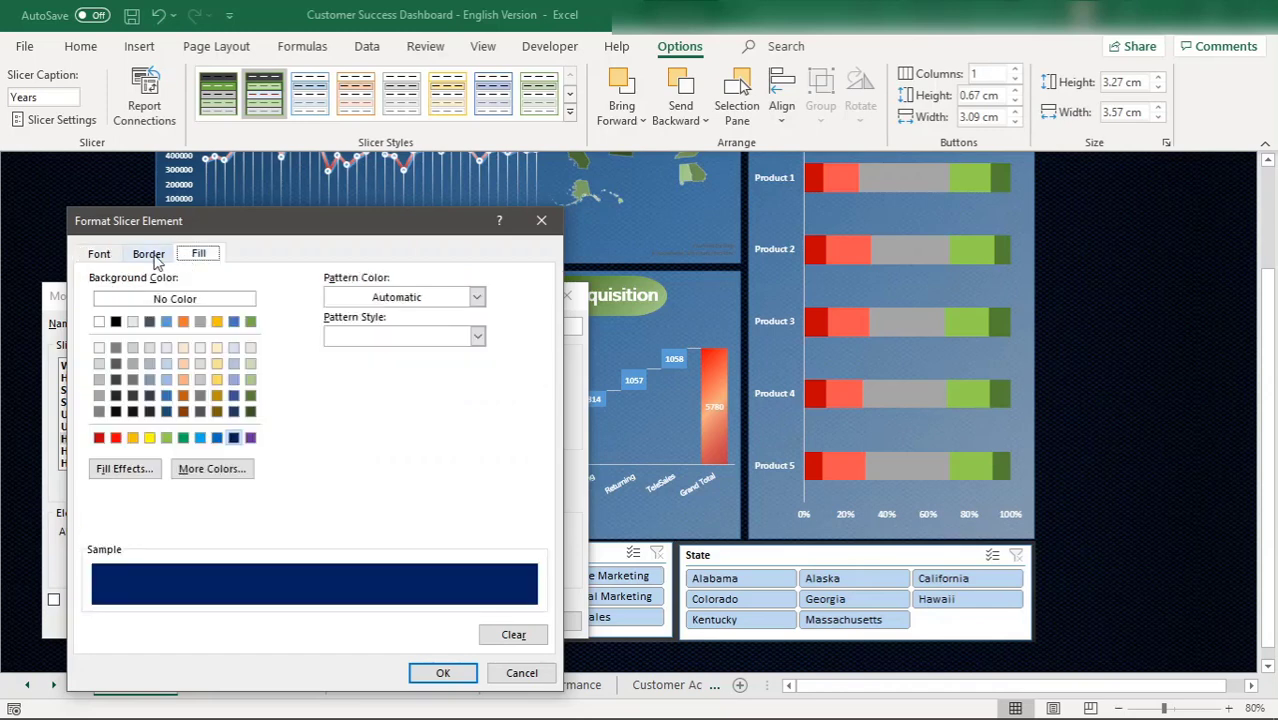
click(474, 298)
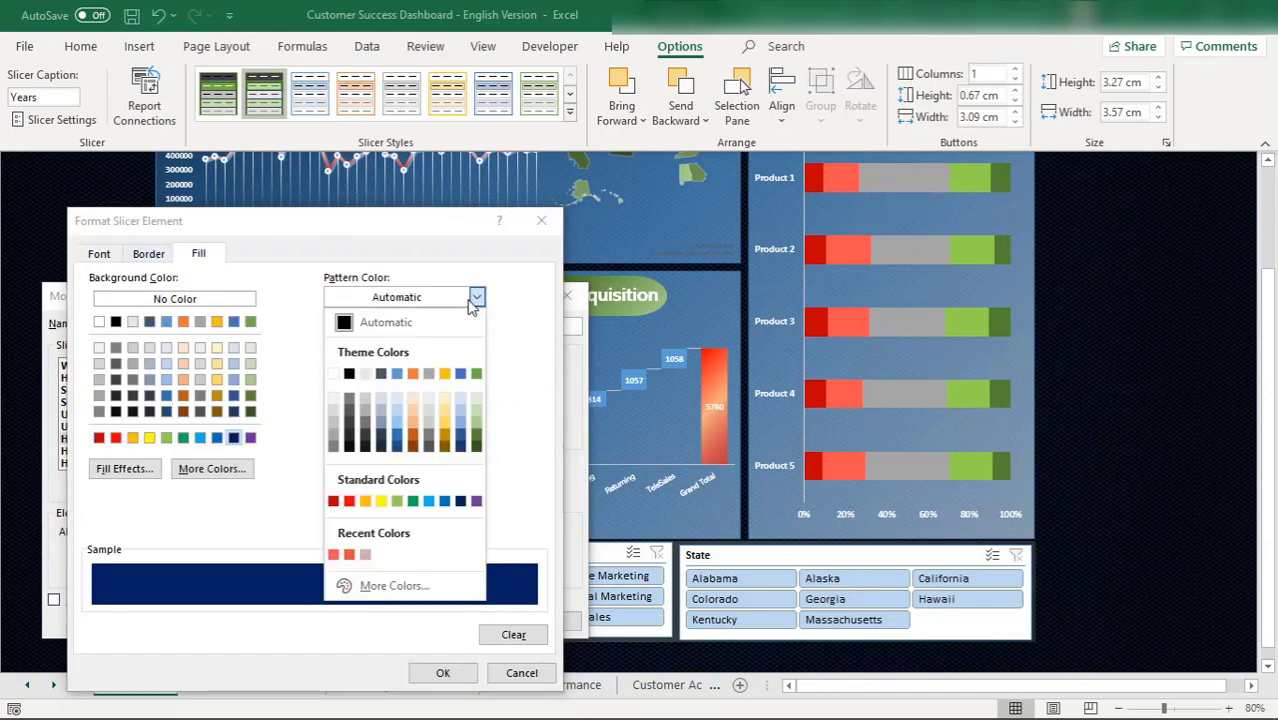
click(460, 505)
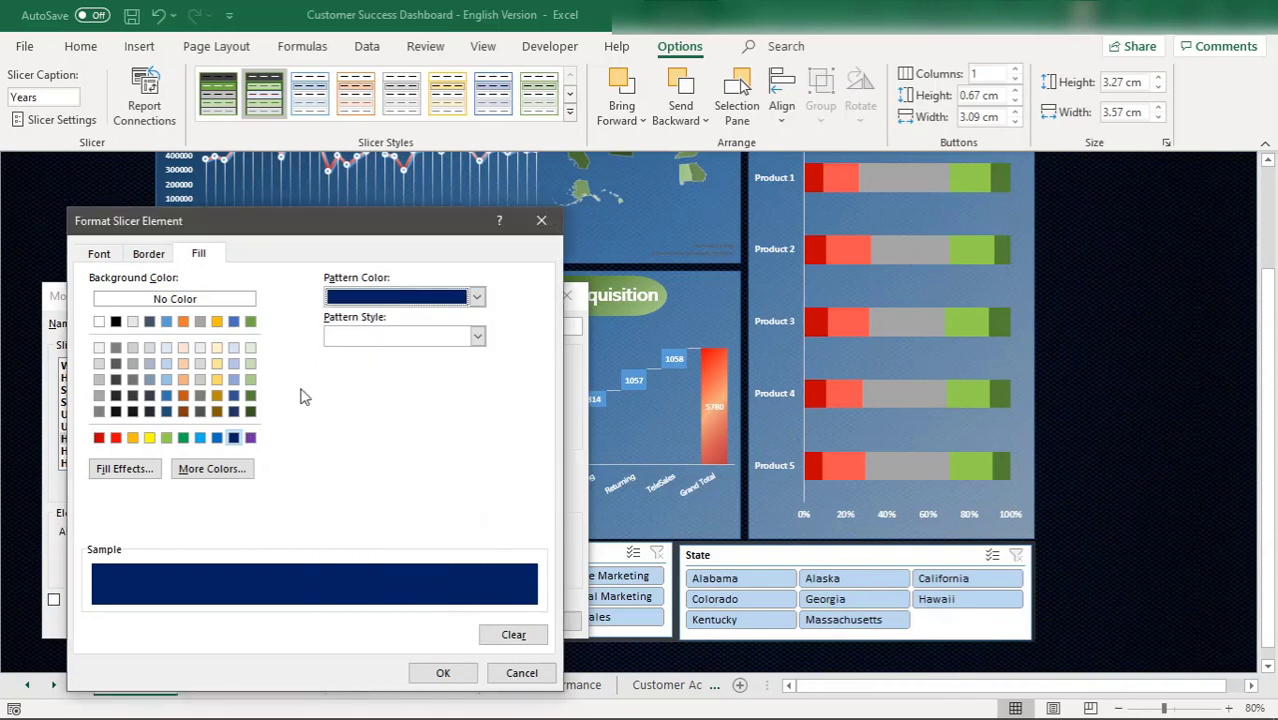
click(477, 336)
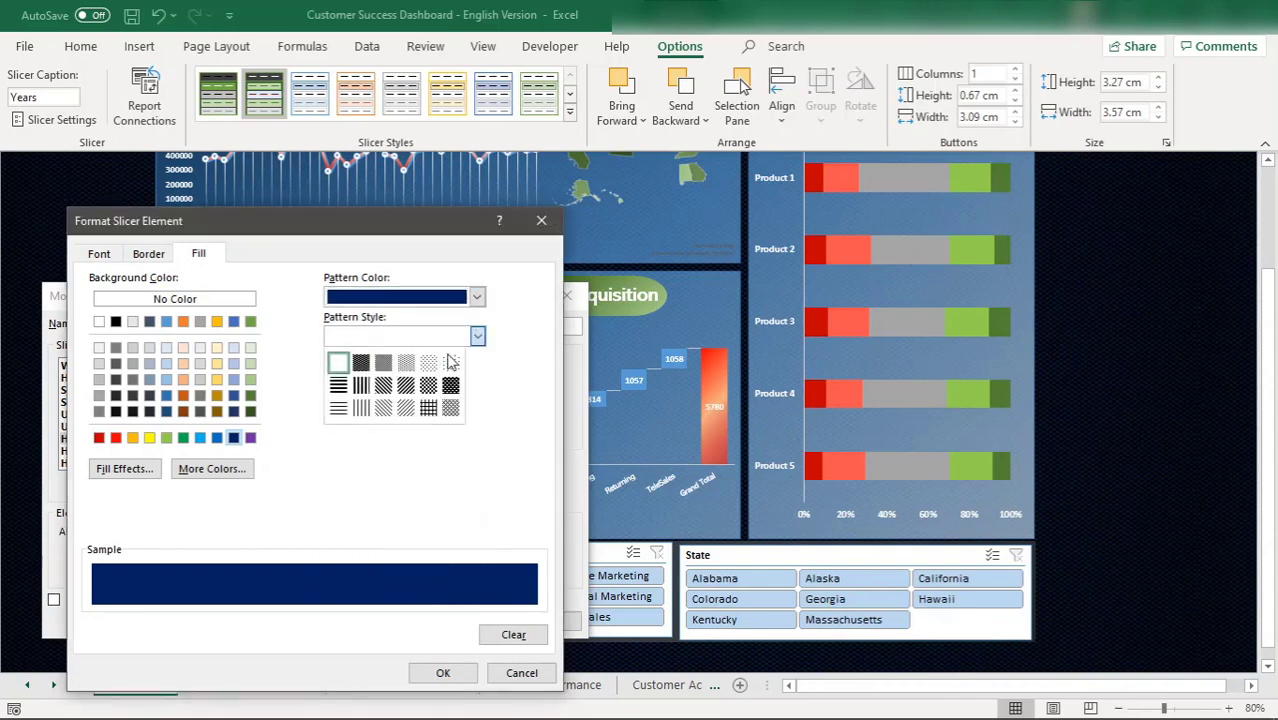
click(450, 363)
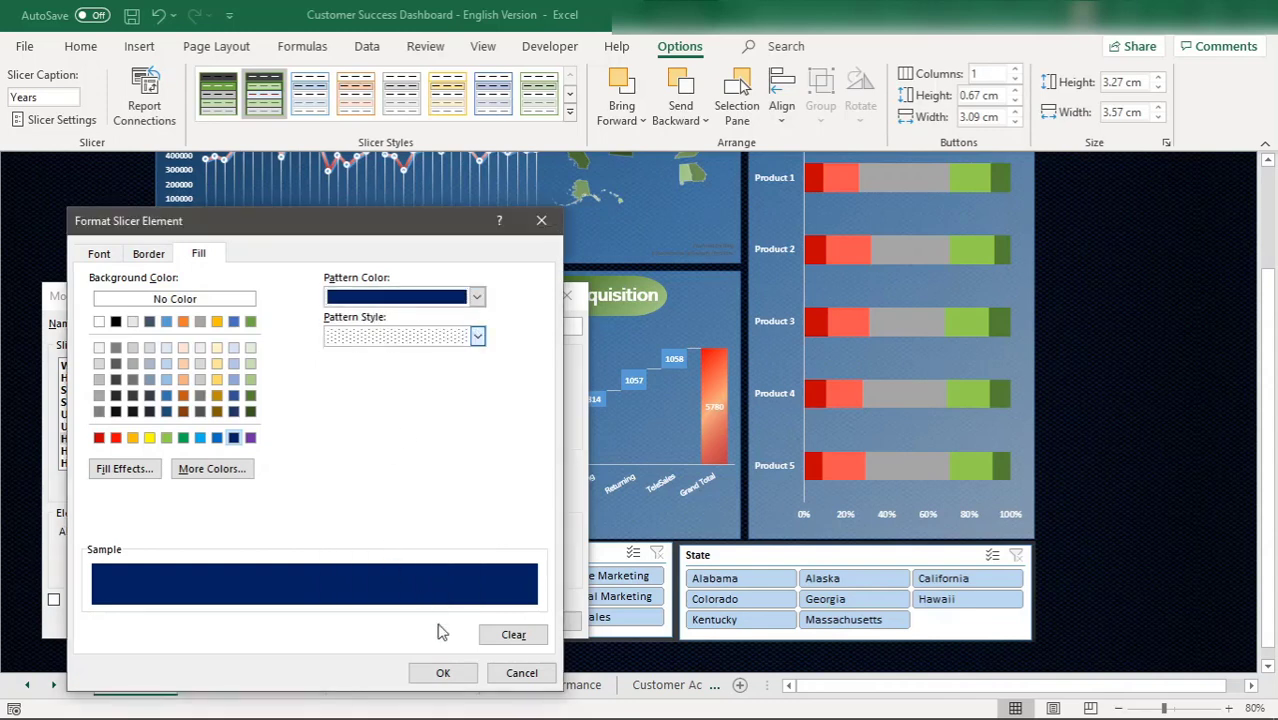
click(452, 673)
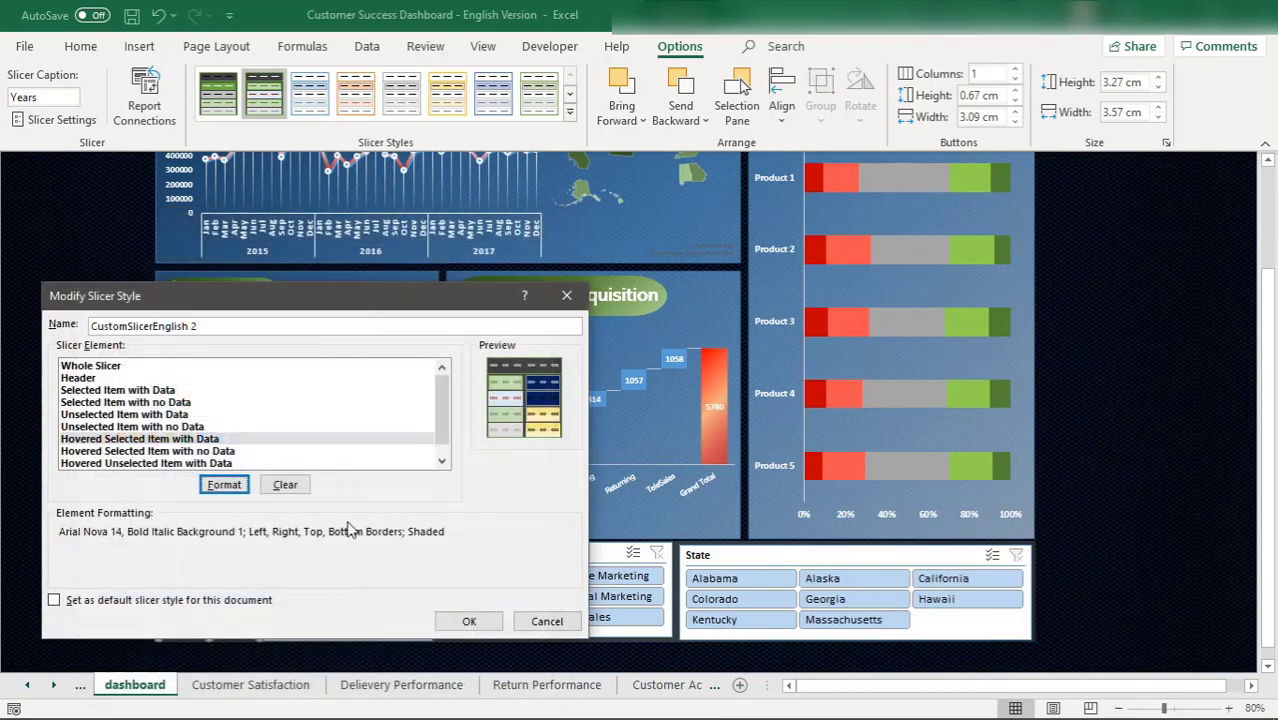
Step: Set the Hovered Unselected Item with Data fill's pattern color to standard dark blue
click(156, 465)
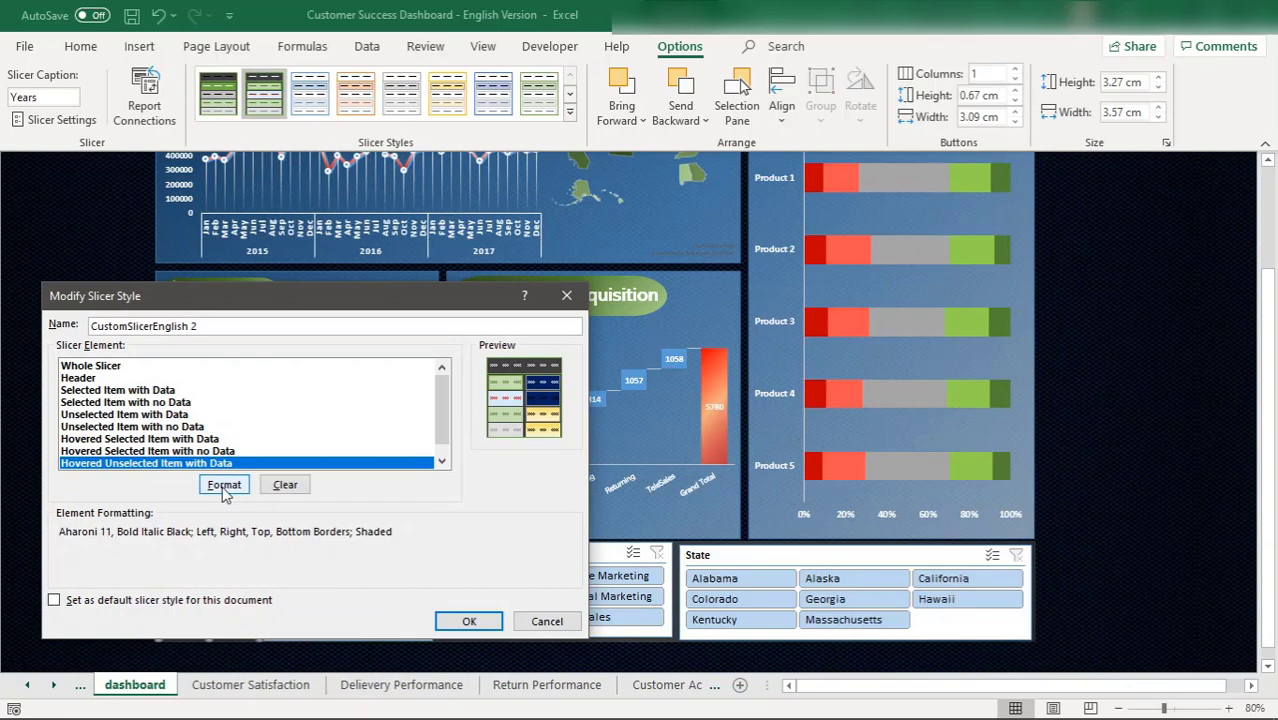
click(224, 487)
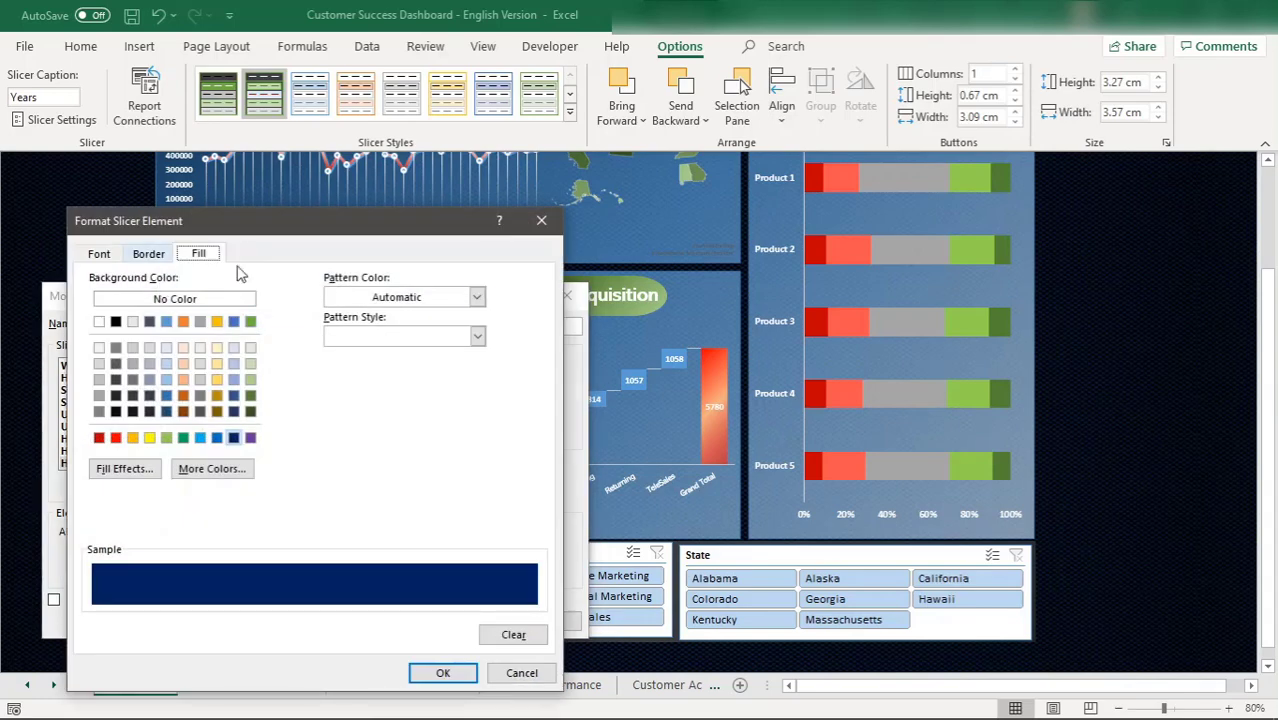
click(477, 299)
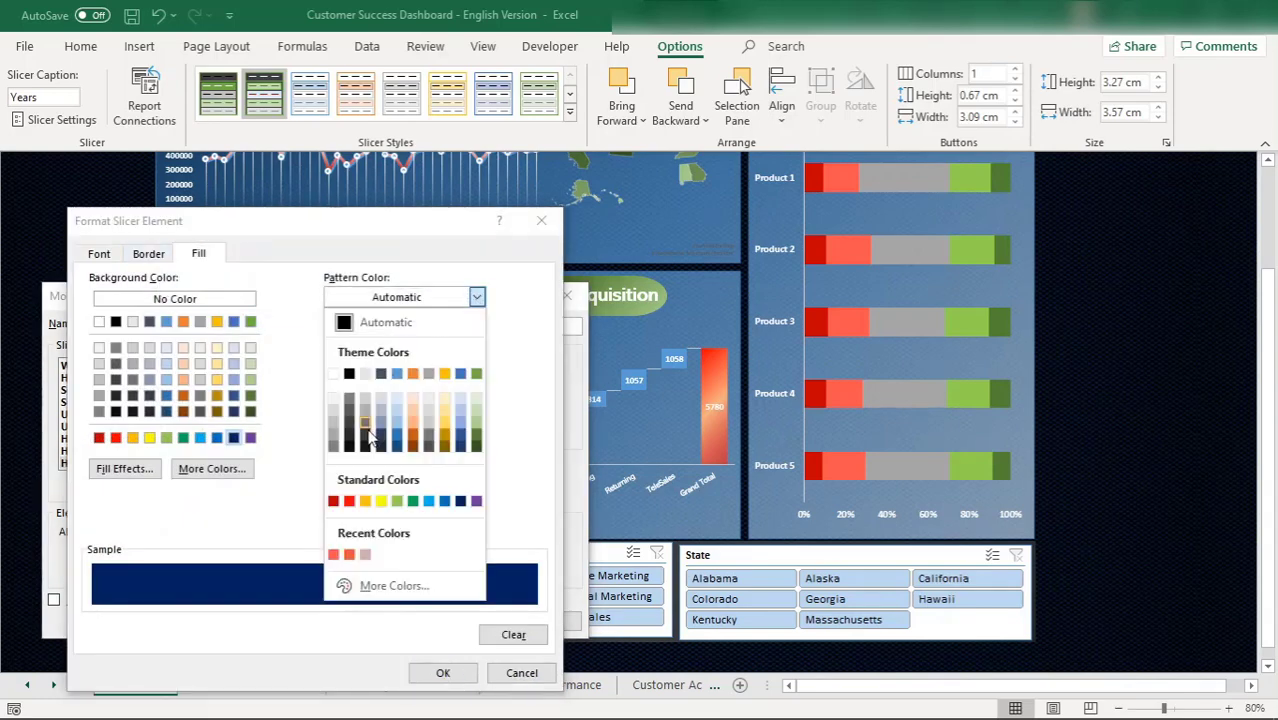
click(458, 502)
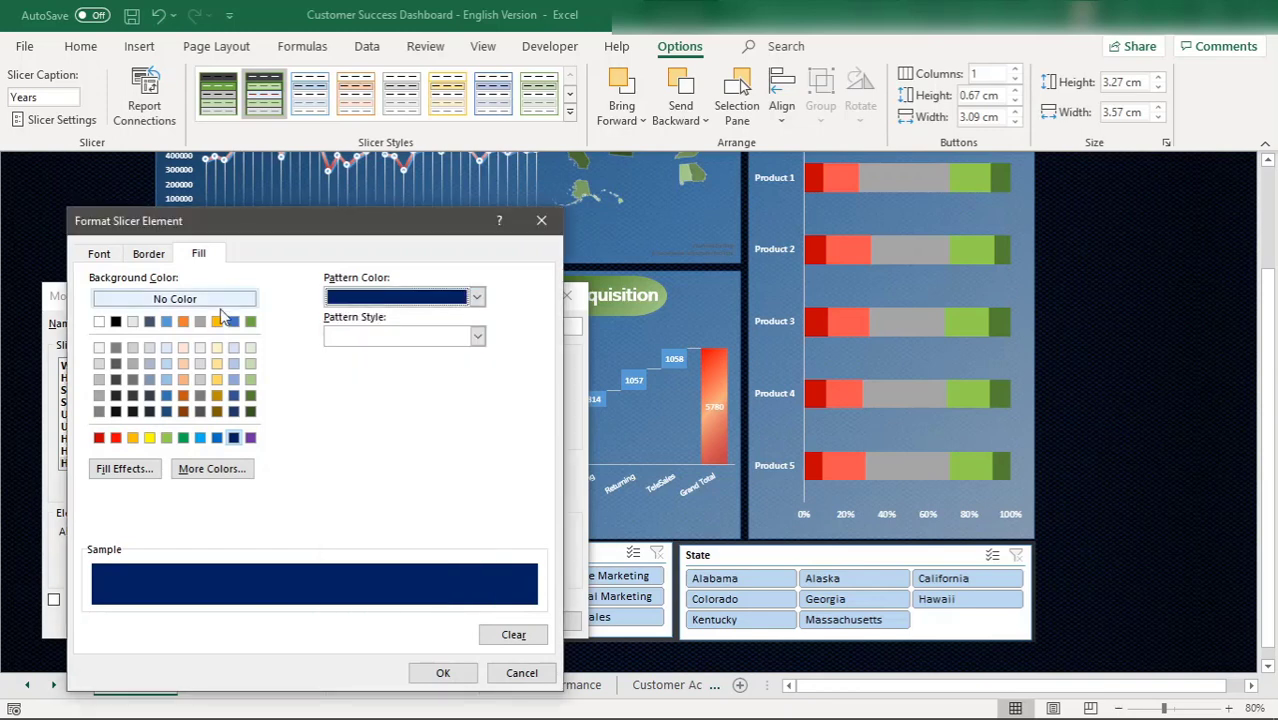
click(148, 254)
click(196, 256)
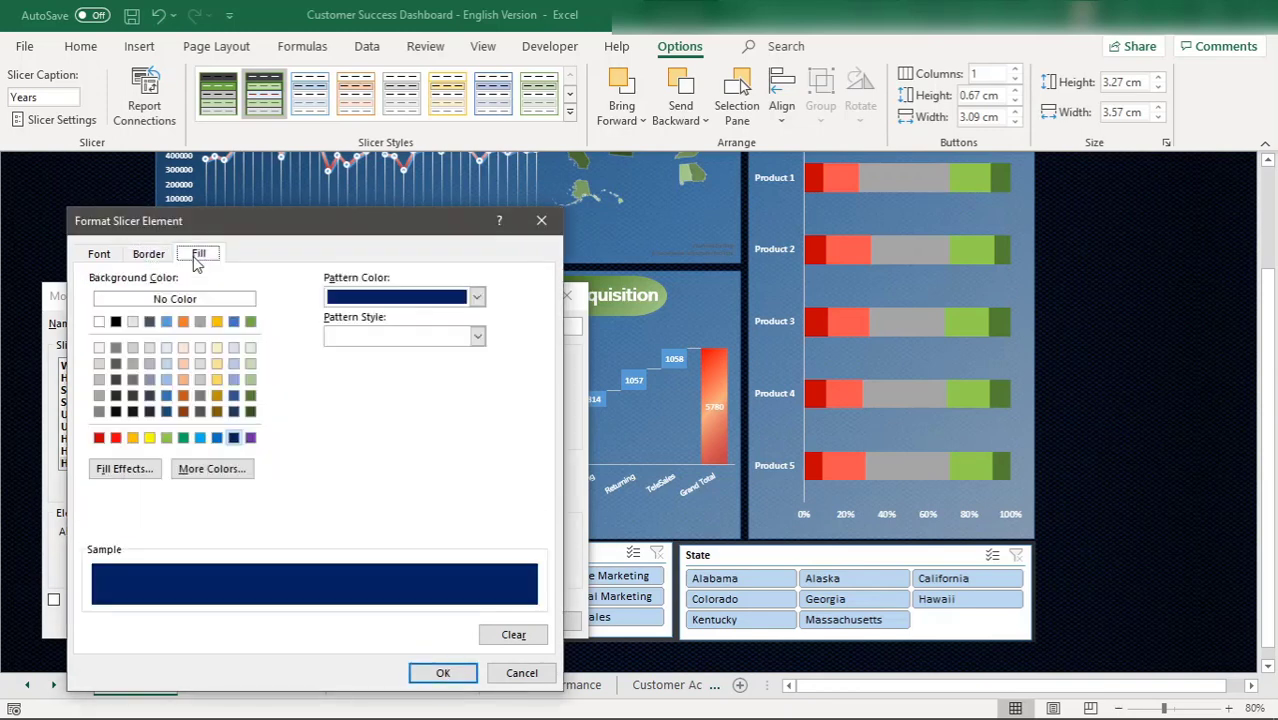
click(428, 340)
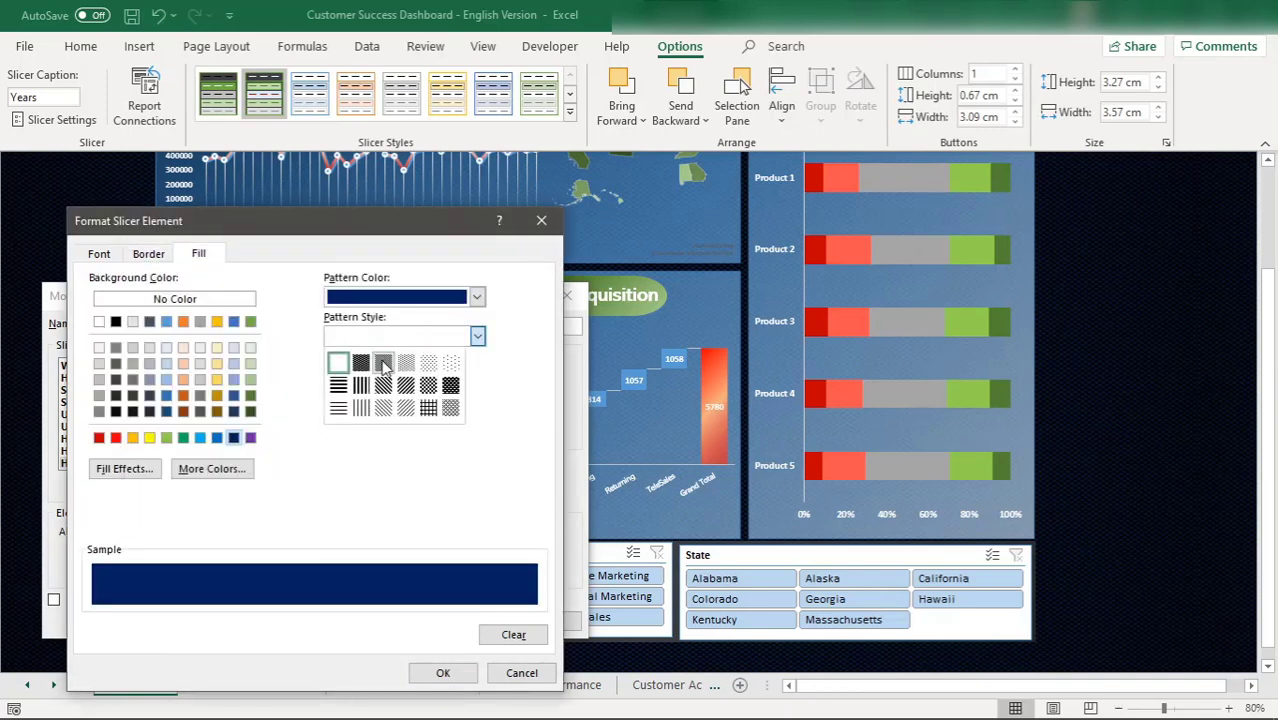
click(148, 253)
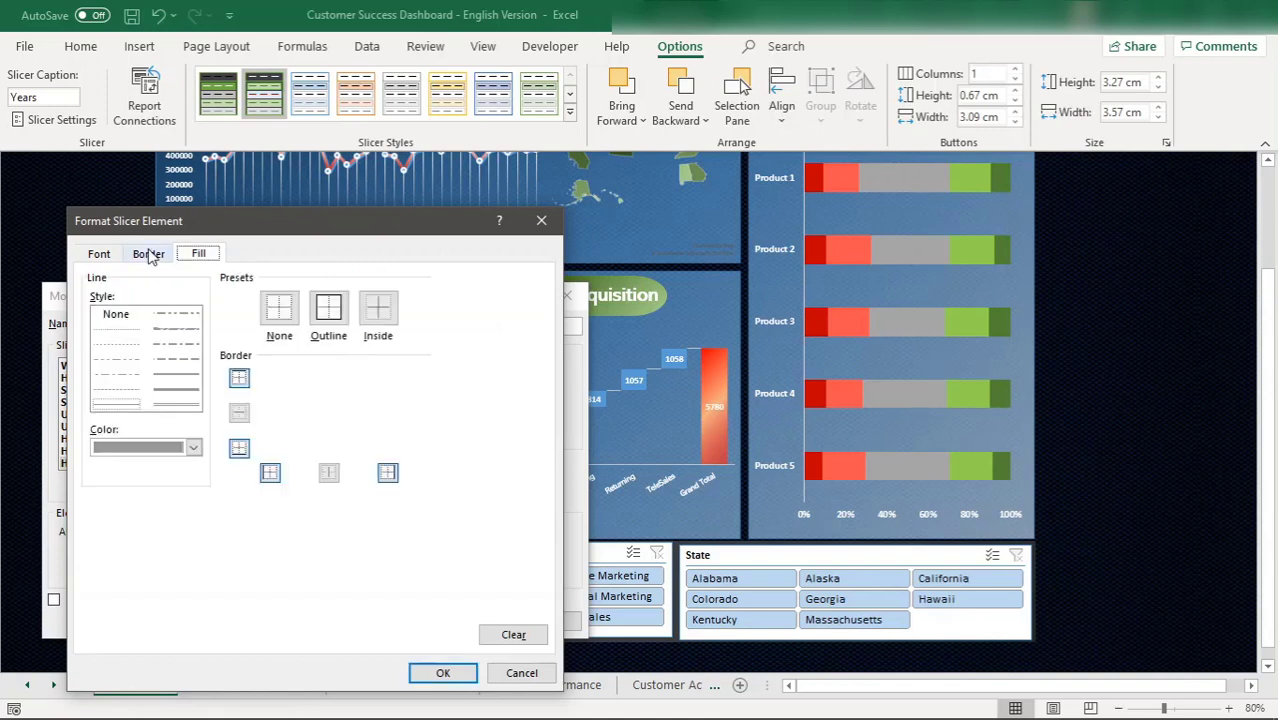
Step: Set the Hovered Unselected Item with Data font to Arial Nova, size 14, and apply the slicer style changes
click(106, 256)
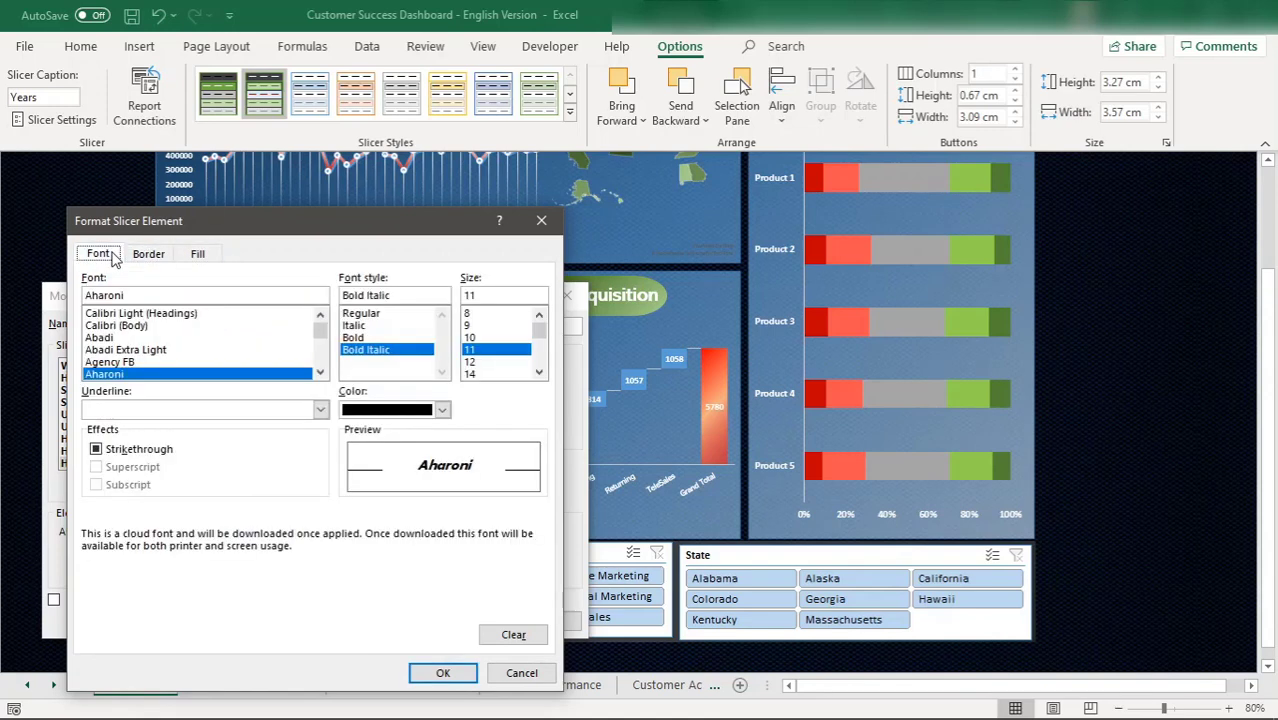
click(490, 375)
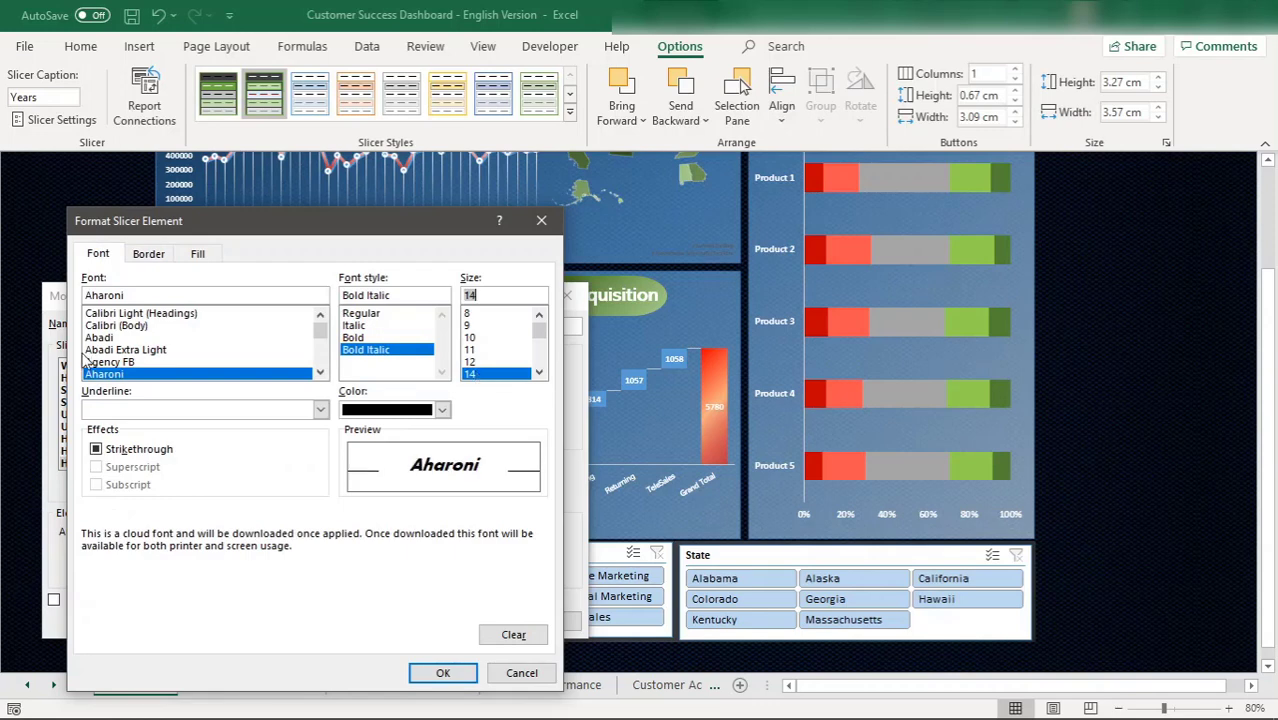
click(320, 373)
click(320, 373)
click(320, 373)
click(320, 373)
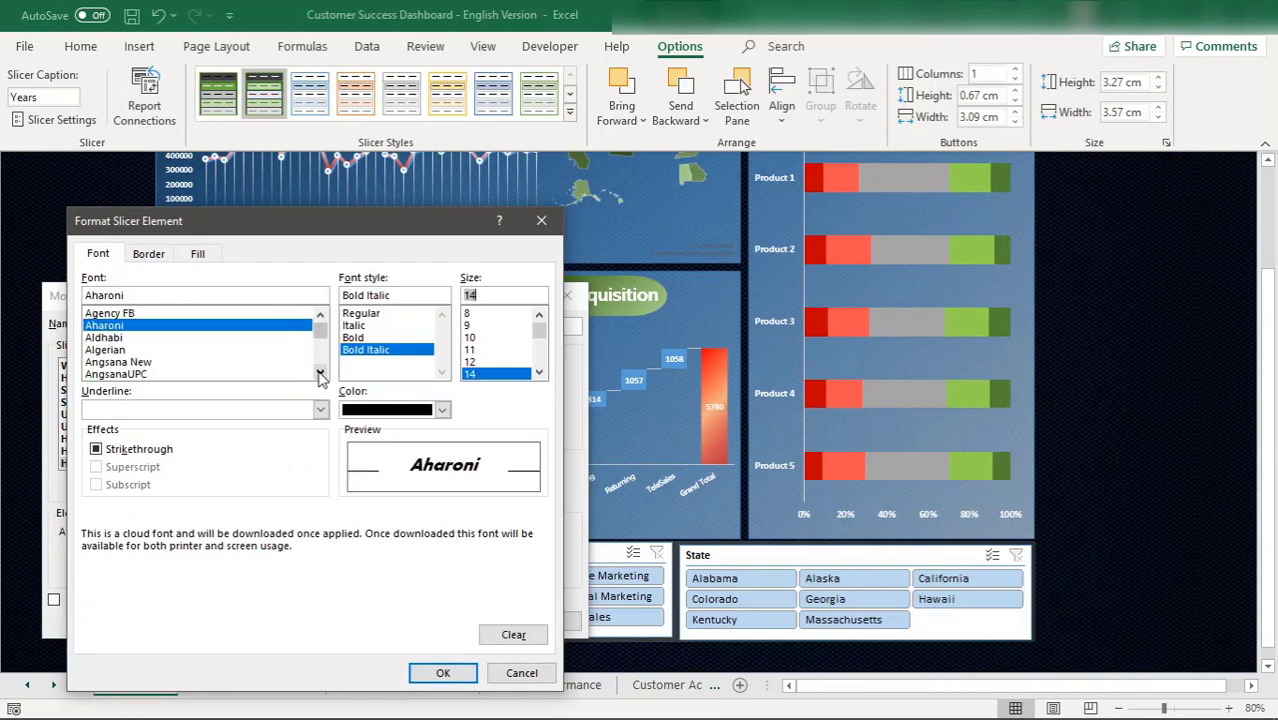
click(320, 373)
click(320, 373)
click(320, 373)
click(320, 373)
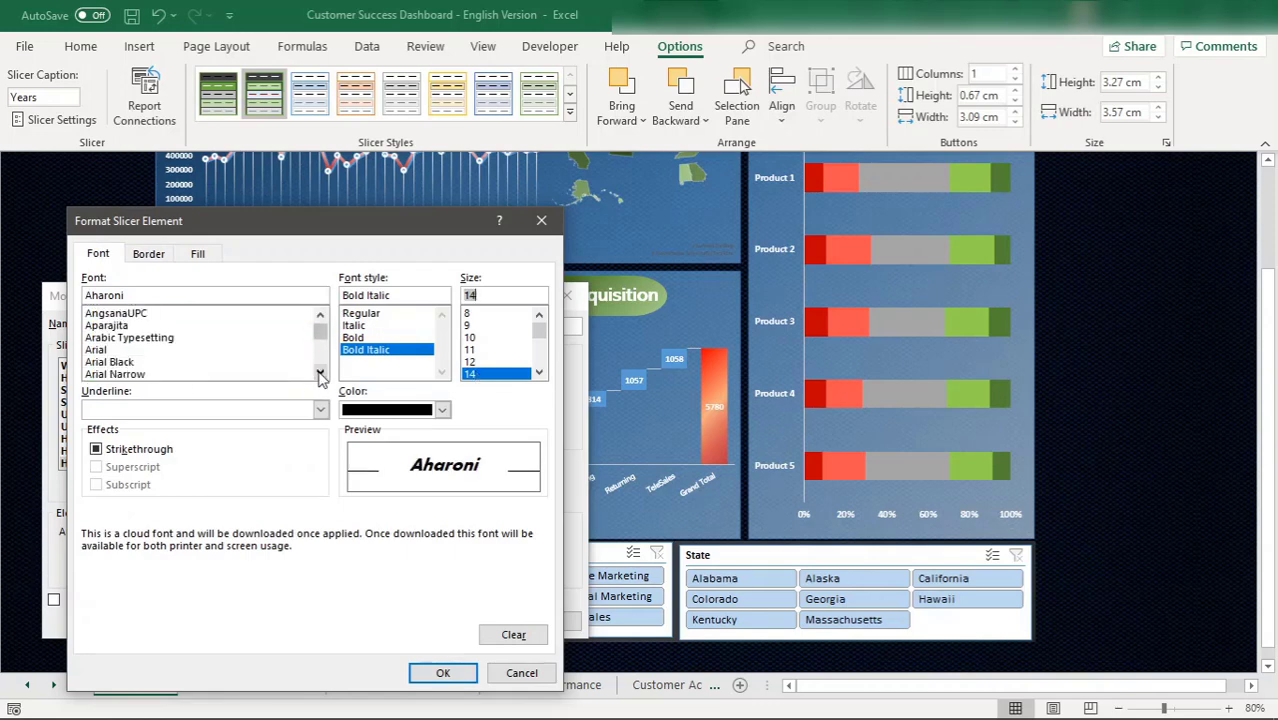
click(320, 373)
click(320, 373)
click(320, 373)
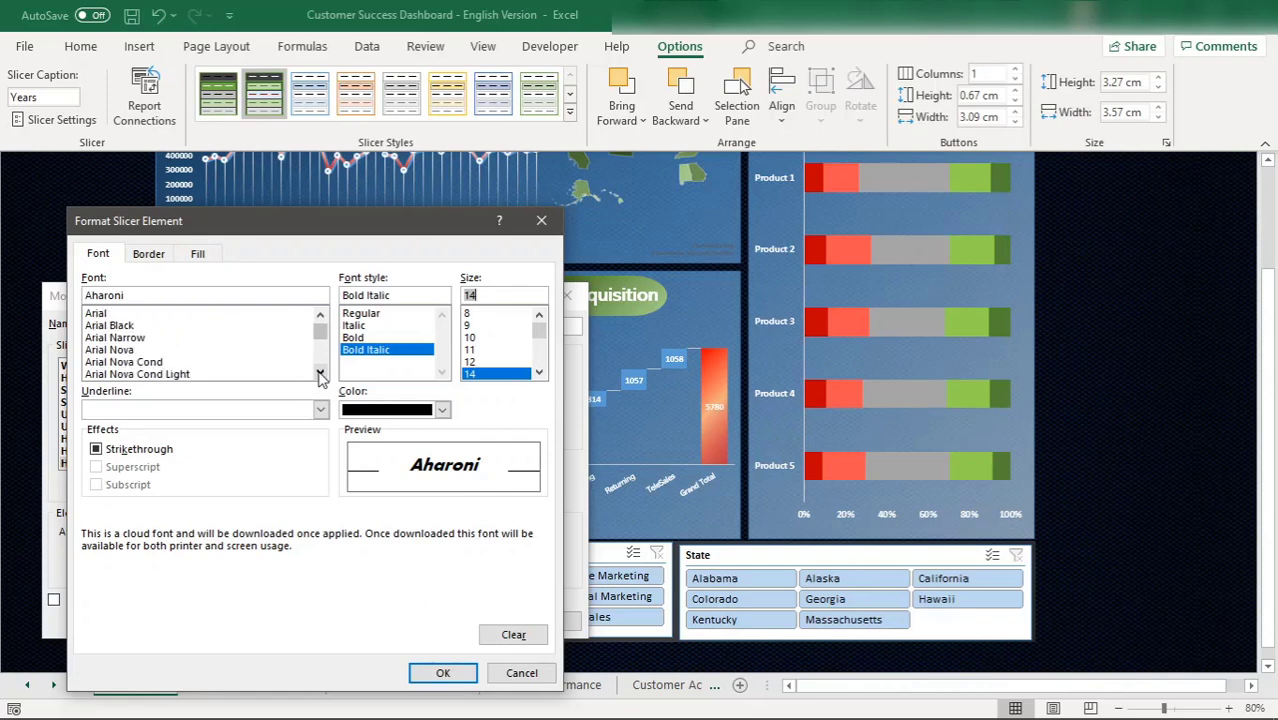
click(117, 351)
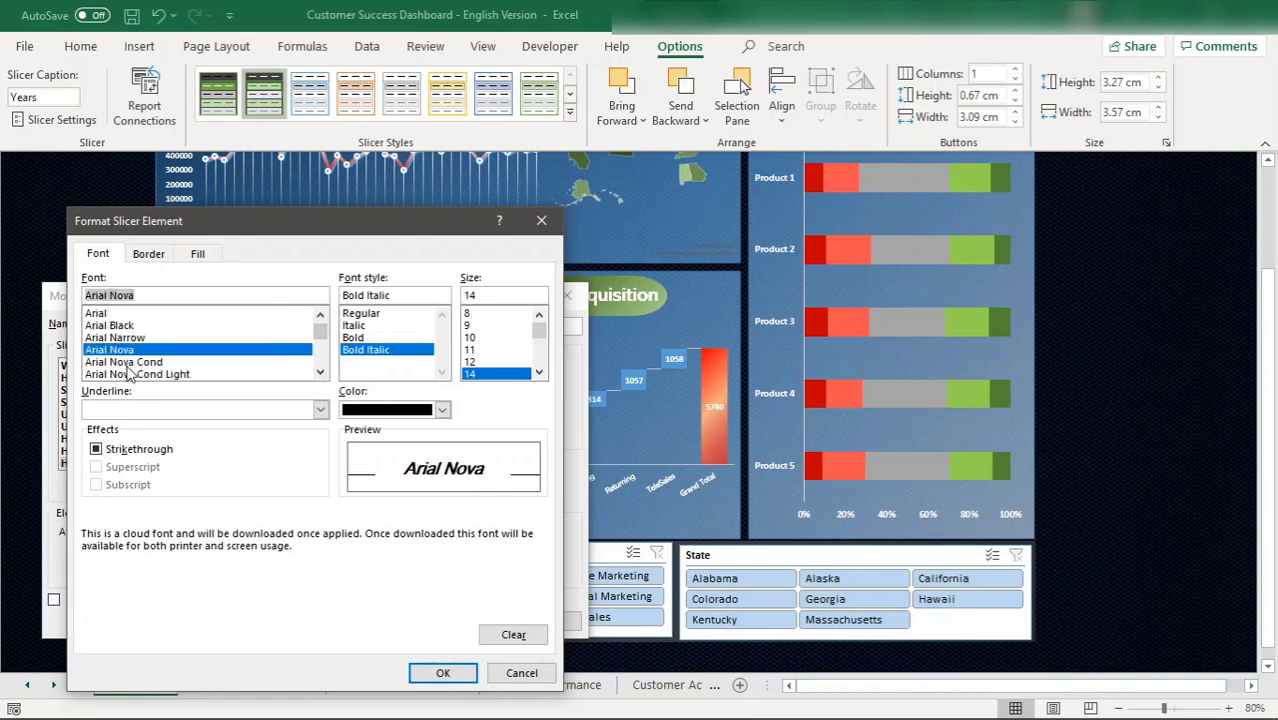
click(128, 362)
click(129, 375)
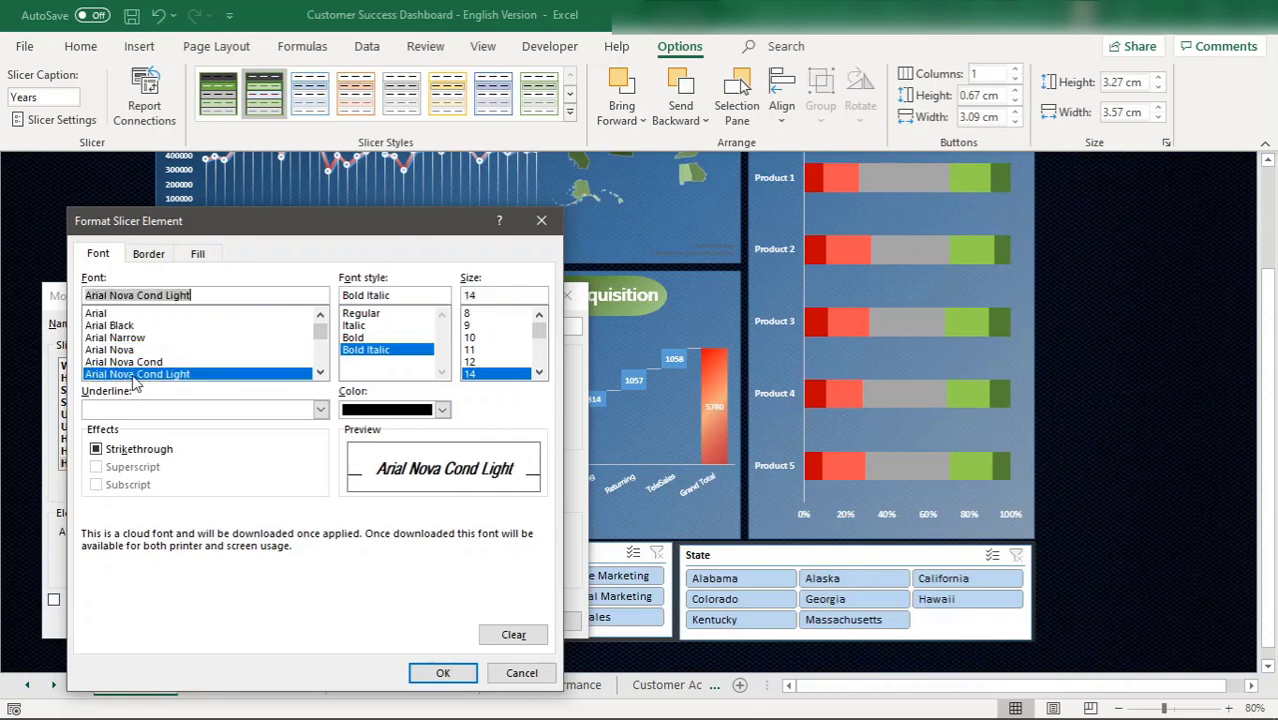
click(126, 351)
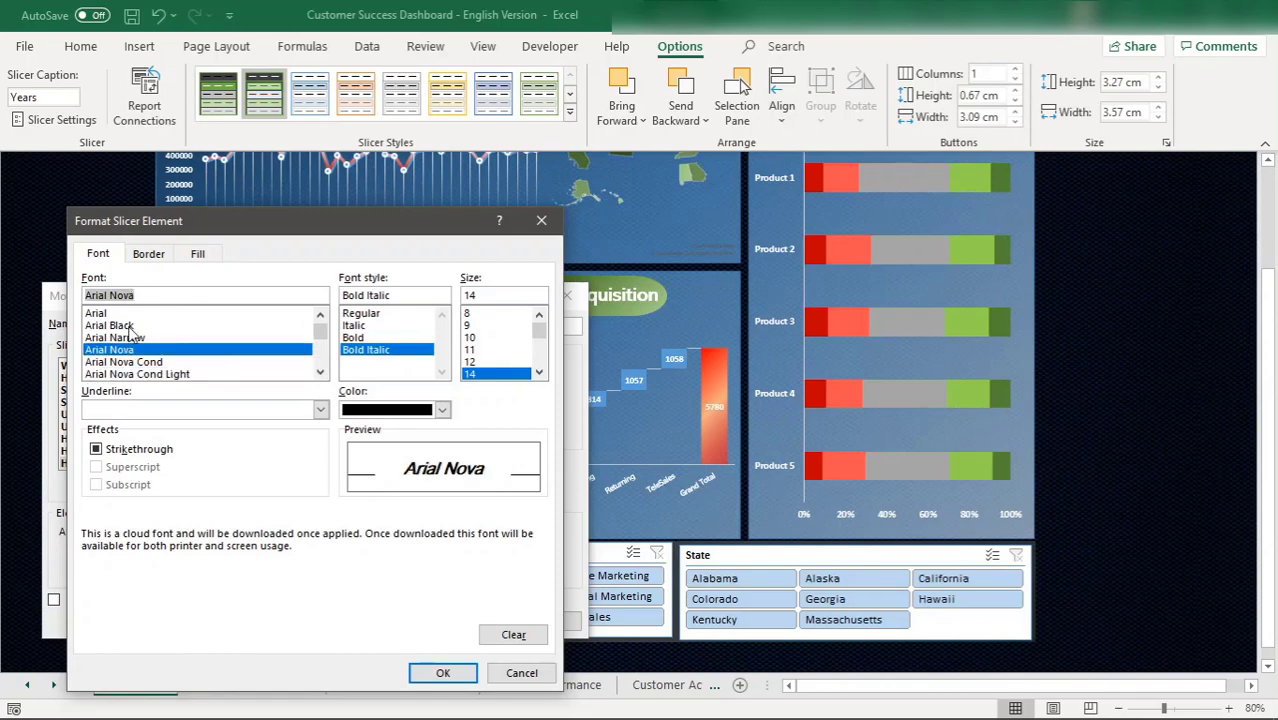
click(442, 673)
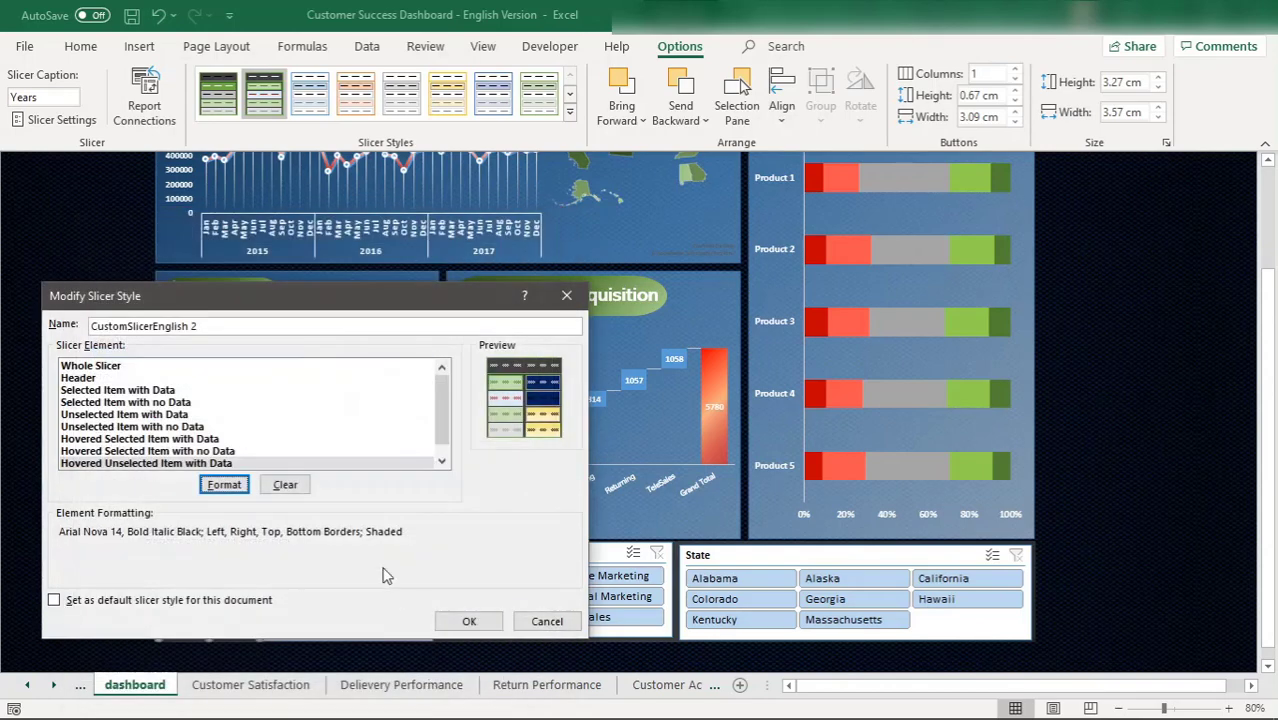
click(467, 621)
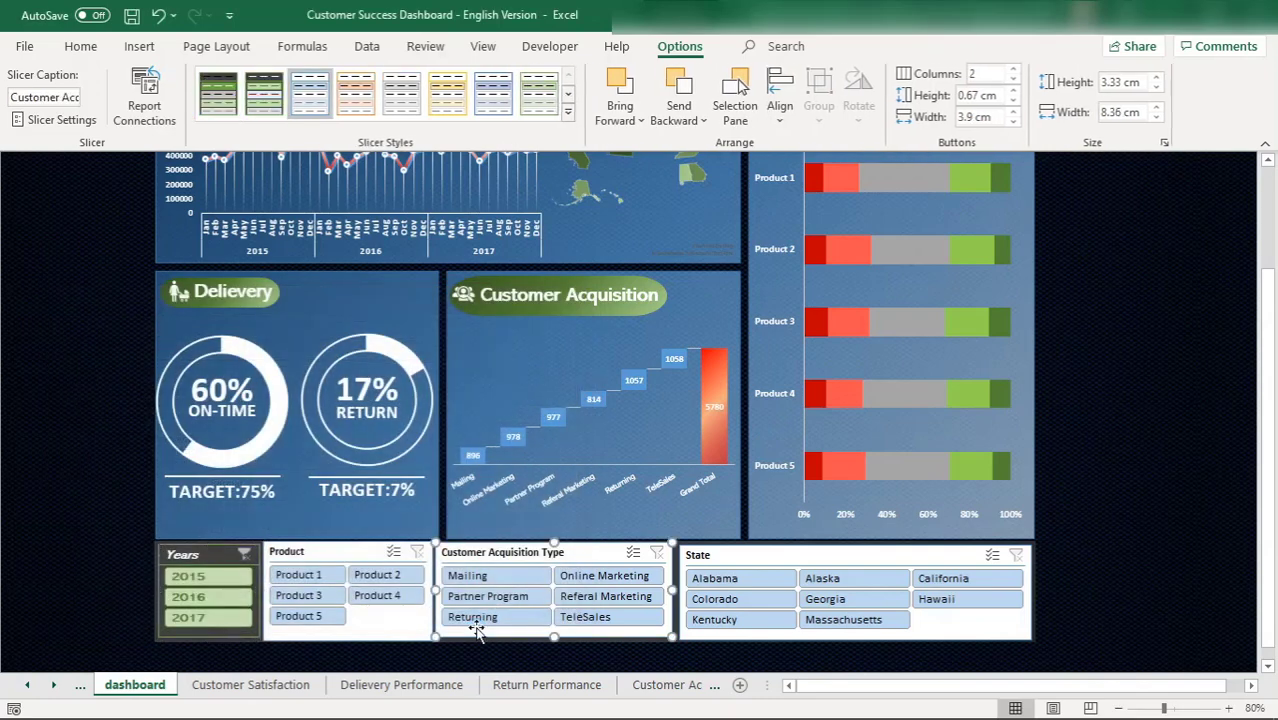
Step: Filter the Years slicer to 2015, and set the Hovered Unselected Item with Data font color to standard dark red in CustomSlicerEnglish 2
click(203, 574)
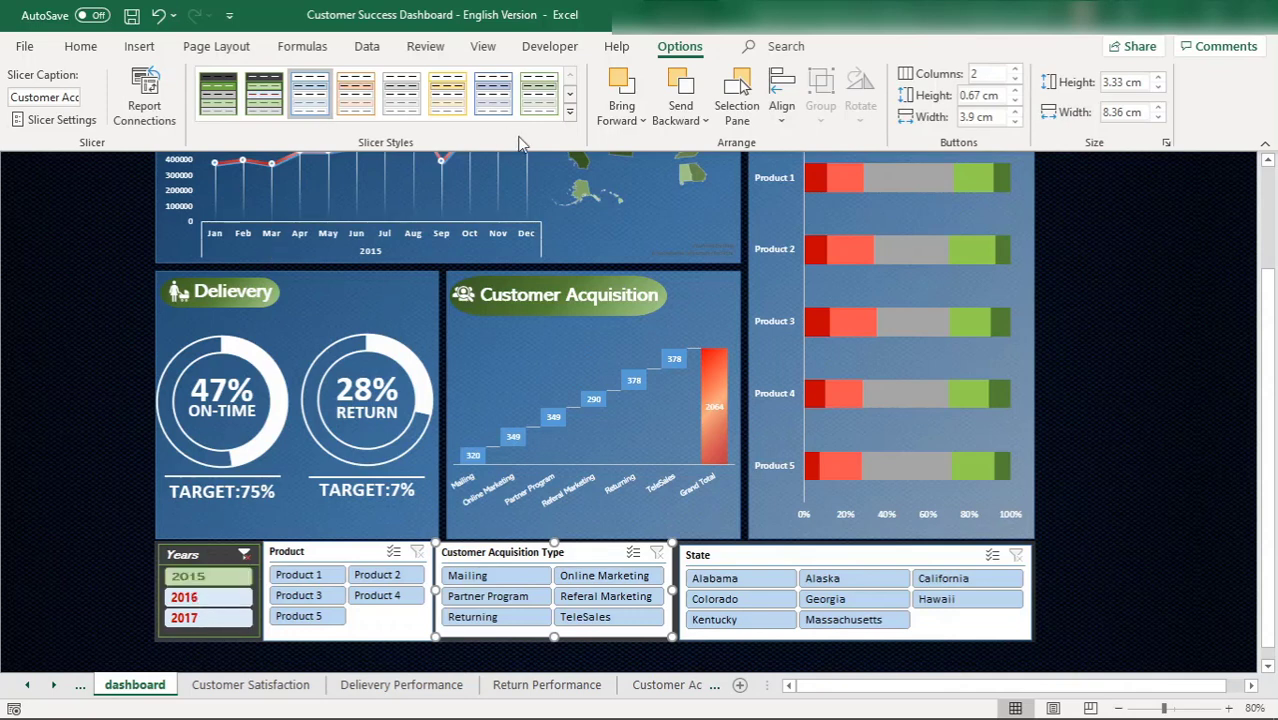
right_click(277, 84)
click(362, 106)
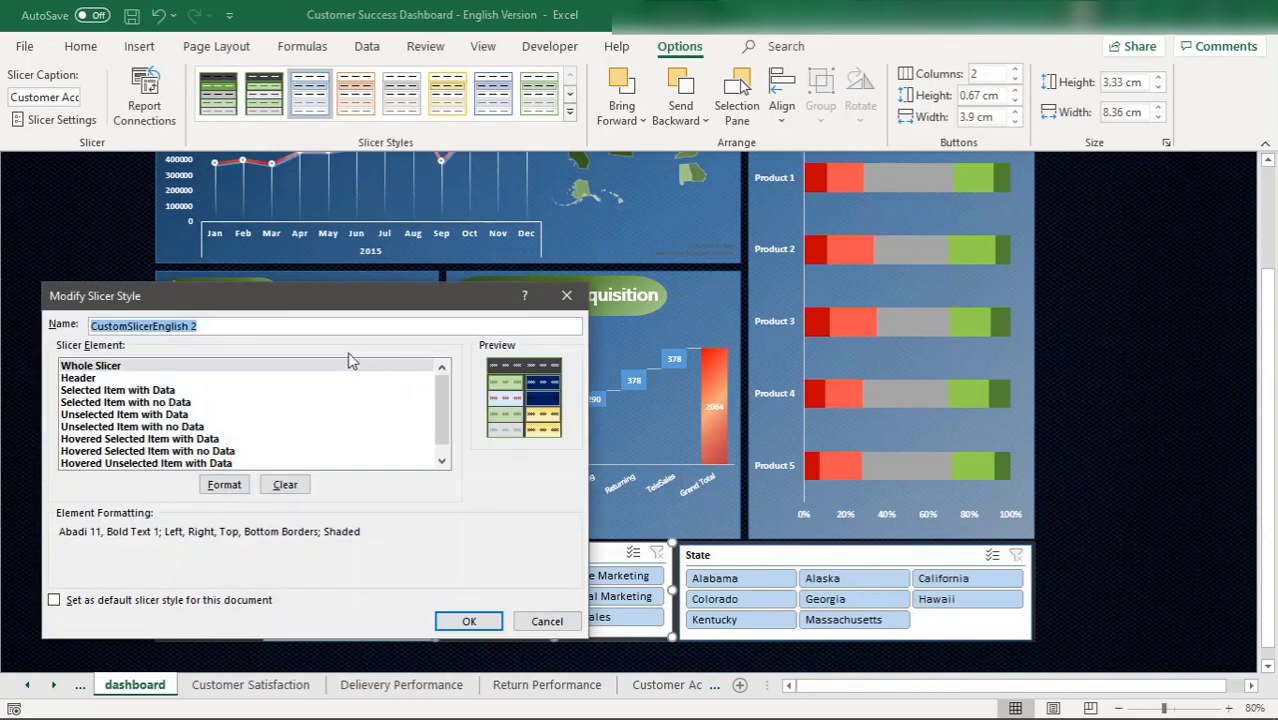
click(168, 464)
click(226, 486)
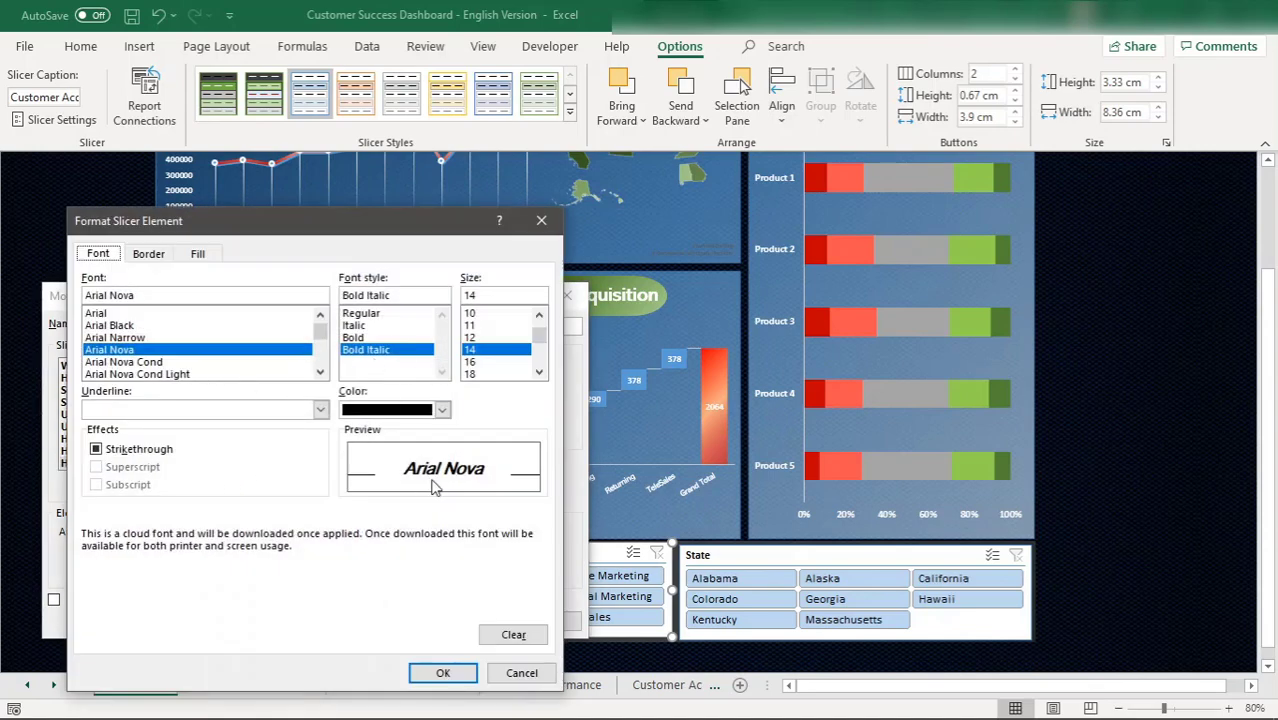
click(442, 409)
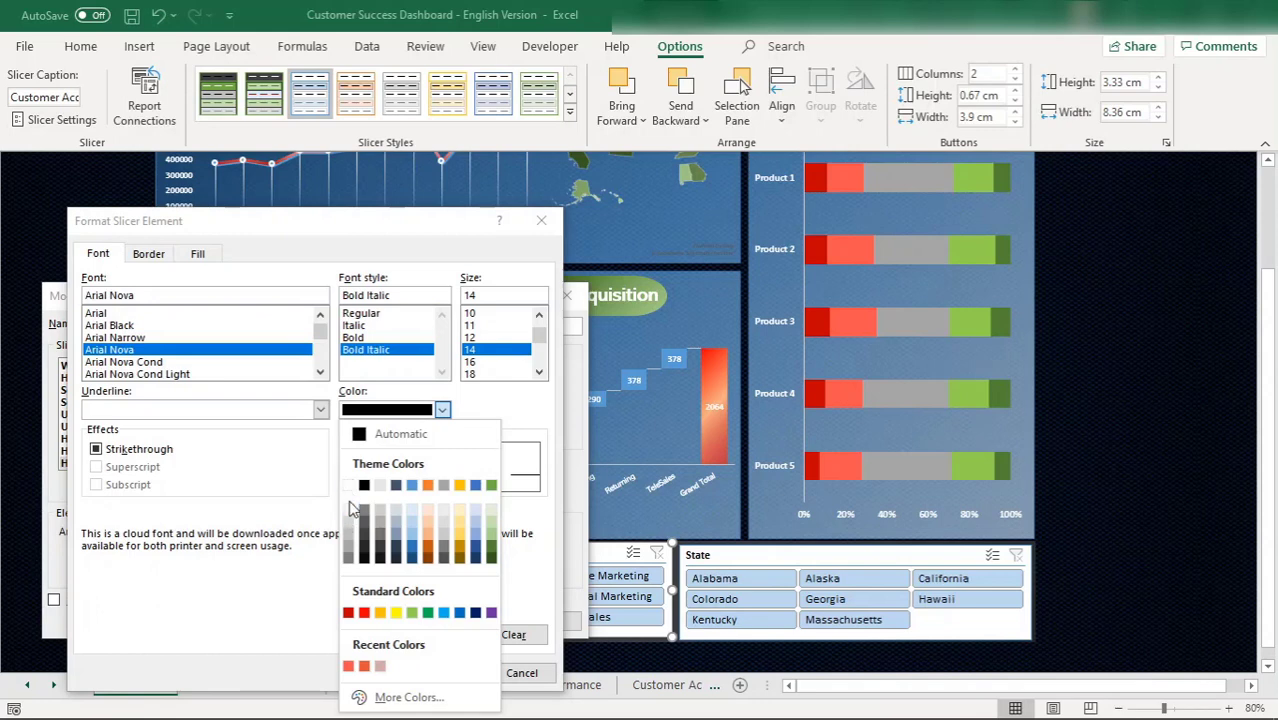
click(364, 613)
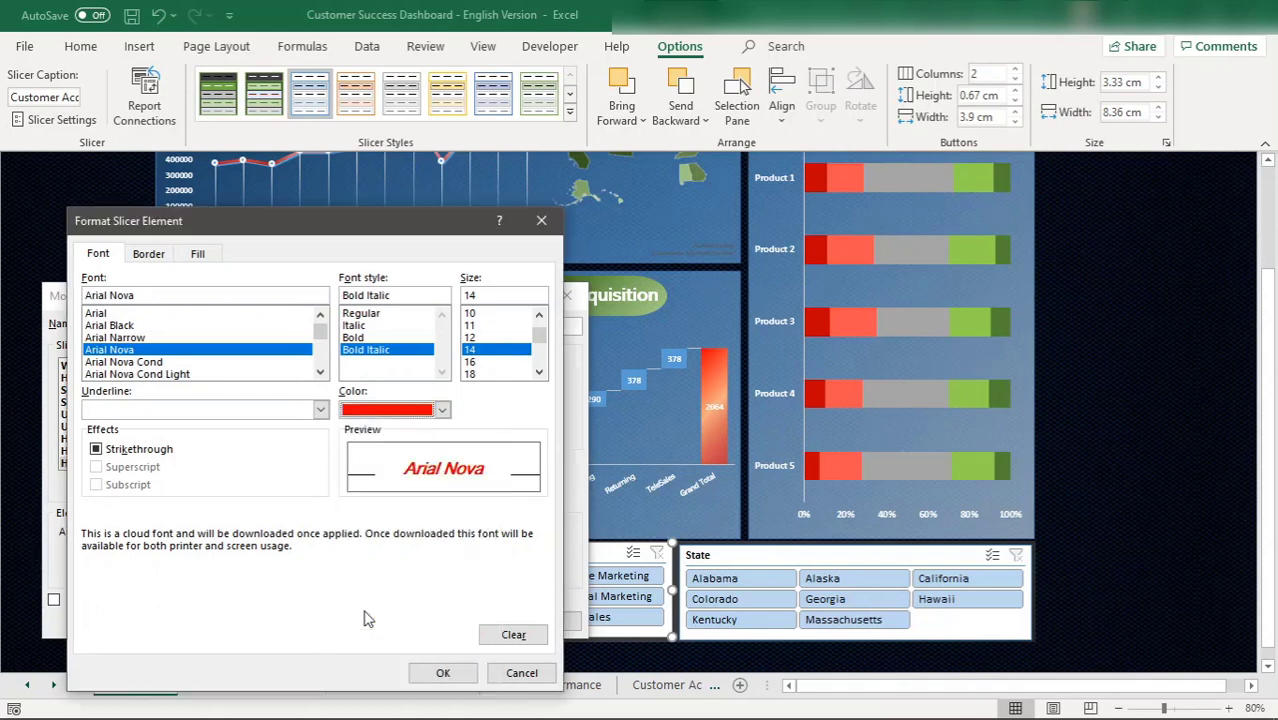
click(442, 409)
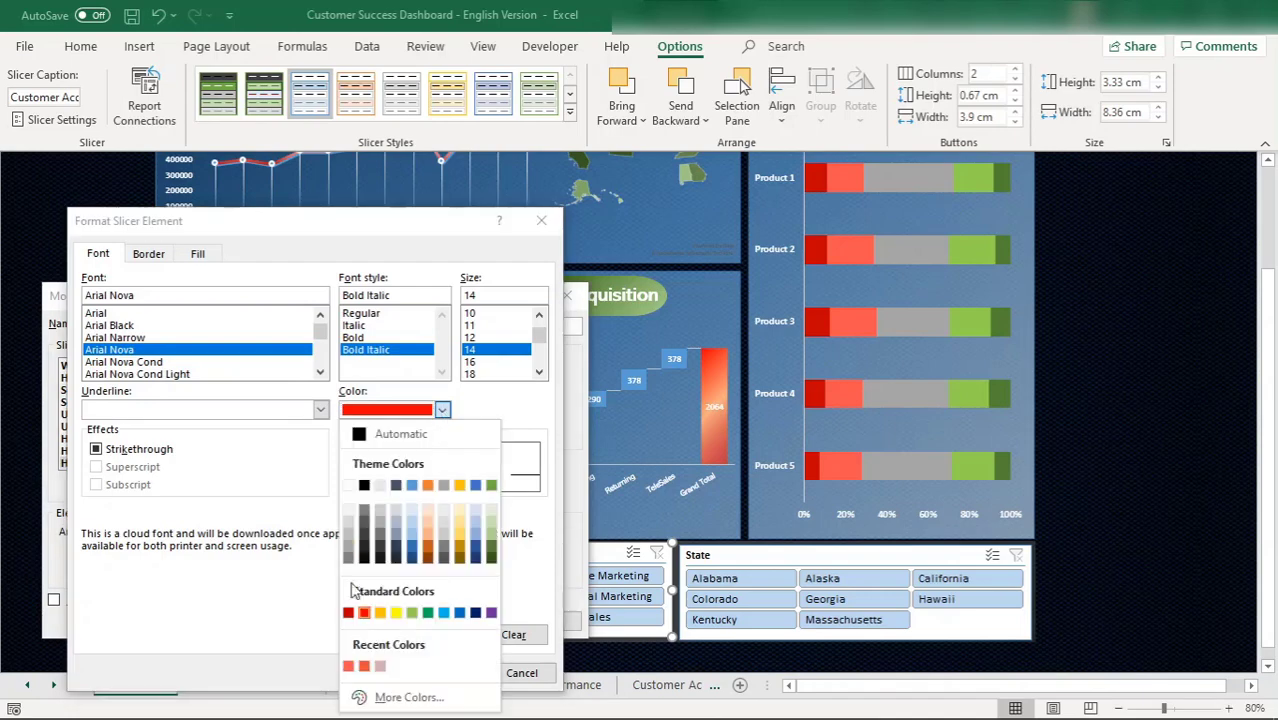
click(348, 613)
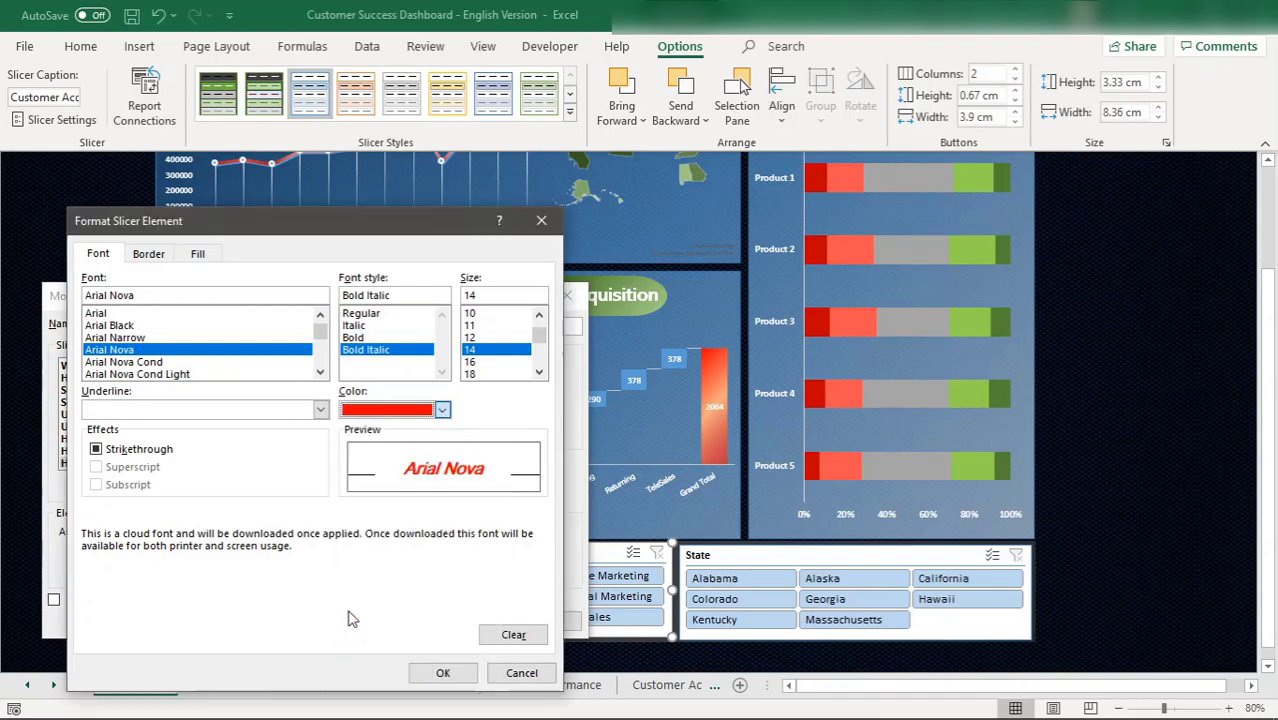
click(440, 673)
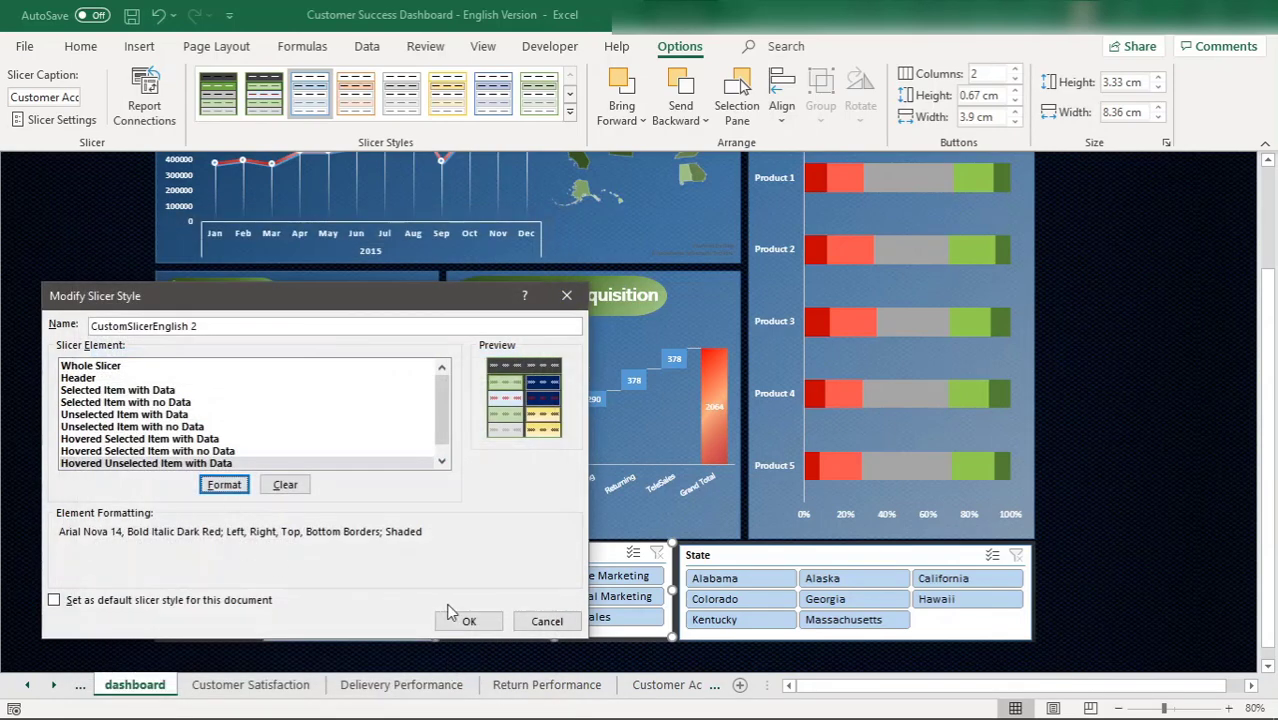
click(470, 619)
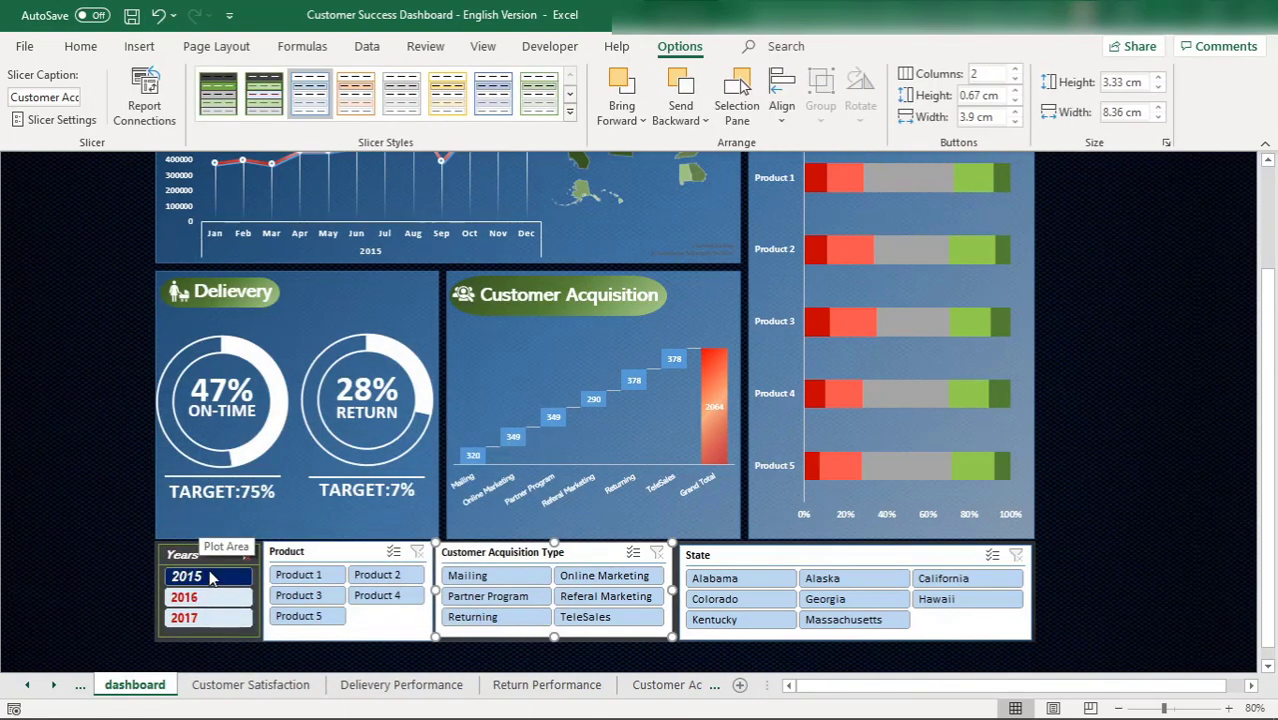
Step: Clear the Years filter, test the slicer formatting by filtering to 2016, and clear the filter again
click(244, 555)
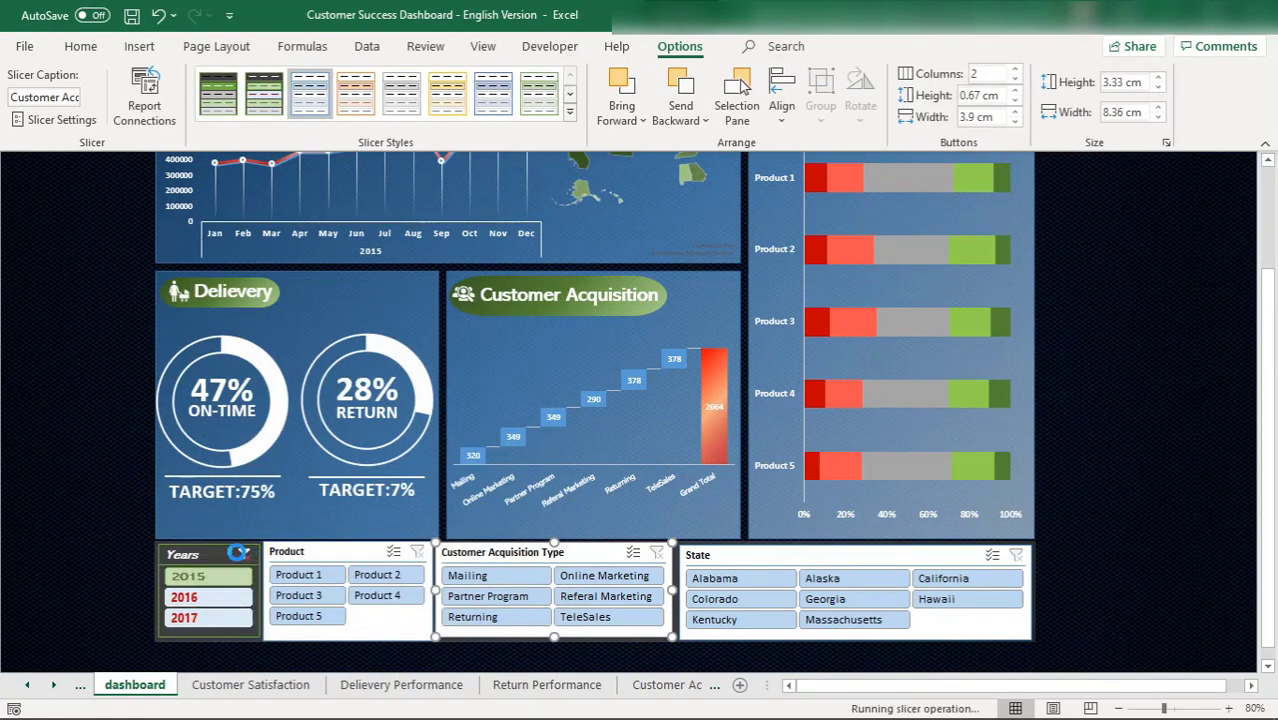
click(204, 600)
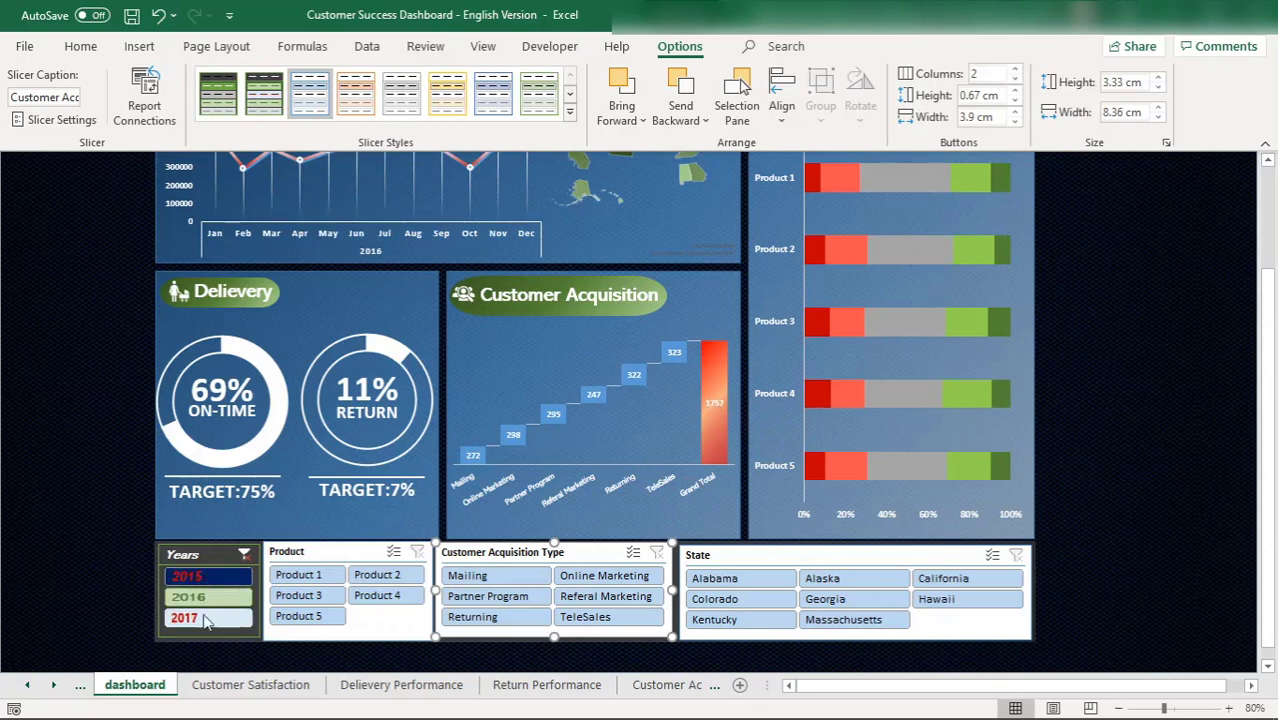
click(244, 553)
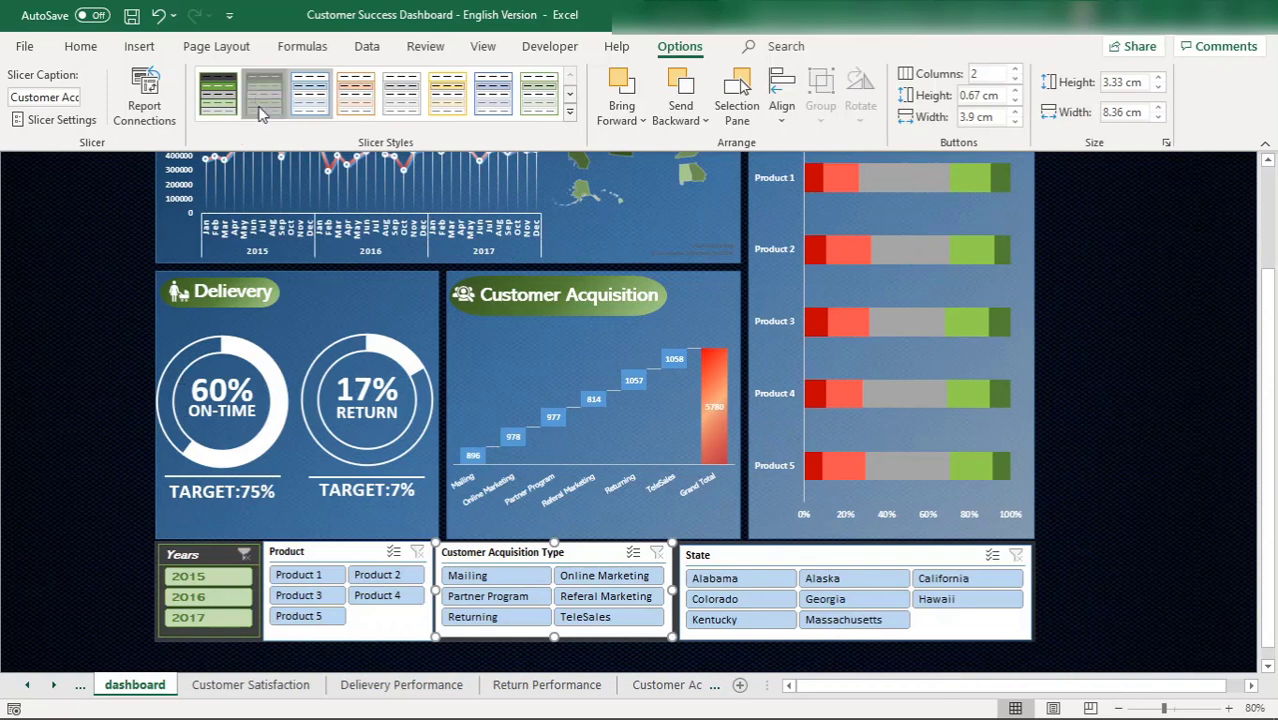
Step: Apply the CustomSlicerEnglish 2 style to the Product, Customer Acquisition Type and State slicers
click(325, 556)
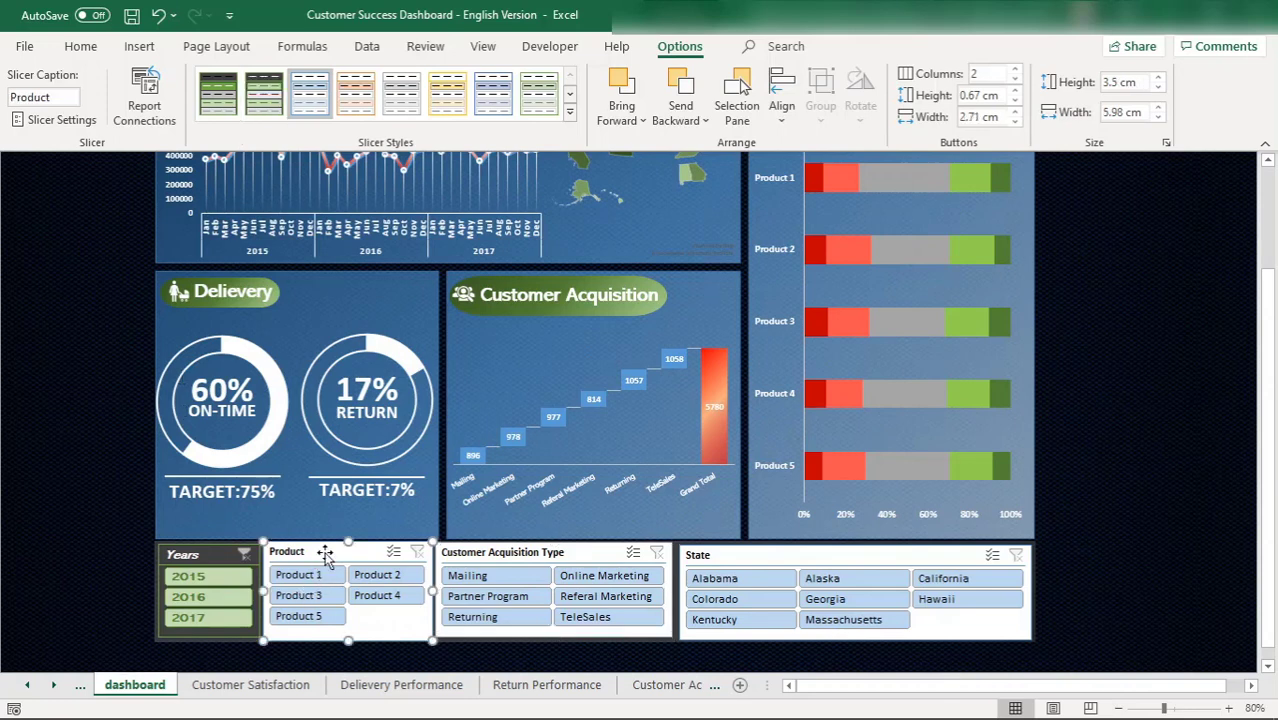
click(264, 92)
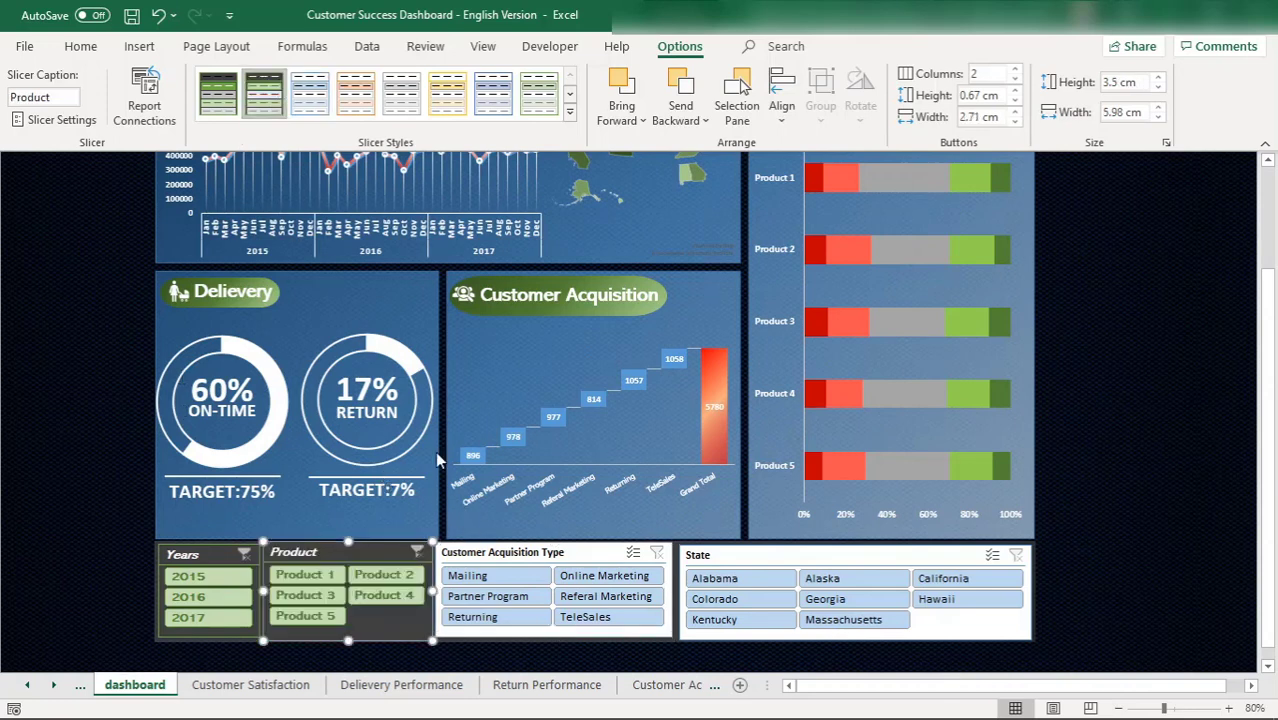
click(503, 551)
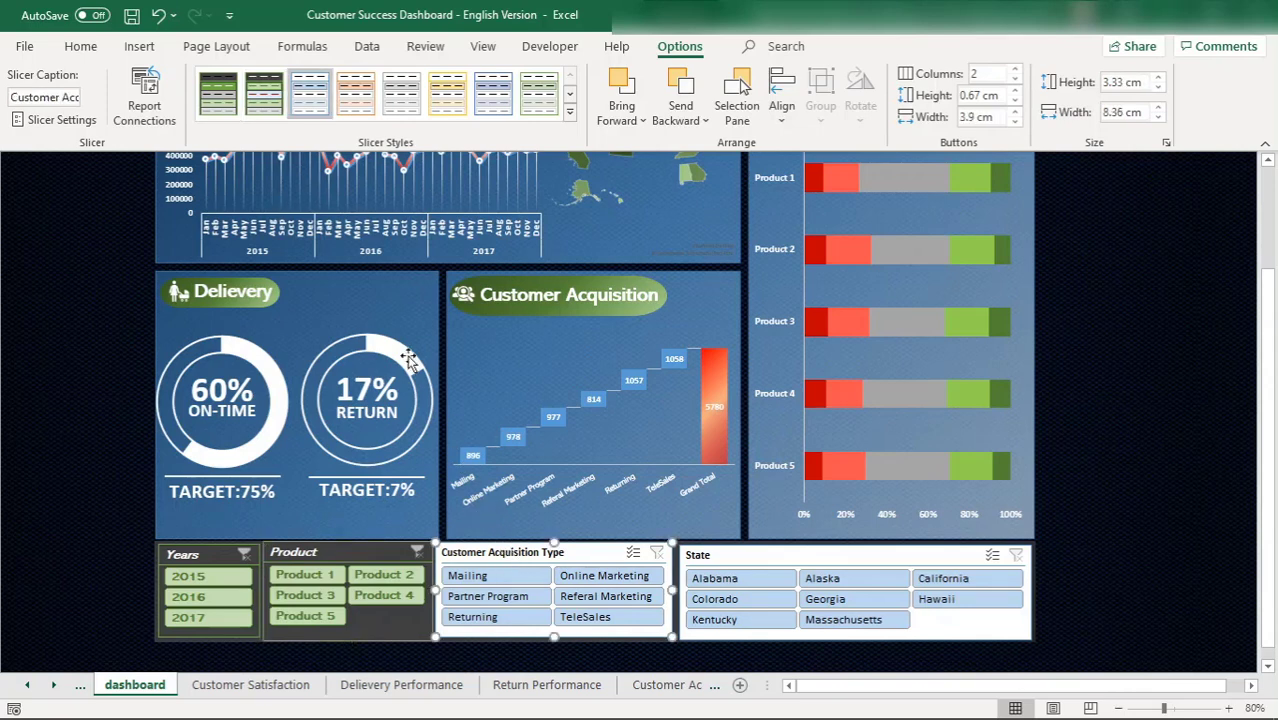
click(264, 92)
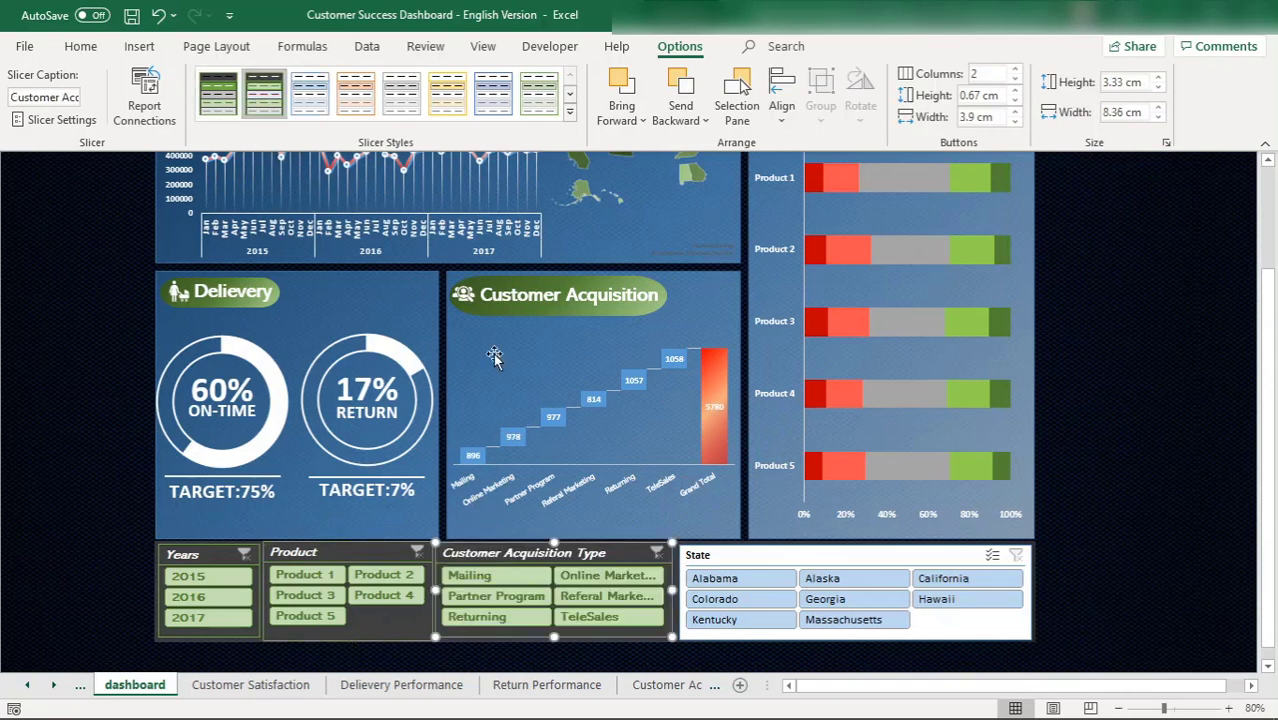
click(722, 556)
click(263, 95)
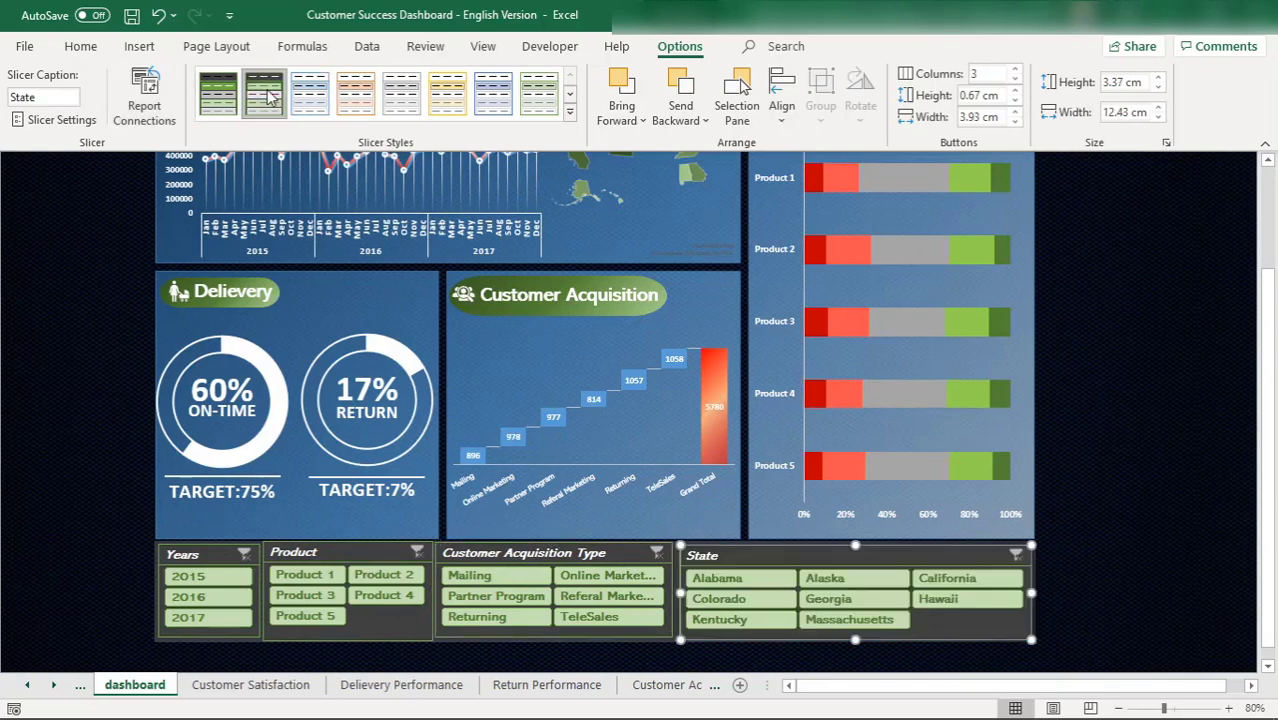
click(1127, 487)
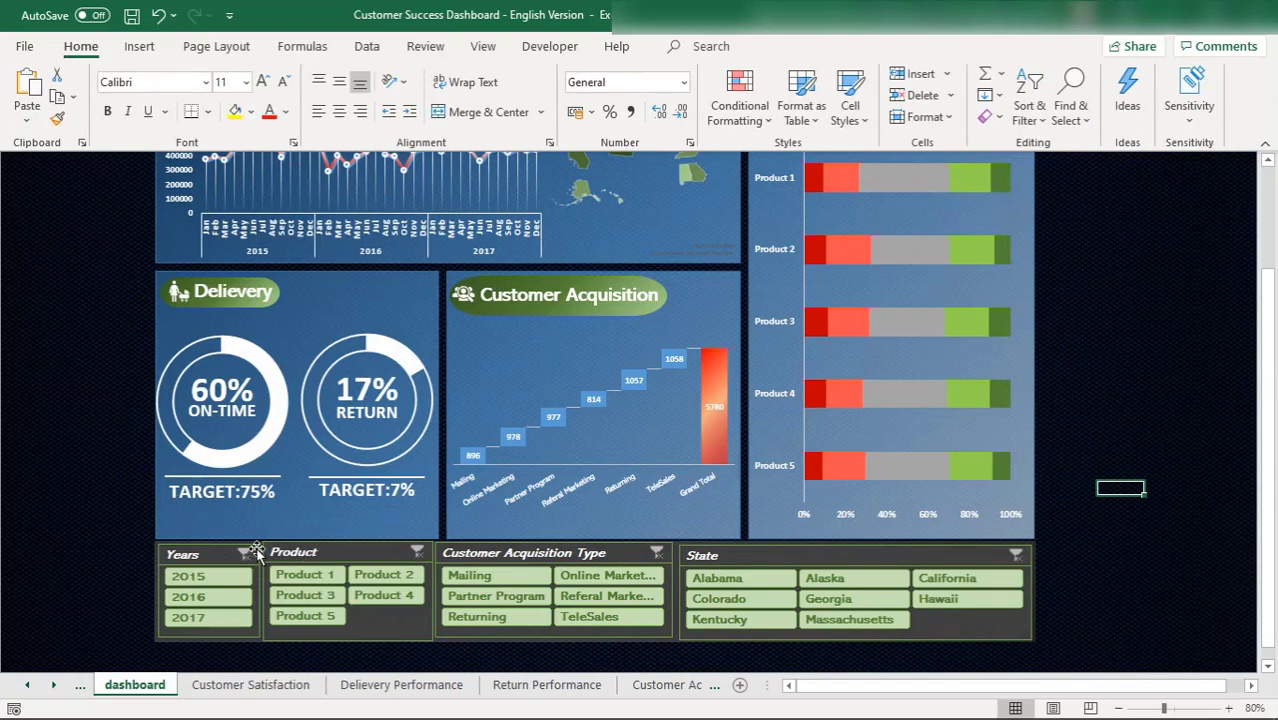
Step: Set the Whole Slicer border color in CustomSlicerEnglish 2 to the darkest shade in the black theme column, and apply the style
click(205, 556)
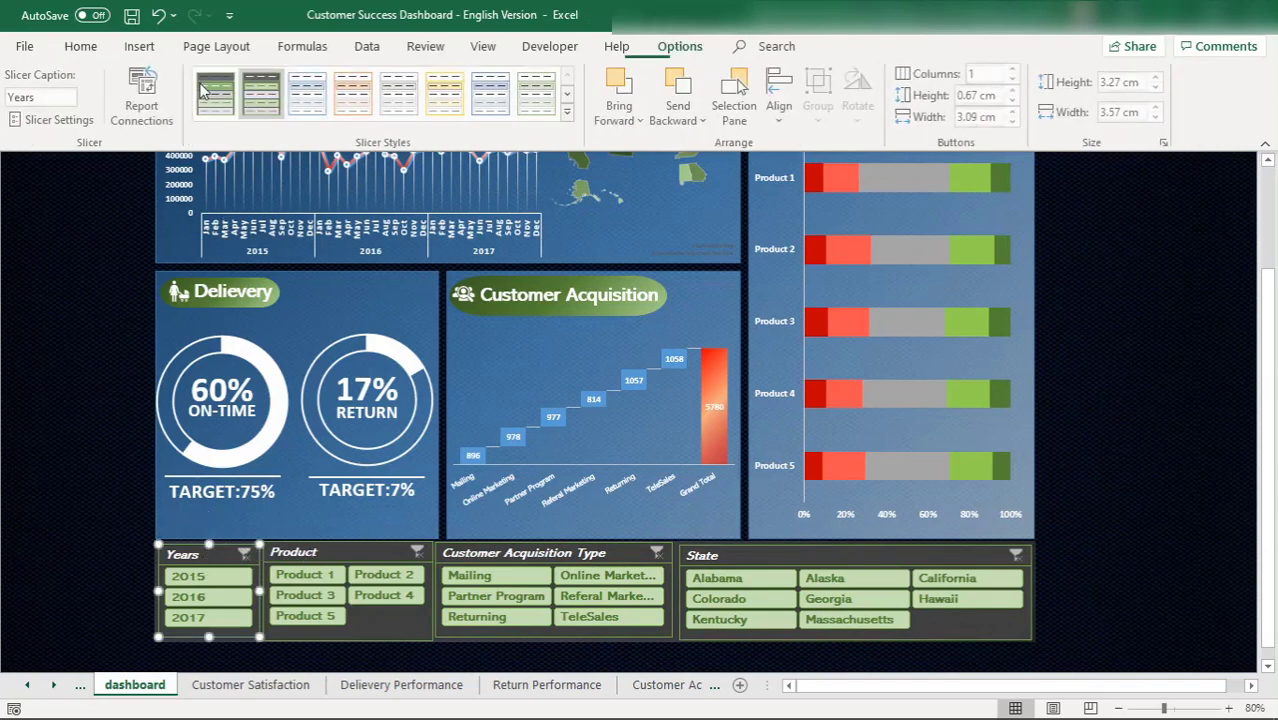
right_click(273, 88)
click(336, 94)
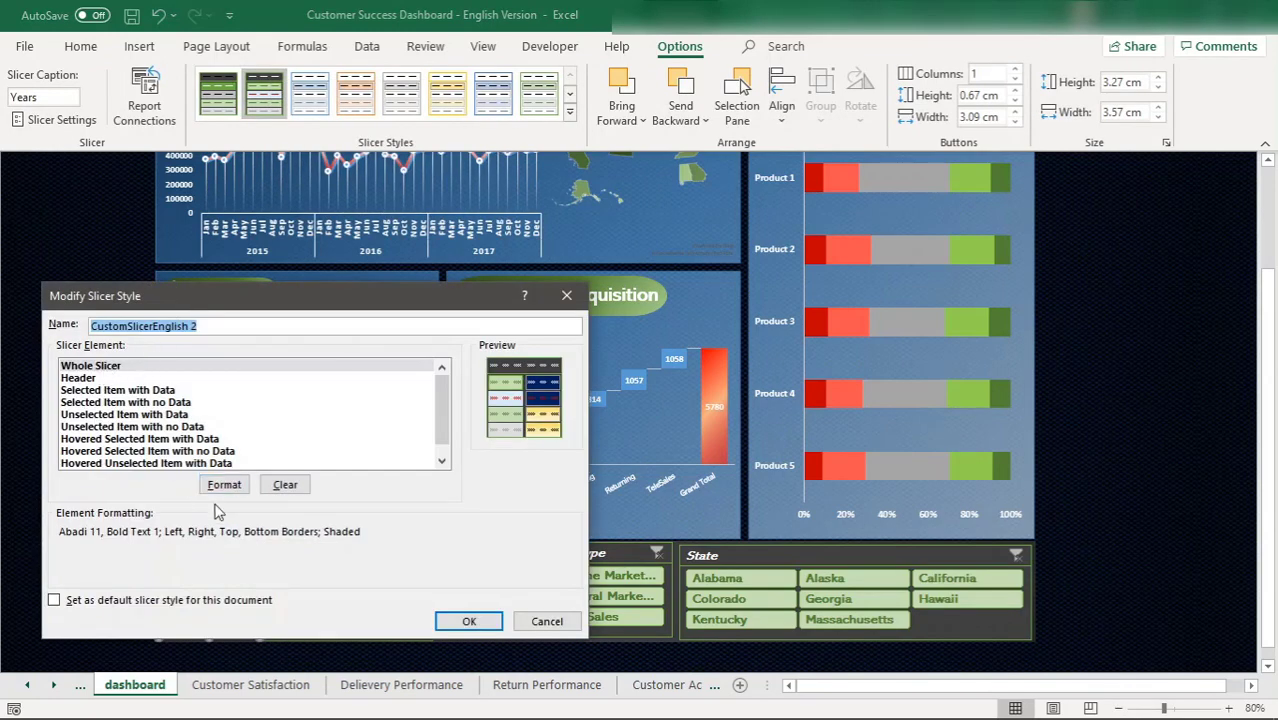
click(224, 484)
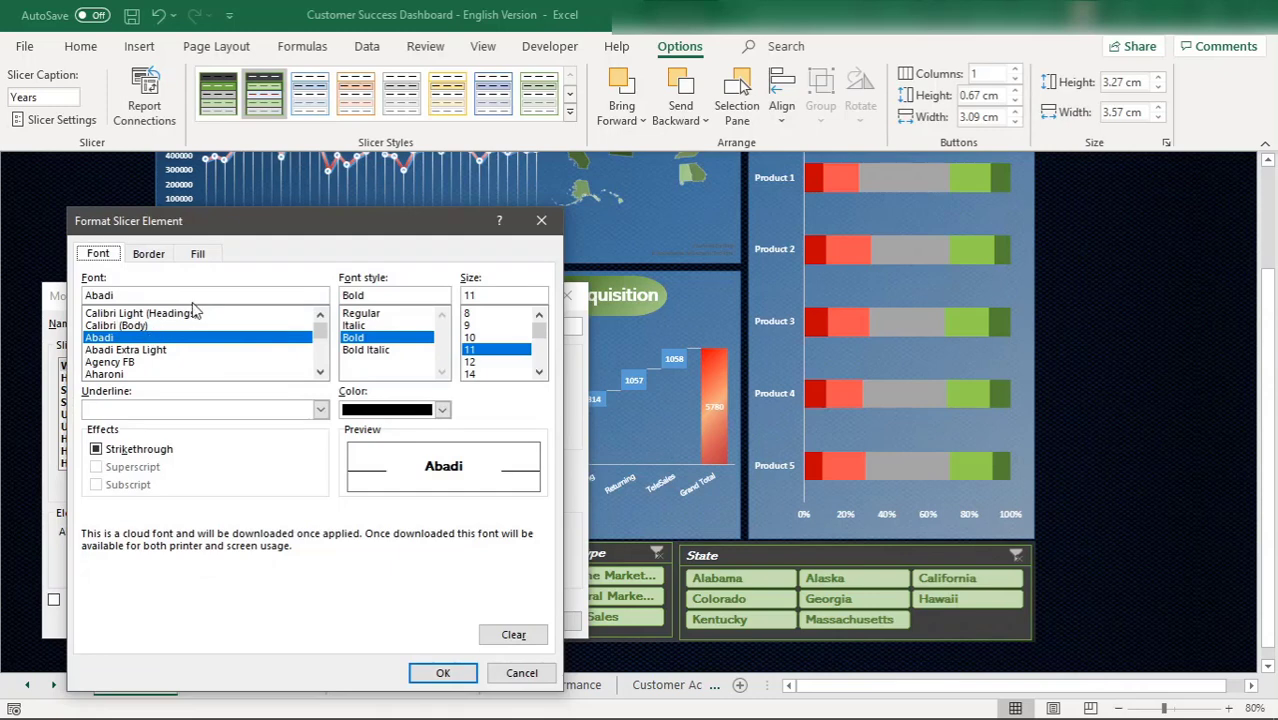
click(150, 255)
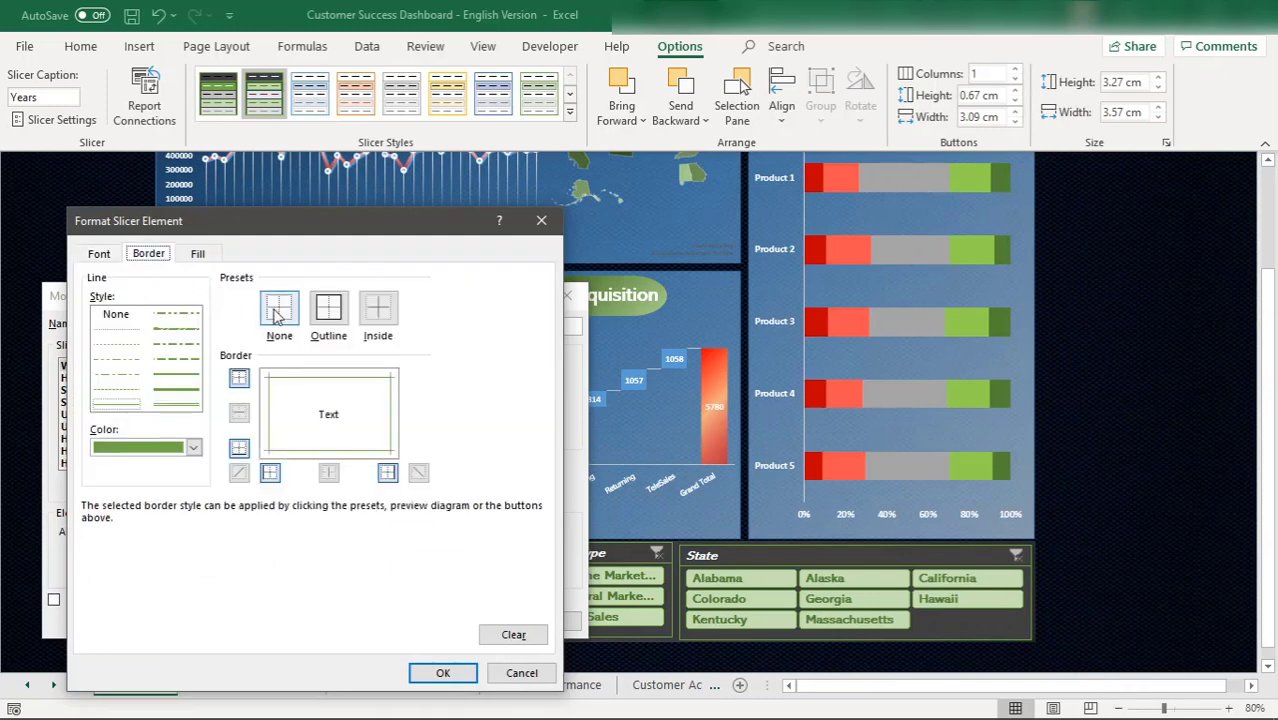
click(193, 447)
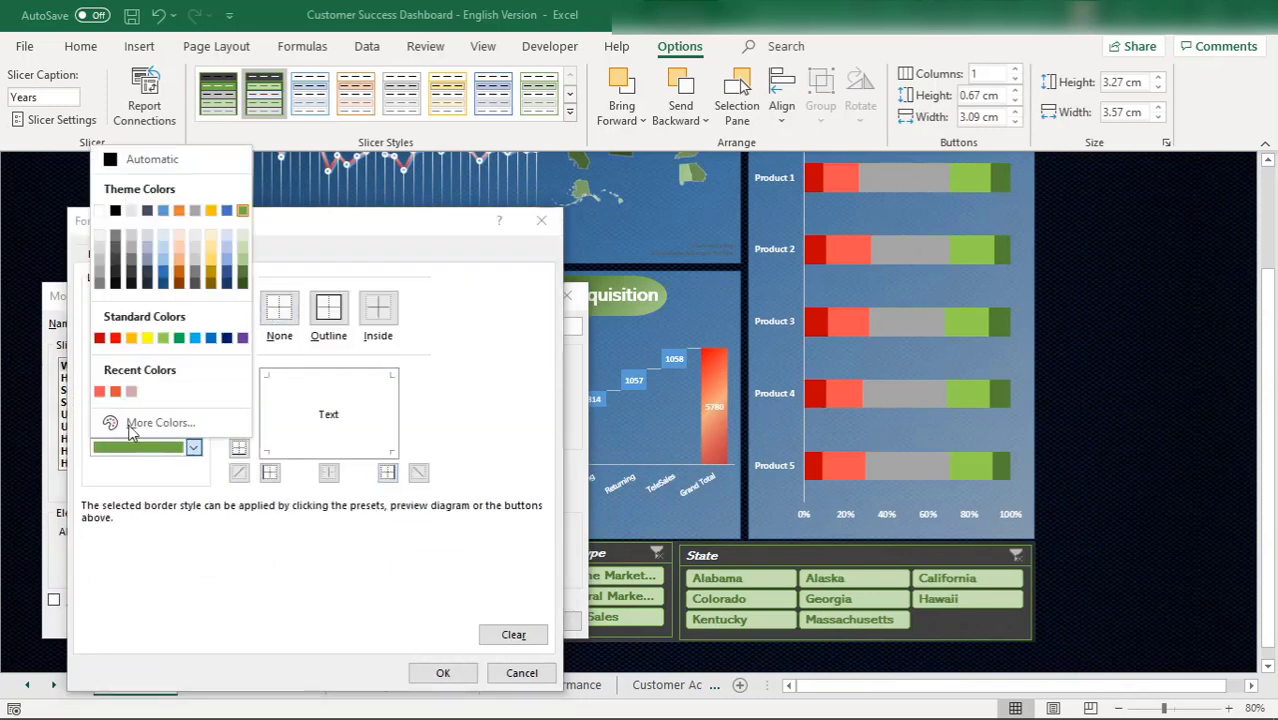
click(117, 284)
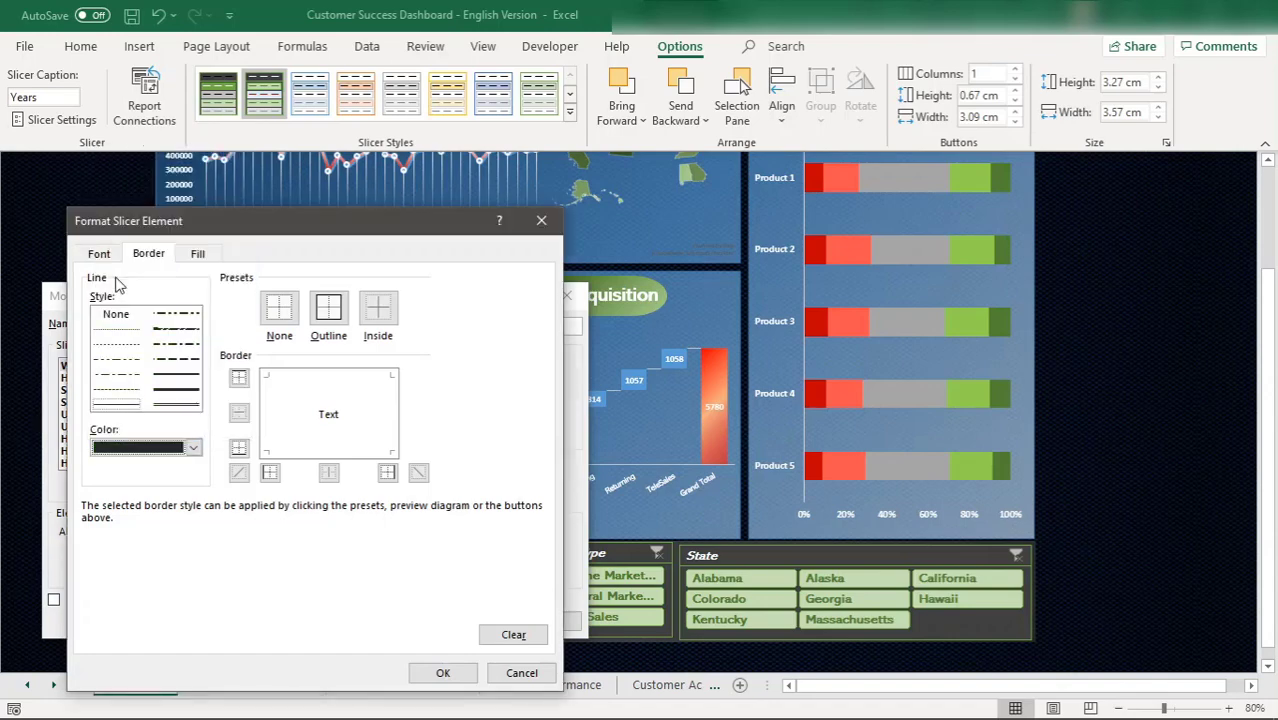
click(443, 671)
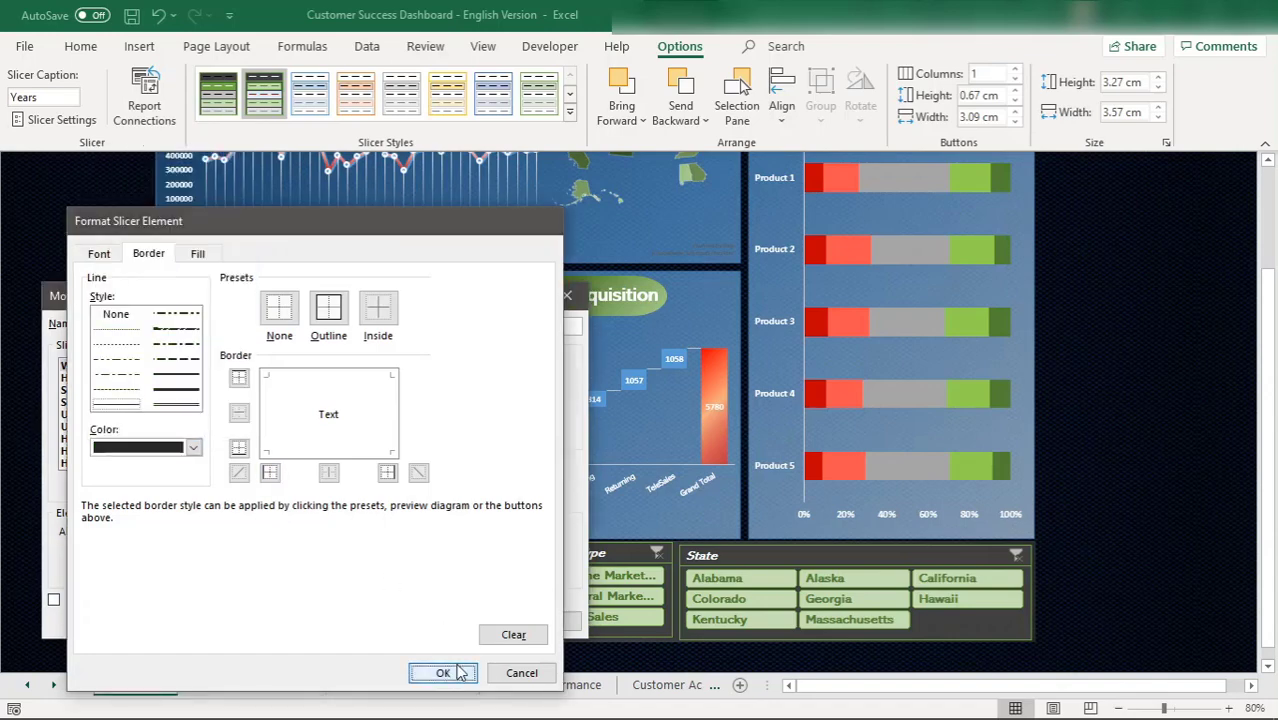
click(465, 622)
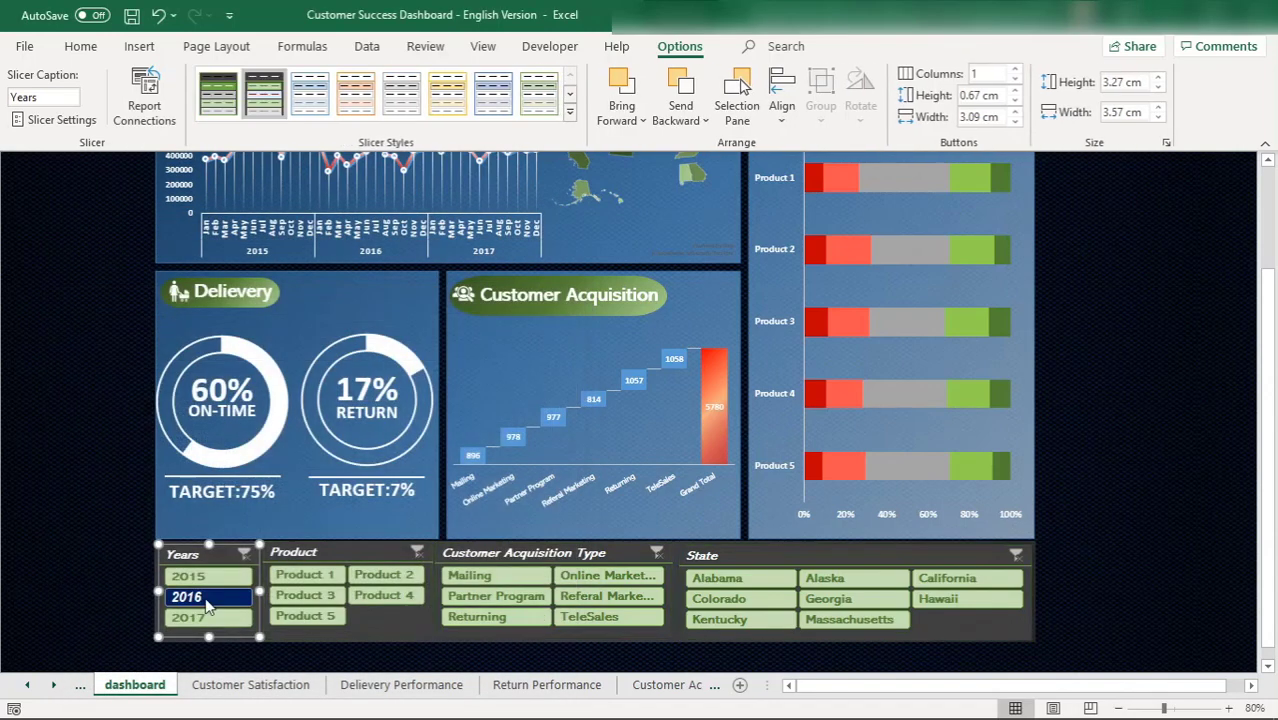
click(125, 545)
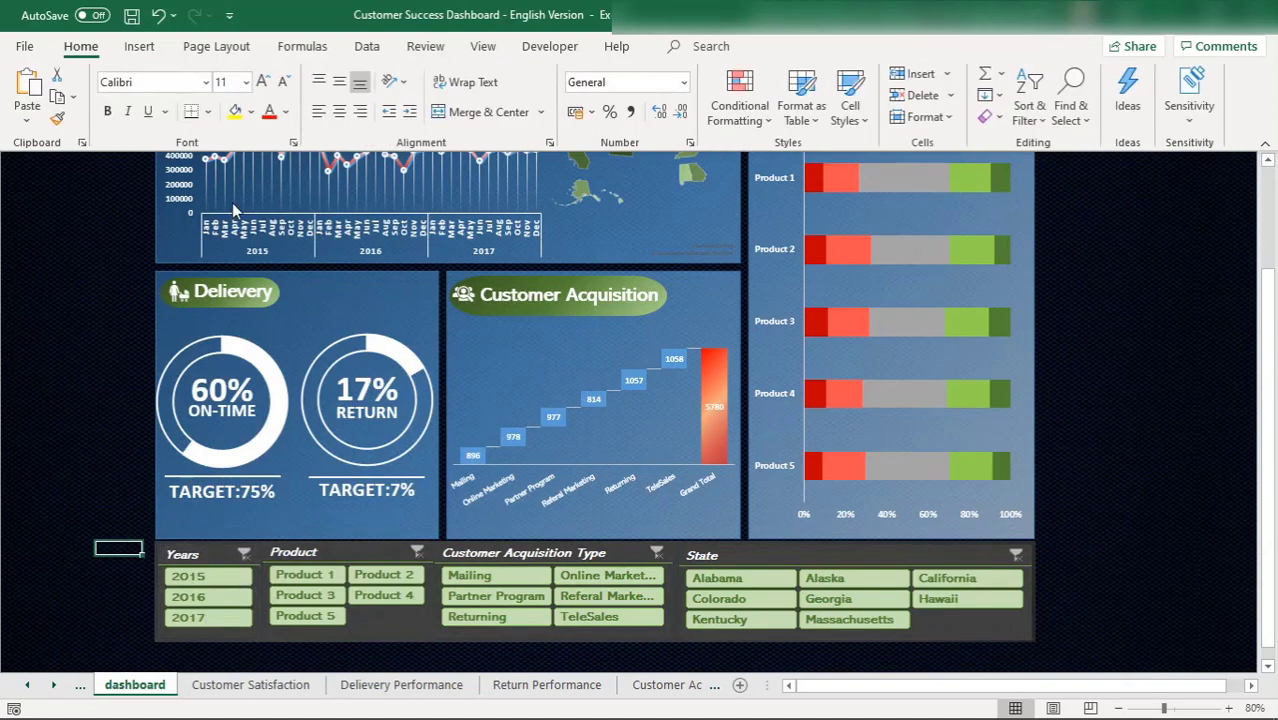
Step: Select the Years, Product, Customer Acquisition Type and State slicers in turn to check their style and hover formatting
click(200, 557)
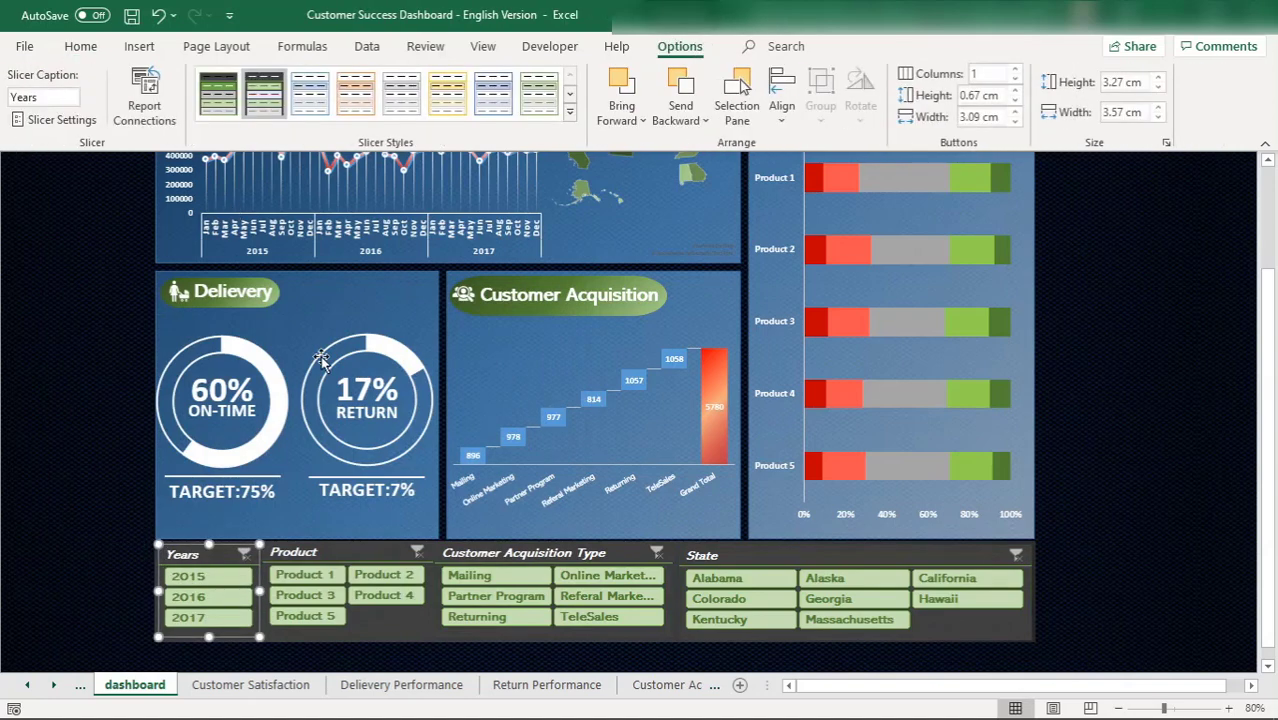
click(139, 531)
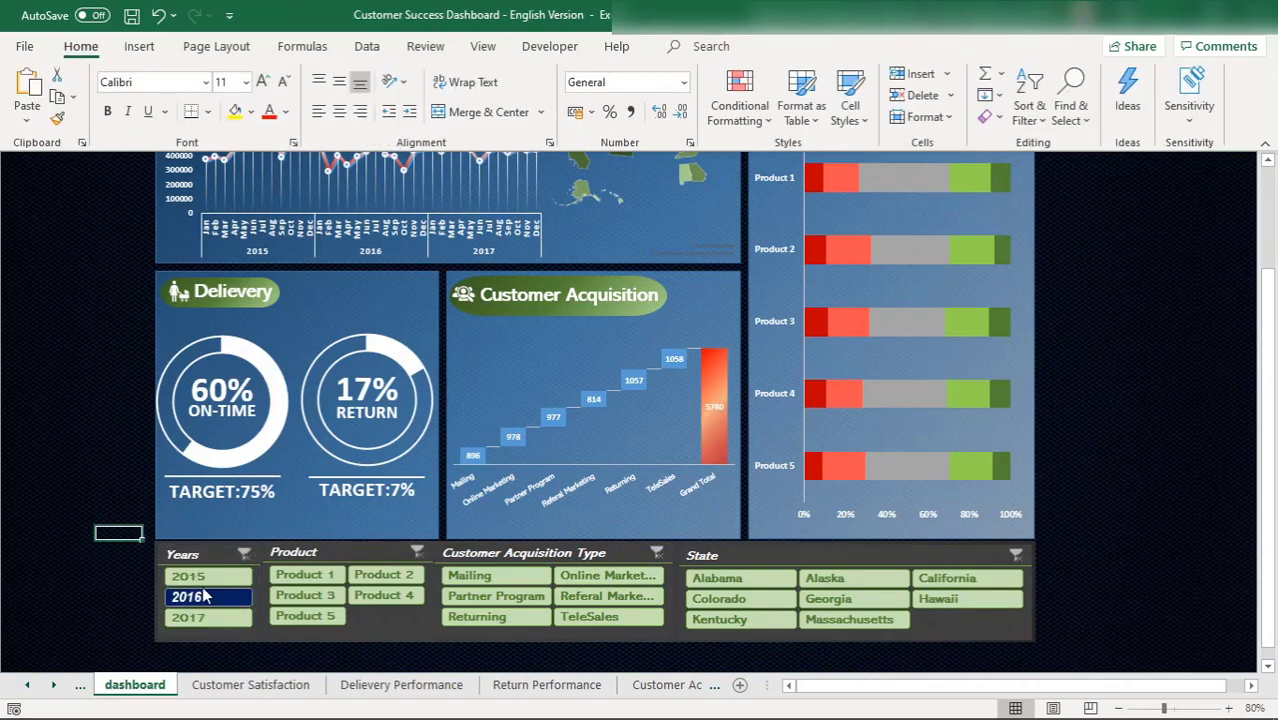
click(274, 560)
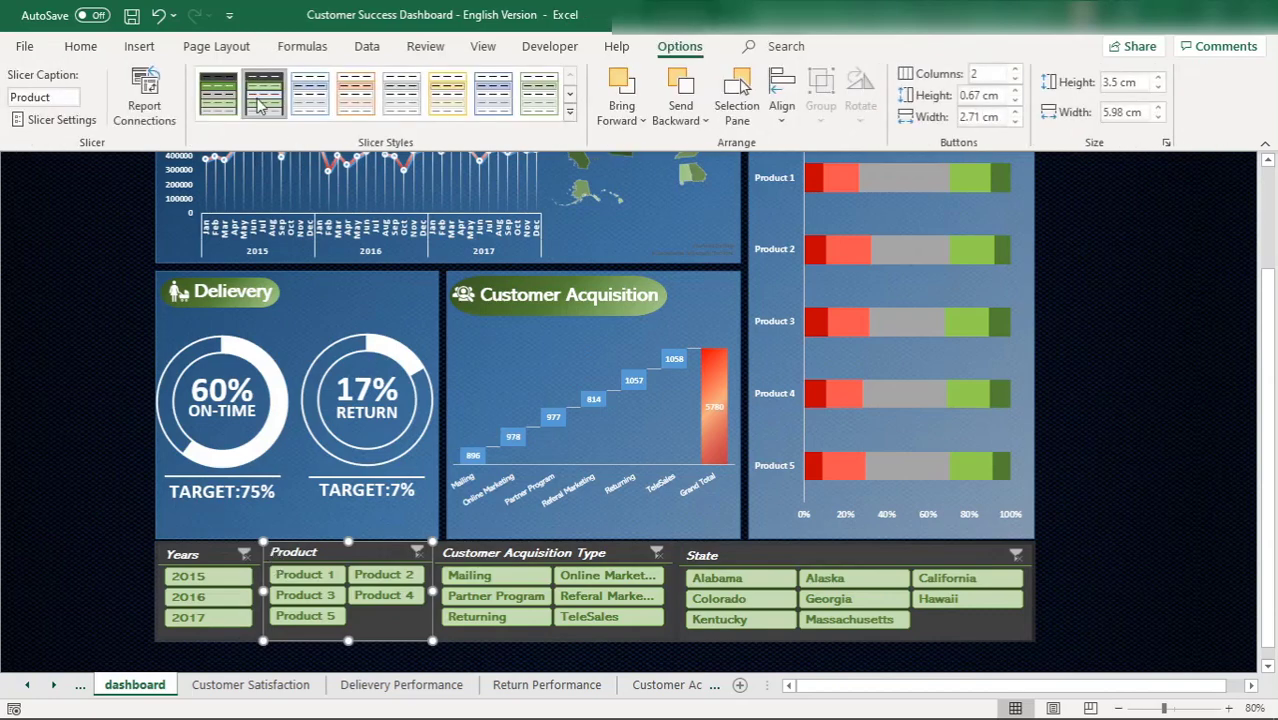
click(498, 558)
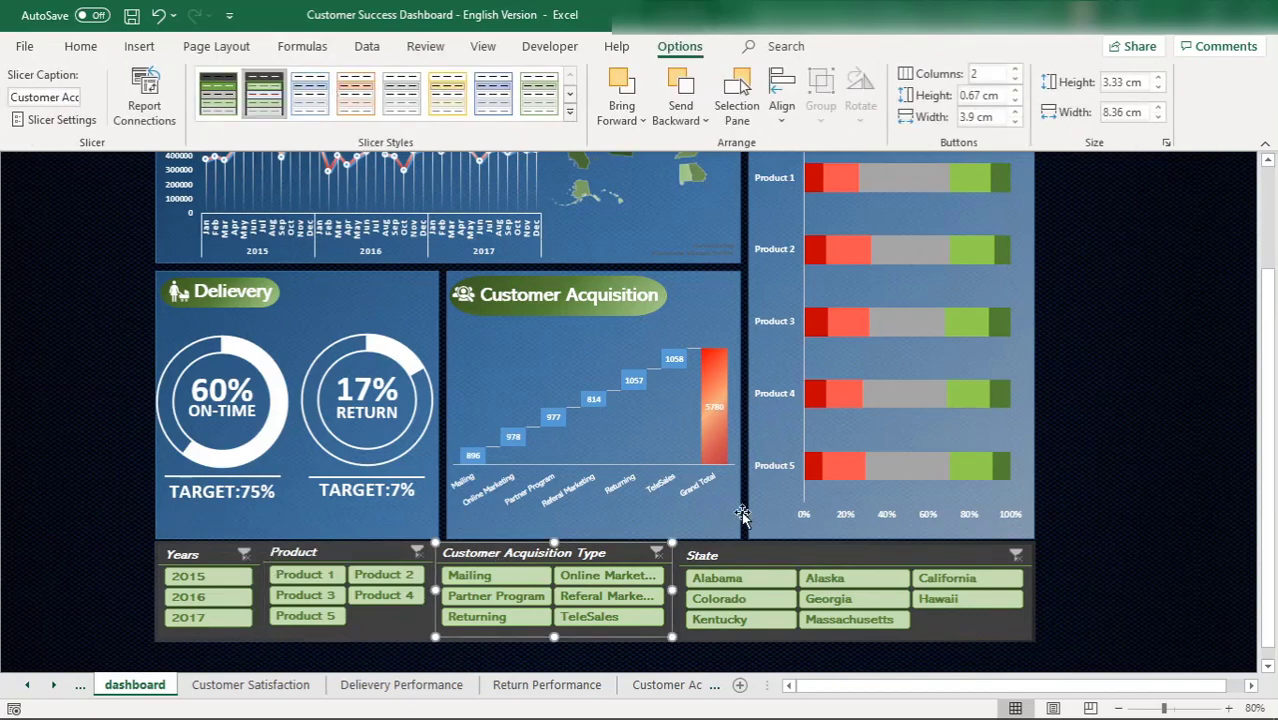
click(766, 553)
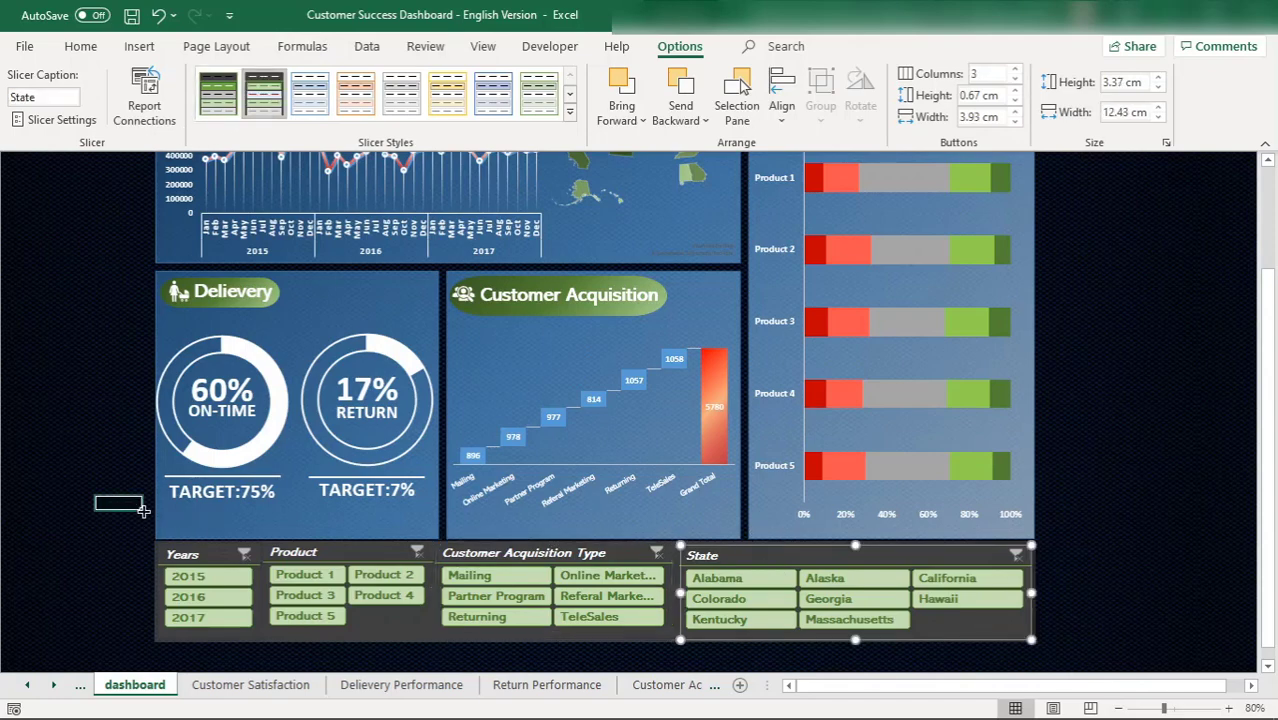
click(138, 507)
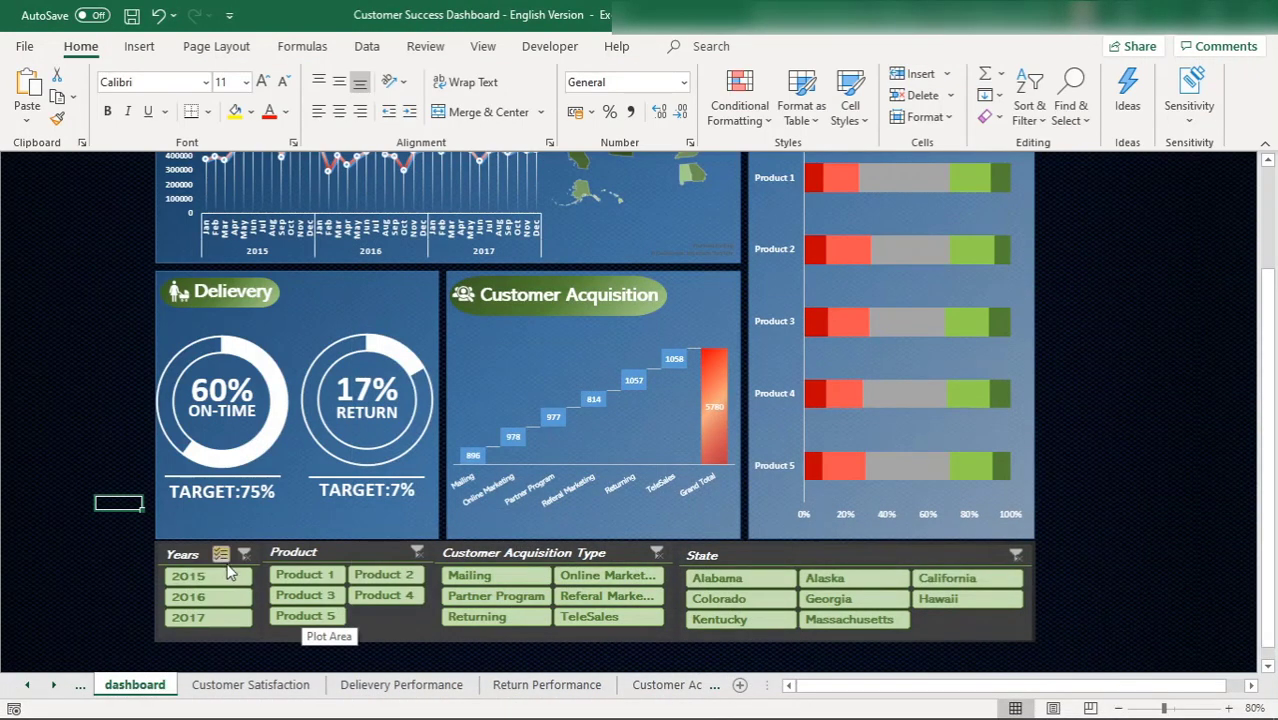
Step: Filter the dashboard to Product 1 and the Mailing customer acquisition type using the slicers
ctrl+click(312, 575)
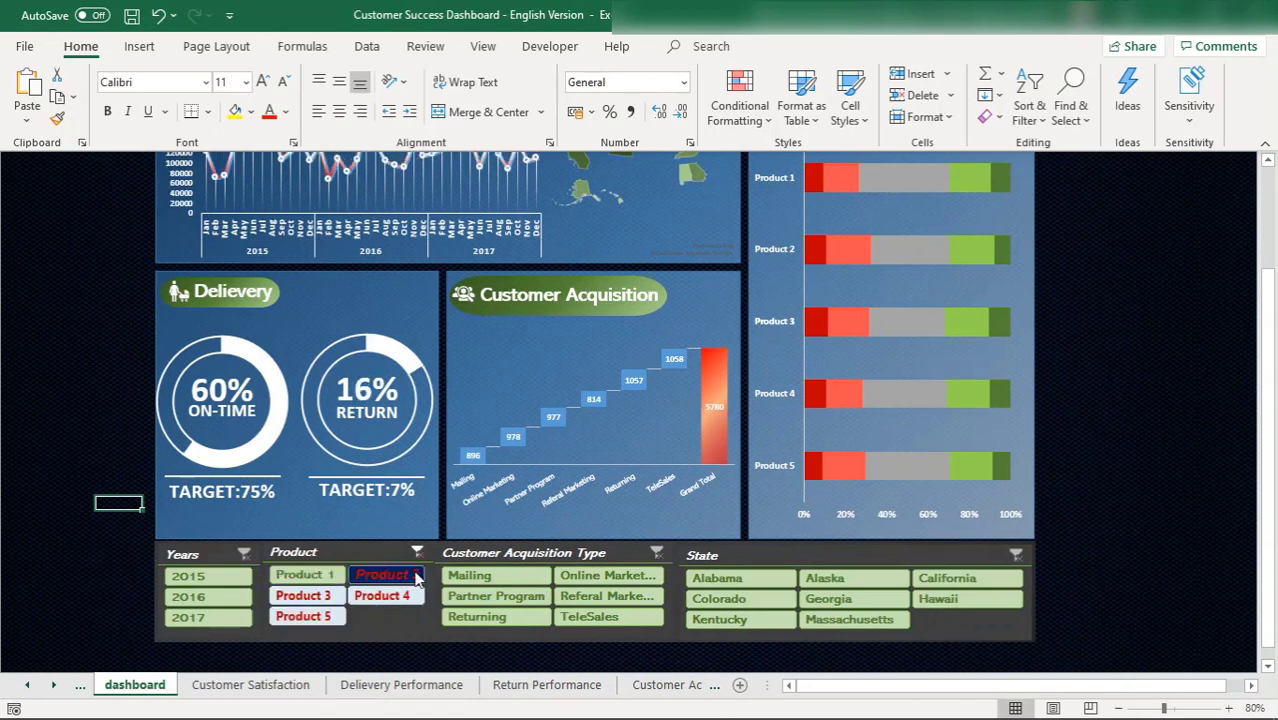
click(475, 575)
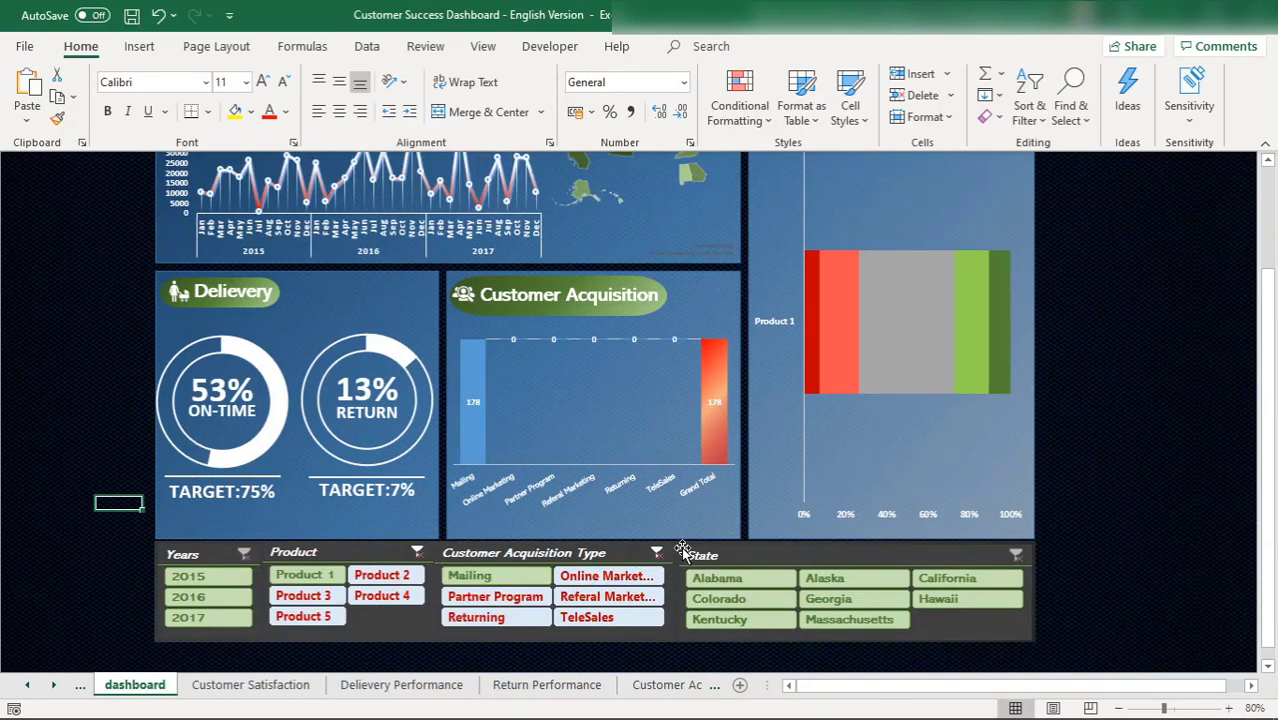
Step: Widen the Customer Acquisition Type slicer until its button labels fit, and move the State slicer's left edge to make room for it
click(682, 581)
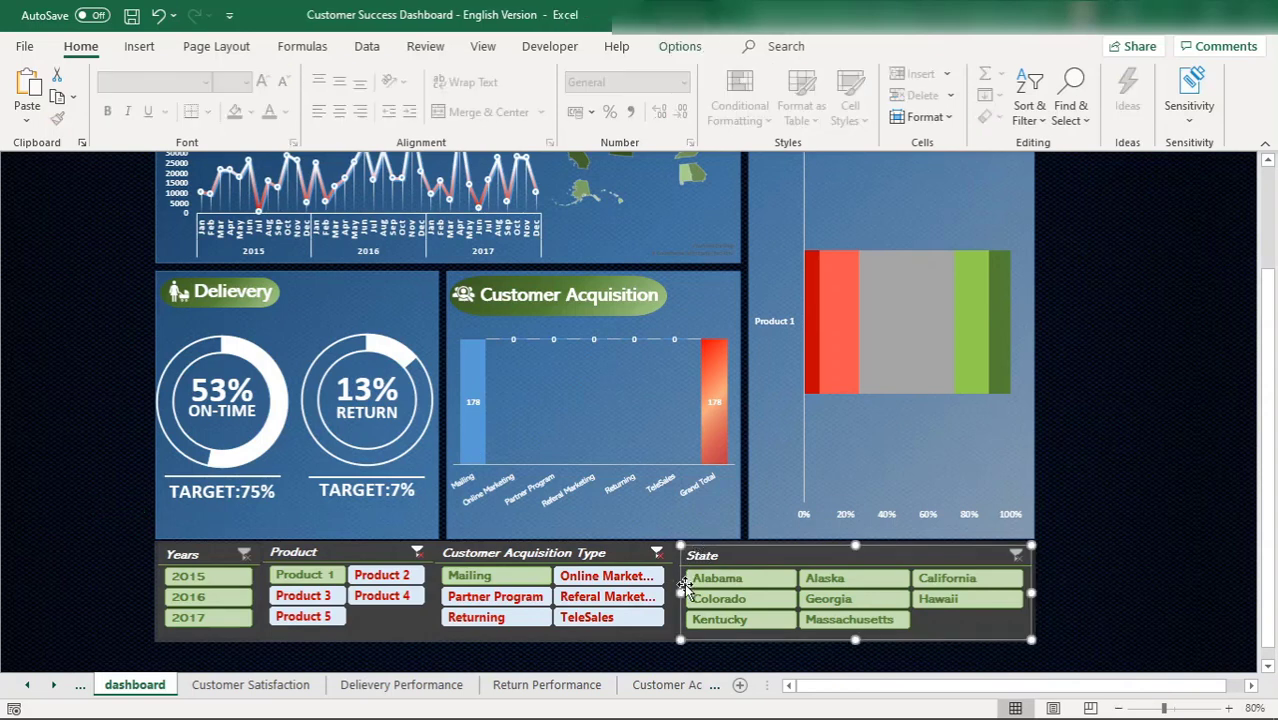
drag(678, 592, 714, 588)
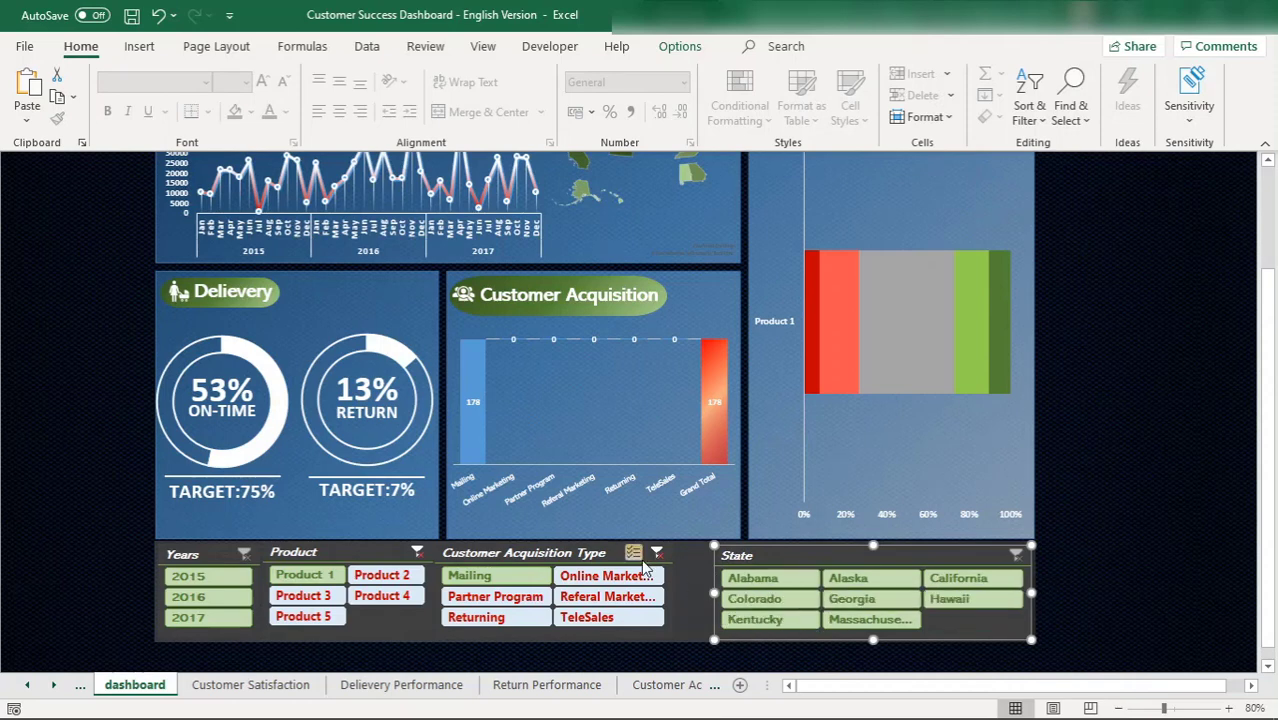
click(591, 557)
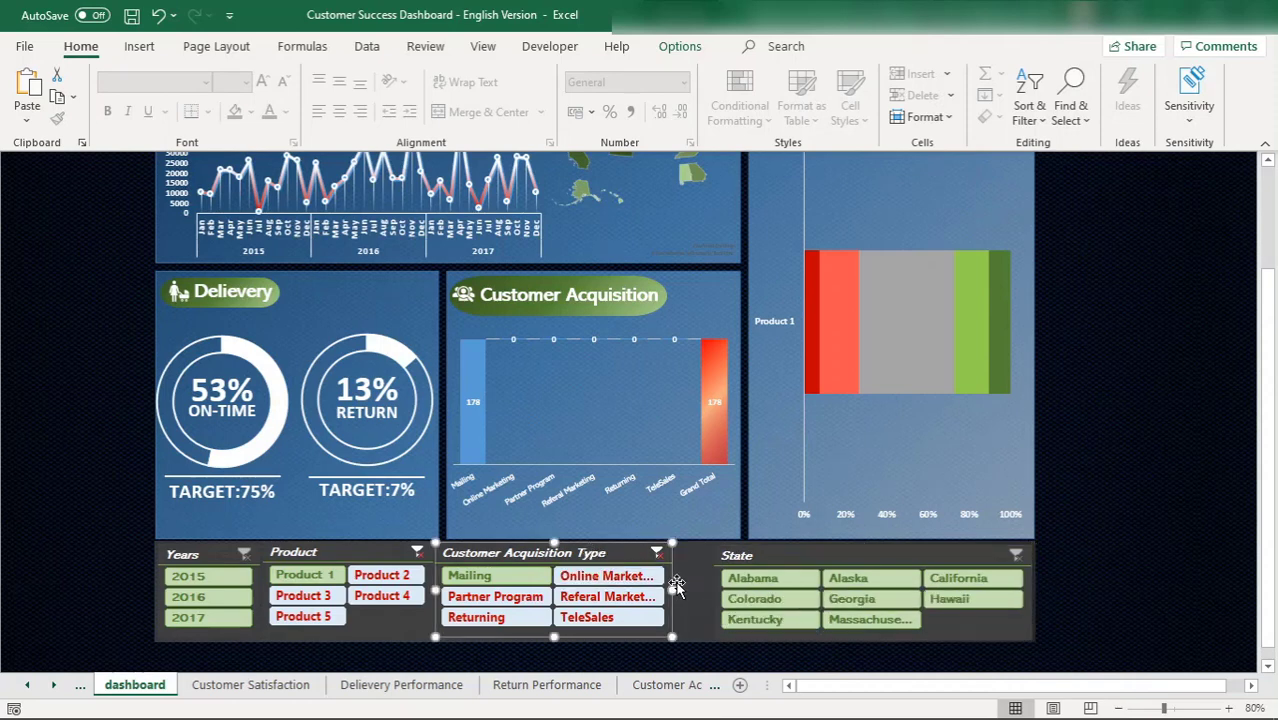
drag(670, 590, 692, 590)
click(745, 579)
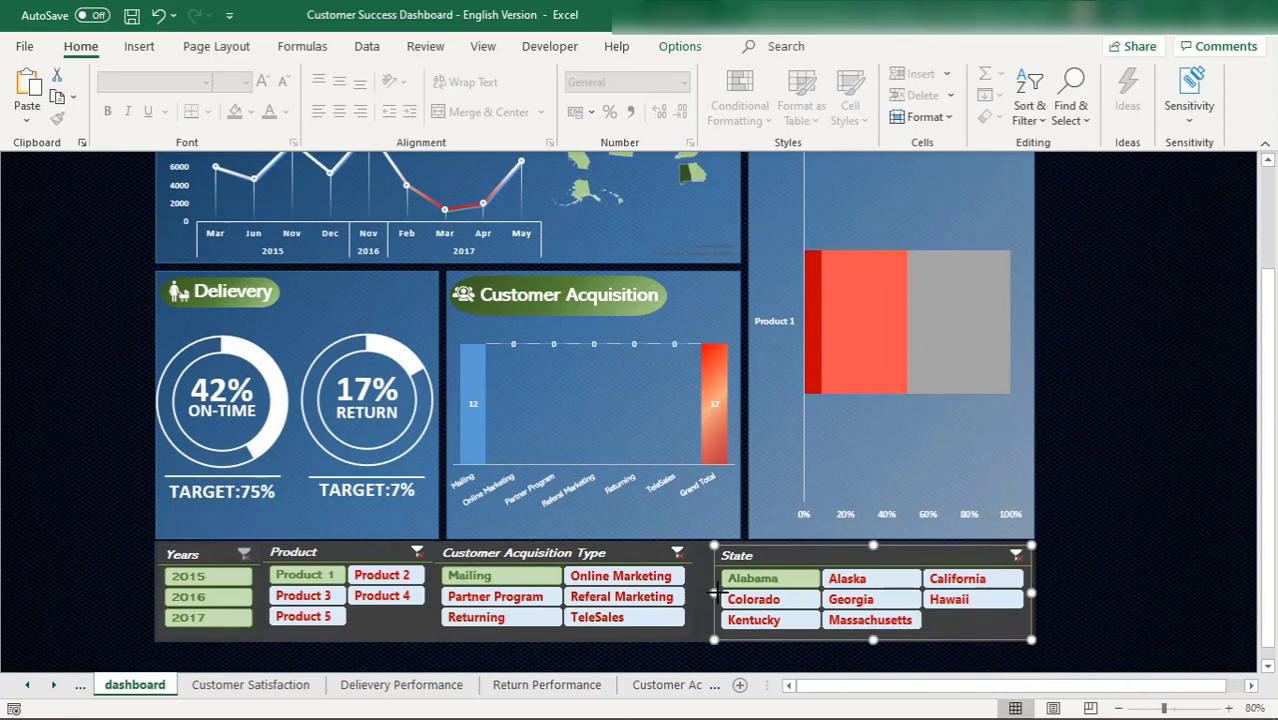
drag(714, 592, 702, 592)
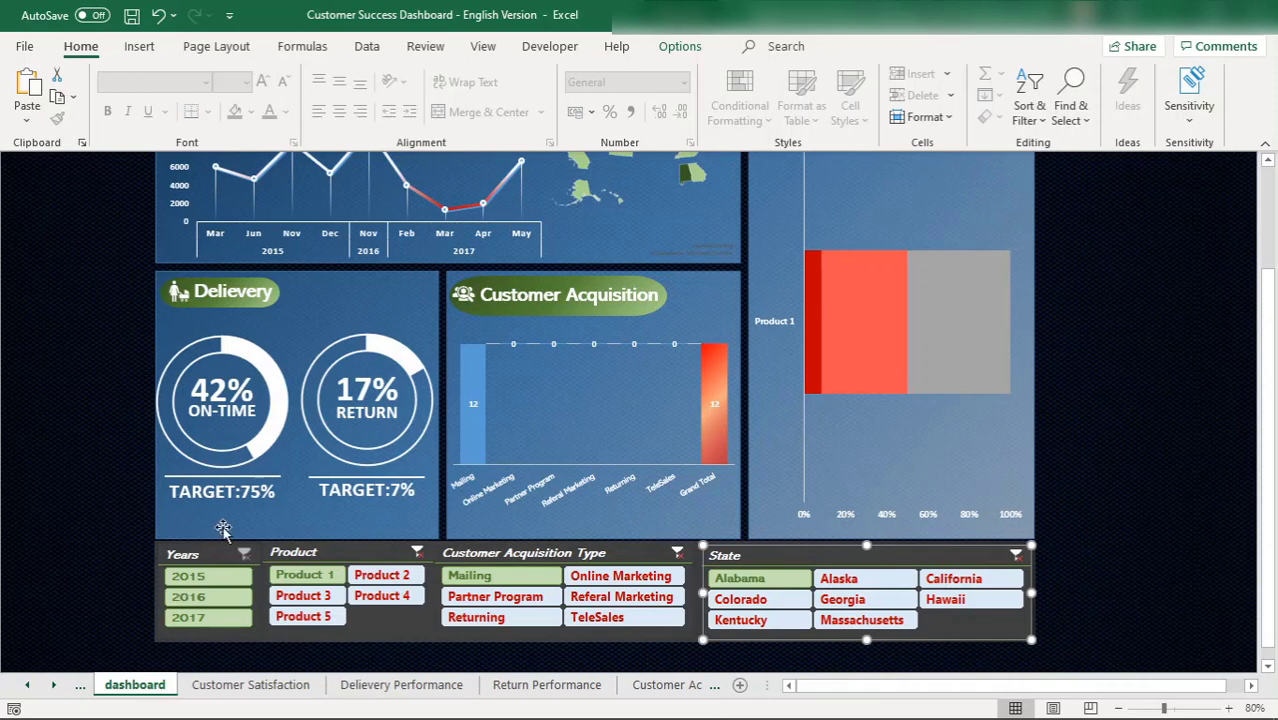
Step: Clear the Product, Customer Acquisition Type and State slicer filters, and collapse the ribbon to show more of the dashboard
click(686, 554)
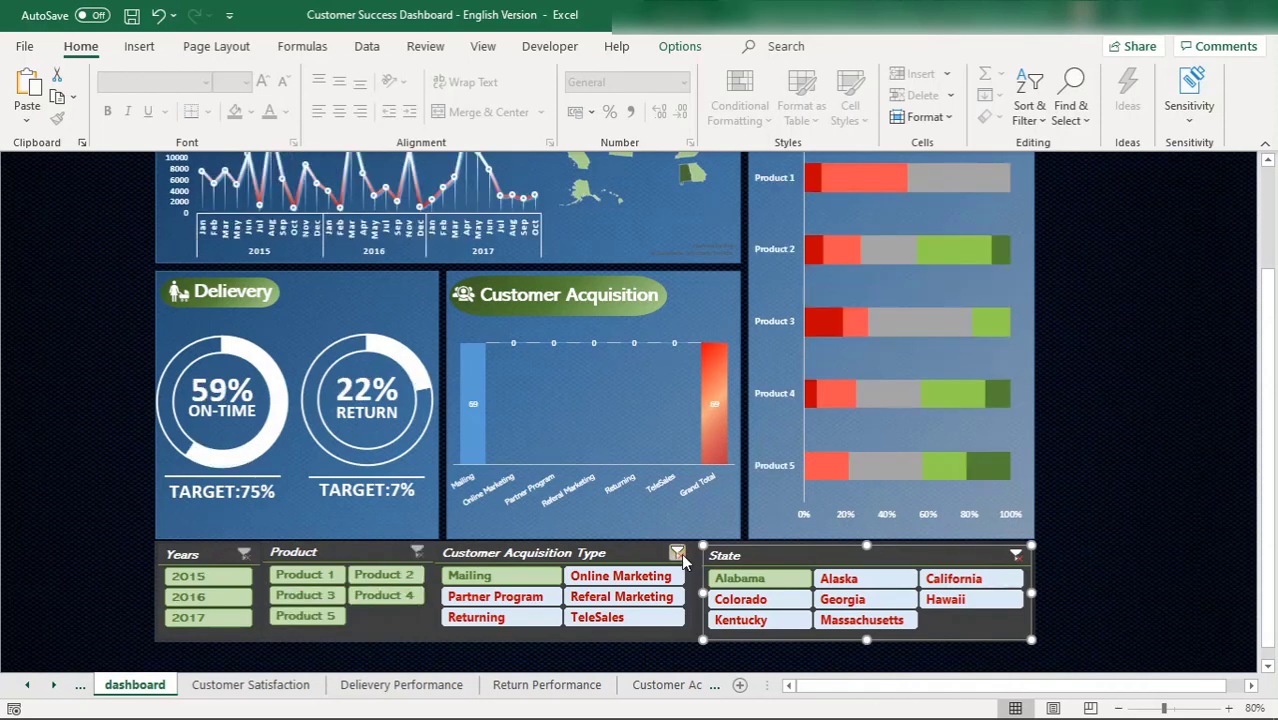
click(1016, 557)
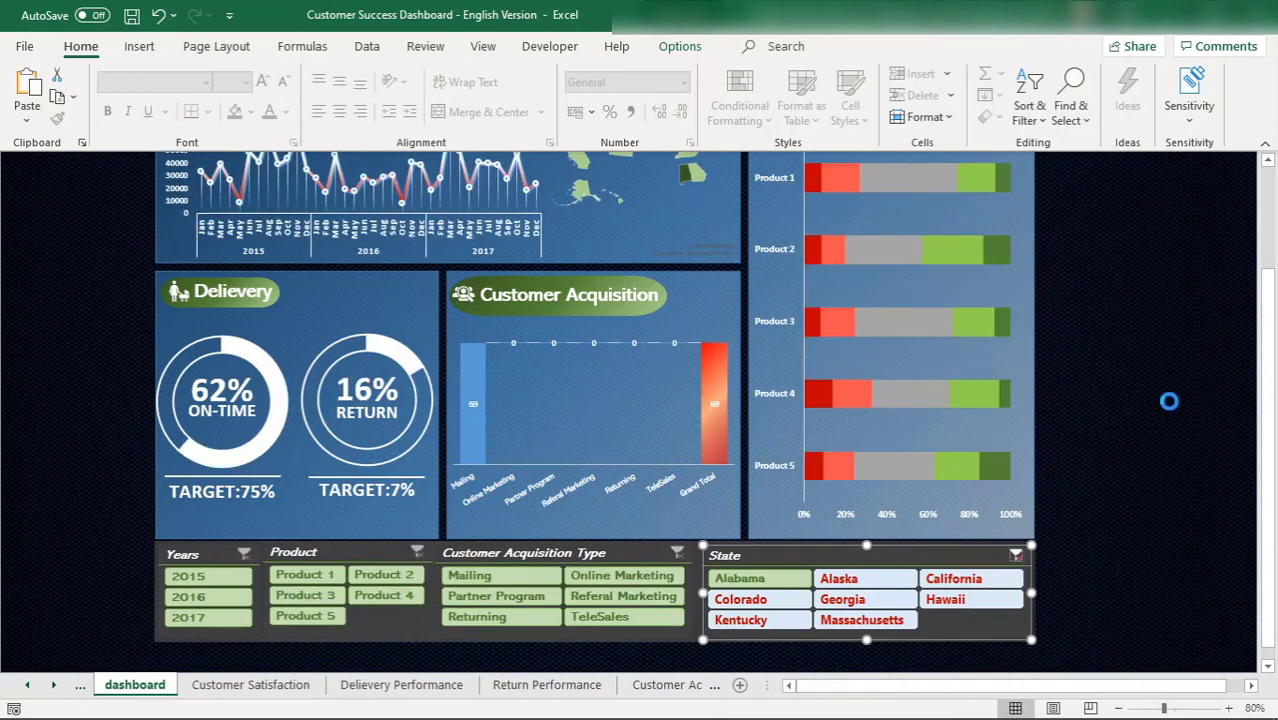
click(1271, 190)
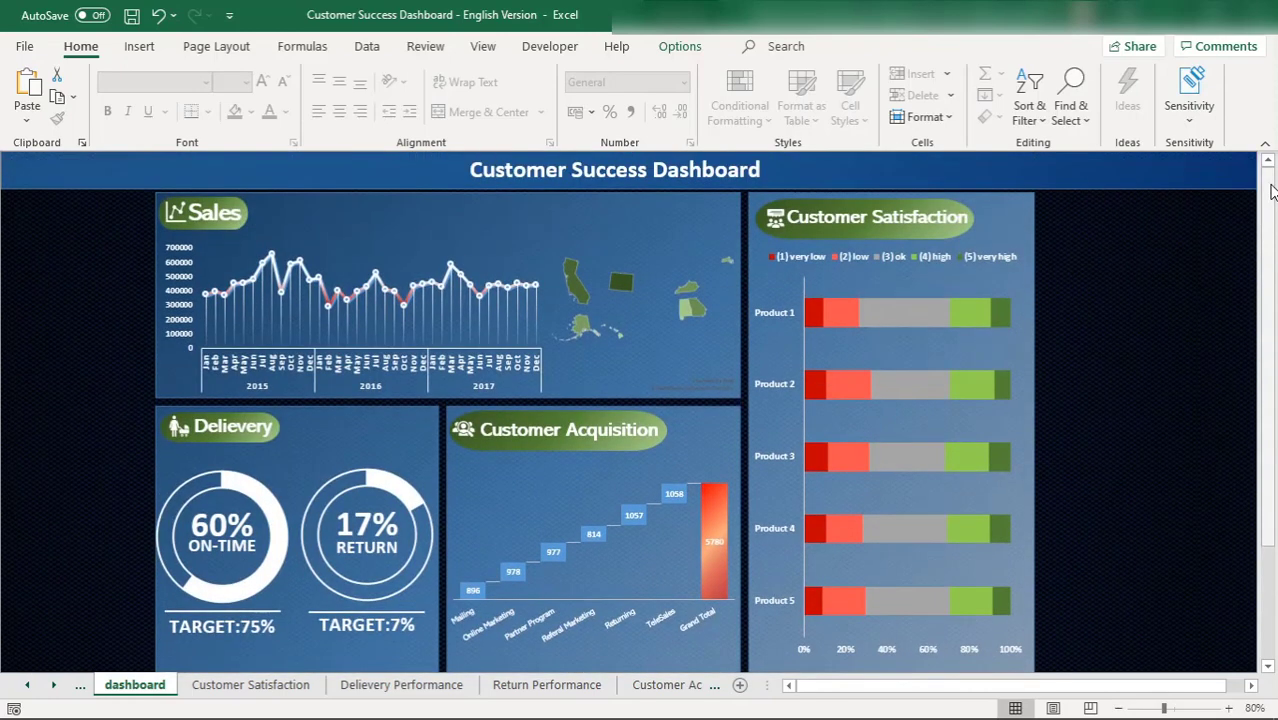
click(1265, 145)
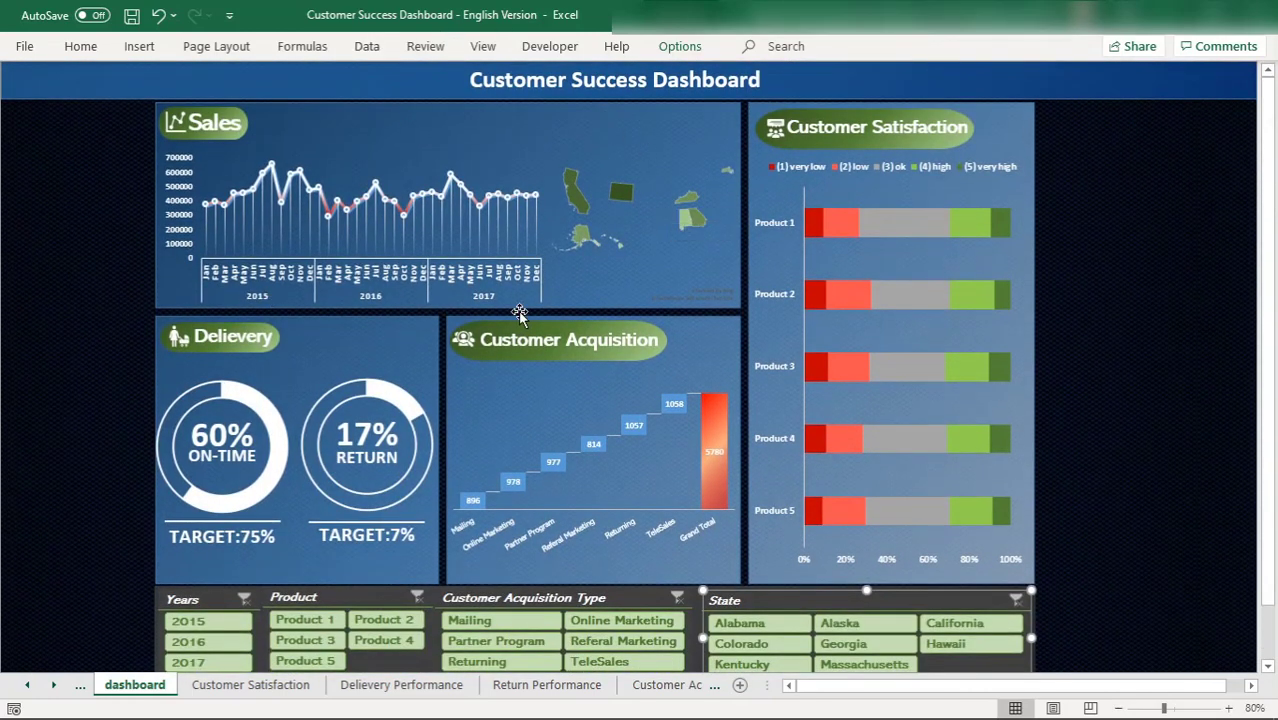
click(1172, 487)
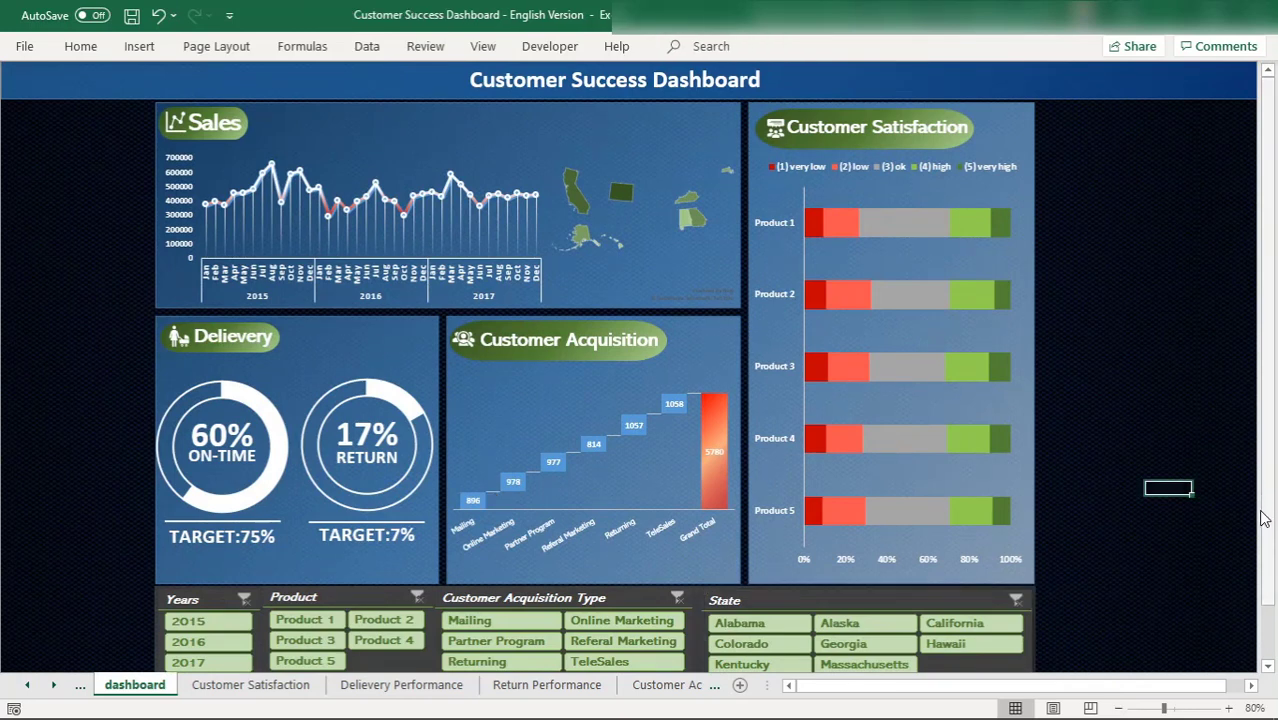
Step: Test the slicers by filtering the dashboard to Product 1 and Mailing, and clear both filters
click(327, 621)
click(470, 620)
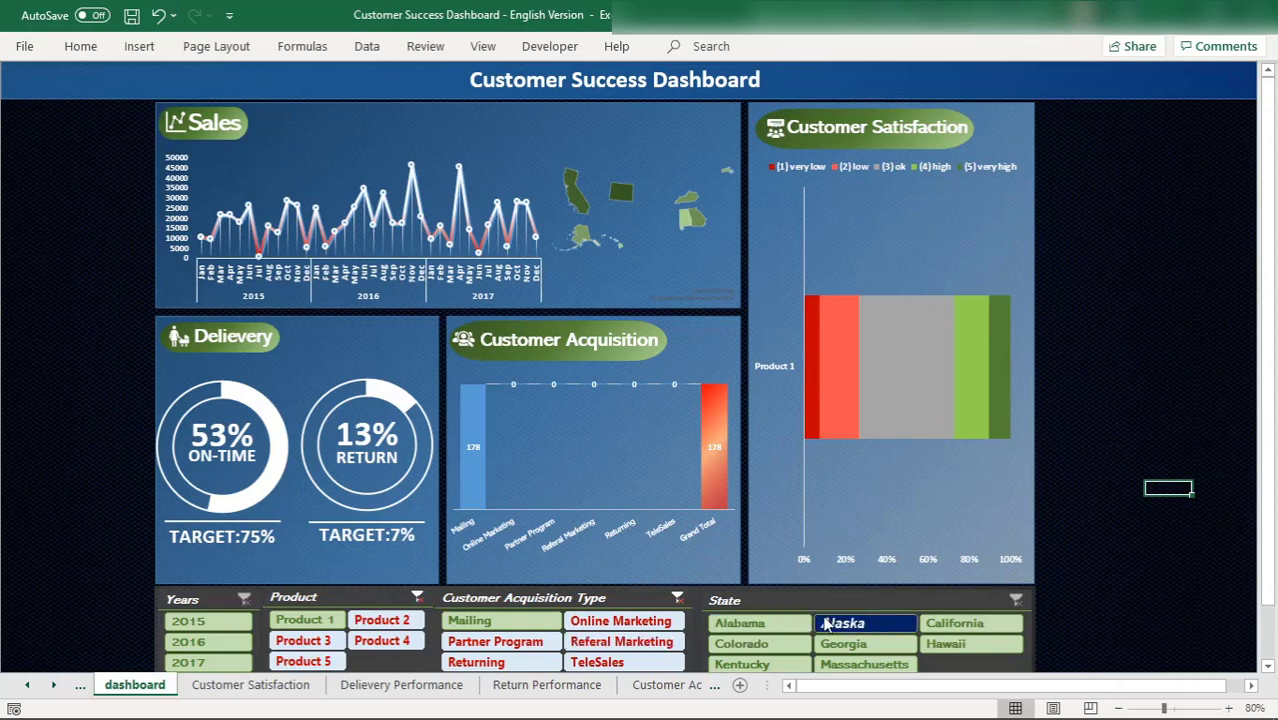
click(677, 598)
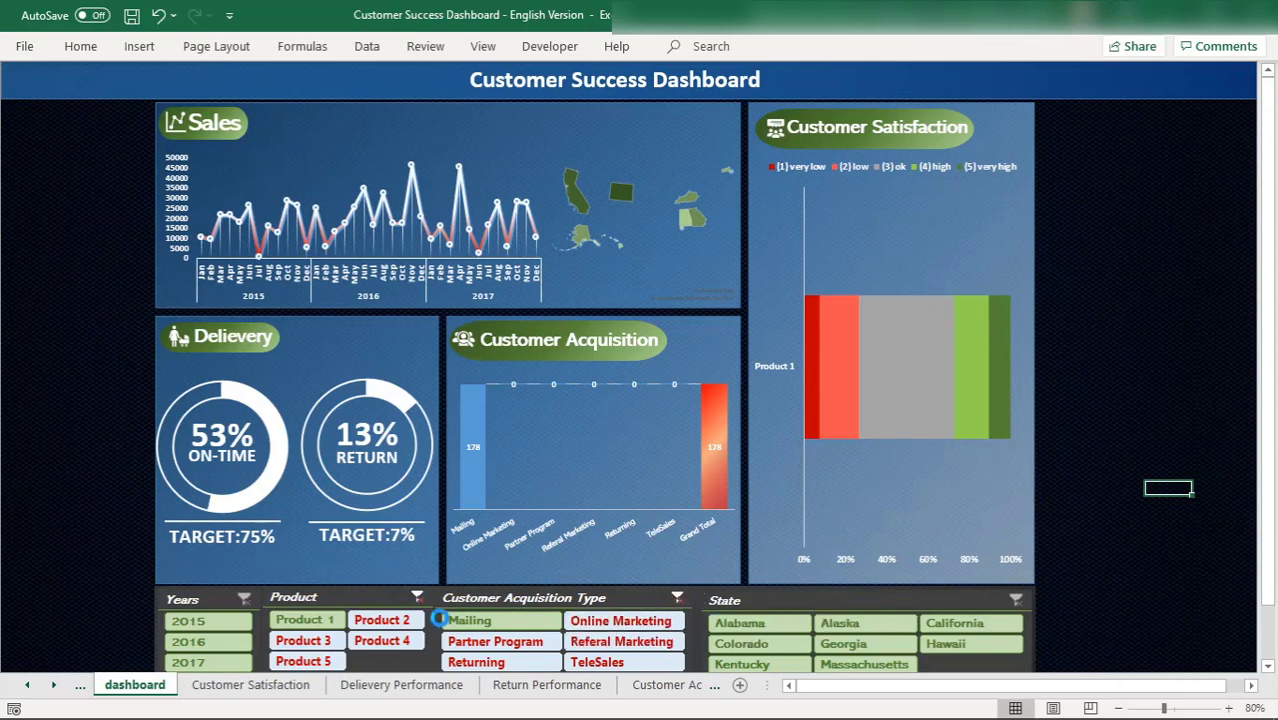
click(418, 594)
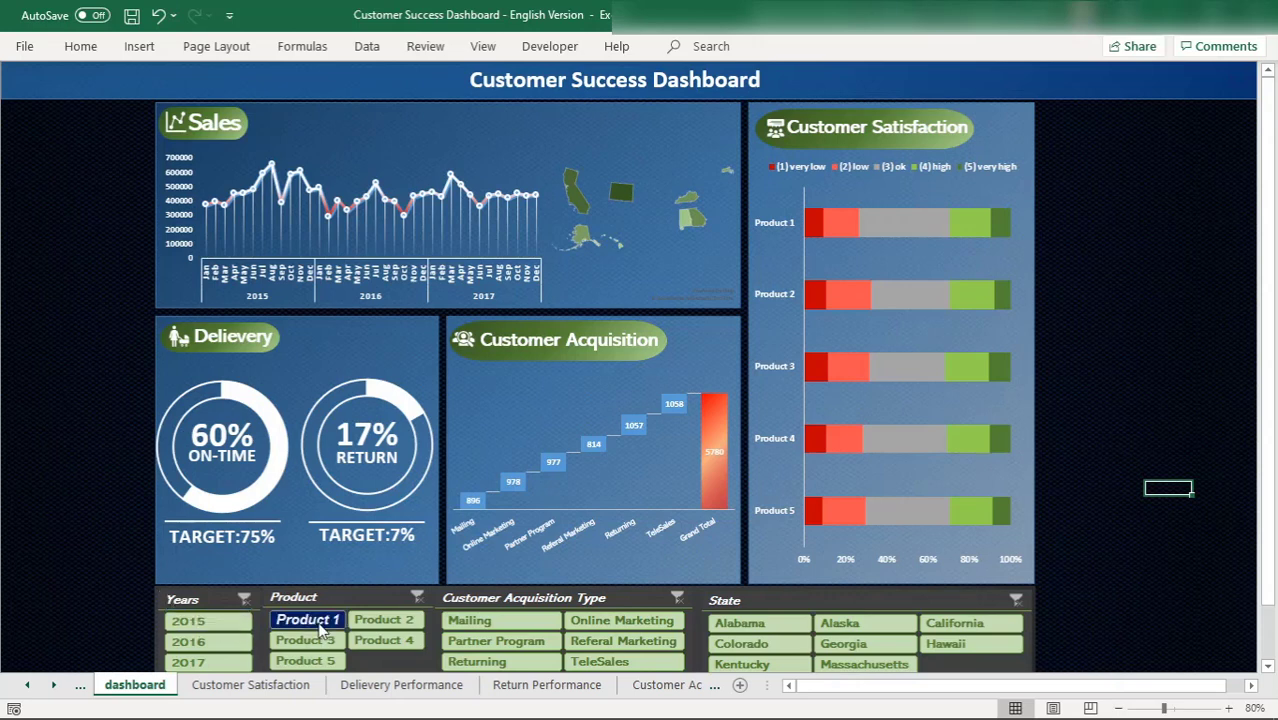
Step: Test the slicers together by filtering to Product 1, Mailing and Alabama, and clear all three filters
click(305, 620)
click(476, 622)
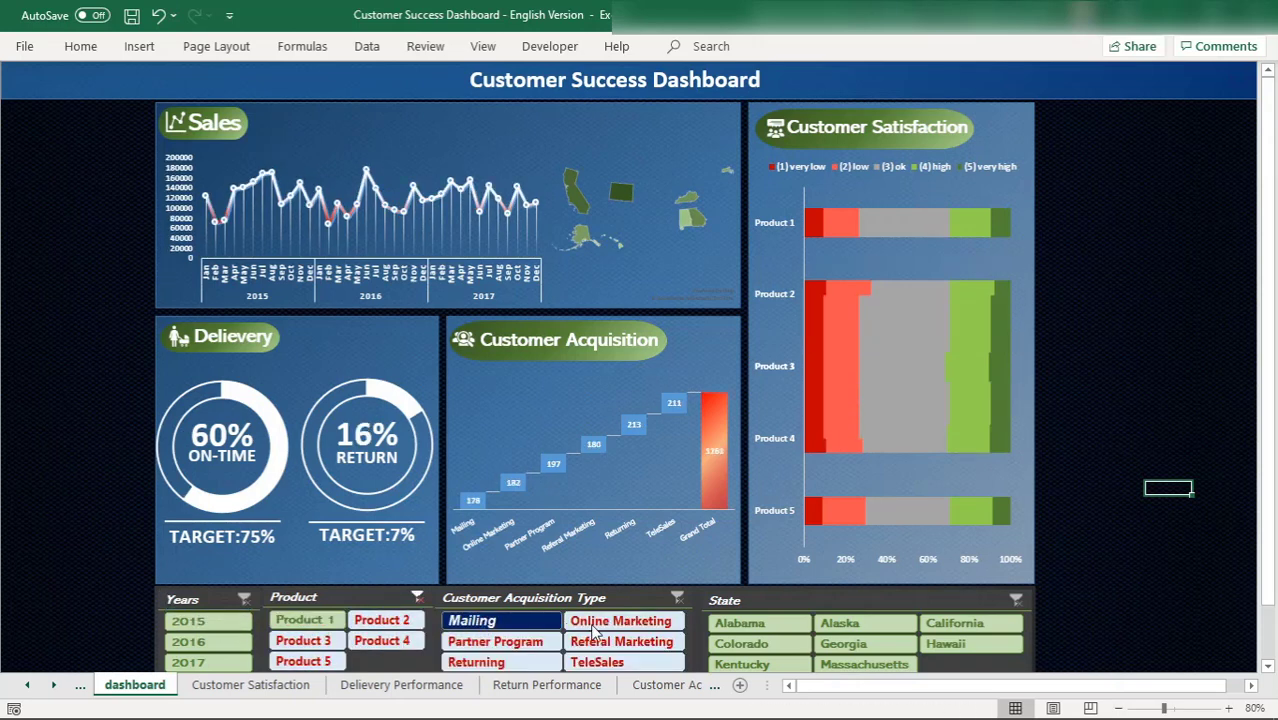
click(741, 622)
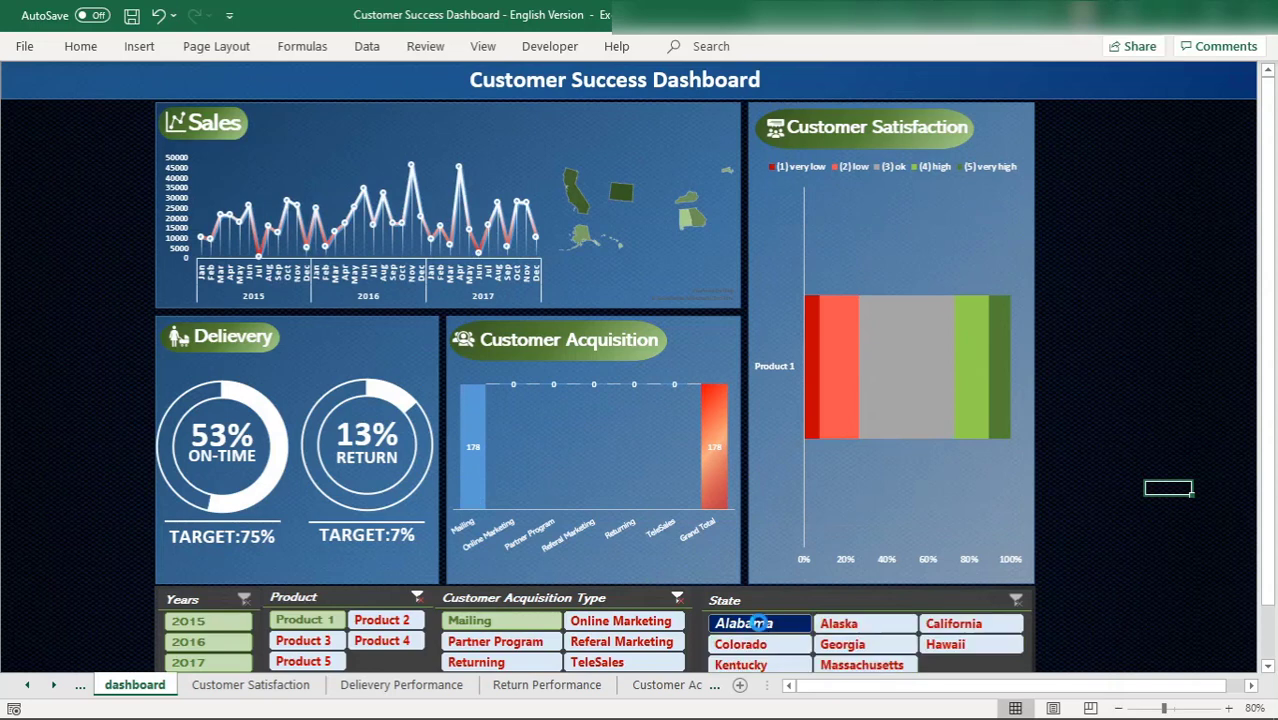
click(677, 598)
click(416, 598)
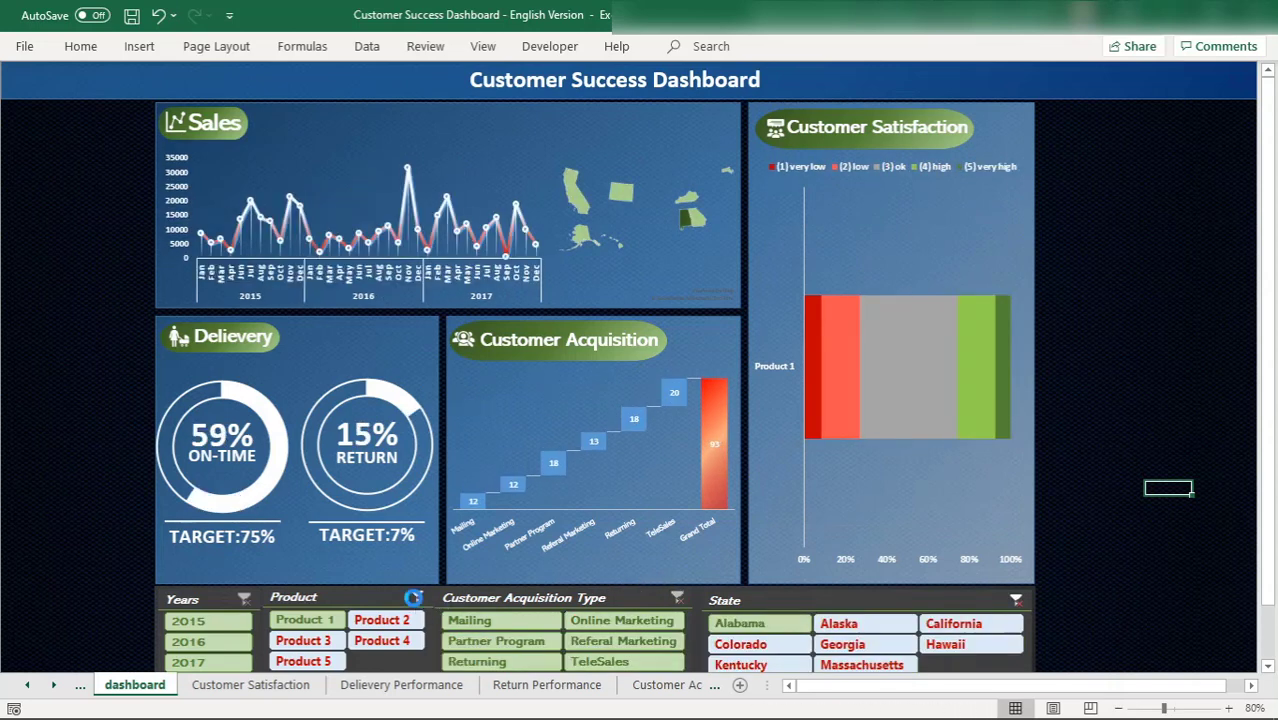
click(1016, 599)
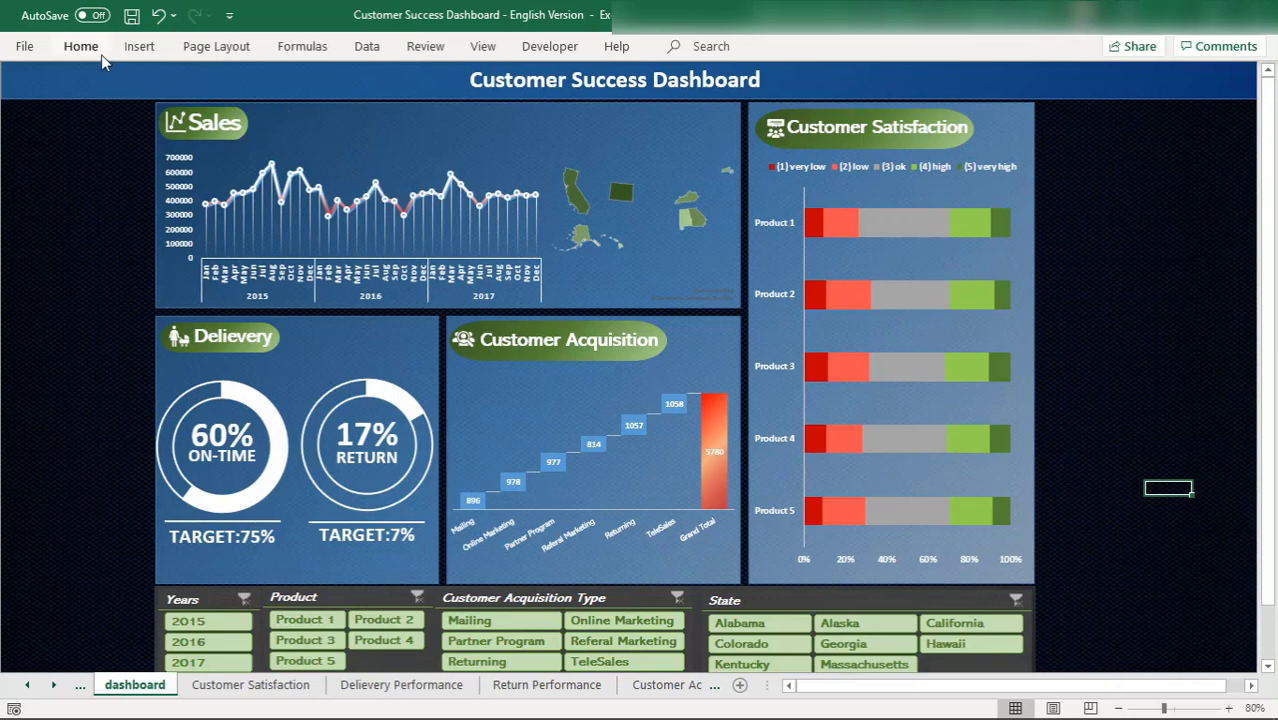
Step: Refresh all data in the workbook, and check the on-time delivery doughnut chart
click(367, 46)
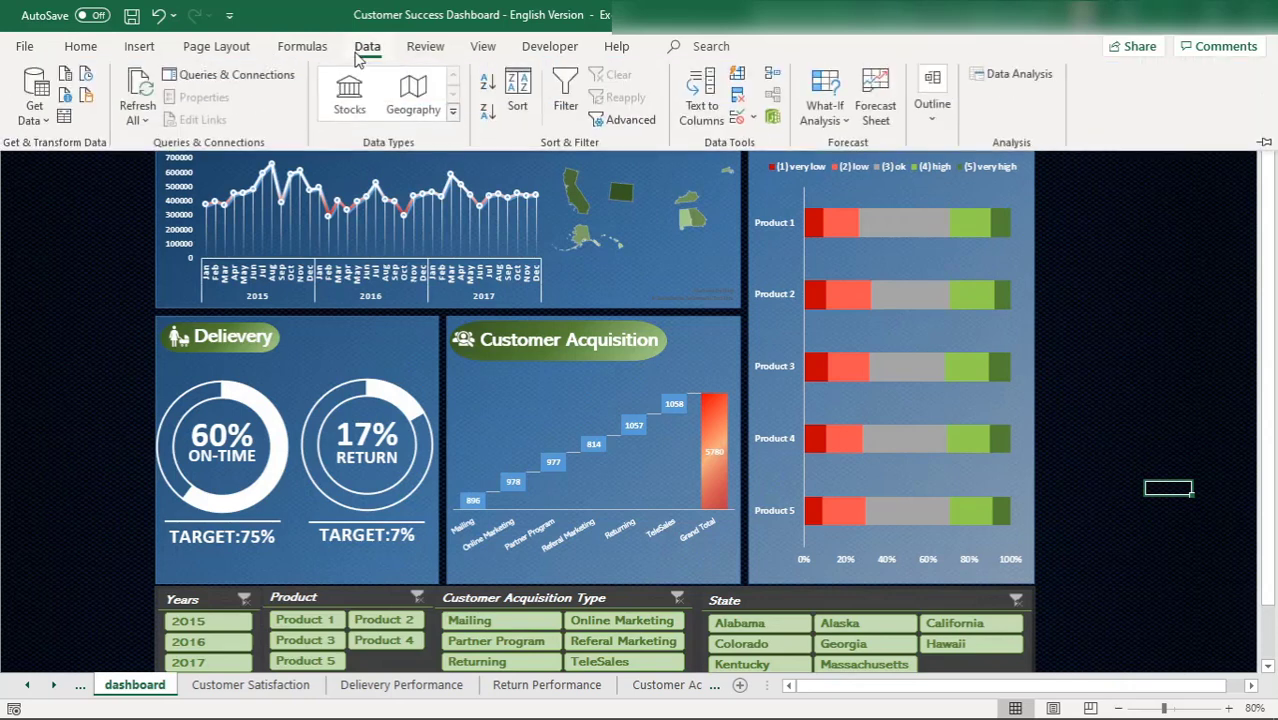
click(140, 100)
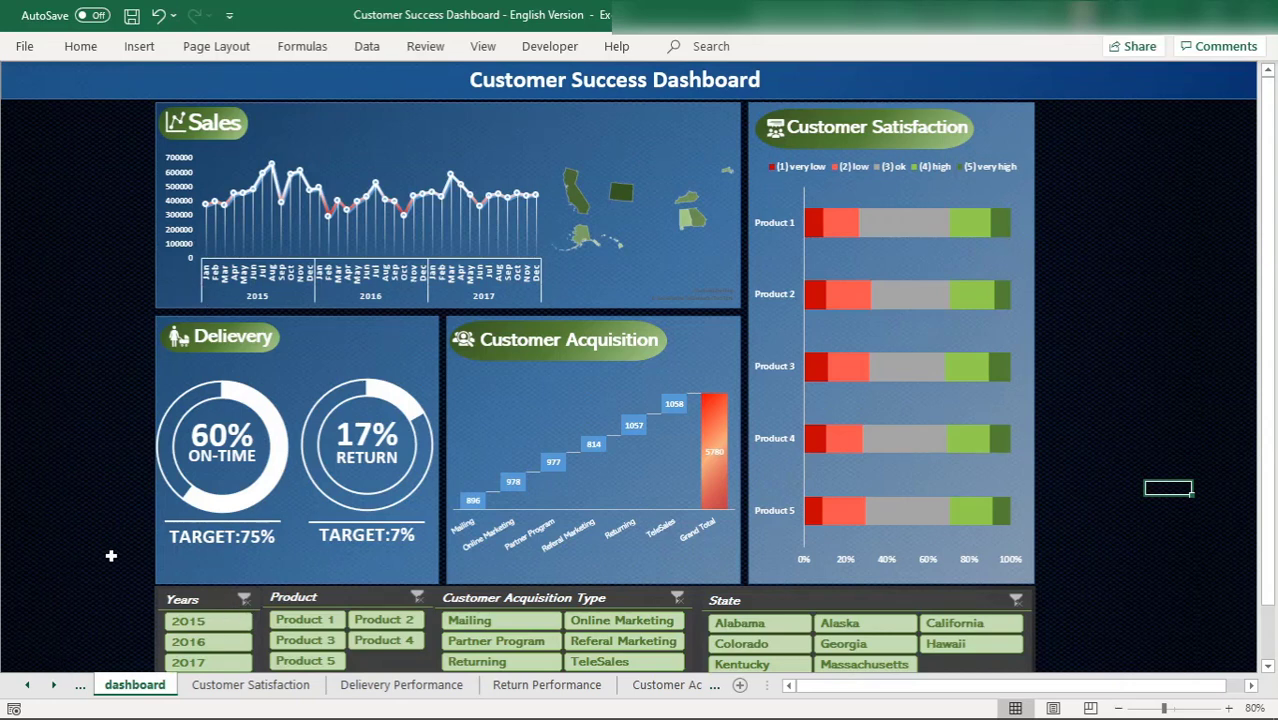
mouse_move(220, 510)
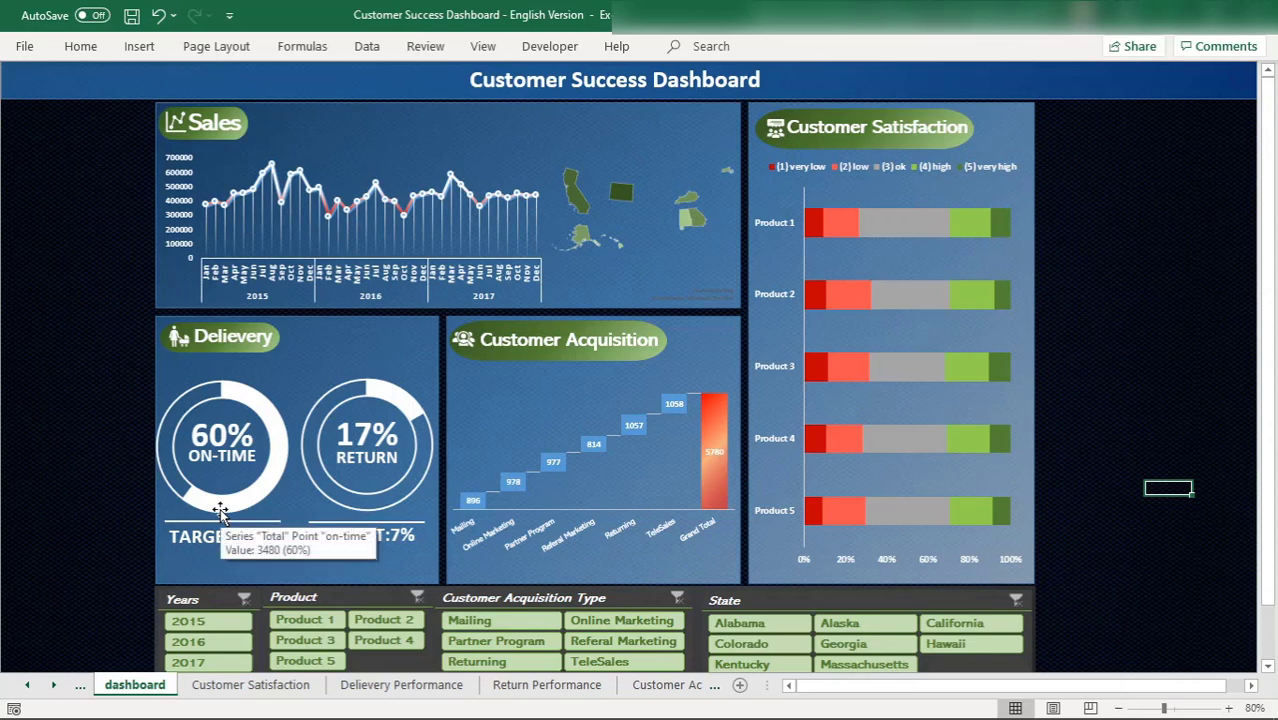